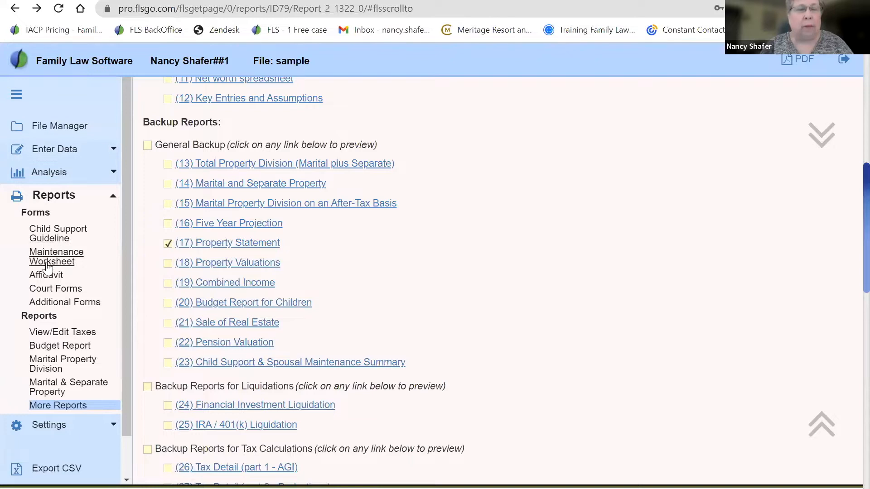
Look at the Pension Plans data entry screen and find the Defined Benefit Pension category under Assets & Liabilities
left_click(41, 157)
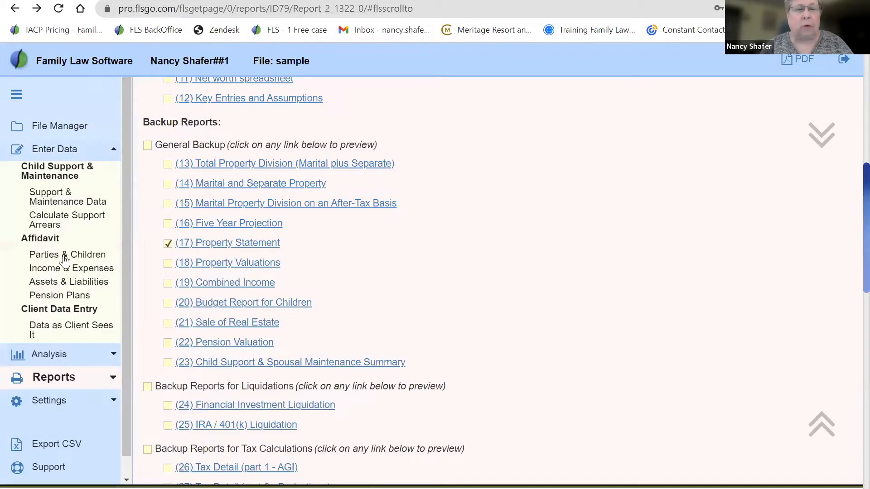
left_click(56, 297)
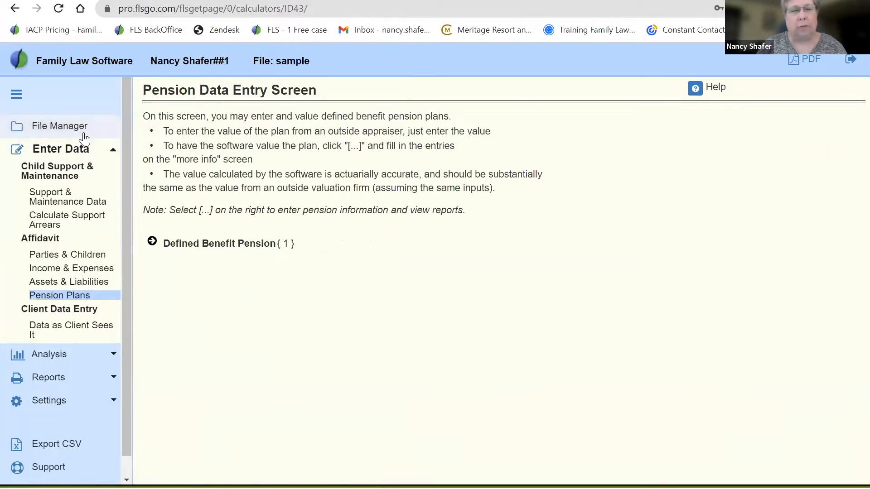
left_click(39, 153)
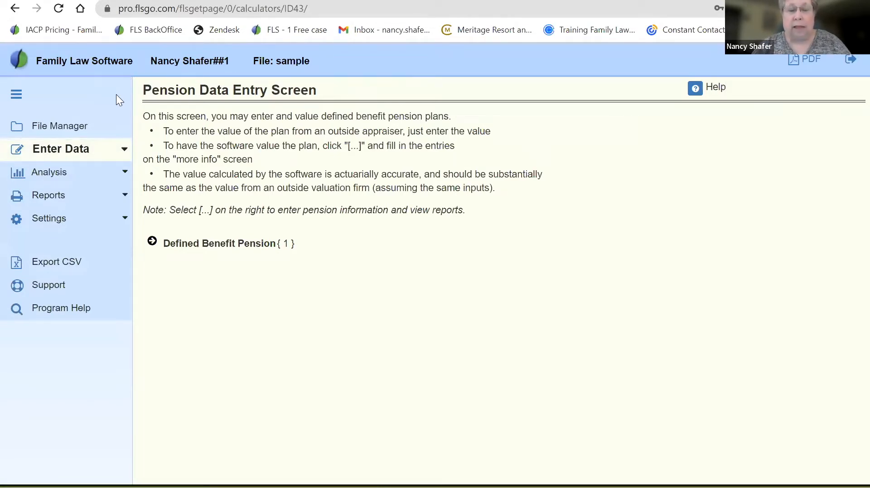
left_click(64, 151)
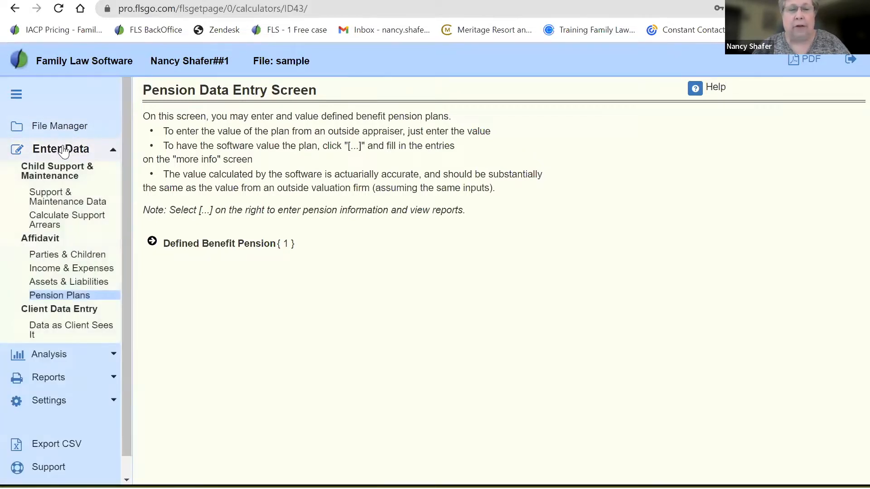
left_click(76, 283)
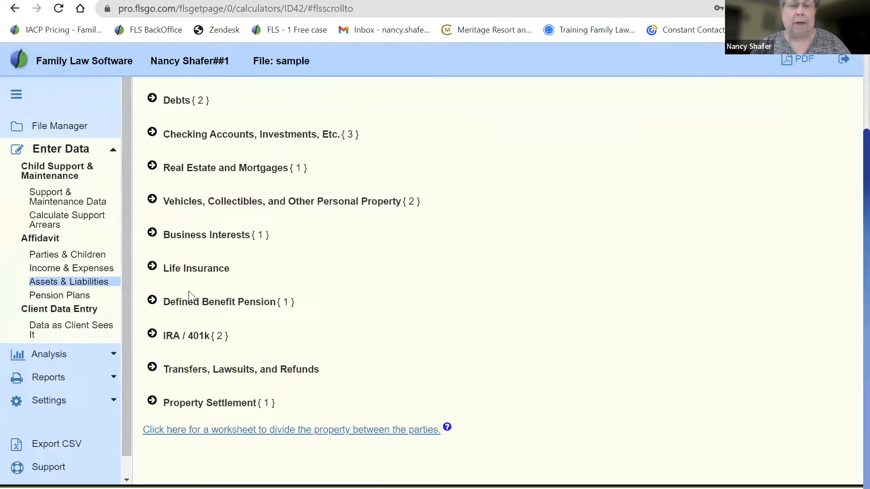
left_click_drag(165, 301, 299, 305)
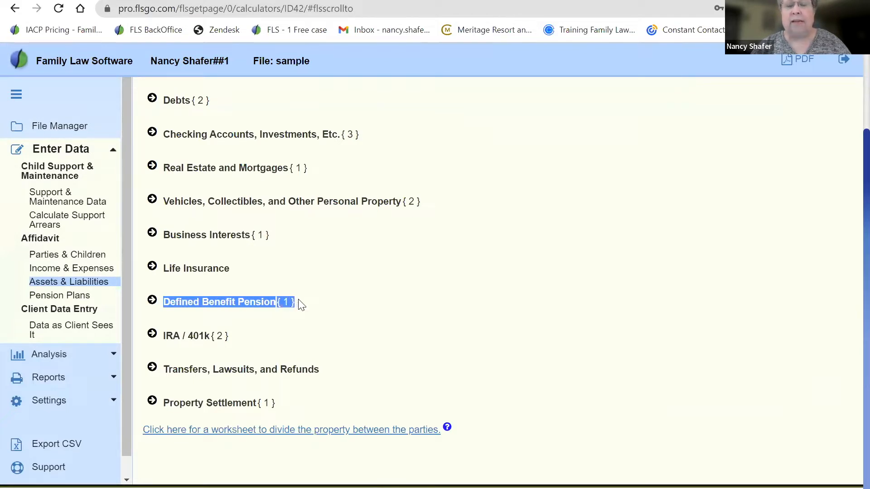
Return to Pension Plans, expand Defined Benefit Pension and add a new pension with the description BigWig
left_click(64, 297)
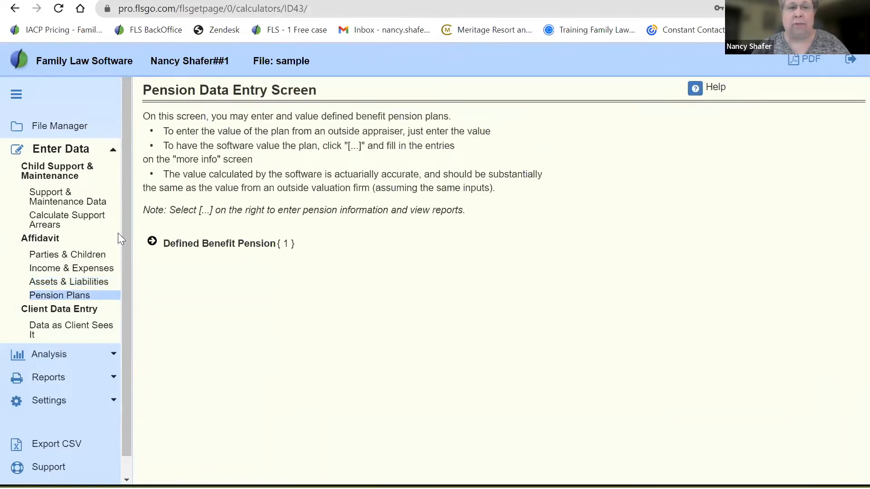
left_click(153, 243)
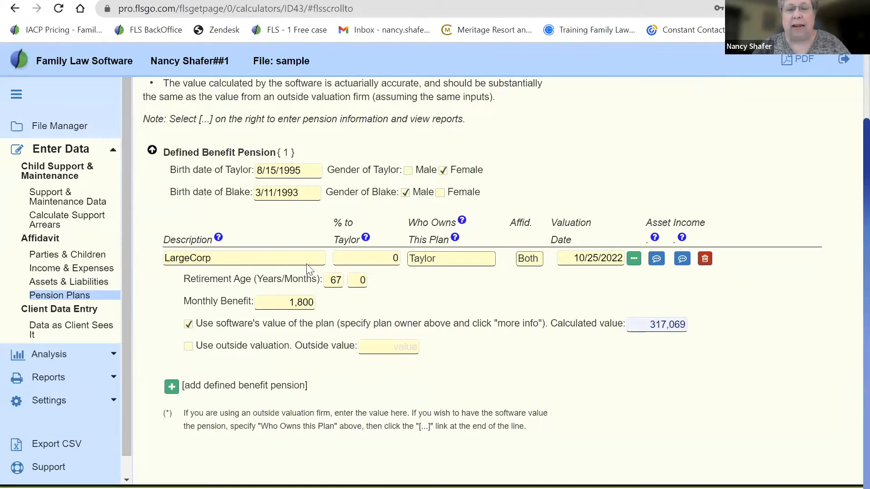
left_click(171, 386)
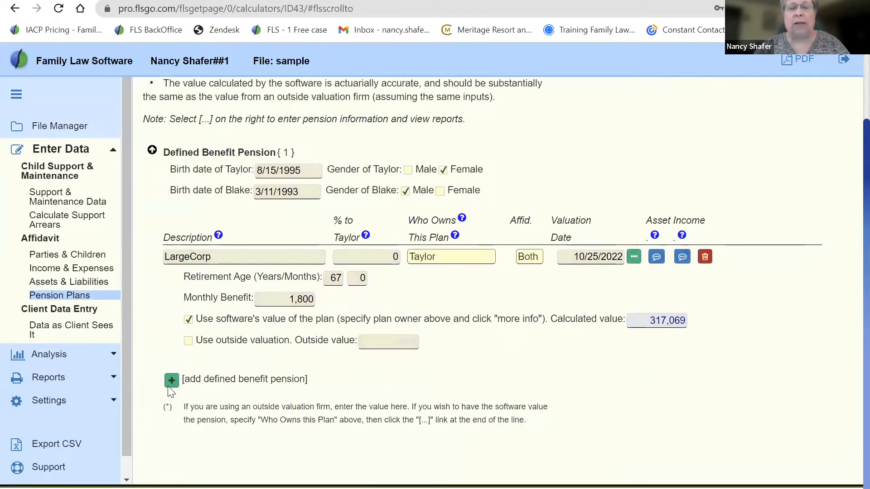
left_click(258, 268)
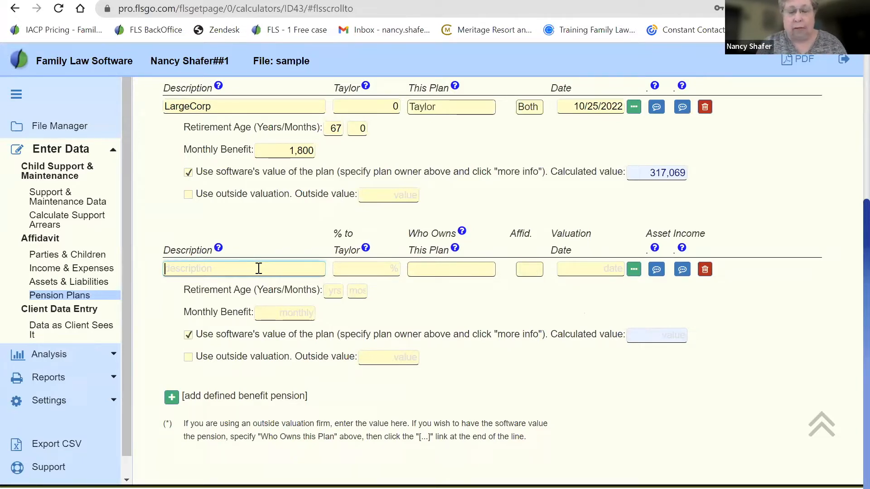
type("BigWig")
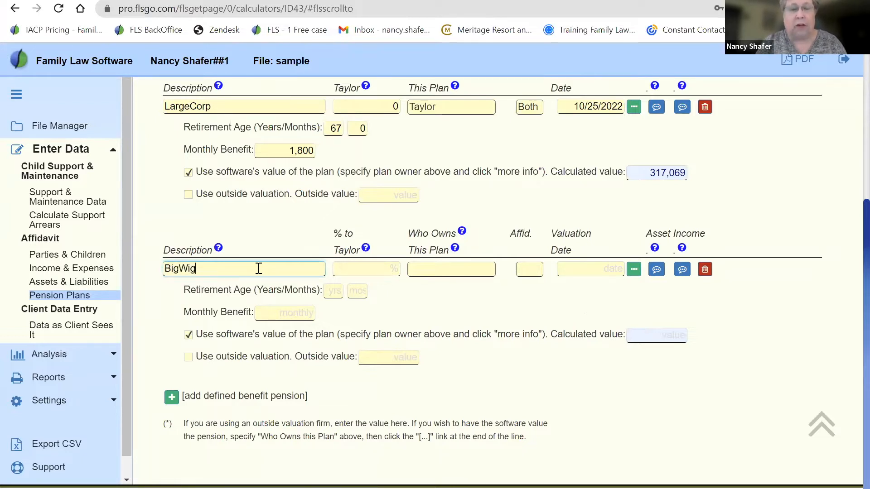
Assign the BigWig plan to the spouse who does not own the LargeCorp plan, leaving the percentage and affidavit fields blank
key("Tab")
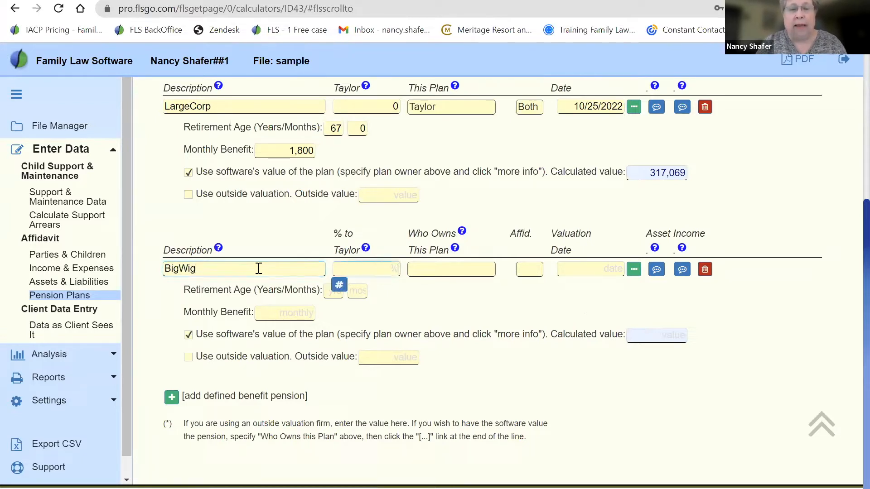
key("Tab")
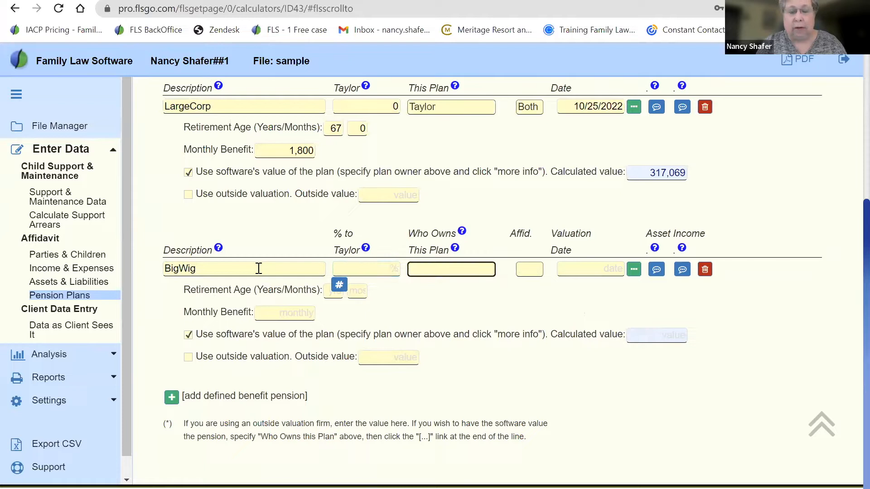
key("b")
key("Tab")
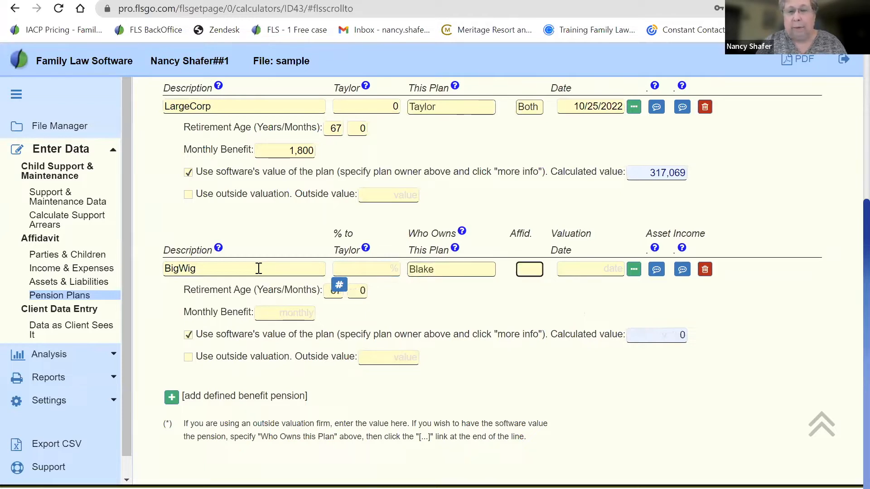
key("Tab")
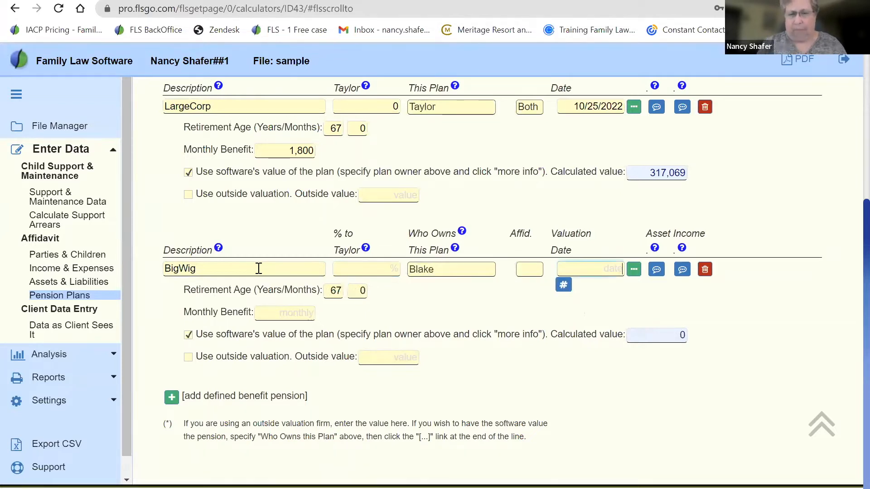
Review the BigWig plan's retirement age, monthly benefit and software valuation entries
left_click(330, 291)
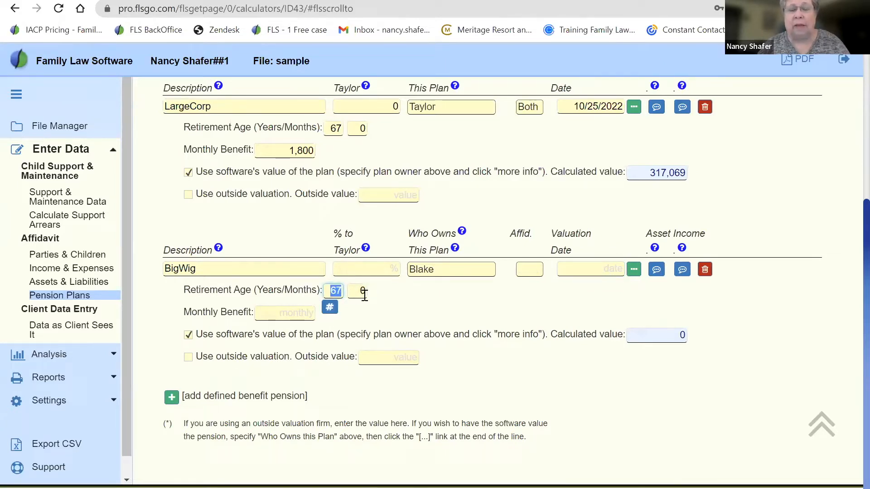
left_click(287, 316)
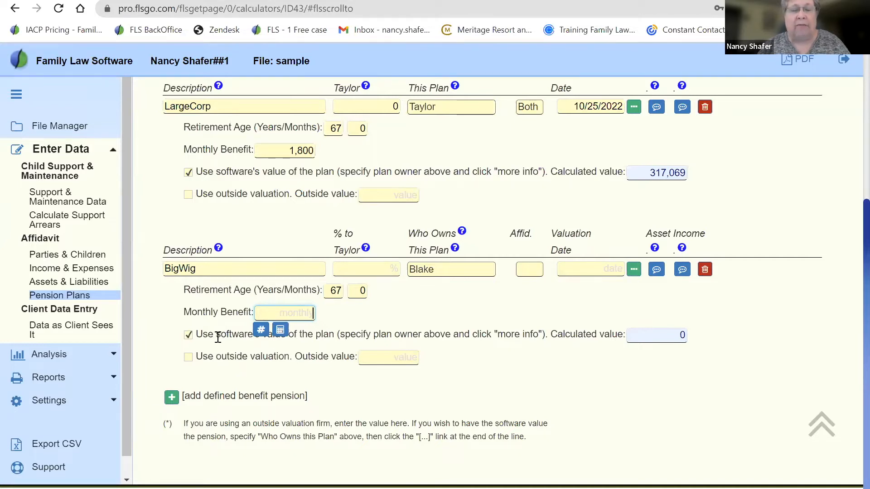
left_click_drag(229, 335, 586, 337)
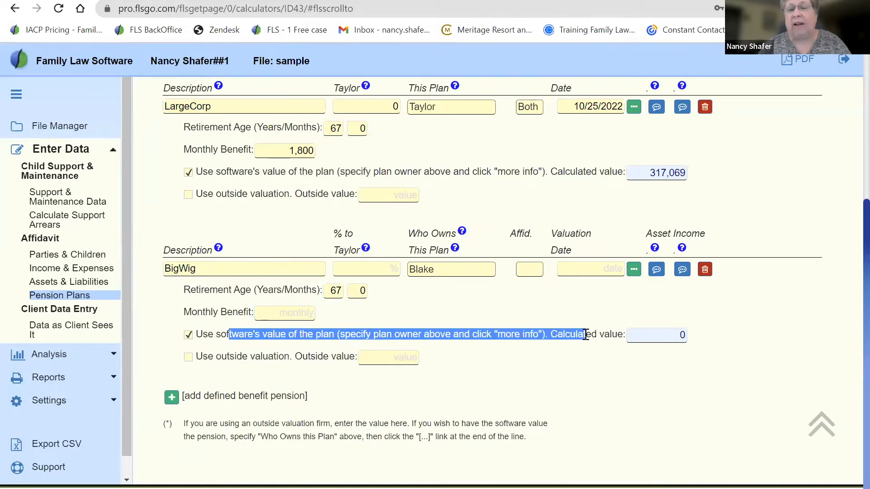
Try the outside valuation option for the BigWig plan, and return it to the software's value of the plan
left_click(190, 361)
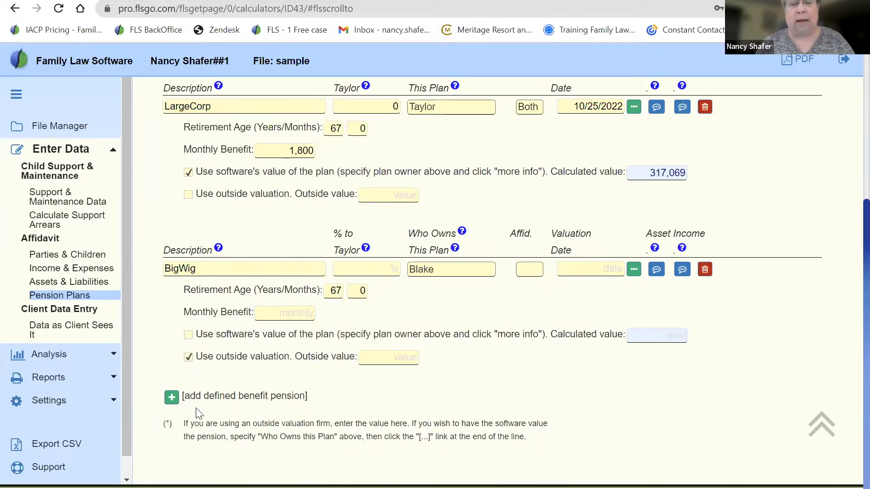
left_click(376, 360)
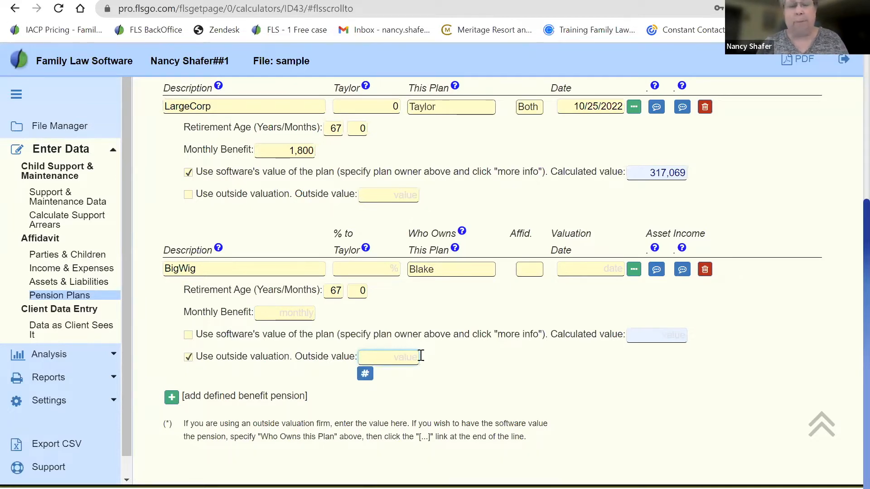
left_click(188, 364)
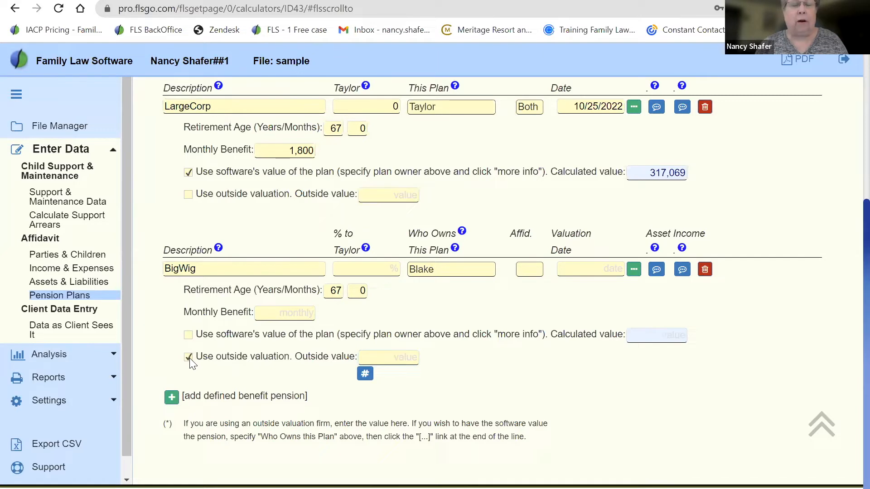
left_click(188, 358)
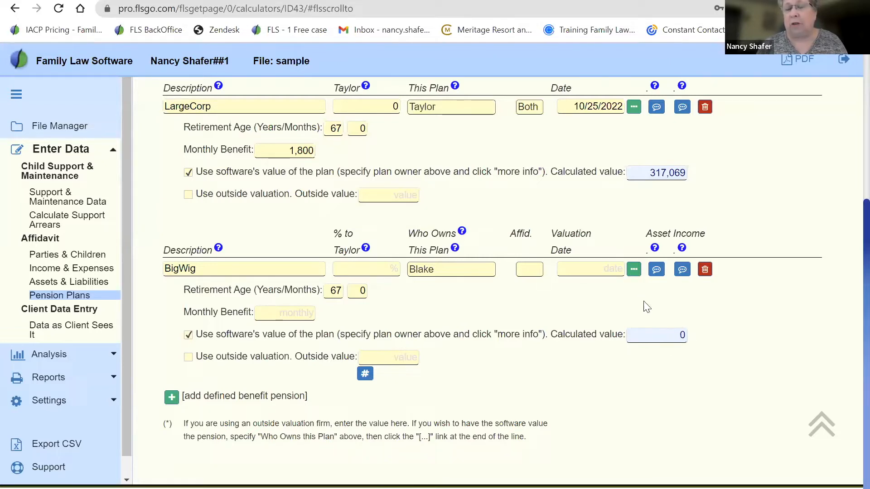
Check the BigWig plan's calculated value and valuation date fields, and open the plan's detailed valuation screen
left_click(643, 336)
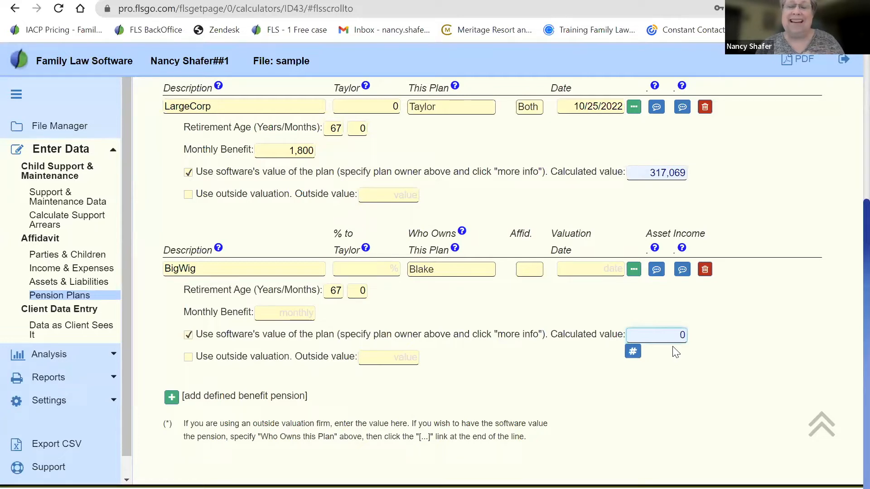
left_click(581, 271)
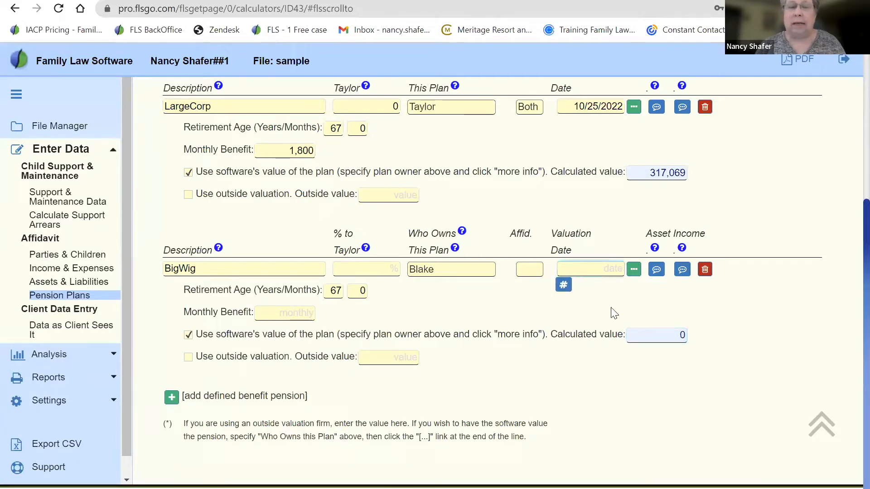
left_click(634, 272)
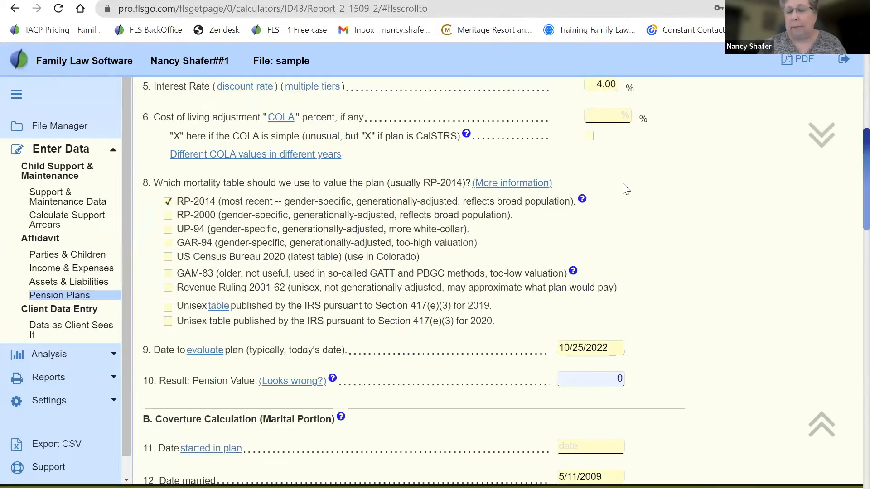
scroll(626, 189, "up", 9)
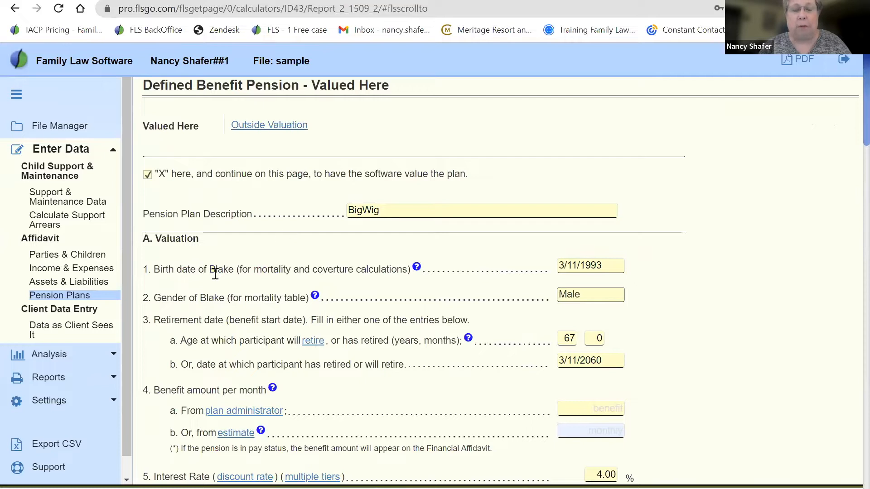
Review the plan owner's birth date and the gender choices used for the mortality table
left_click_drag(190, 270, 279, 271)
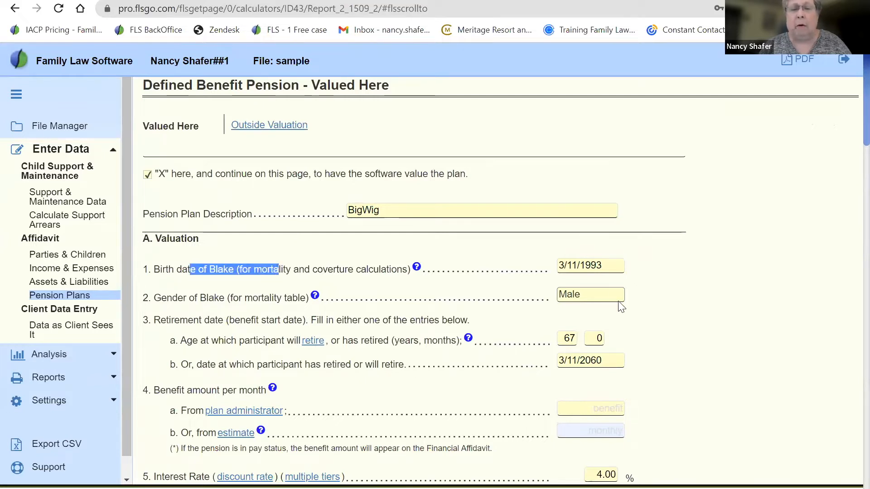
left_click(588, 296)
left_click(588, 297)
scroll(671, 272, "down", 2)
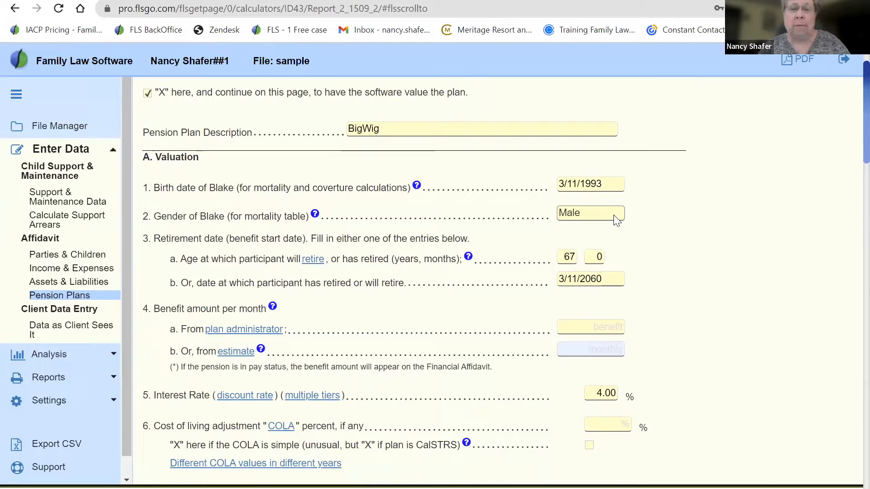
left_click(617, 220)
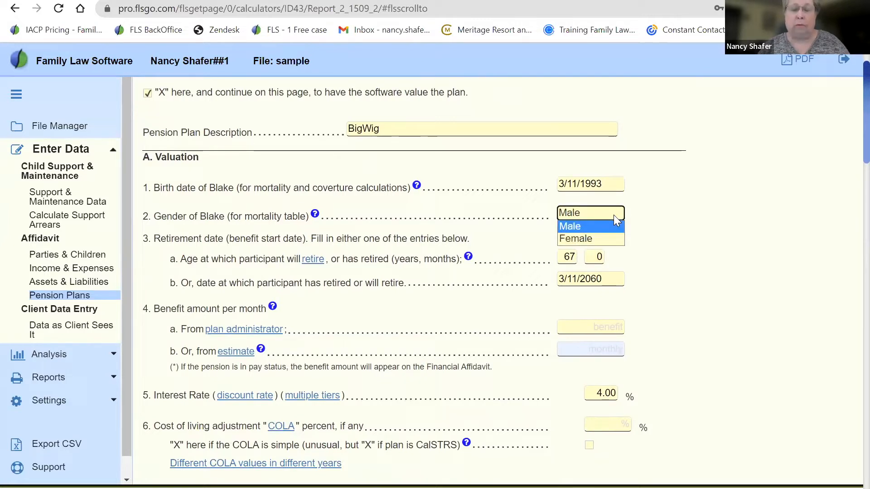
left_click(640, 245)
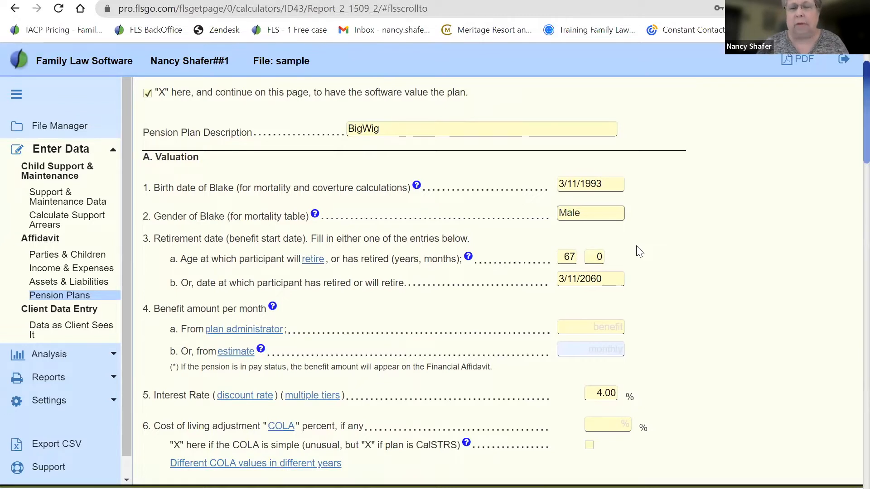
Examine the two ways of entering the BigWig plan's benefit start: the participant's retirement age or the retirement date
scroll(639, 252, "down", 1)
scroll(639, 252, "down", 1)
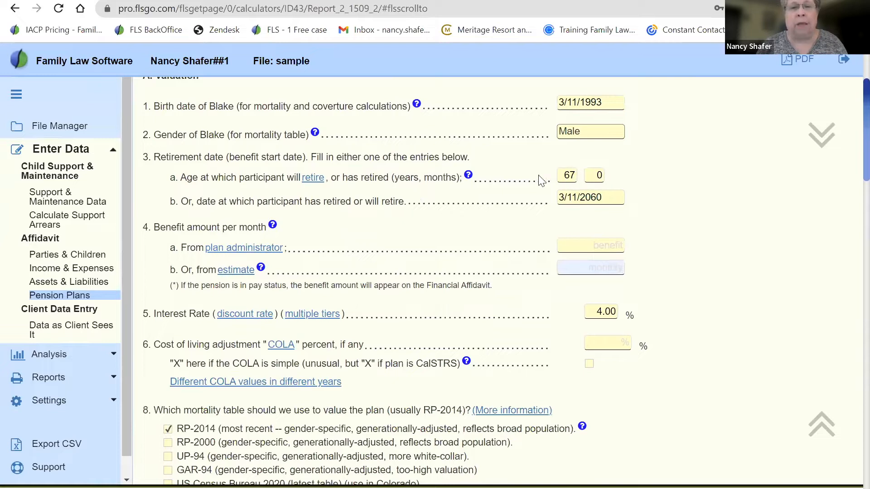
left_click(562, 178)
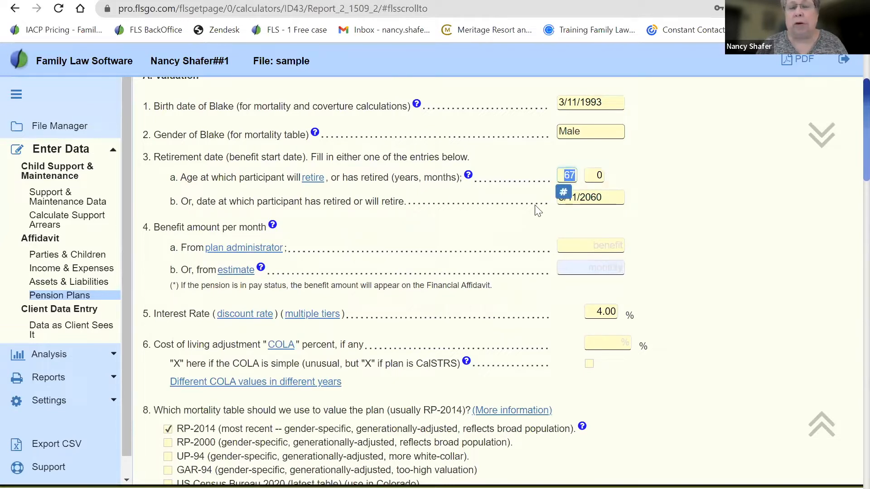
left_click(558, 215)
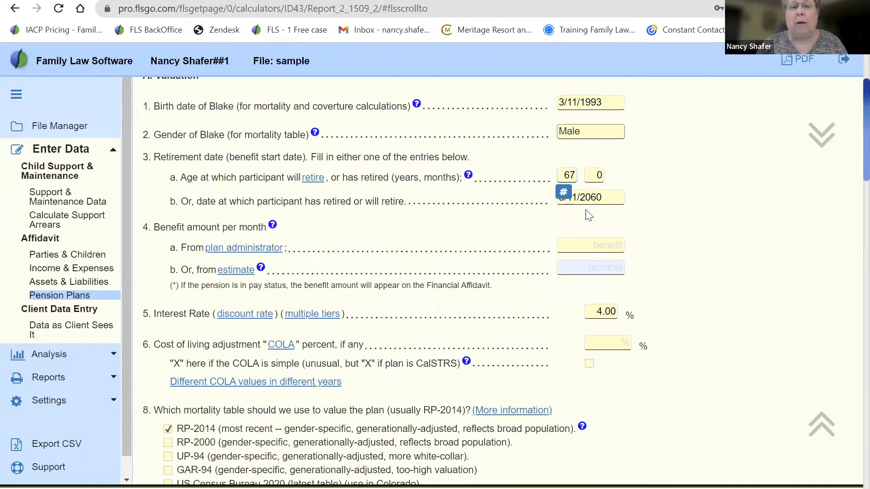
left_click(616, 197)
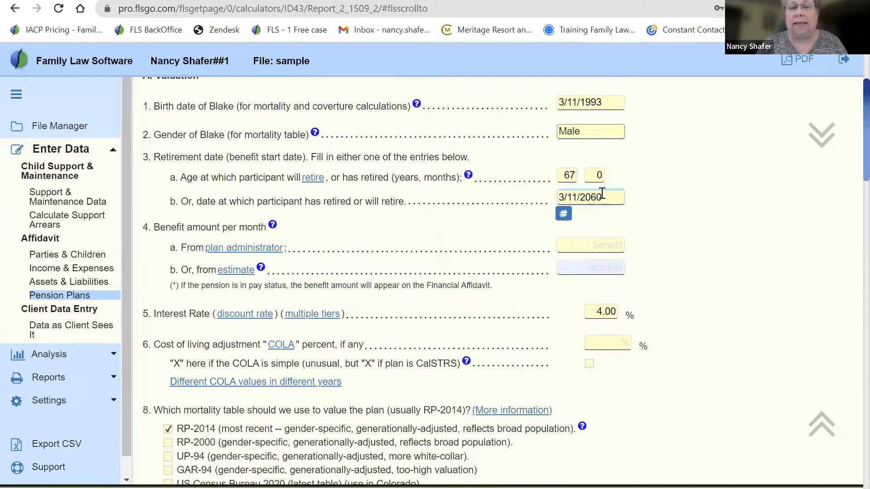
left_click_drag(602, 199, 590, 201)
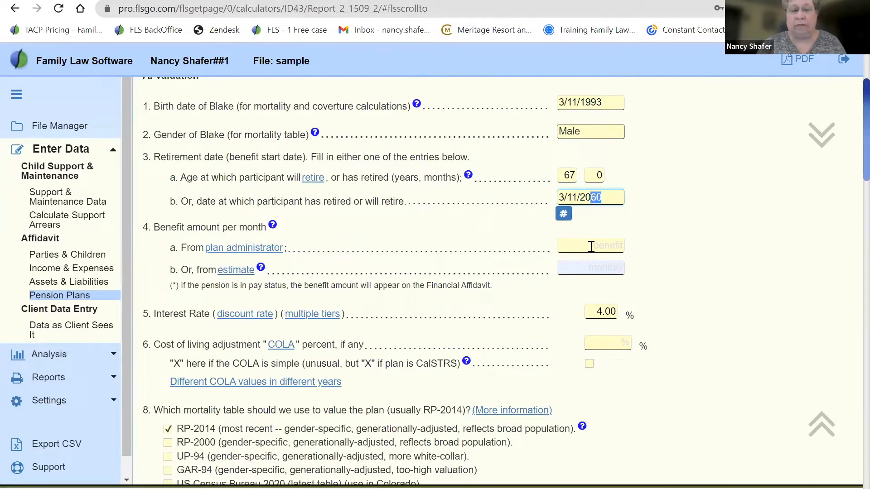
Set the participant's retirement date to 3/11/2061
type("61")
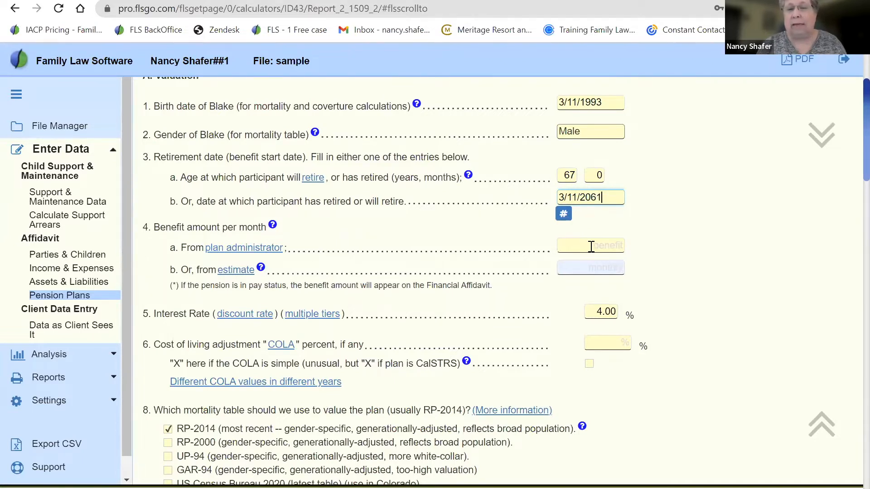
key("Tab")
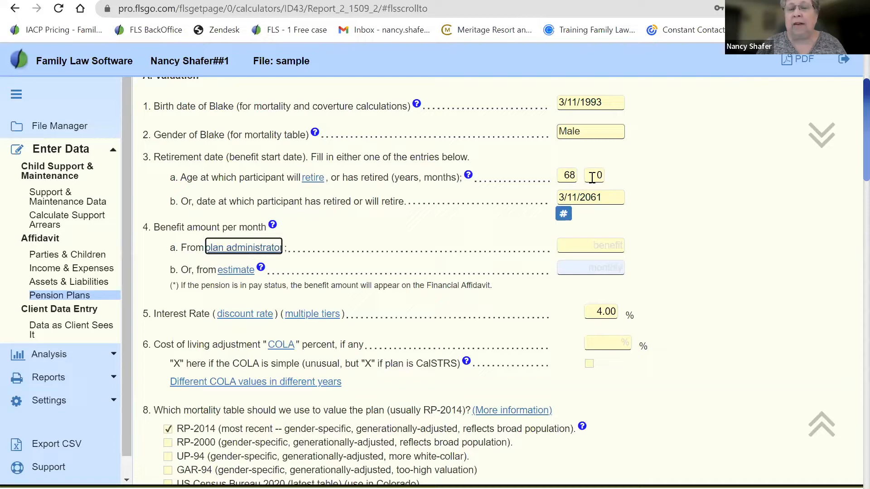
Set the participant's retirement age to 67 years and 6 months
left_click(574, 174)
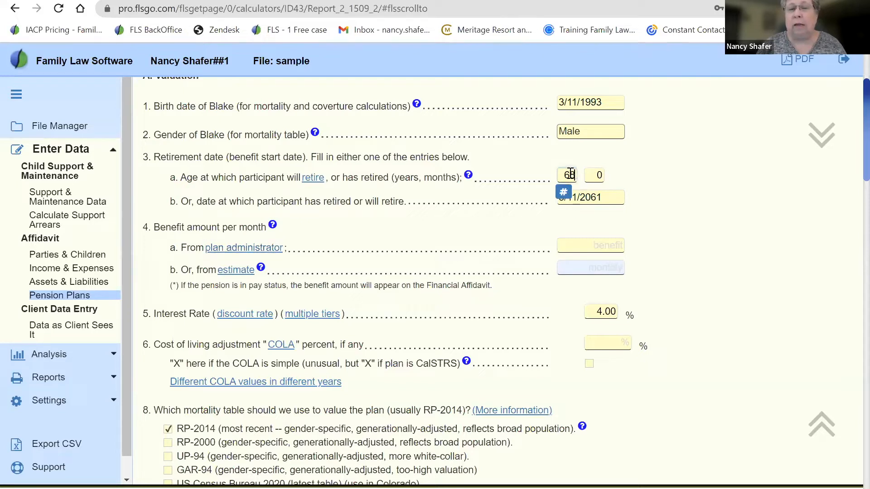
right_click(571, 175)
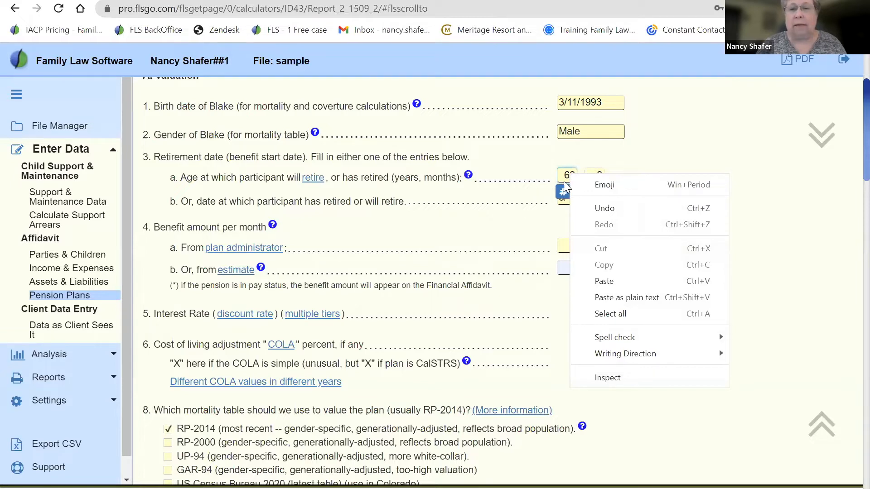
left_click(569, 178)
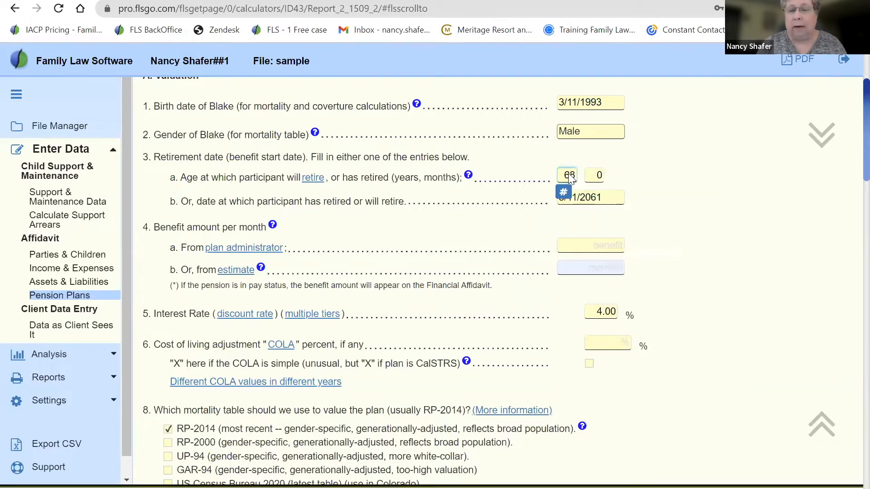
key("Tab")
type("6")
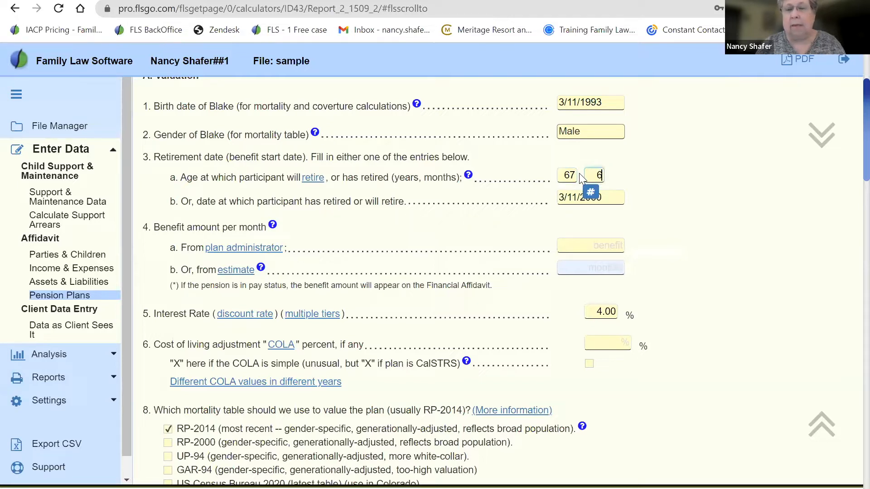
key("Tab")
type("9")
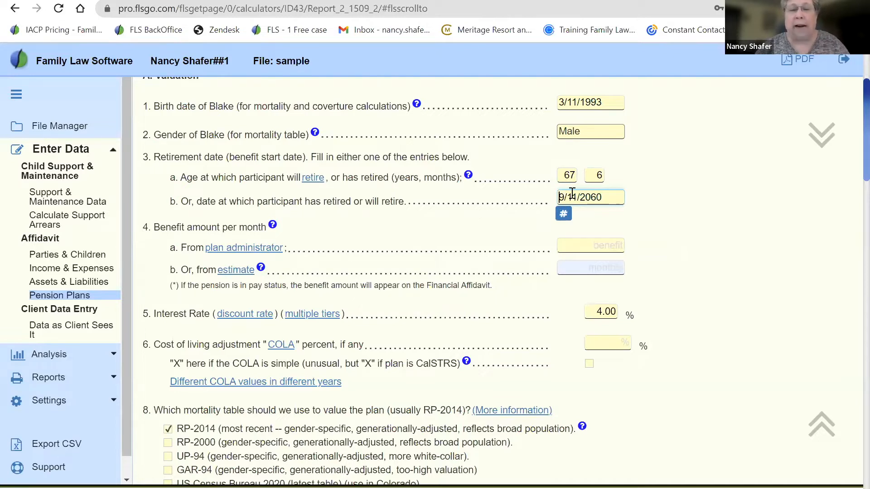
Check the plan administrator's monthly benefit entry, and read the help note on how the pension estimate is used
left_click(574, 246)
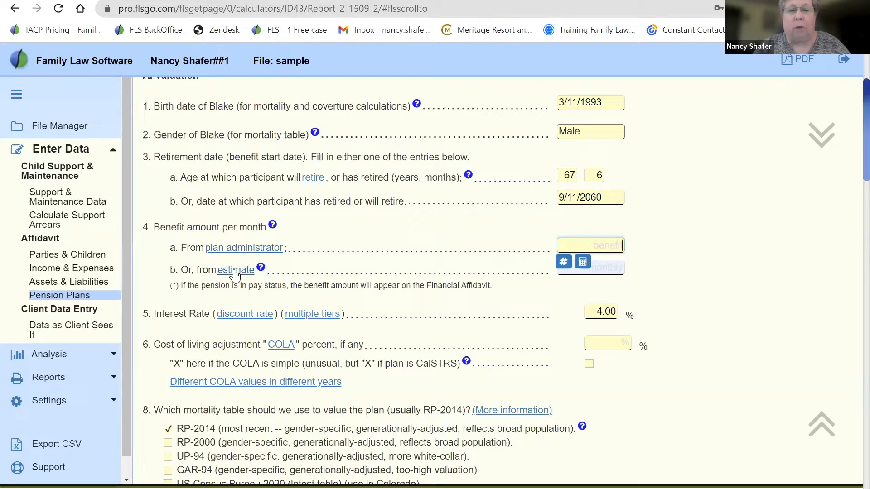
left_click(261, 270)
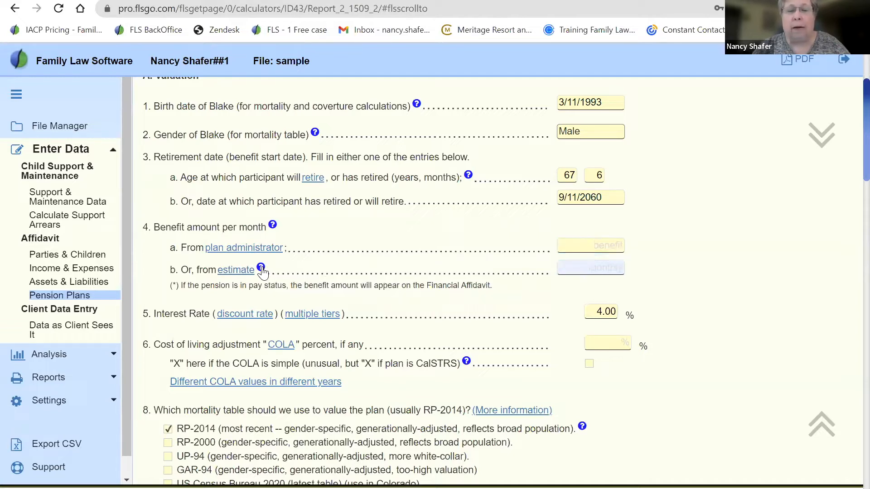
left_click(261, 270)
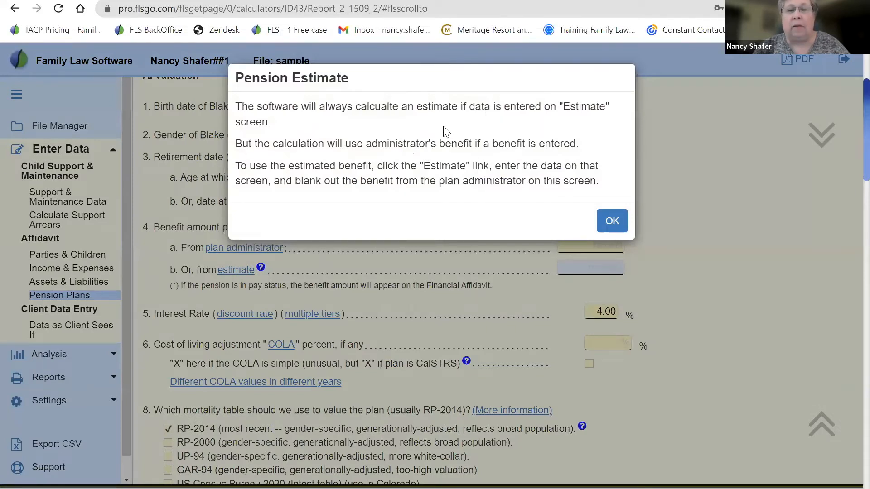
left_click(622, 227)
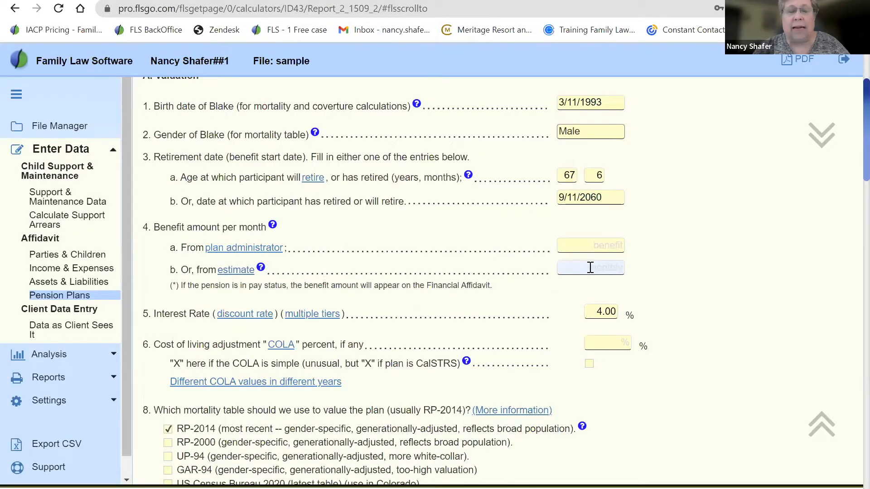
Examine the plan provisions and salary entries used to estimate the monthly benefit, and return to the valuation screen
left_click(231, 276)
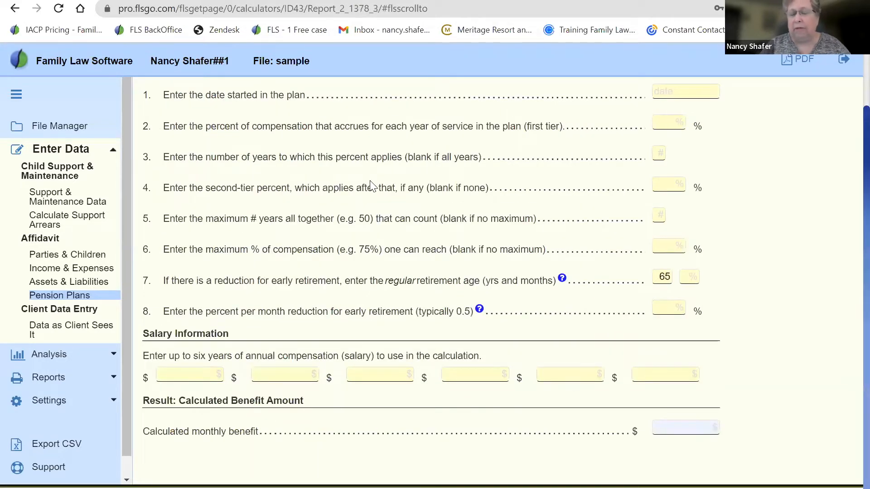
scroll(371, 186, "up", 2)
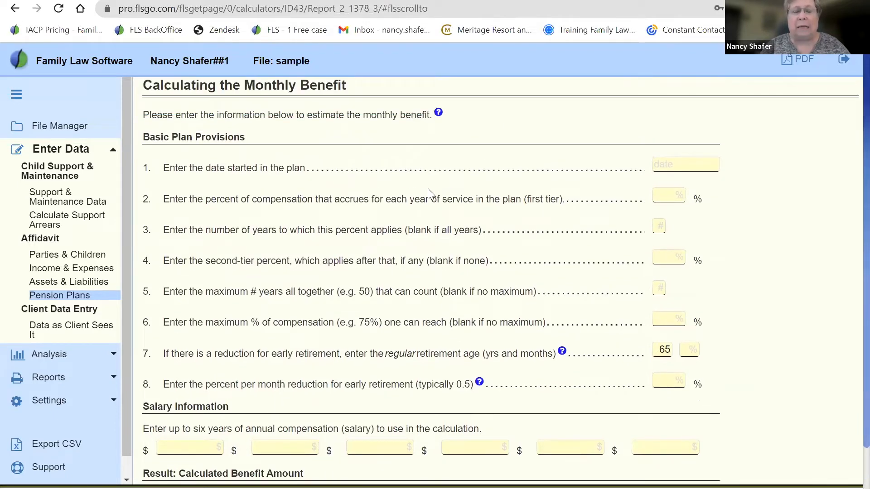
left_click(675, 167)
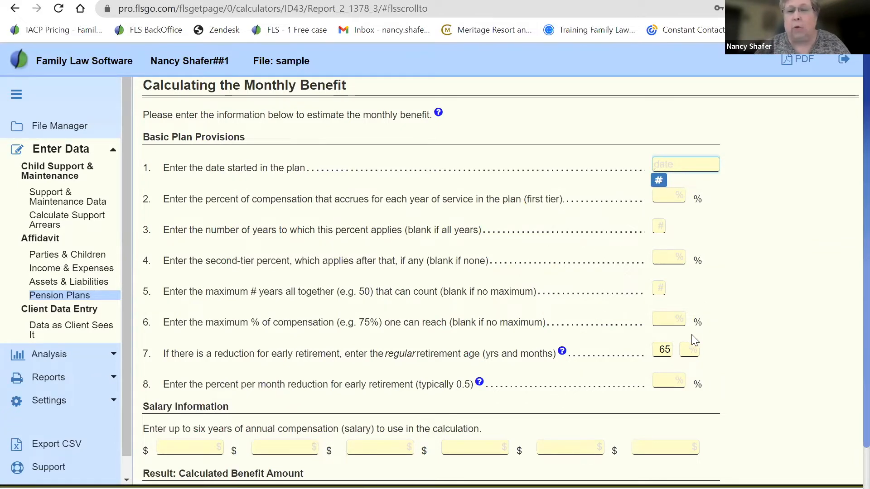
scroll(762, 321, "down", 2)
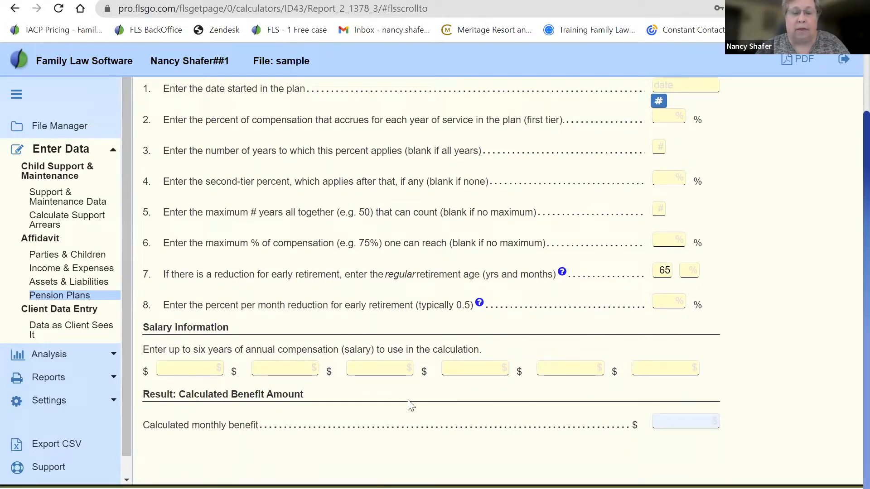
scroll(403, 408, "up", 2)
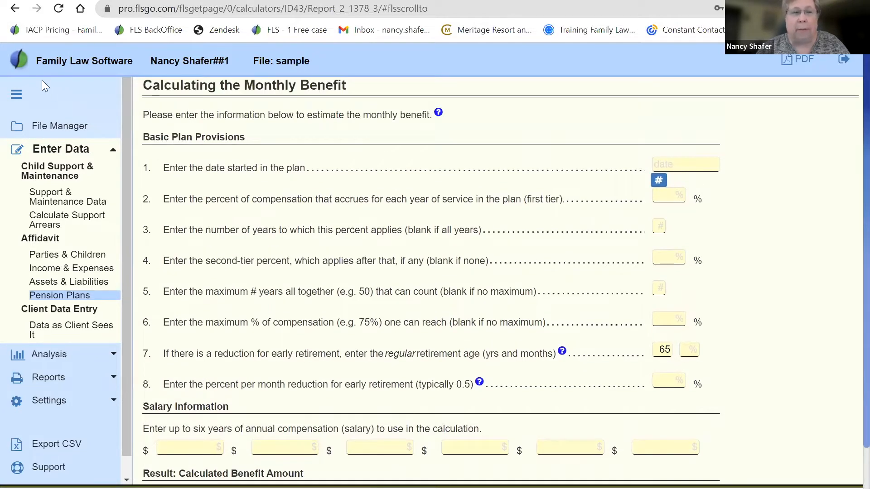
left_click(15, 8)
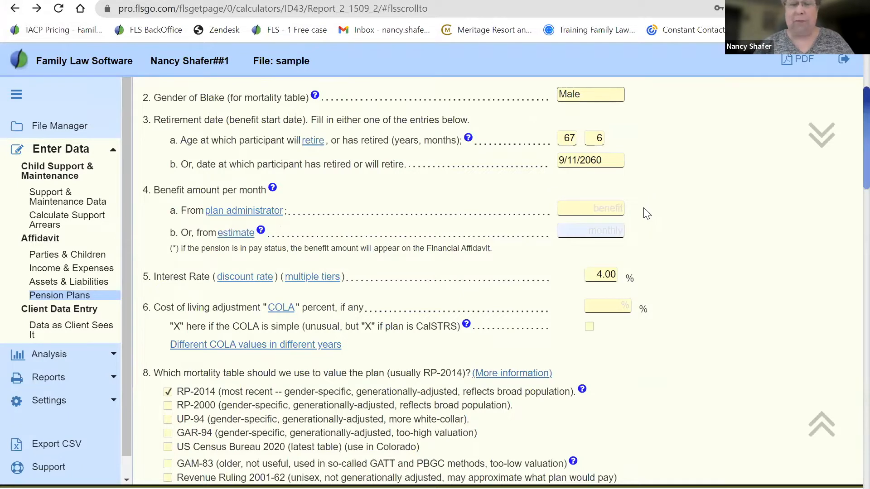
Review the interest rate entry used to value the BigWig plan
scroll(646, 214, "down", 2)
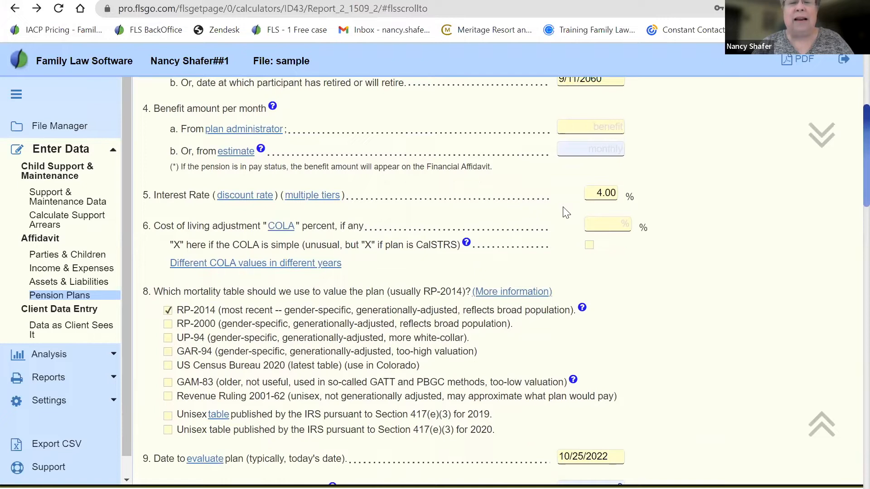
double_click(598, 192)
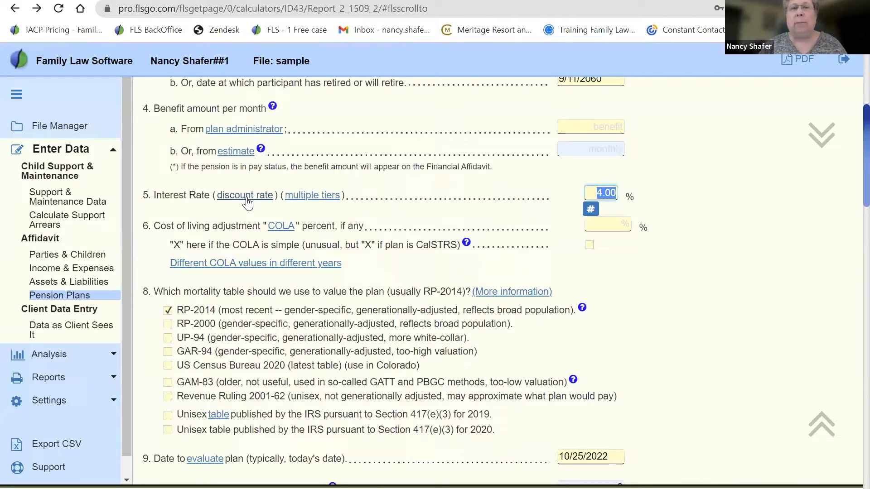
left_click(699, 235)
scroll(700, 234, "up", 1)
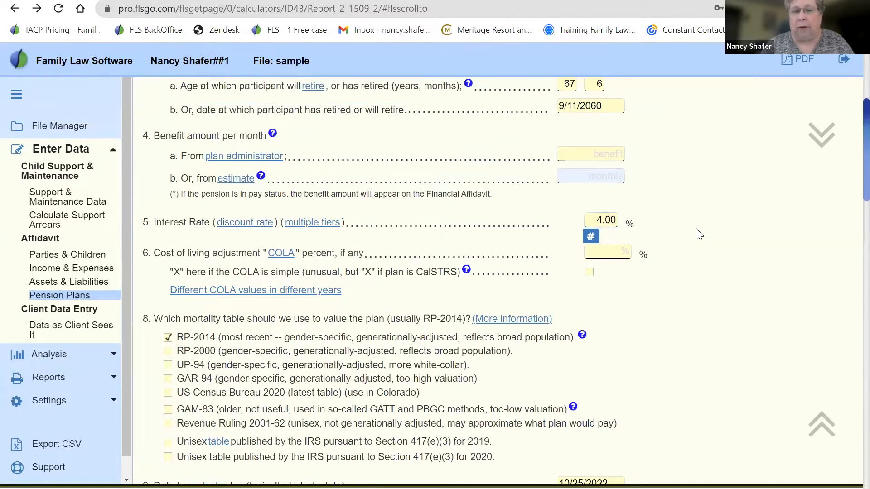
left_click(598, 220)
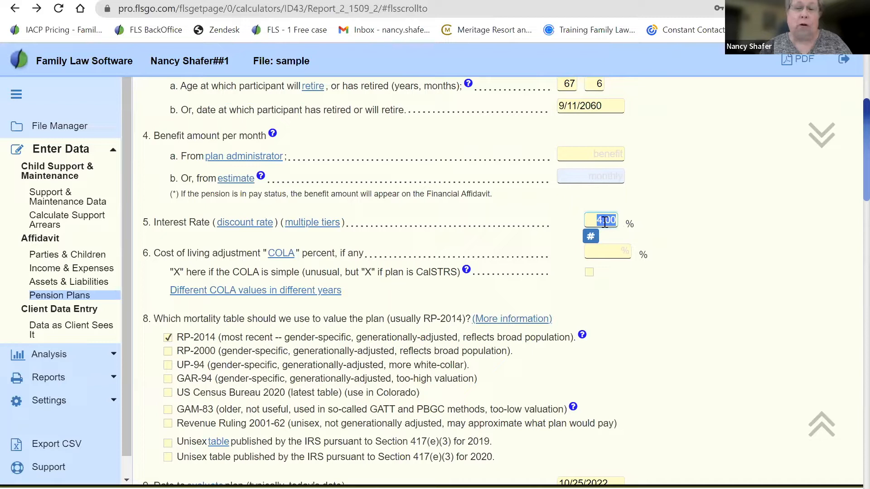
Read the discount rate explanation, including the rate's source, update frequency and Federal Reserve listing, and return to the valuation screen
left_click(246, 224)
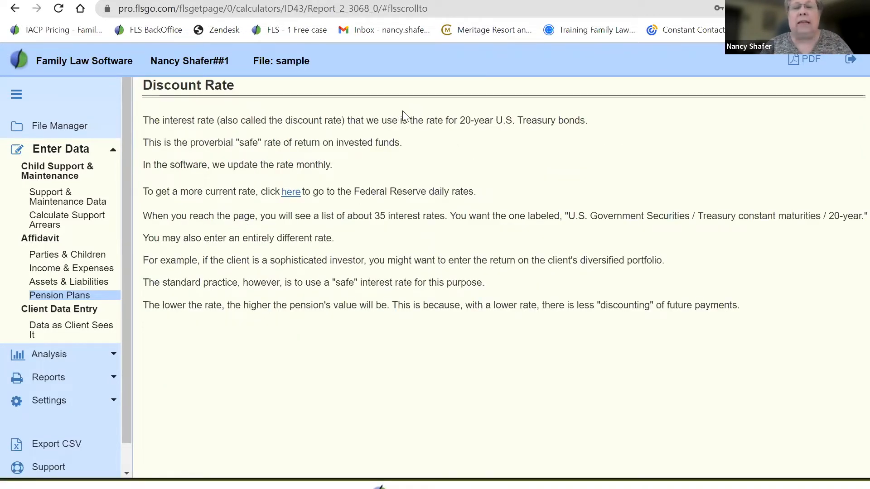
left_click_drag(459, 120, 592, 117)
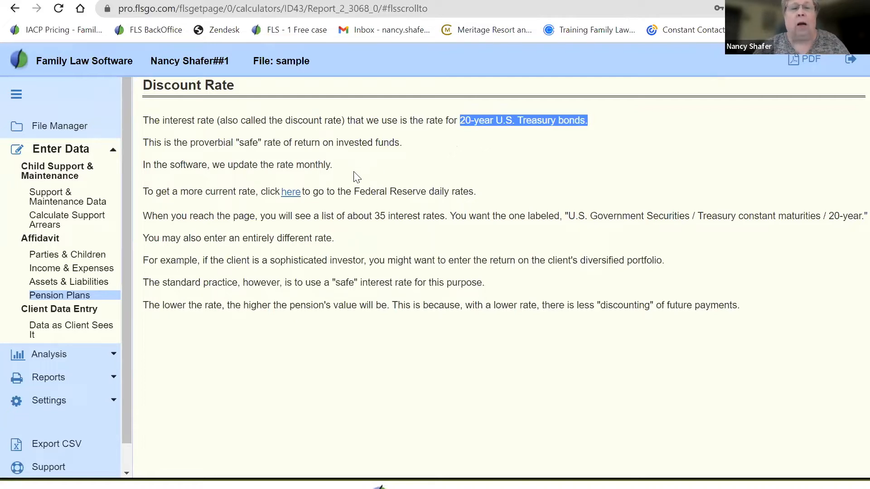
left_click_drag(336, 176, 199, 167)
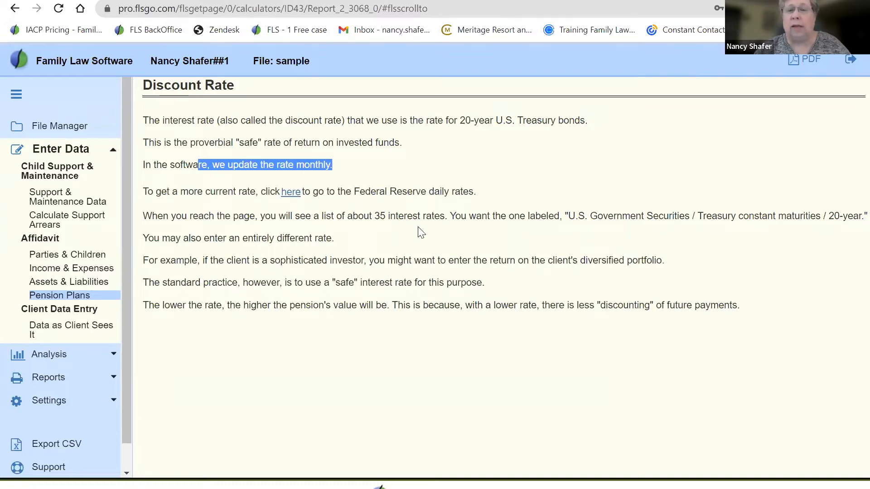
left_click(399, 233)
left_click_drag(401, 238, 378, 219)
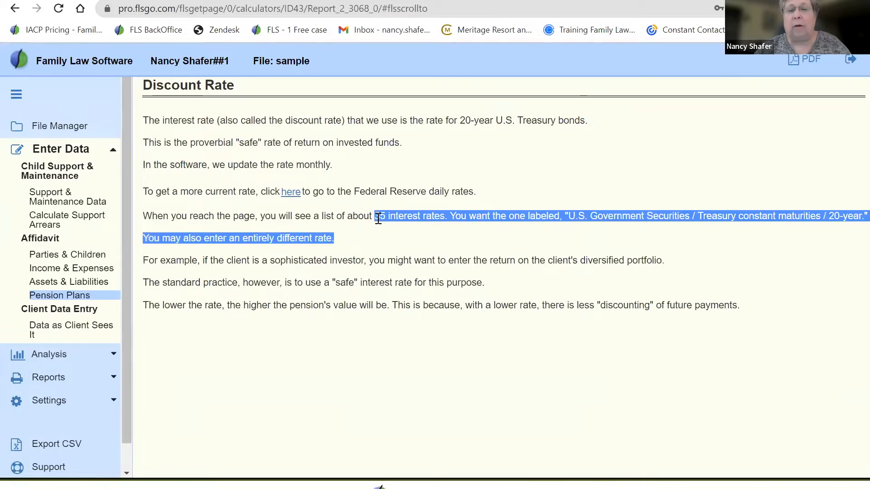
left_click(378, 219)
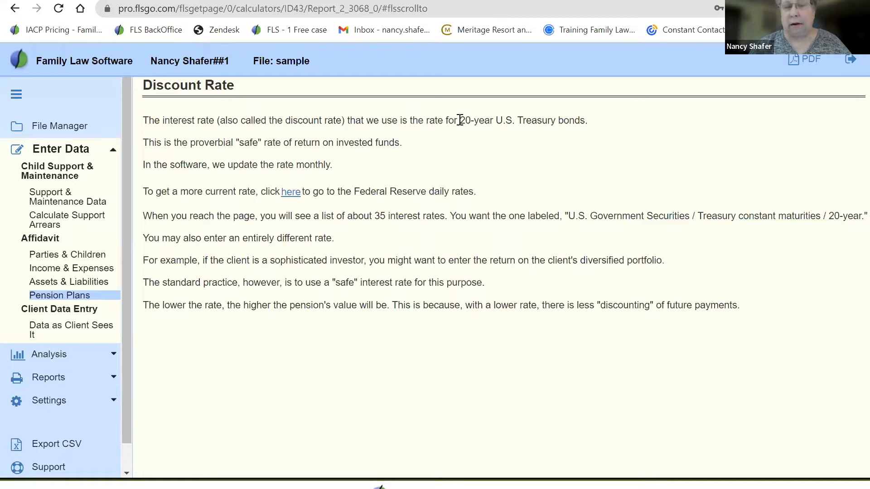
left_click_drag(333, 166, 212, 168)
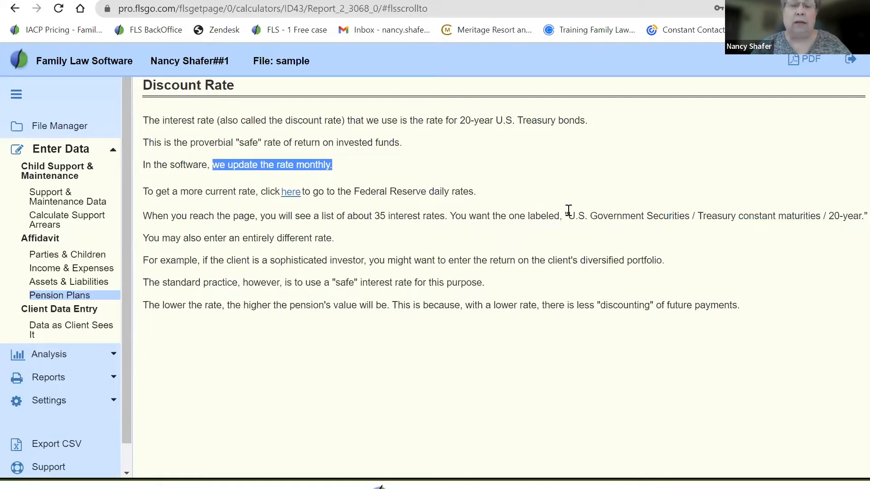
left_click_drag(565, 216, 857, 214)
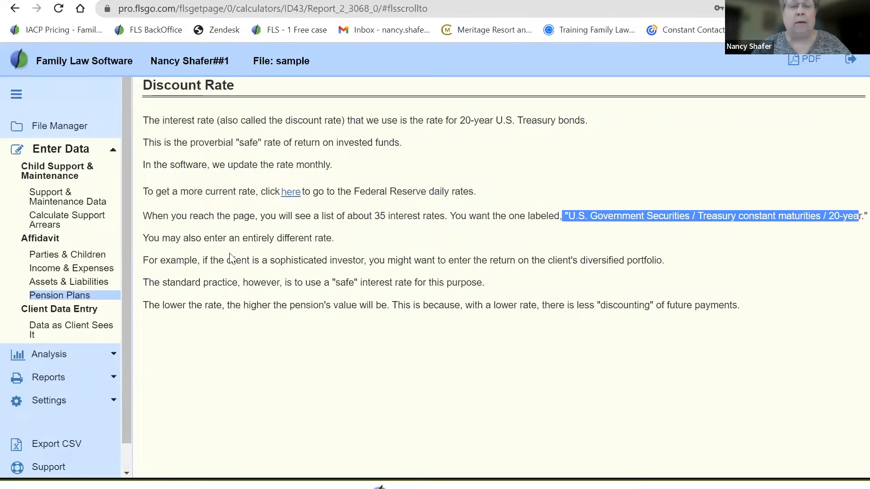
left_click(15, 11)
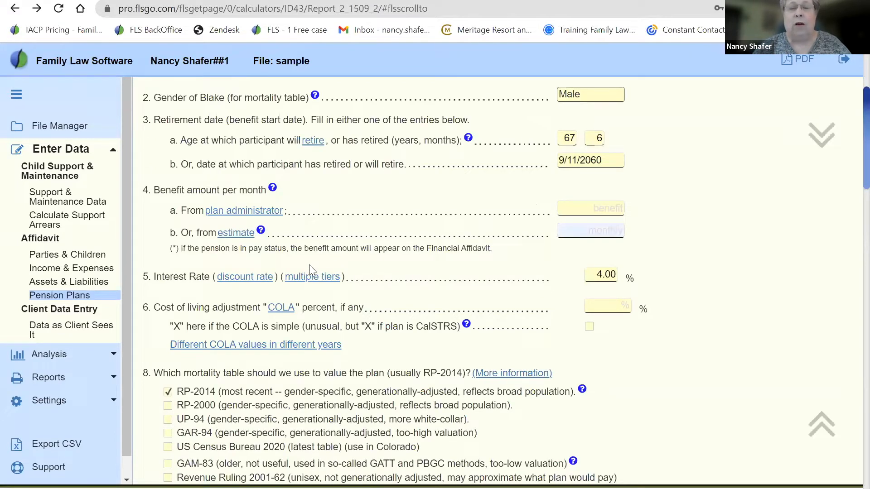
Examine the multiple-tier interest rates and yearly rate overrides, and return to the valuation screen
left_click(311, 281)
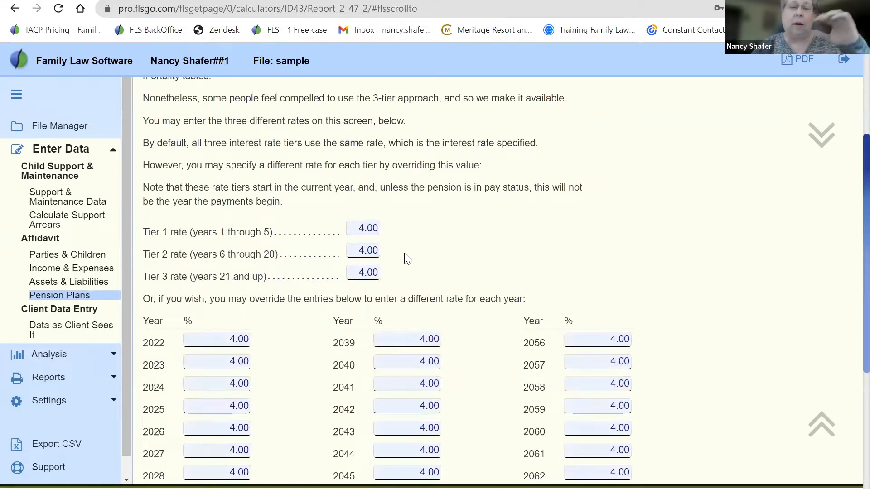
right_click(14, 11)
left_click(14, 12)
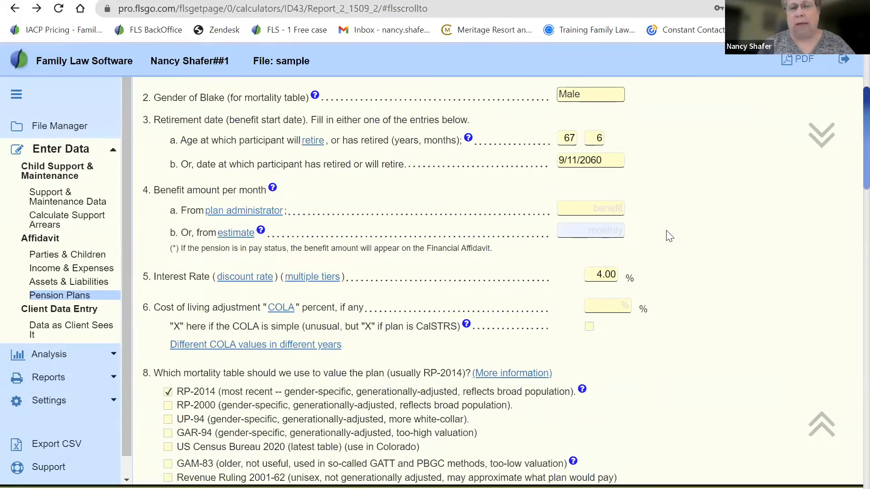
Review the participant's birth date and gender entries used for the mortality calculation, leaving the gender choice as Male
scroll(670, 236, "down", 2)
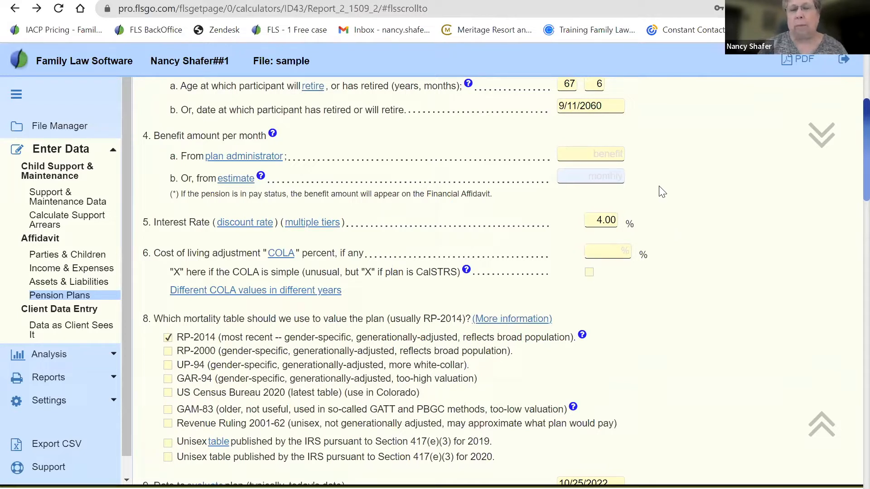
scroll(646, 158, "up", 5)
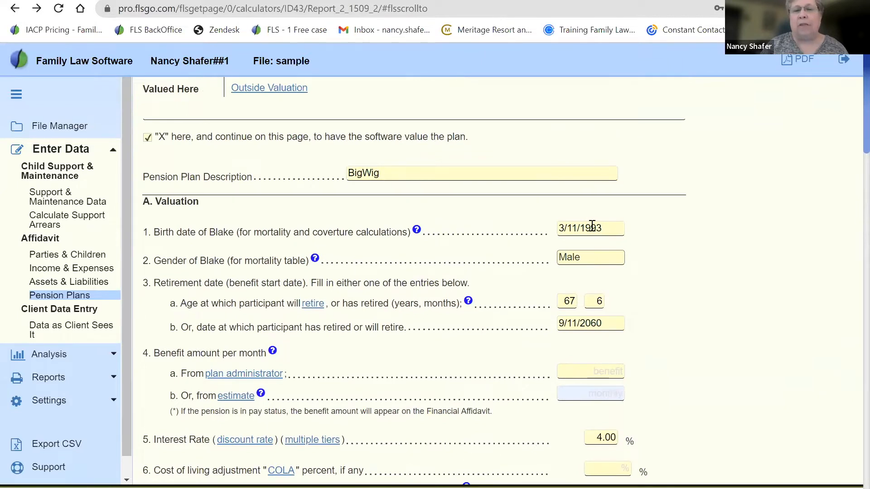
left_click(601, 230)
left_click_drag(602, 230, 534, 233)
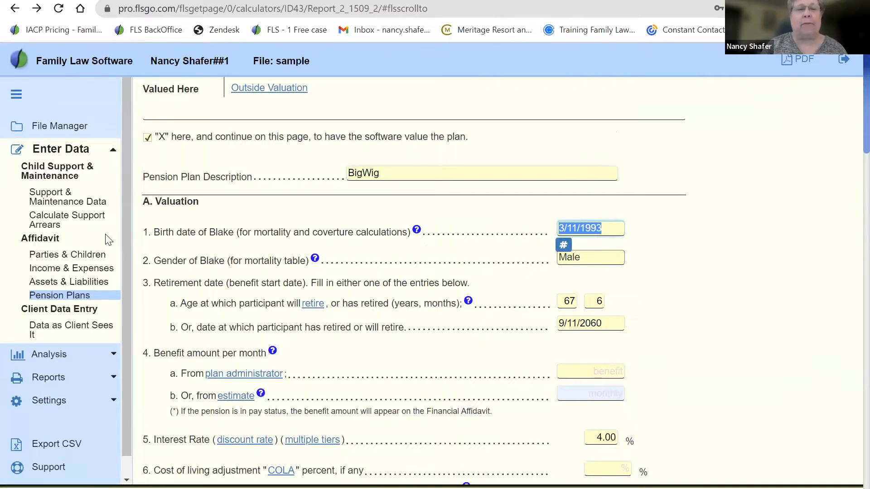
left_click(592, 258)
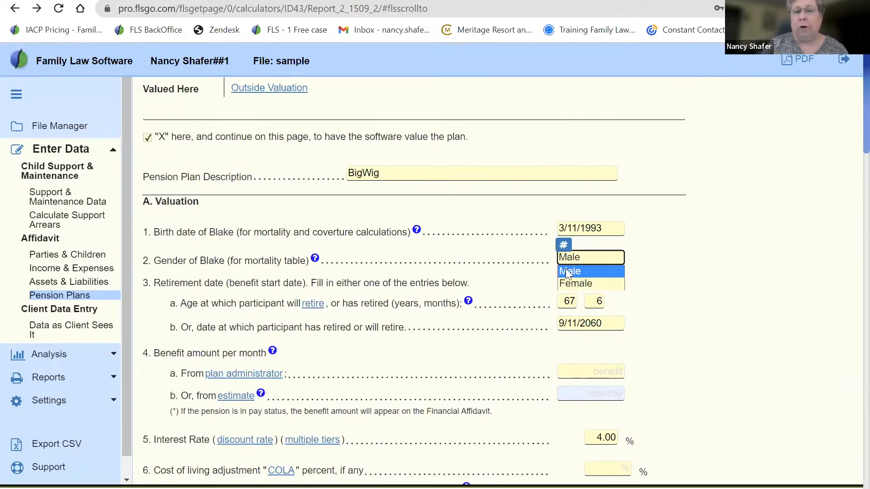
left_click(669, 271)
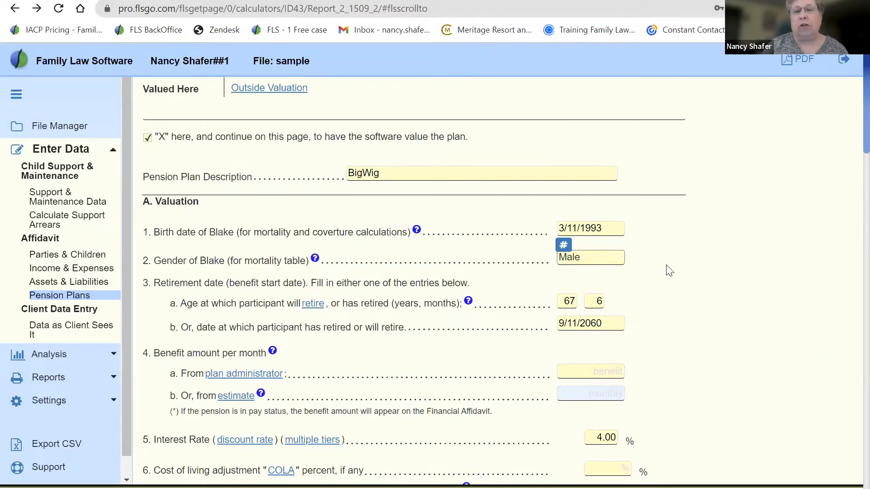
Set the months part of the participant's retirement age to 0, for a retirement age of 67 years, 0 months
scroll(669, 270, "down", 1)
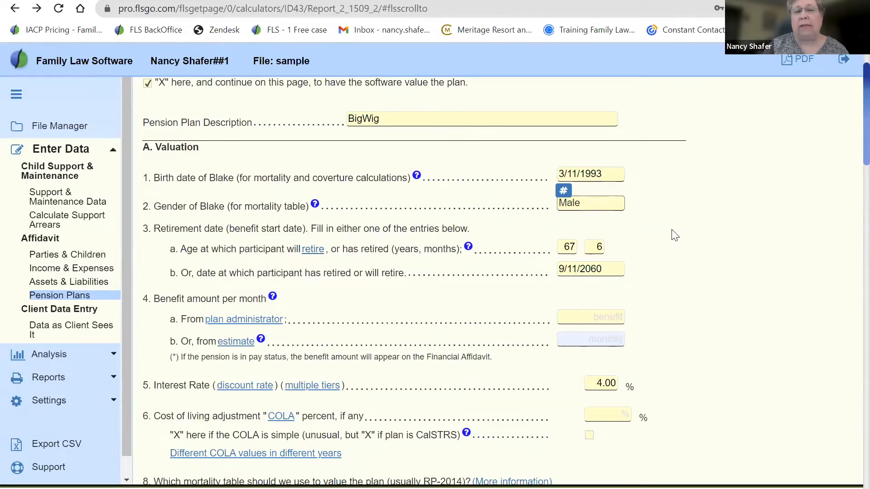
scroll(655, 259, "down", 2)
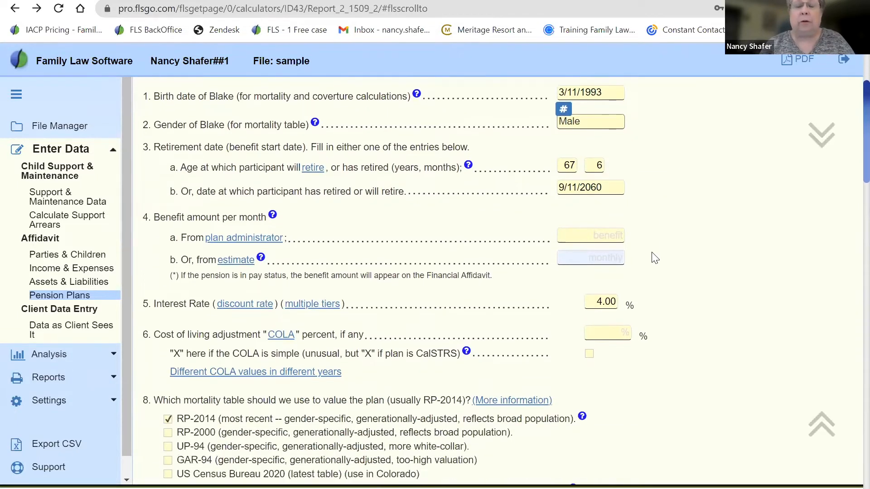
left_click(599, 170)
type("0")
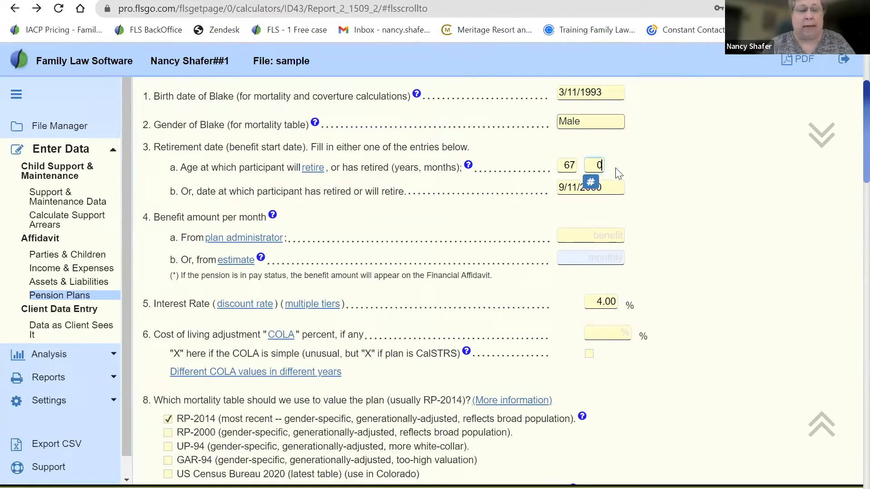
key("Tab")
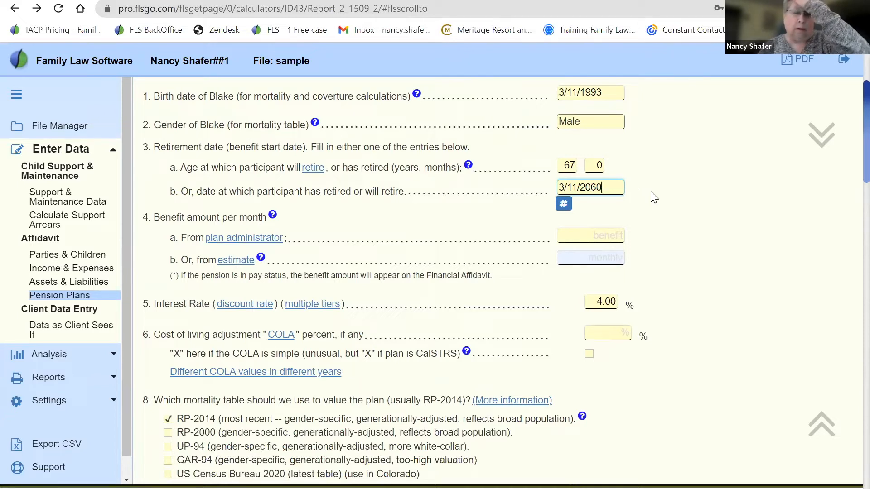
left_click(644, 196)
Enter 2,300 as the monthly benefit amount from the plan administrator
scroll(642, 196, "down", 1)
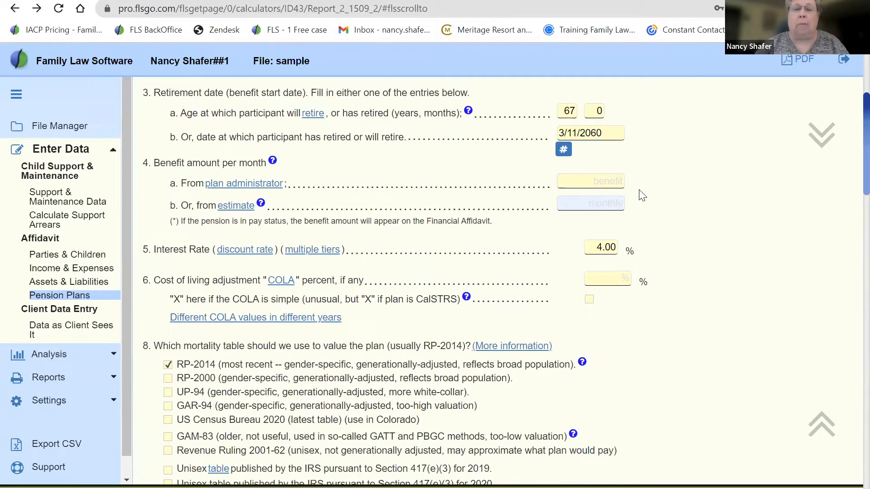
left_click(576, 181)
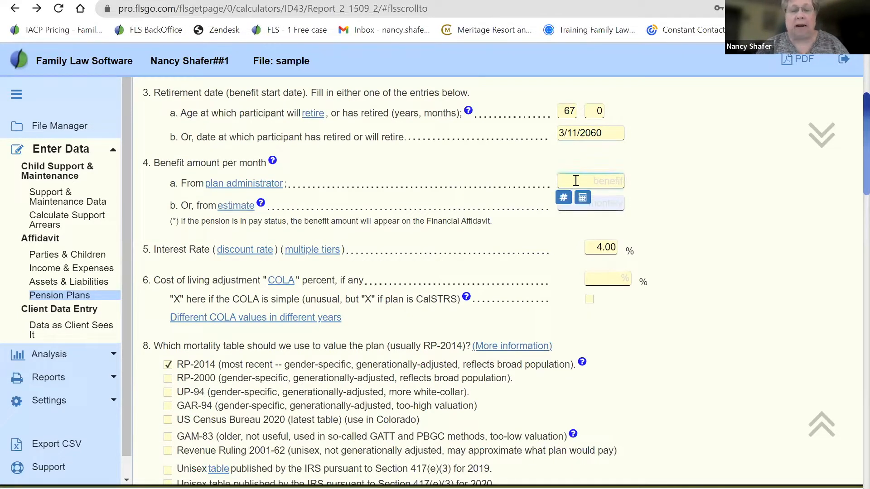
type("2300")
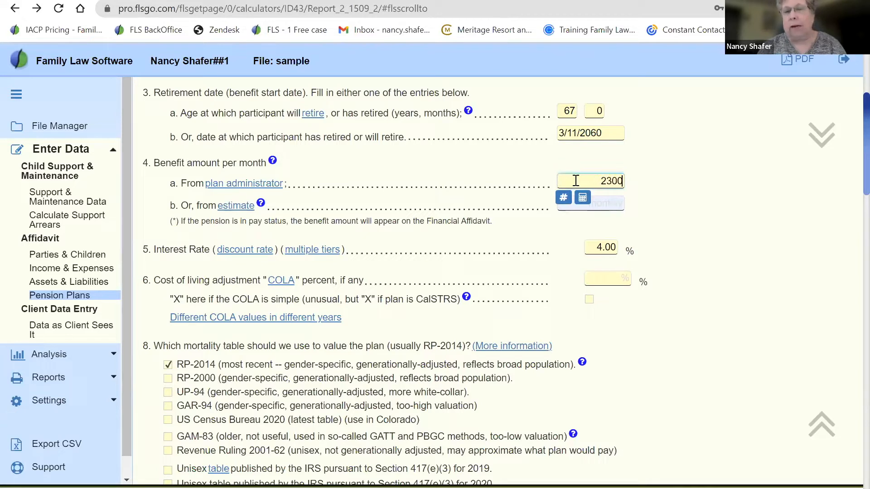
key("Tab")
left_click(689, 222)
Set the cost of living adjustment (COLA) to 1 percent
scroll(689, 222, "down", 2)
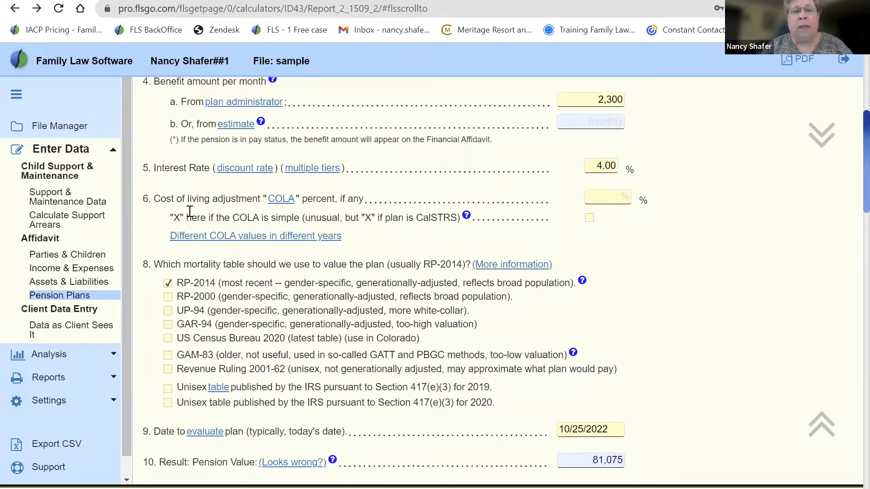
left_click_drag(154, 200, 371, 204)
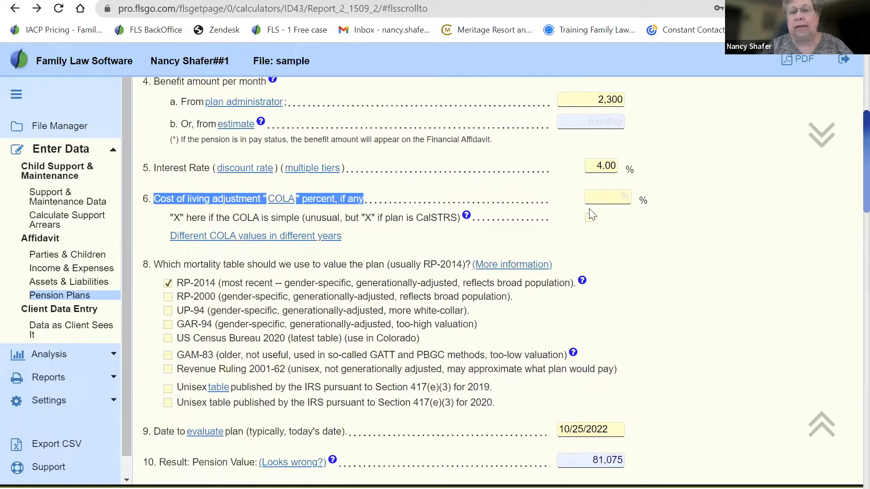
left_click(613, 198)
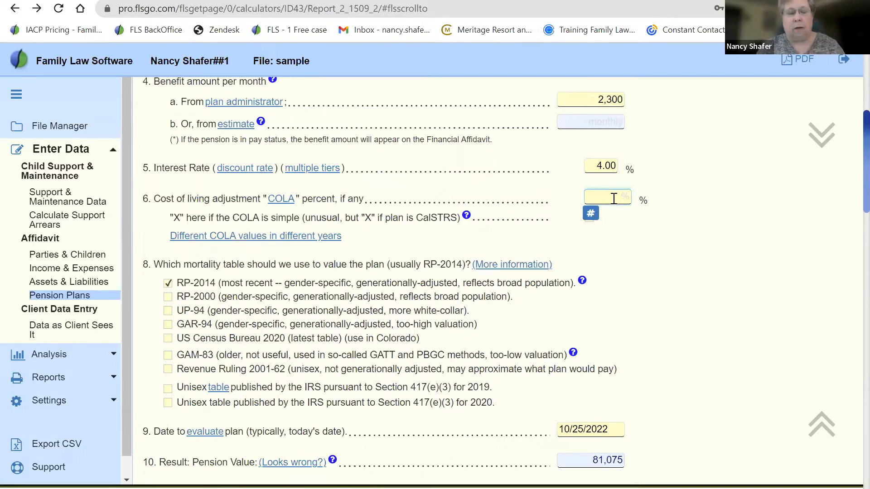
key("Tab")
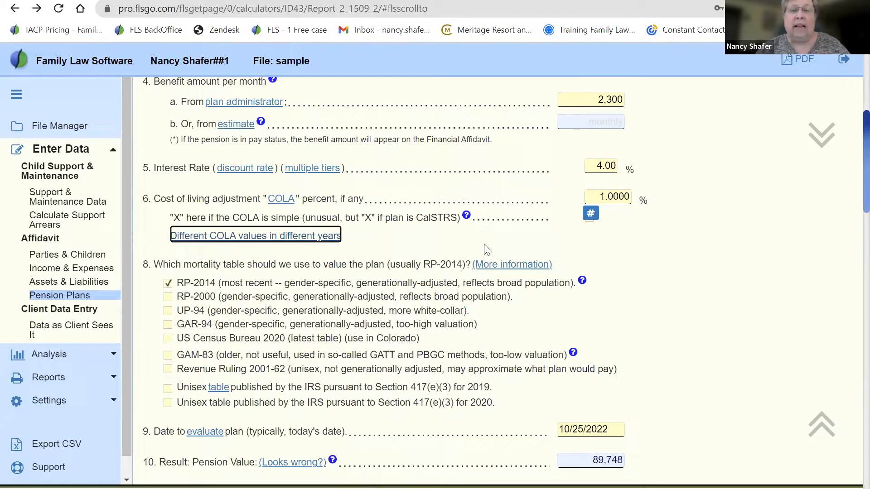
key("Tab")
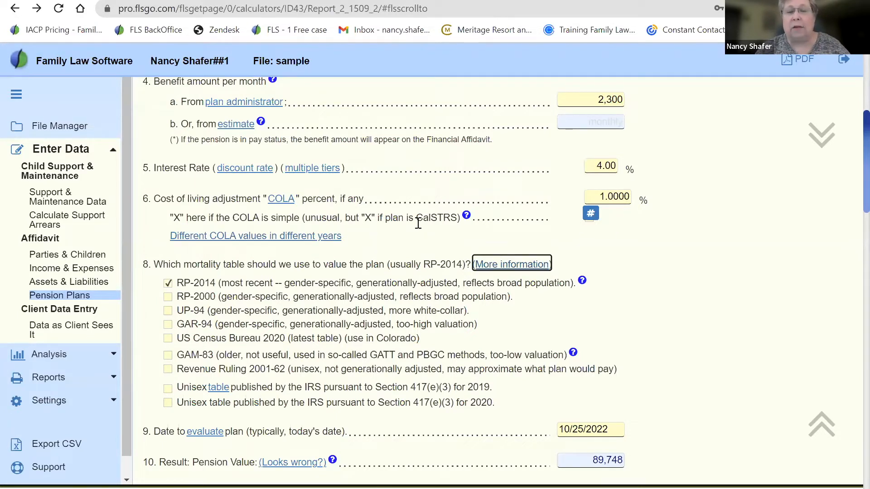
Try marking the COLA as simple, check its effect on the pension value, and clear the mark again
left_click_drag(417, 220, 459, 220)
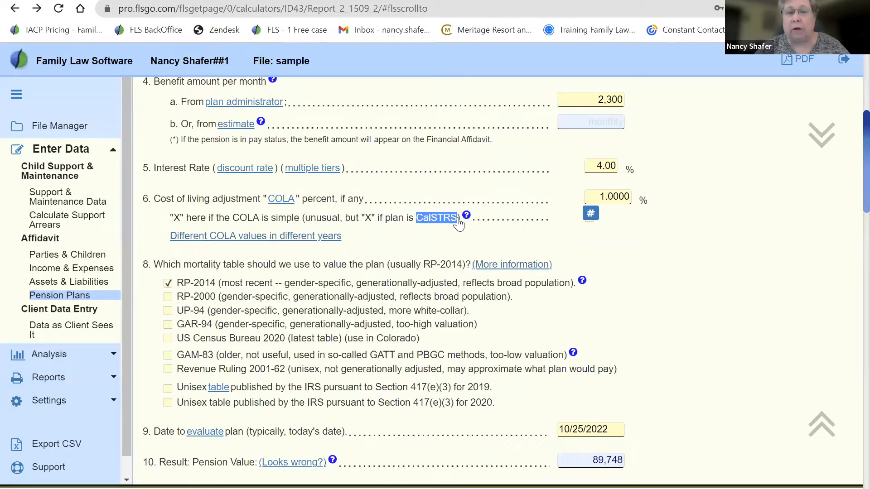
left_click(598, 195)
left_click(517, 249)
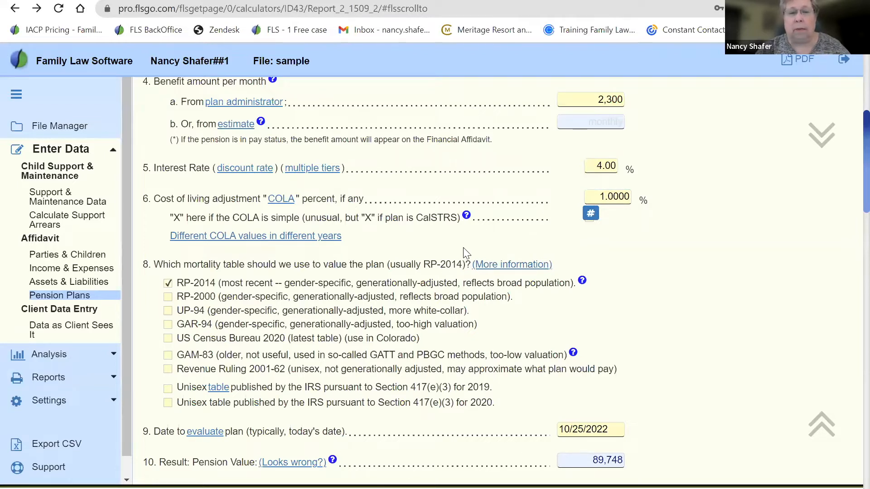
scroll(466, 235, "down", 1)
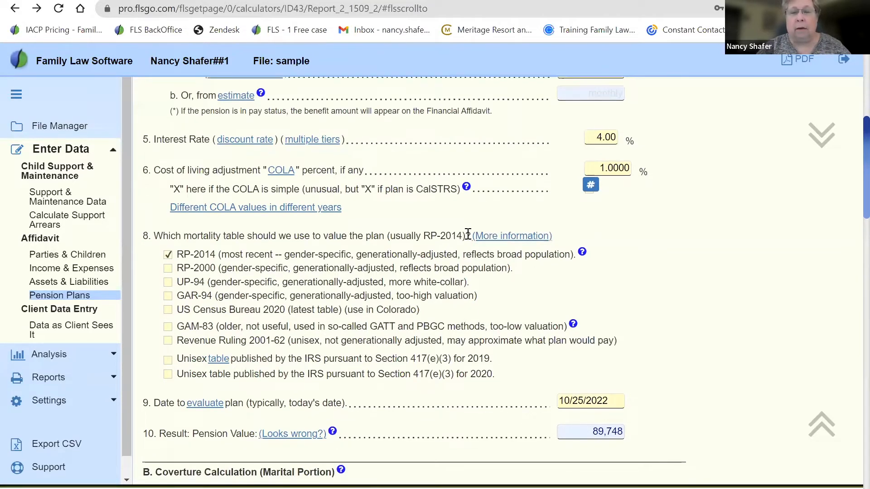
scroll(468, 234, "down", 3)
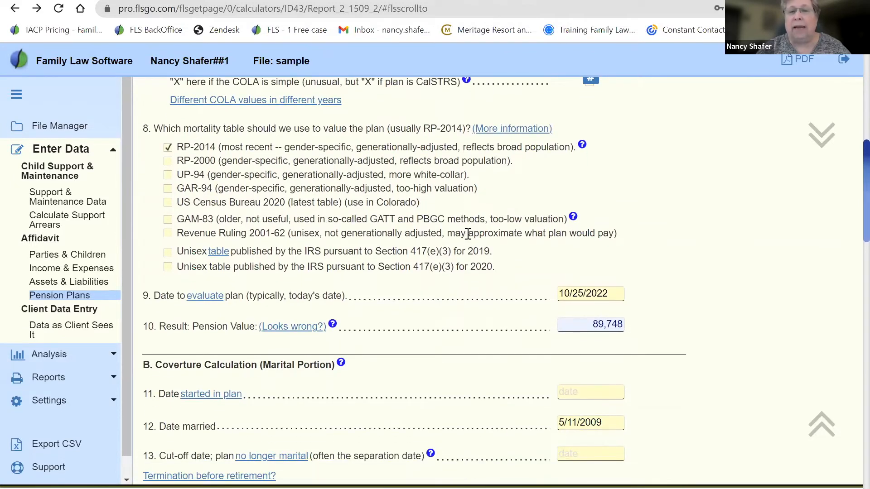
scroll(468, 234, "up", 2)
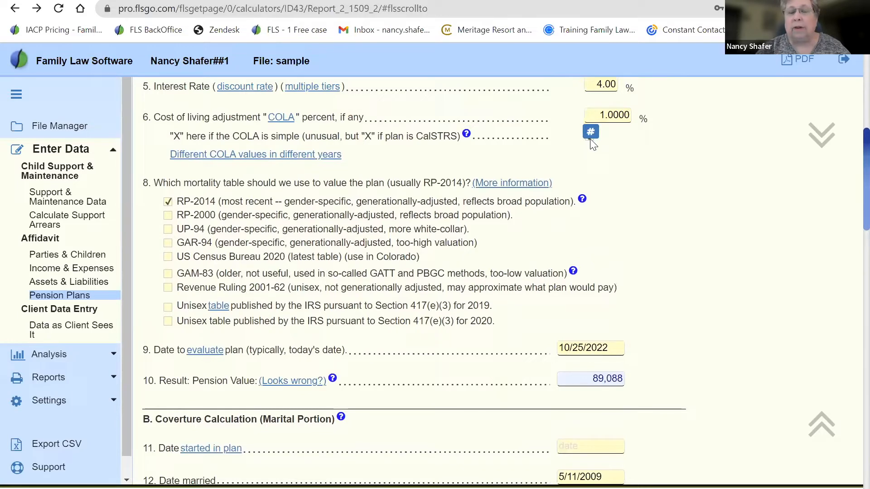
left_click(593, 379)
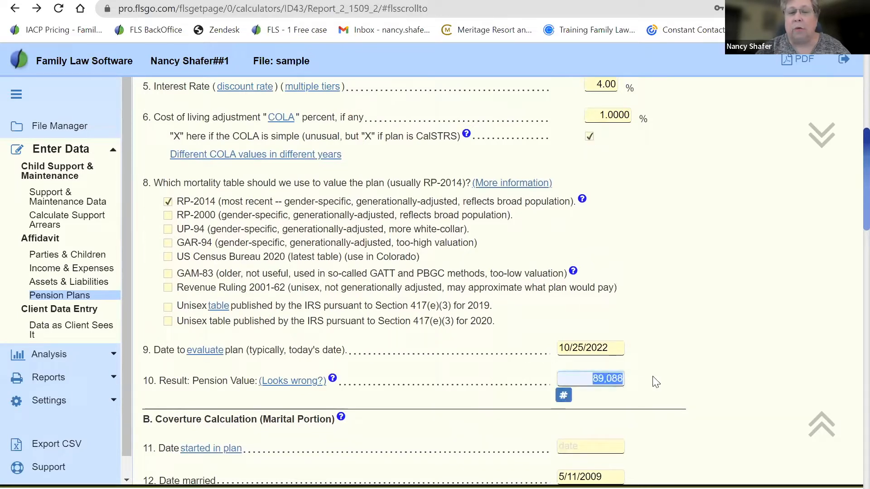
left_click(590, 137)
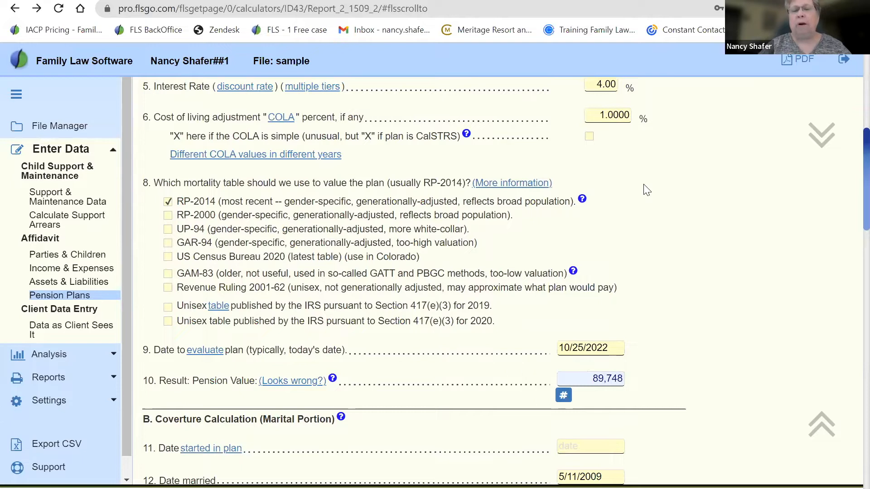
Review the valuation entries and the available mortality tables, including the description of the selected RP-2014 table
scroll(643, 188, "down", 1)
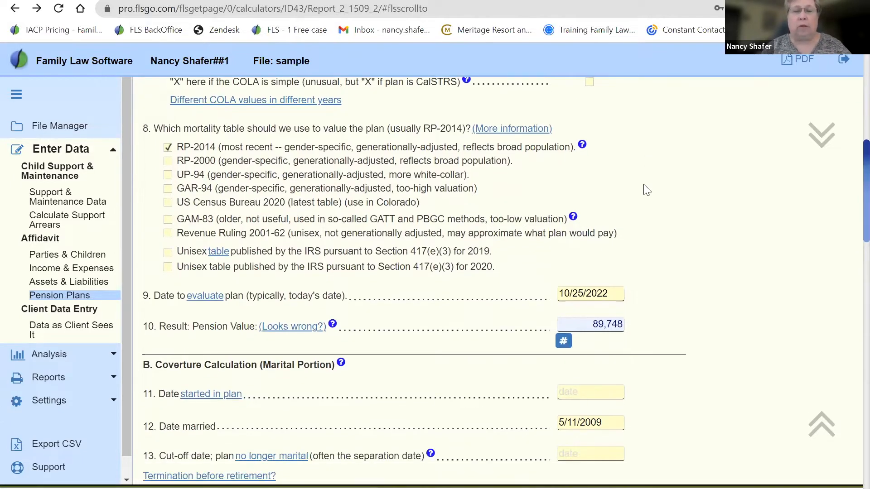
scroll(646, 190, "up", 7)
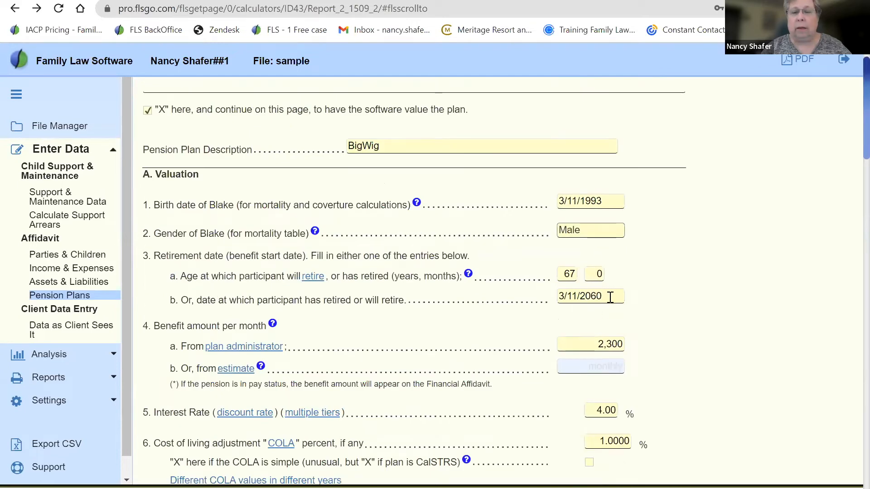
scroll(684, 314, "down", 5)
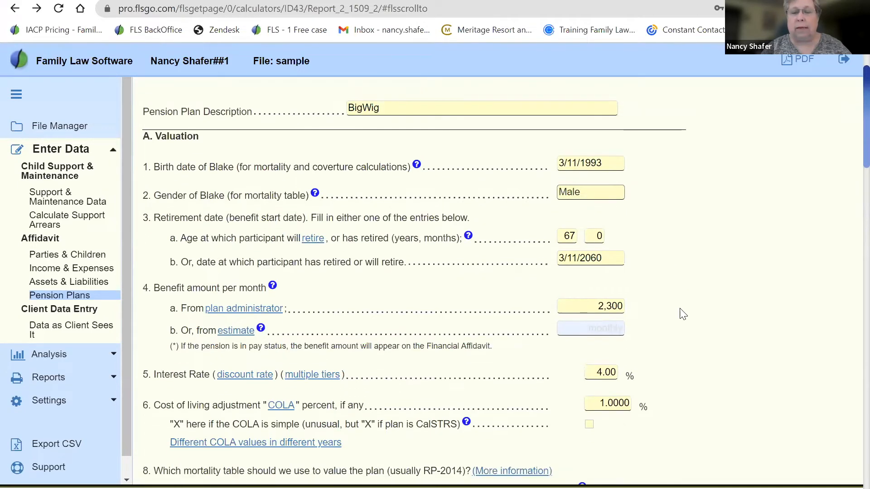
scroll(683, 315, "down", 1)
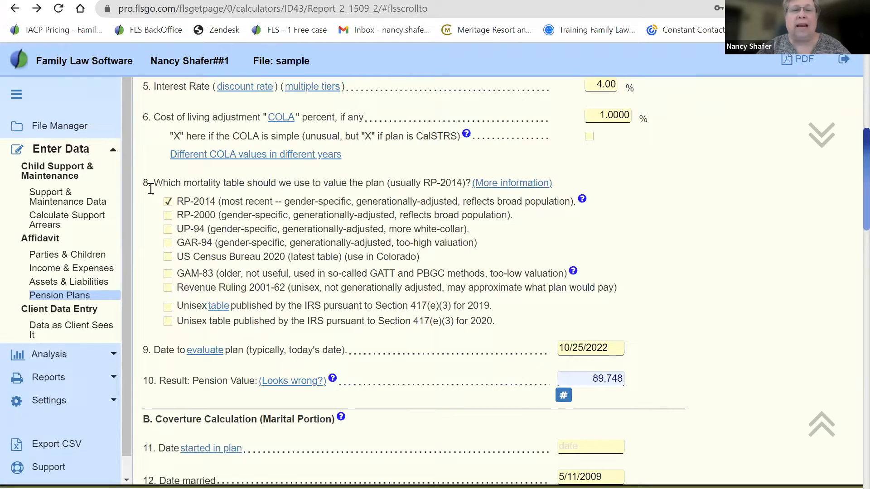
left_click_drag(141, 183, 558, 325)
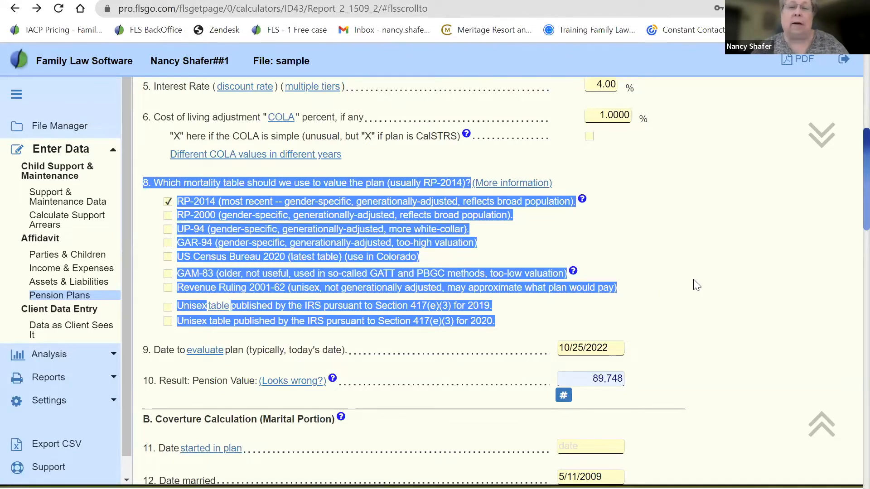
left_click(683, 256)
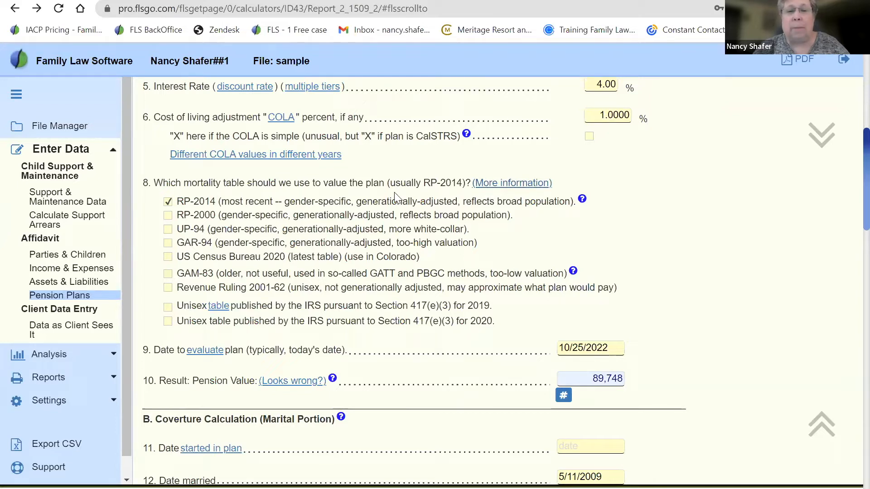
left_click_drag(286, 201, 575, 203)
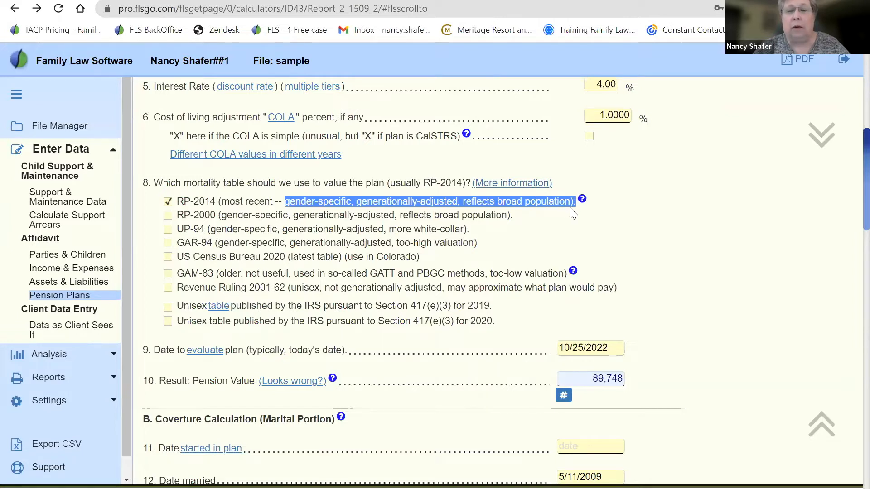
left_click(399, 217)
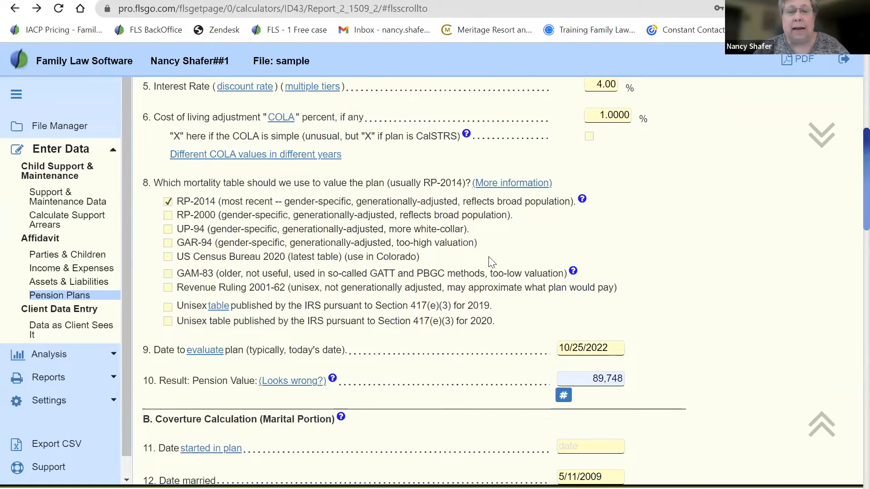
Read the RP-2014 table explanation, close it, and open the additional information on all the mortality tables
left_click(582, 200)
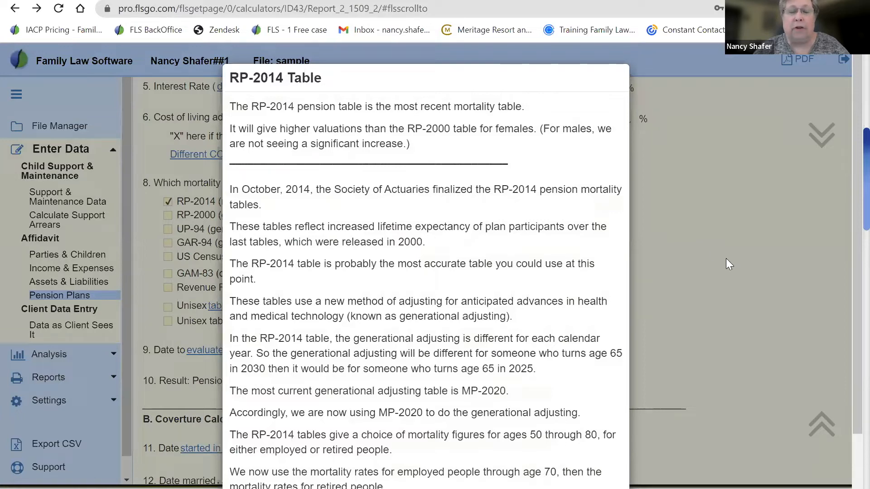
key("Escape")
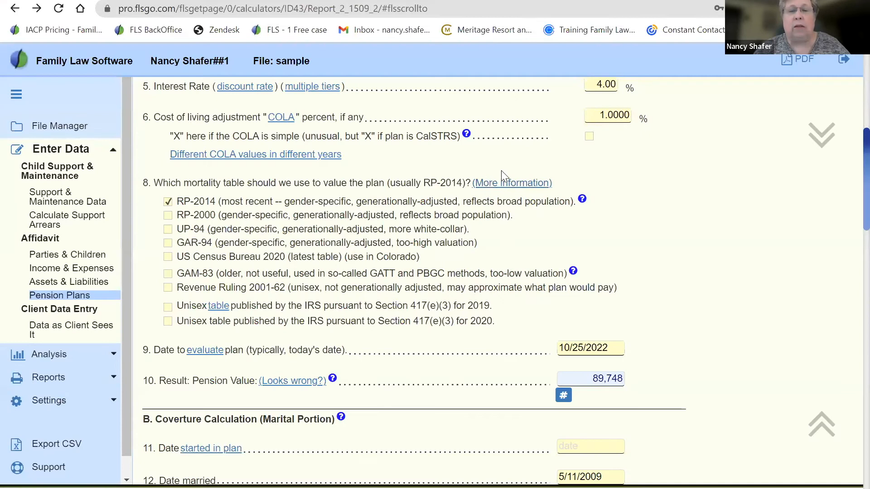
left_click(502, 184)
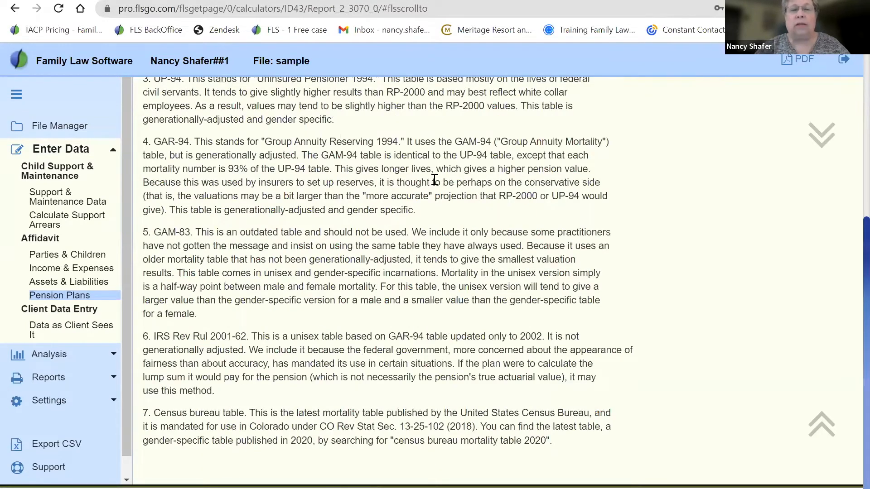
Read through the descriptions of all the offered mortality tables and return to the pension valuation form
scroll(434, 181, "up", 6)
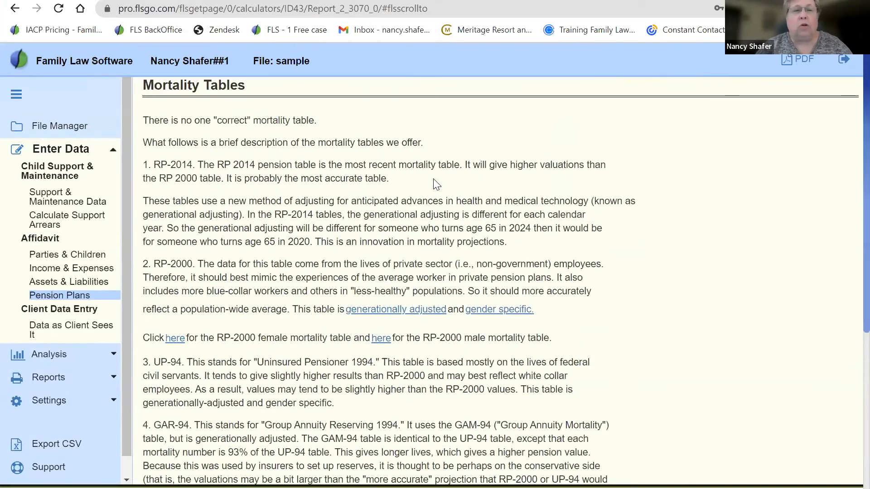
scroll(434, 180, "down", 3)
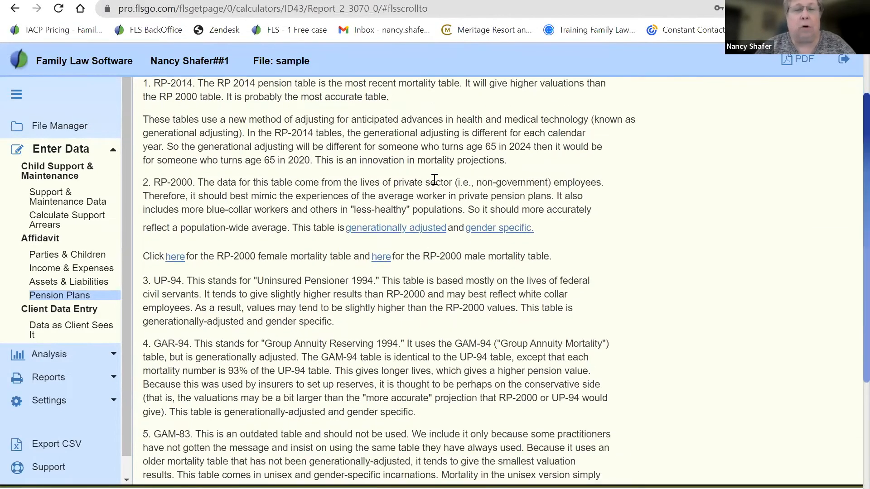
scroll(434, 180, "down", 5)
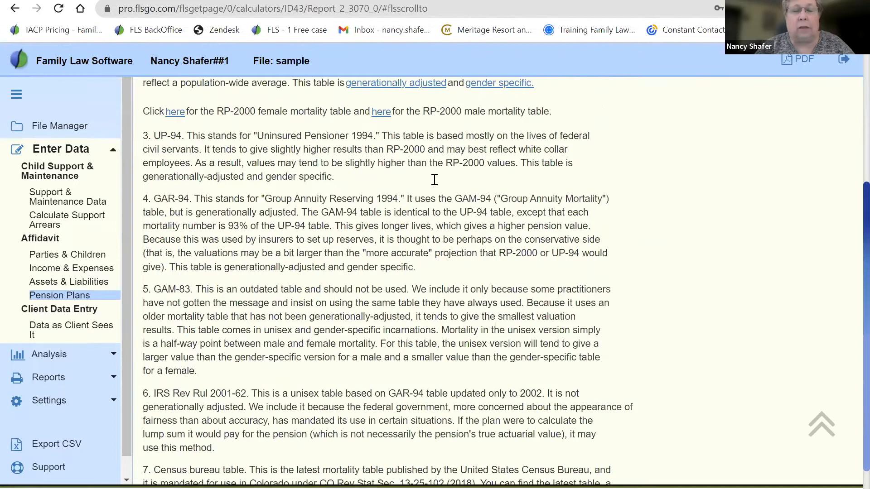
scroll(434, 179, "down", 2)
scroll(435, 182, "up", 4)
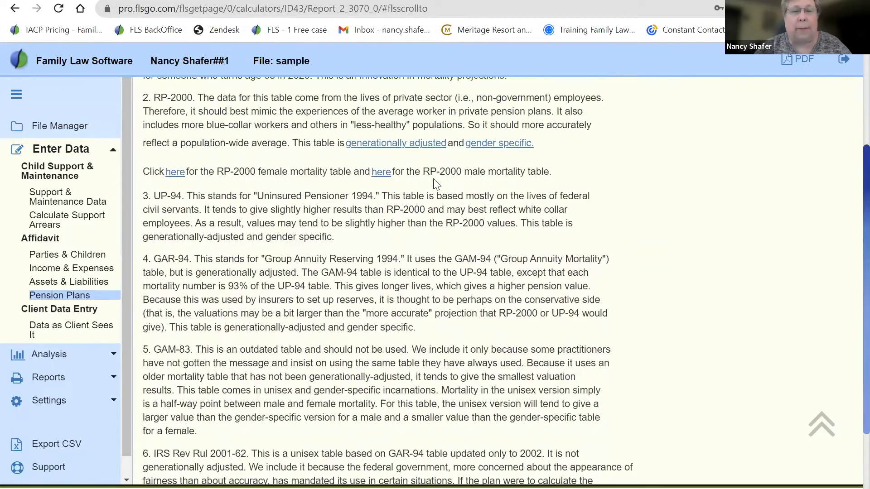
scroll(434, 180, "up", 5)
left_click(15, 8)
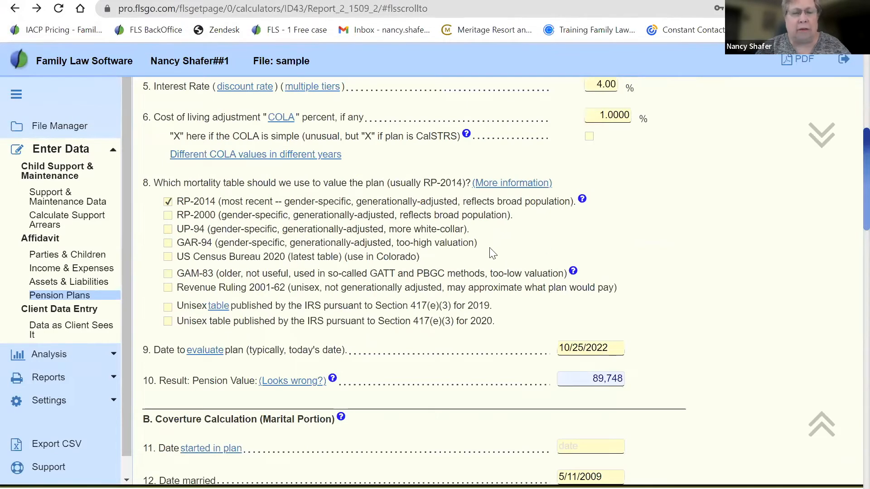
Read the explanation of the plan's evaluation date and return to the pension valuation form
scroll(671, 237, "down", 1)
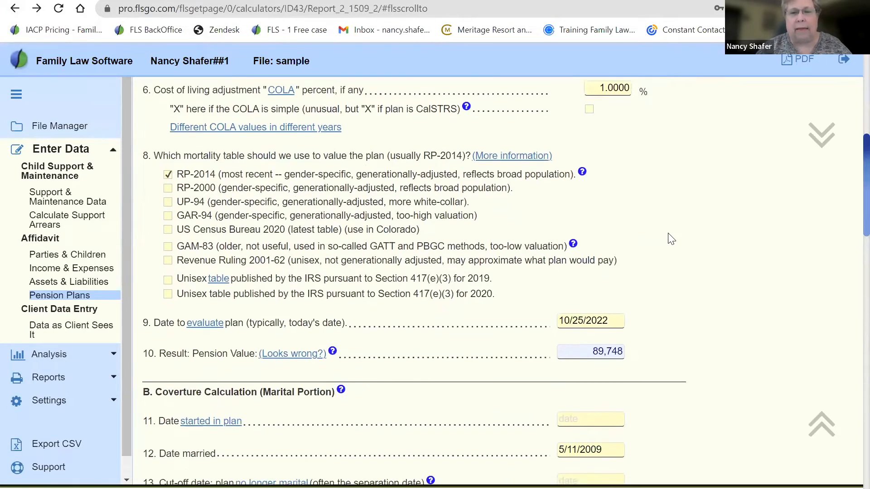
scroll(671, 237, "down", 1)
scroll(668, 237, "down", 1)
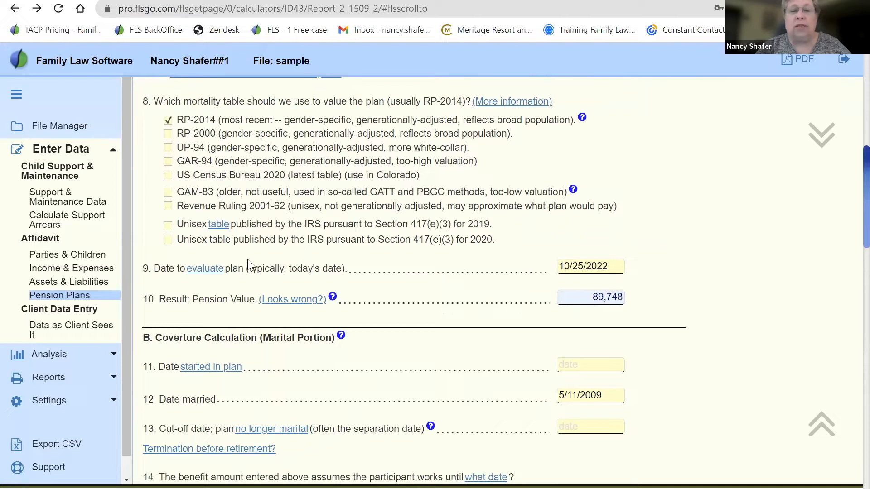
left_click(202, 274)
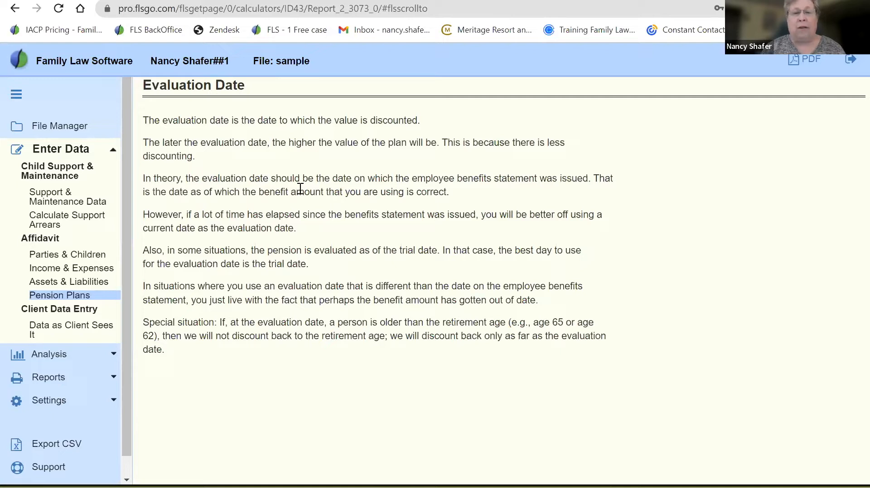
left_click_drag(202, 178, 589, 189)
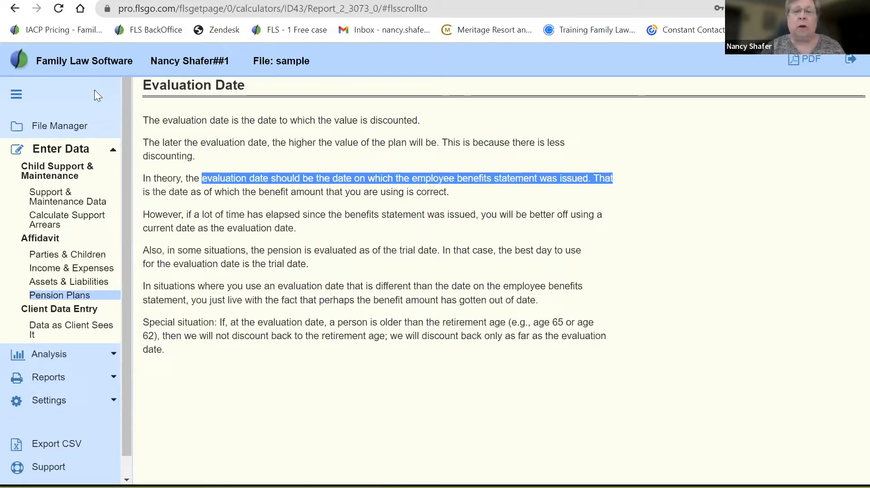
right_click(13, 10)
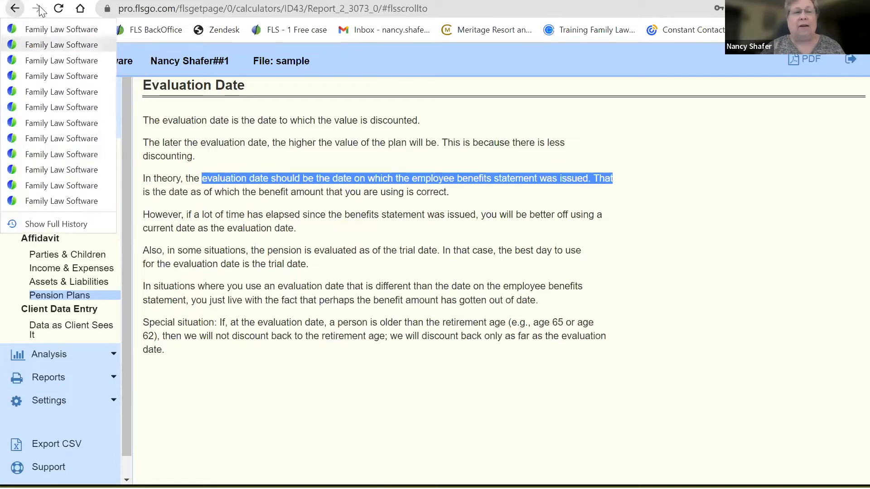
left_click(12, 9)
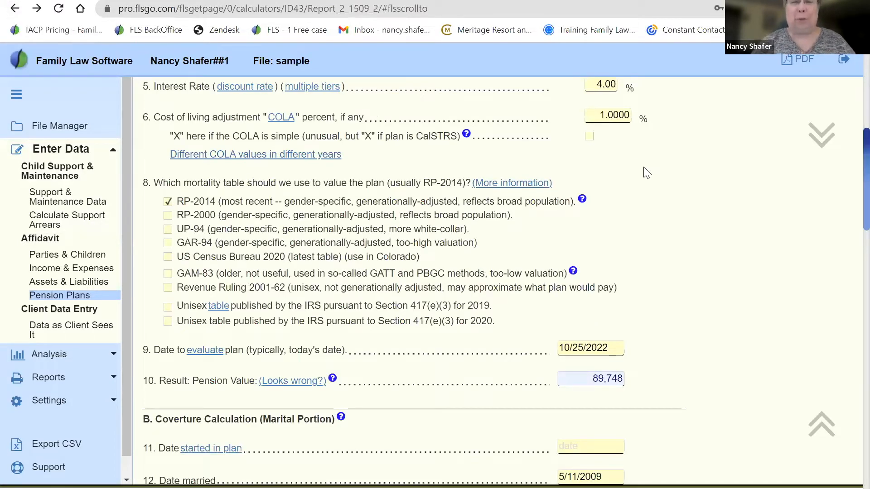
Examine the pension value result and the evaluation date above the coverture calculation
scroll(646, 173, "down", 3)
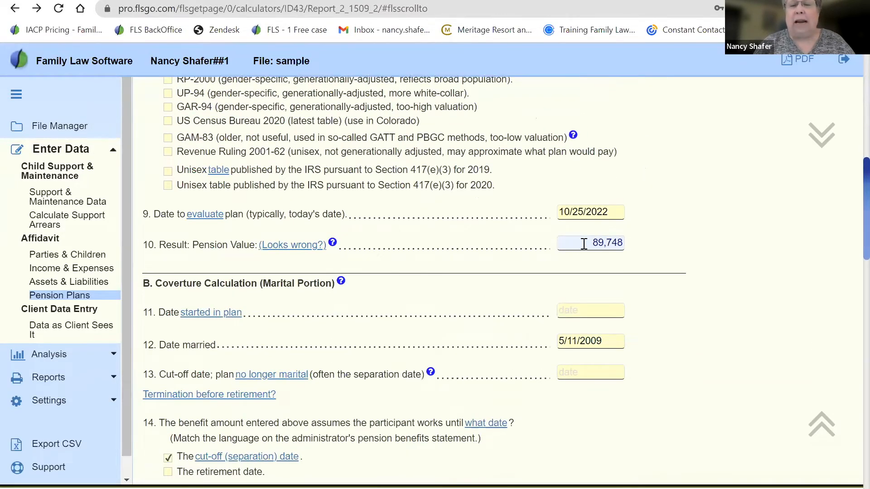
left_click(584, 244)
left_click(649, 224)
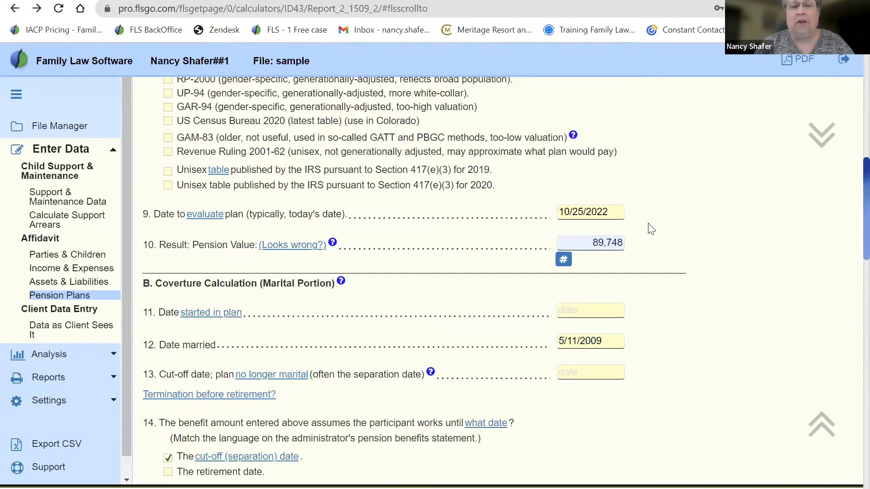
left_click(588, 243)
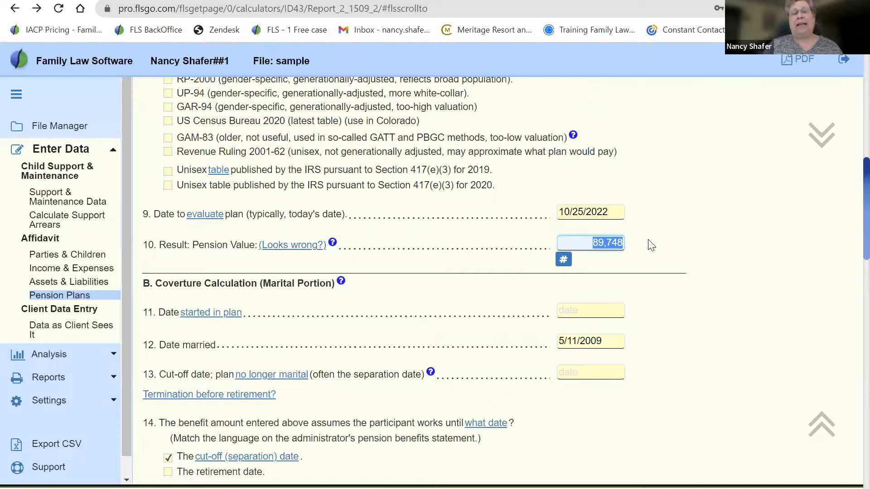
key("Home")
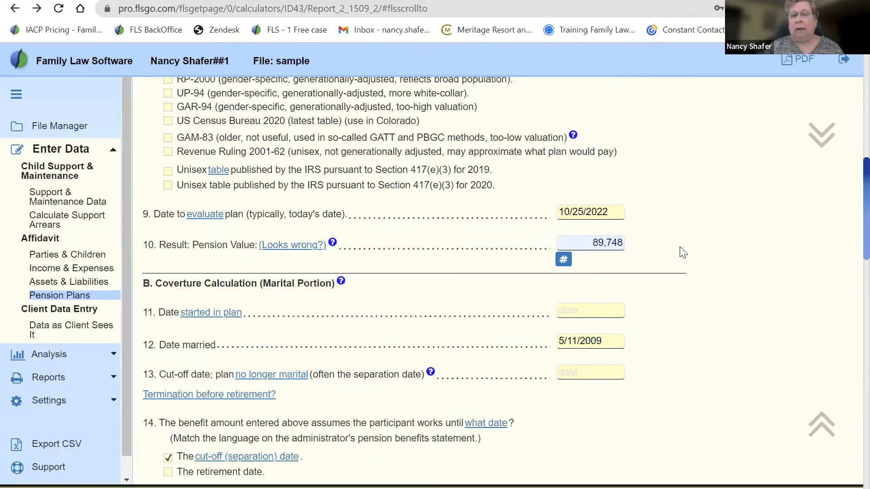
scroll(683, 253, "up", 1)
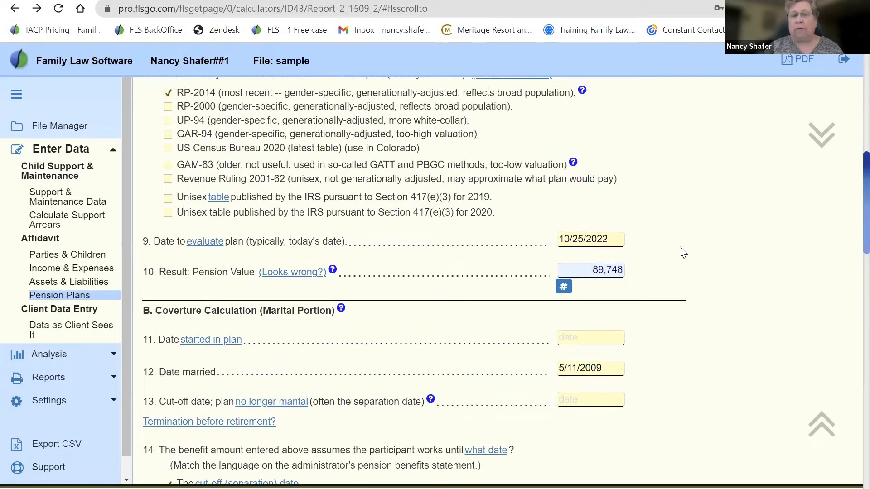
Set the date started in plan to 9/1/2005 in the coverture calculation
scroll(683, 253, "down", 2)
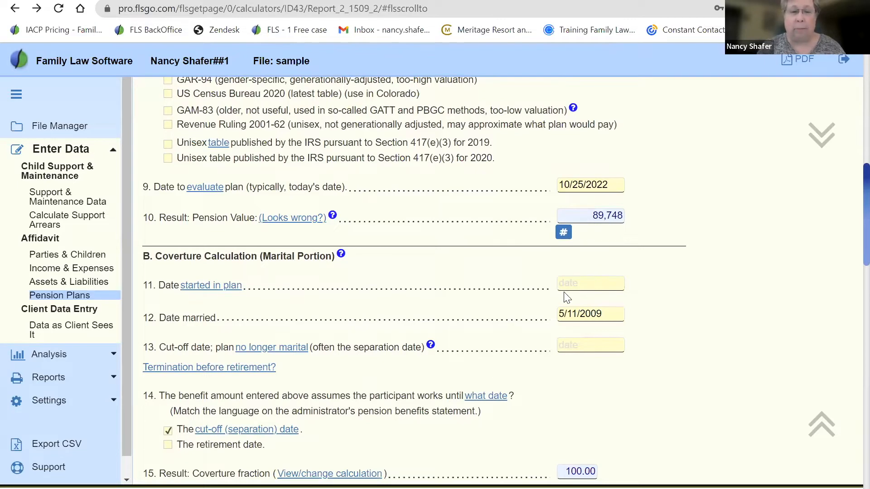
left_click(586, 282)
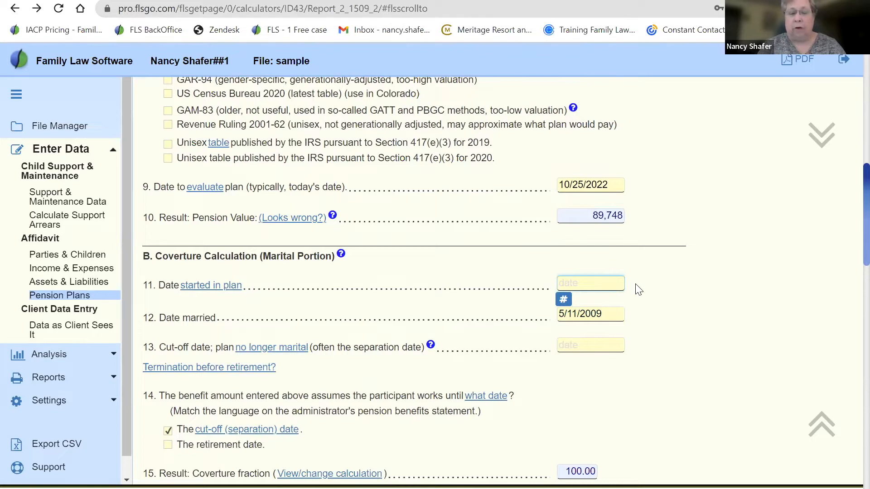
type("9/1/2005")
key("Tab")
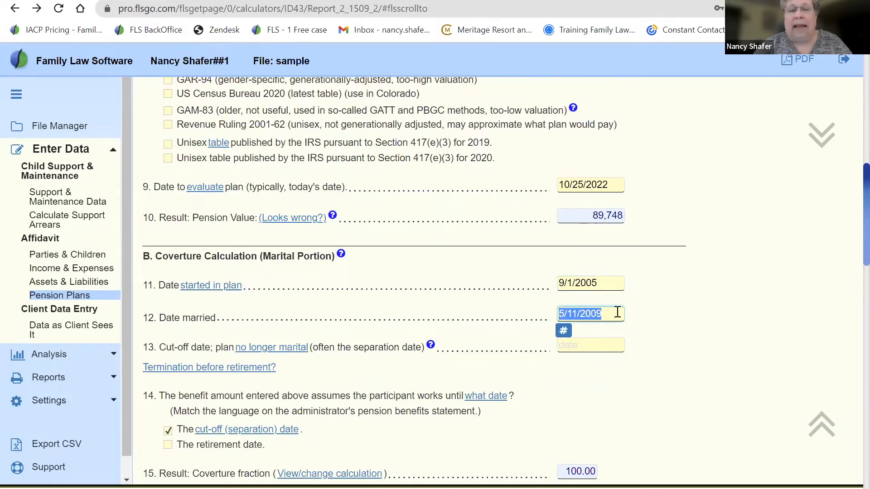
Set the cut-off date, when the plan is no longer marital, to 6/1/2022
left_click(605, 386)
left_click(587, 345)
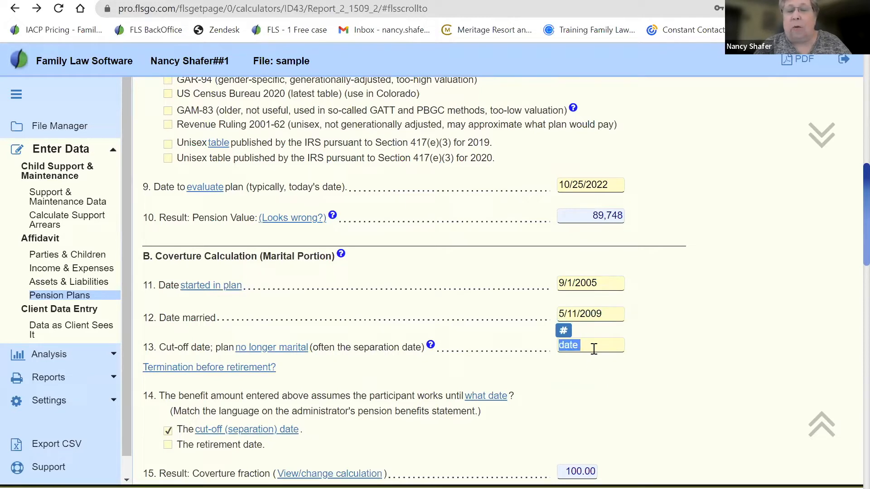
key("BackSpace")
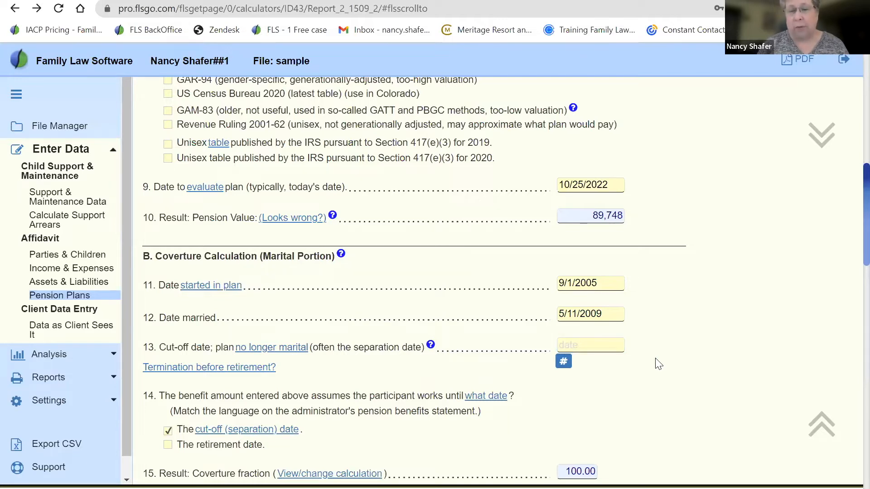
scroll(656, 362, "down", 2)
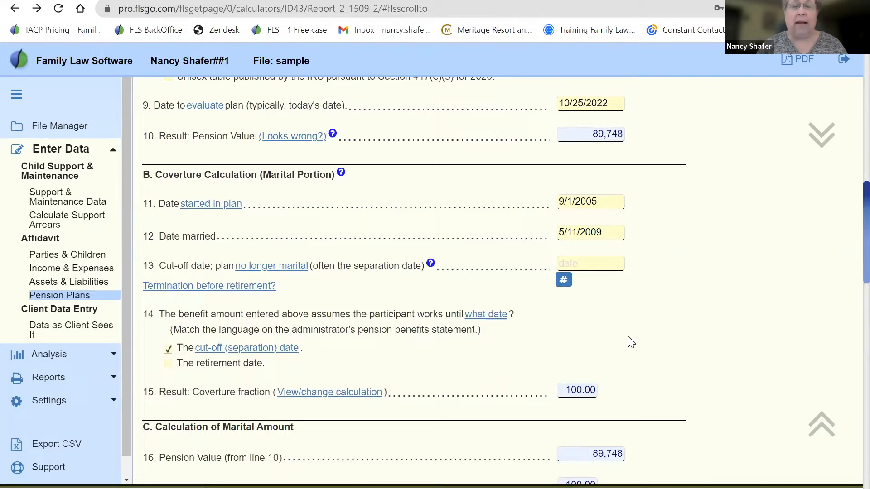
left_click(599, 262)
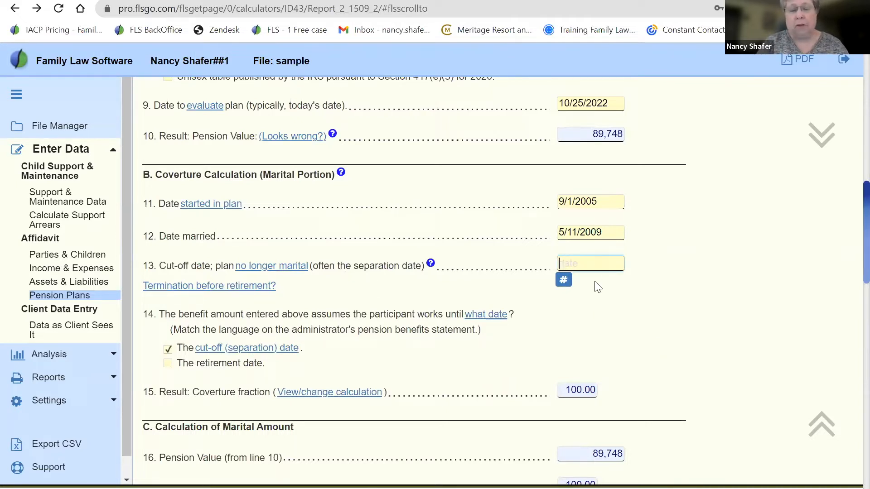
type("6/12022")
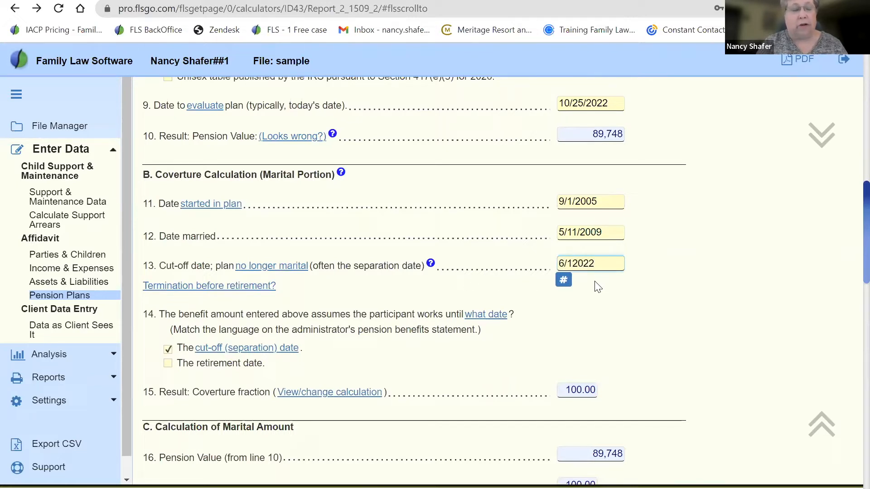
key("Tab")
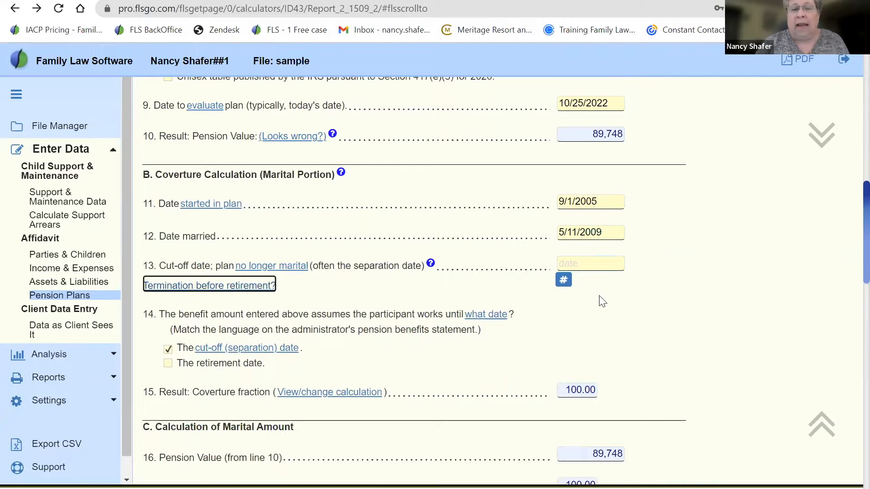
left_click(595, 259)
type("6/1/2022")
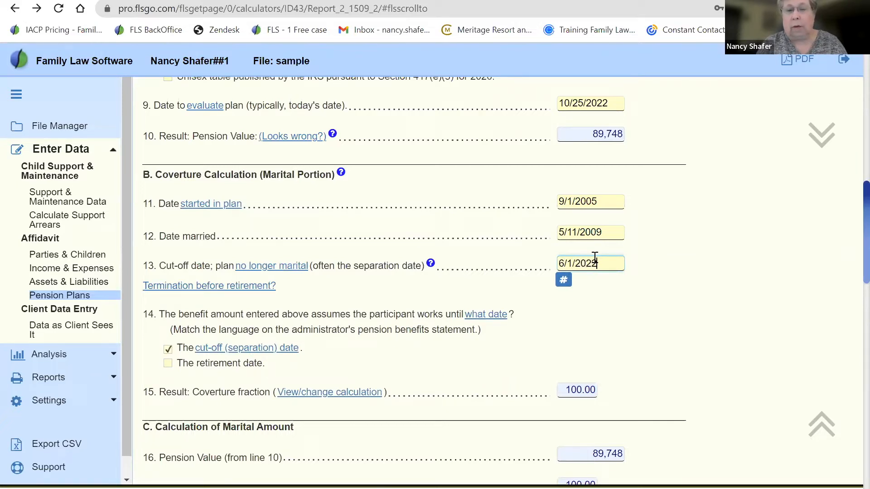
key("Tab")
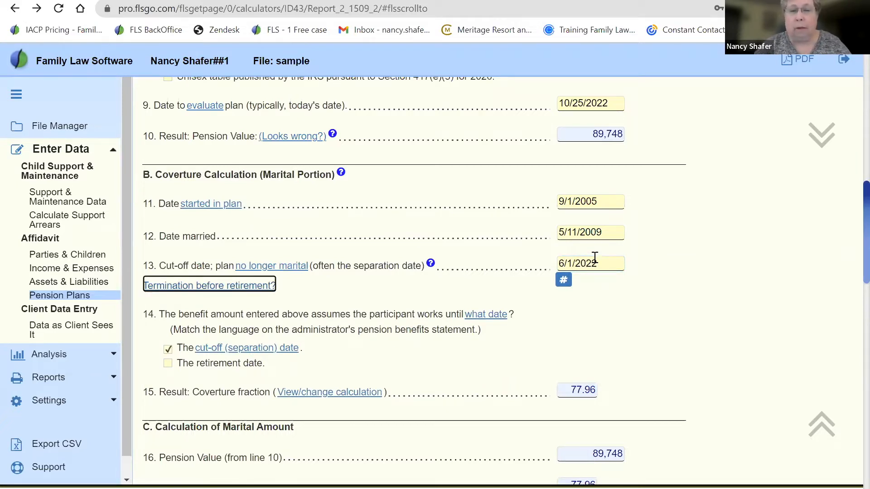
Review the coverture fraction, the question about until what date the participant is assumed to work, and the cut-off date
left_click_drag(568, 392, 597, 389)
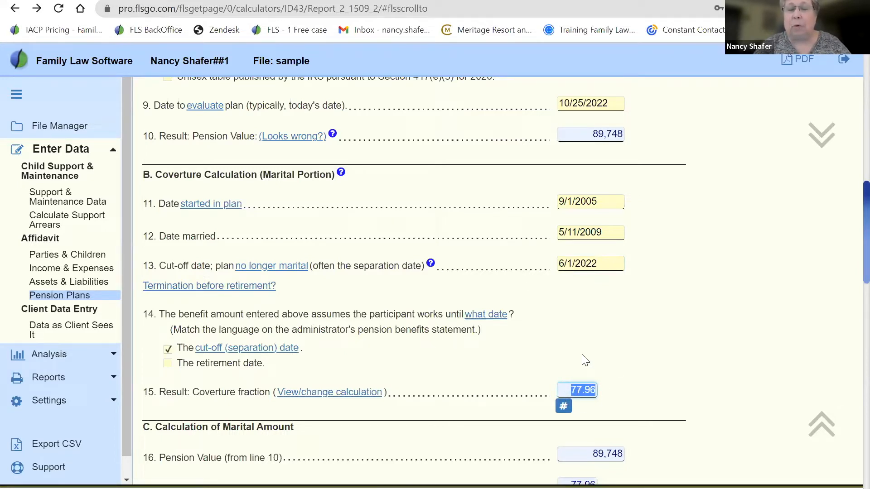
left_click(160, 313)
left_click_drag(159, 313, 519, 315)
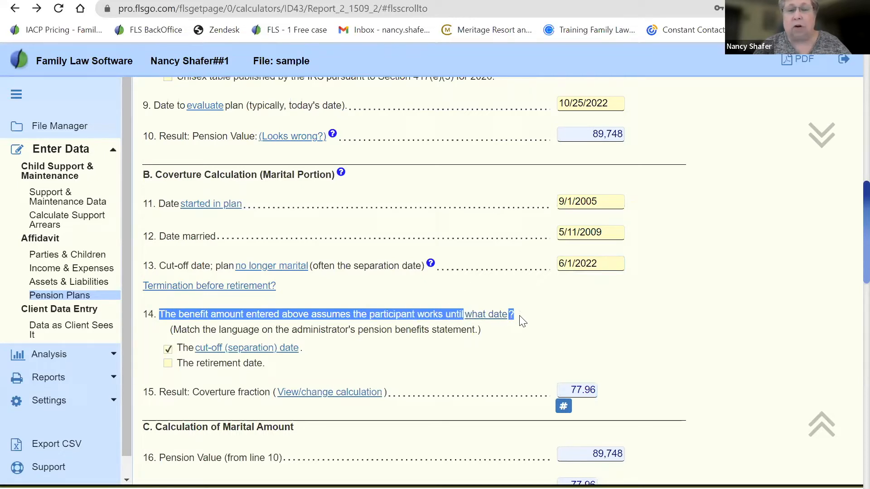
left_click(414, 349)
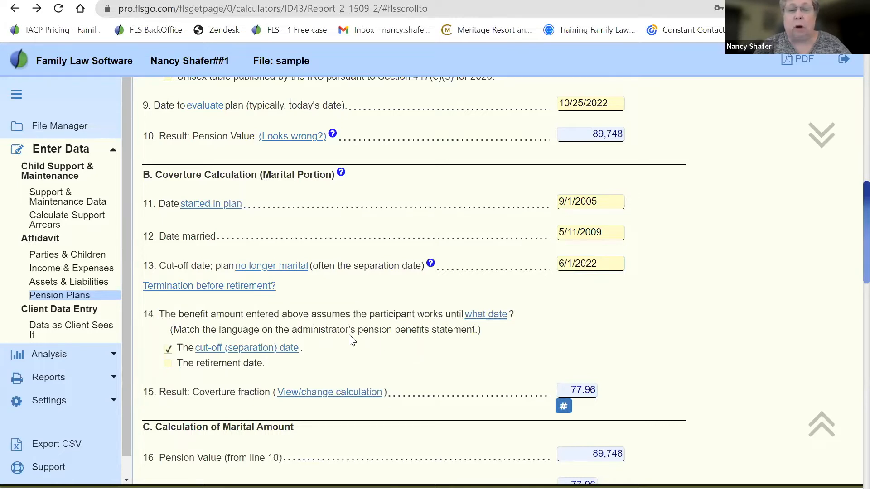
left_click_drag(369, 327, 225, 332)
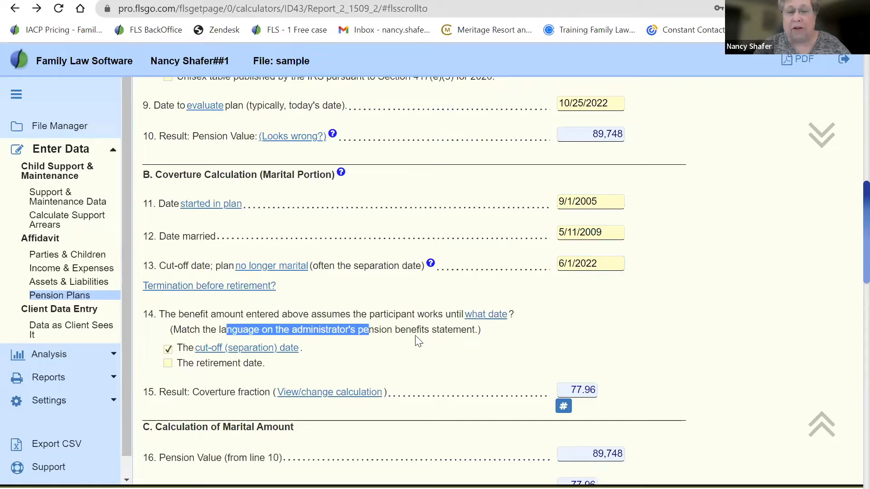
left_click(452, 327)
left_click_drag(476, 331, 325, 331)
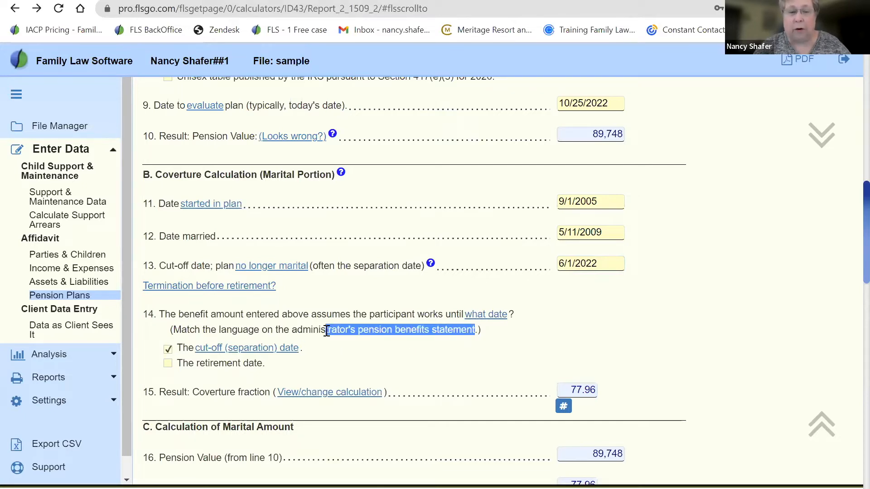
left_click(351, 355)
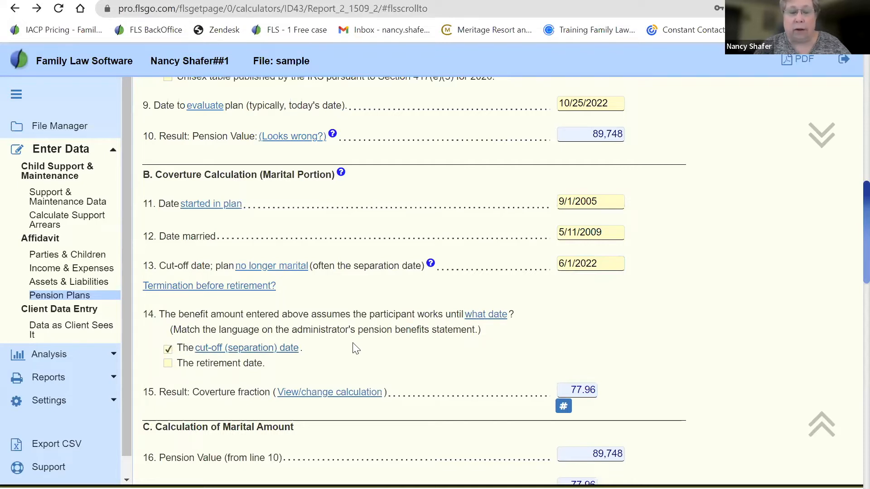
left_click(604, 264)
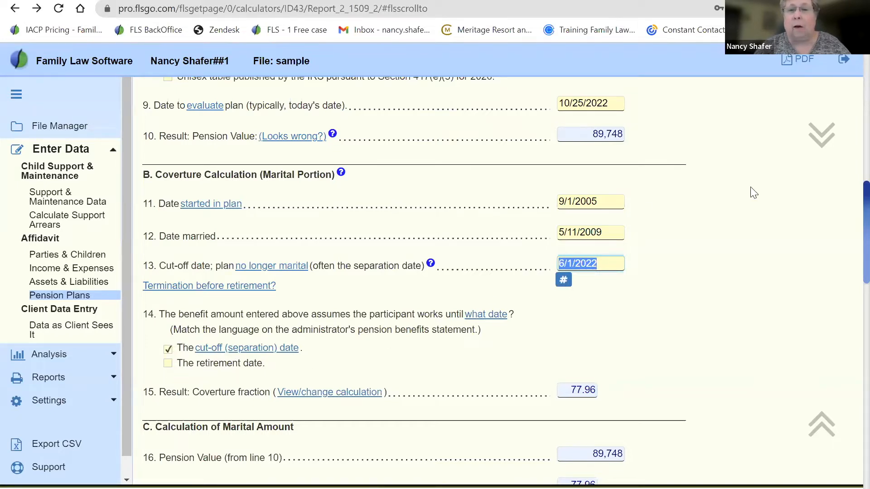
left_click(646, 175)
scroll(646, 175, "up", 5)
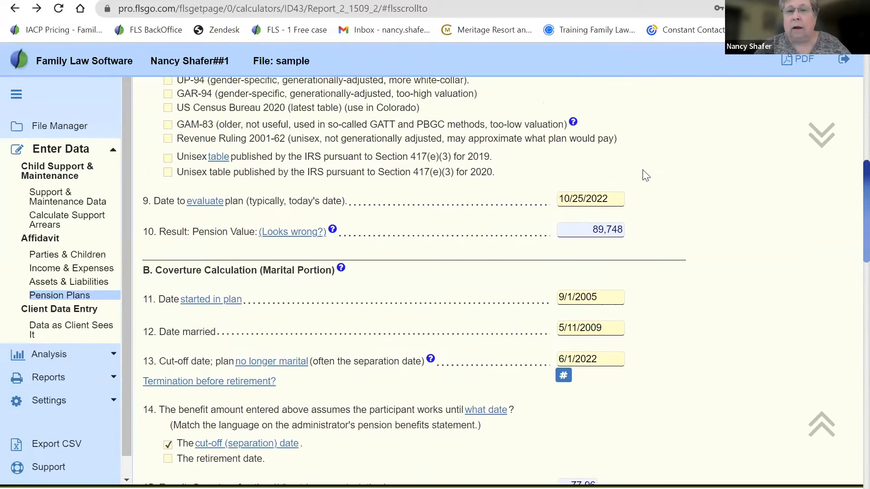
Review the retirement date, monthly benefit, interest rate, COLA and mortality table entries behind the pension value
scroll(646, 175, "up", 4)
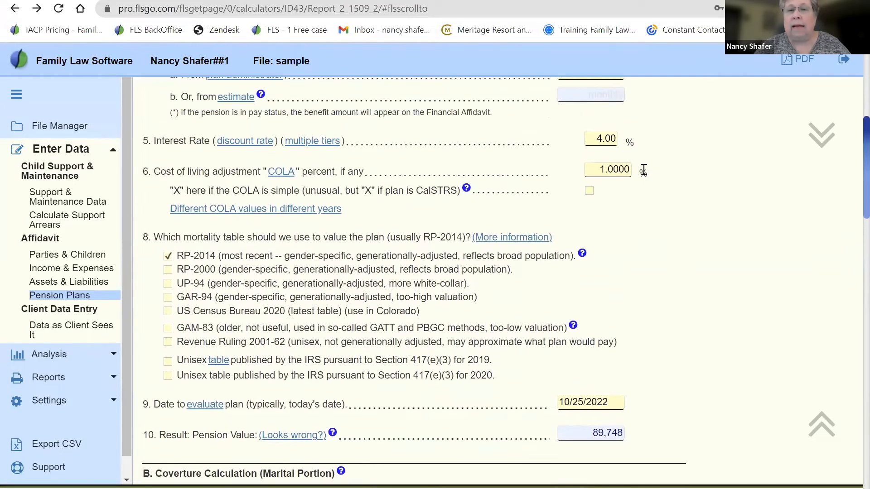
scroll(646, 175, "up", 1)
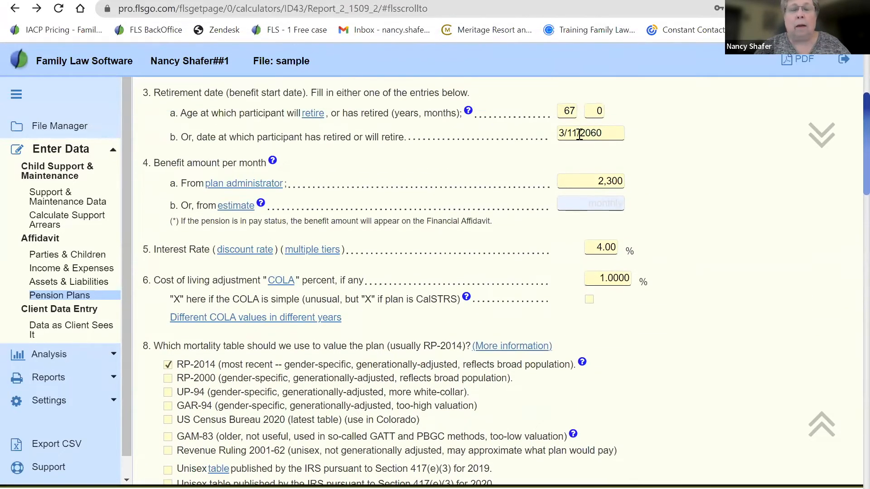
left_click(609, 133)
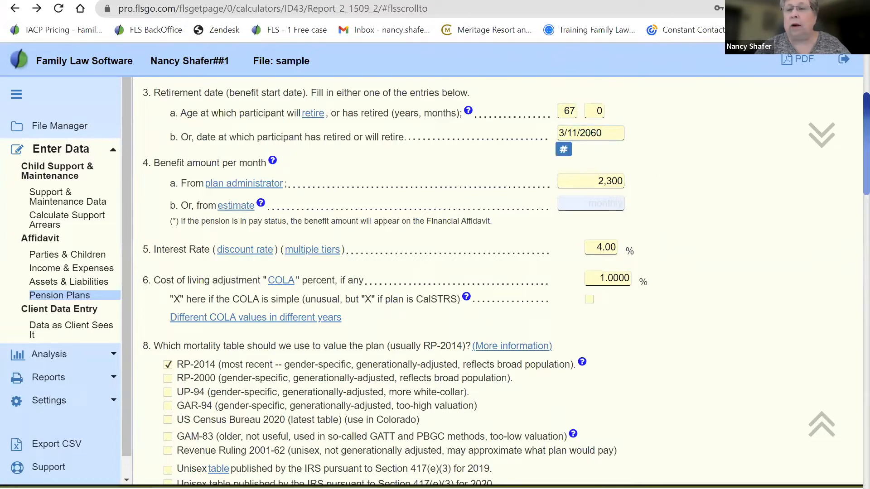
scroll(851, 189, "down", 8)
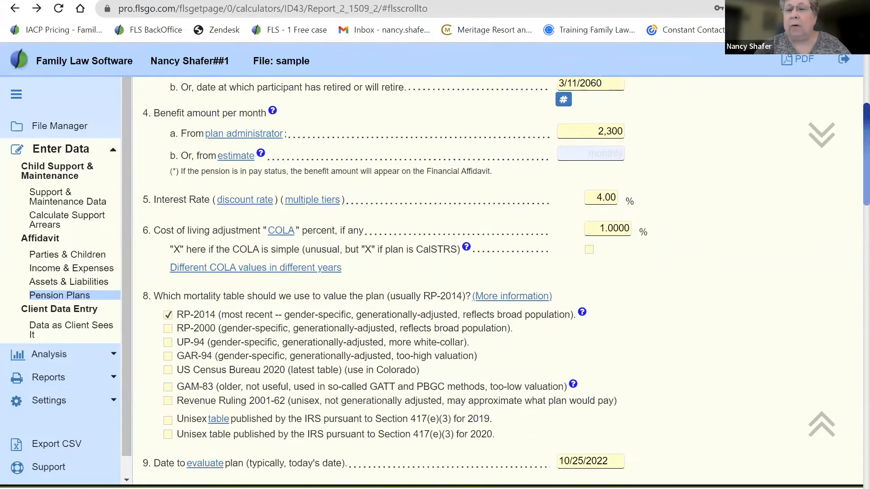
scroll(499, 281, "down", 2)
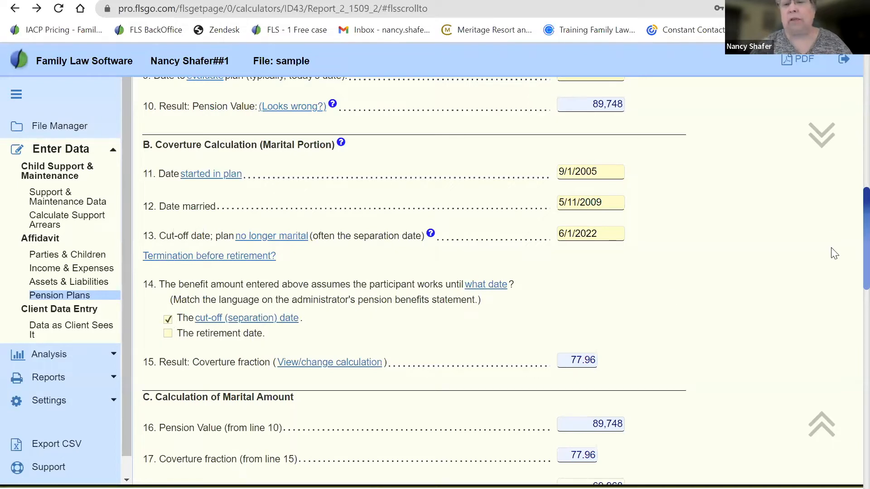
Examine the pension value, coverture fraction and marital amount in the calculation of the marital amount
scroll(851, 241, "down", 3)
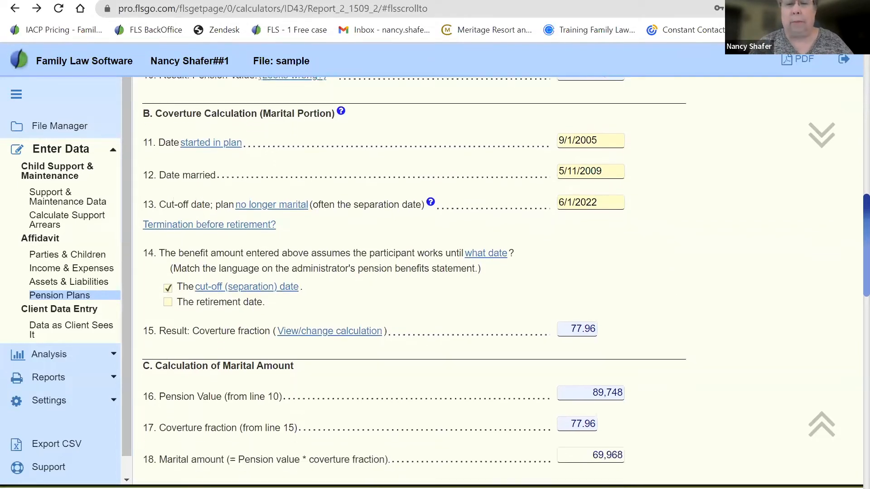
scroll(852, 241, "down", 1)
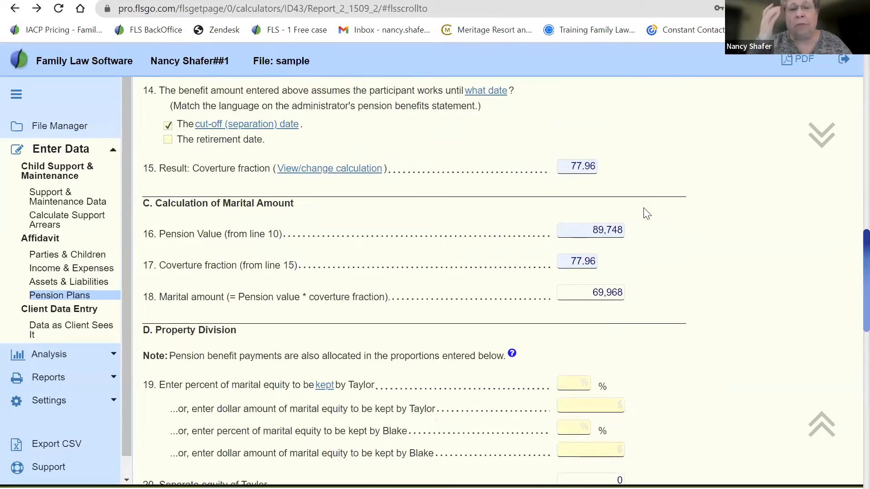
left_click(588, 231)
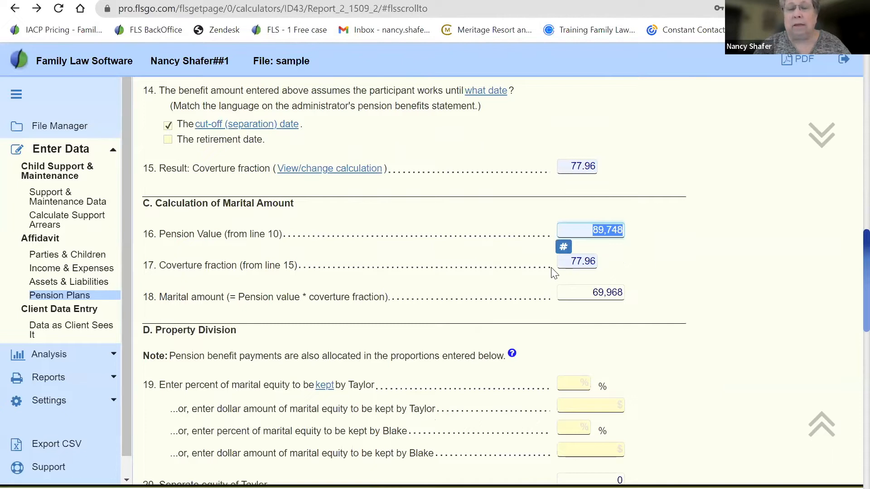
left_click(572, 266)
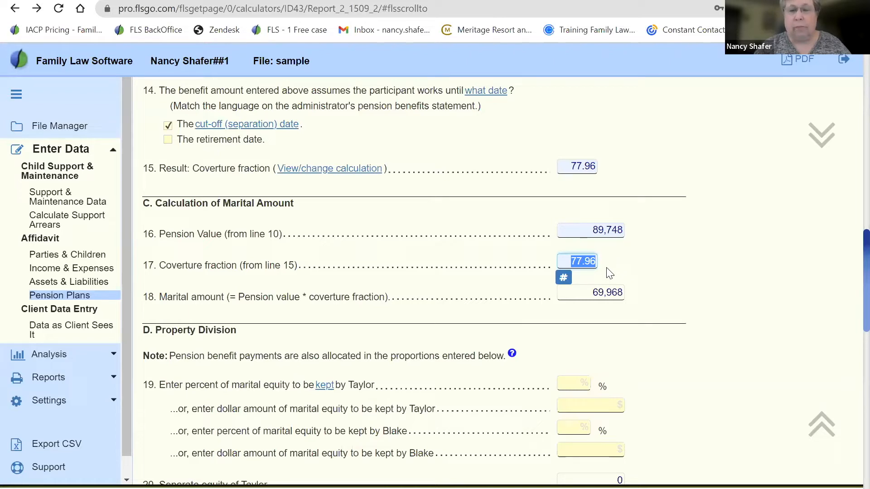
left_click(585, 292)
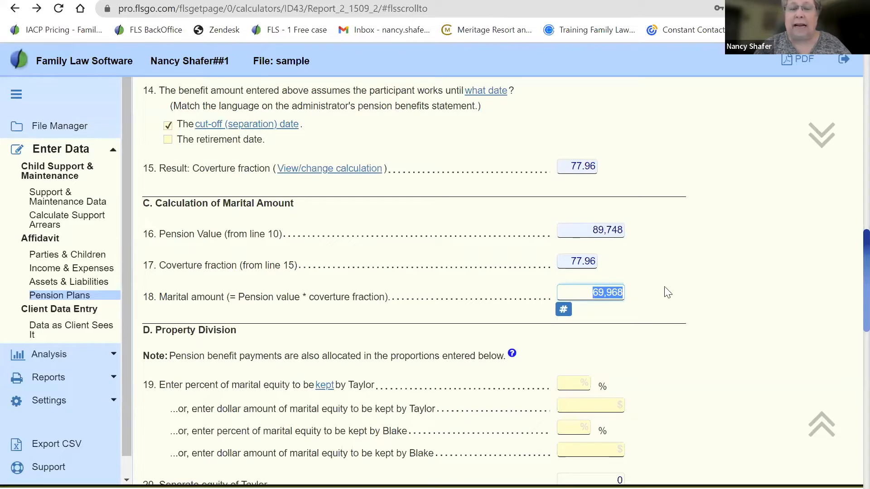
View the detailed coverture calculation behind the coverture fraction and return to the pension form
scroll(851, 267, "up", 3)
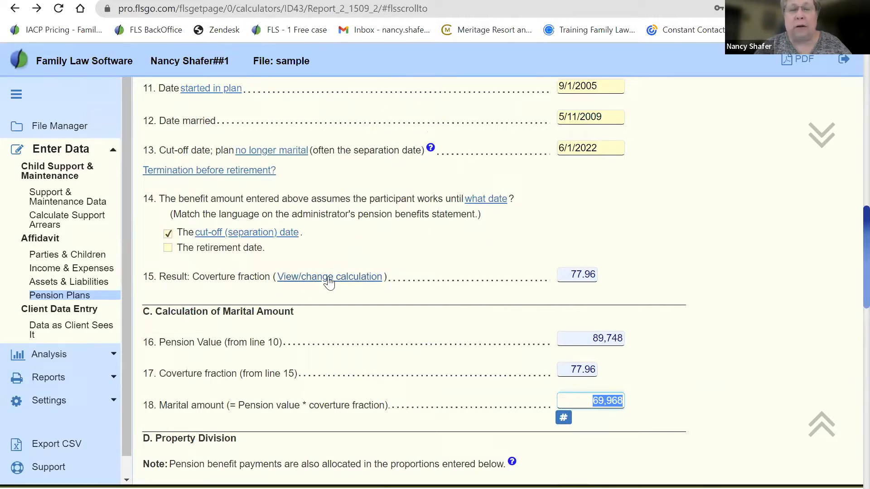
left_click(312, 283)
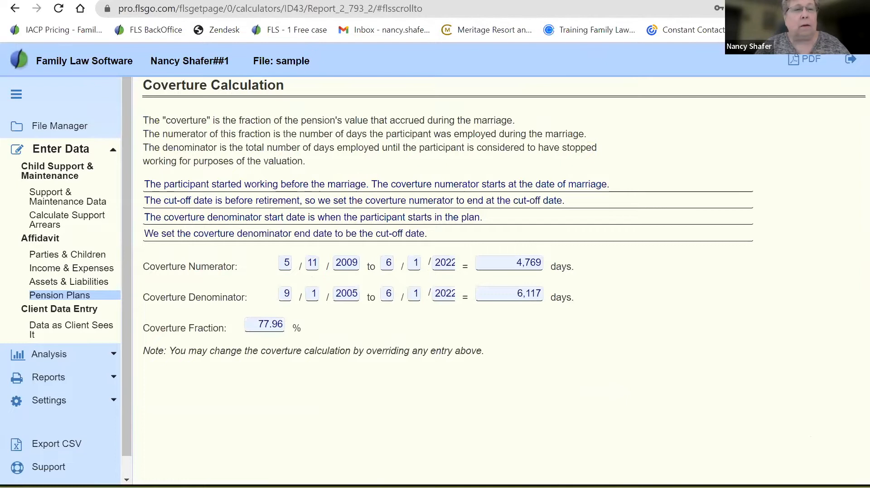
left_click(17, 10)
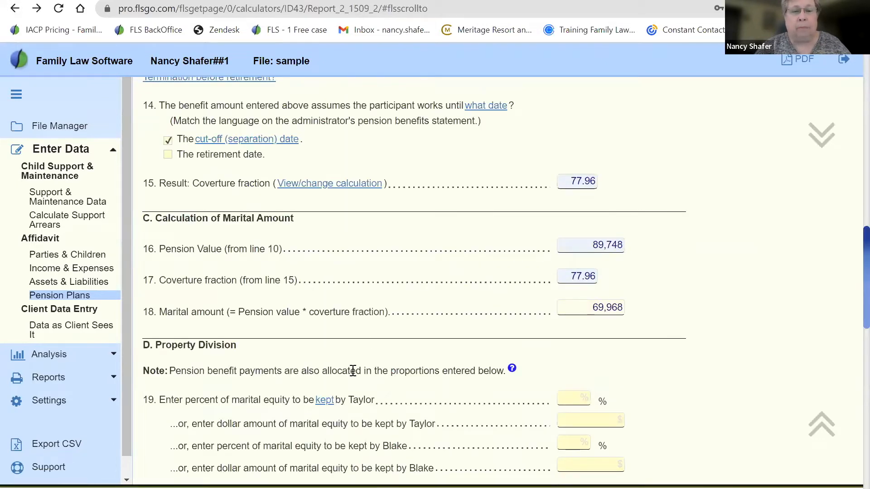
left_click(342, 184)
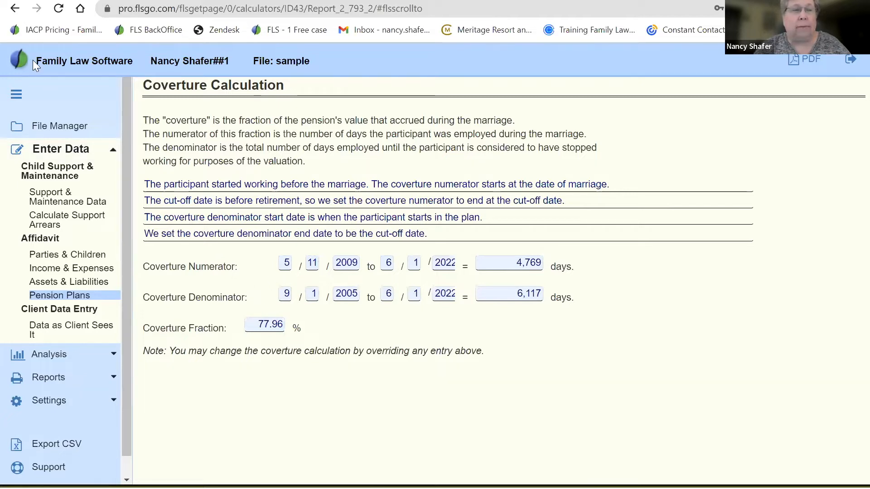
left_click(14, 10)
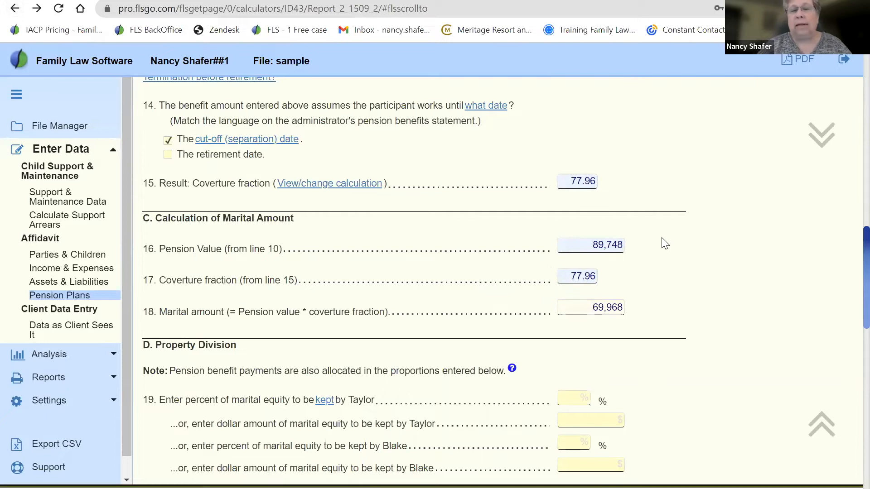
Set the percent of marital equity kept by the non-participant spouse to 50 in the property division
scroll(664, 243, "down", 2)
scroll(664, 244, "down", 3)
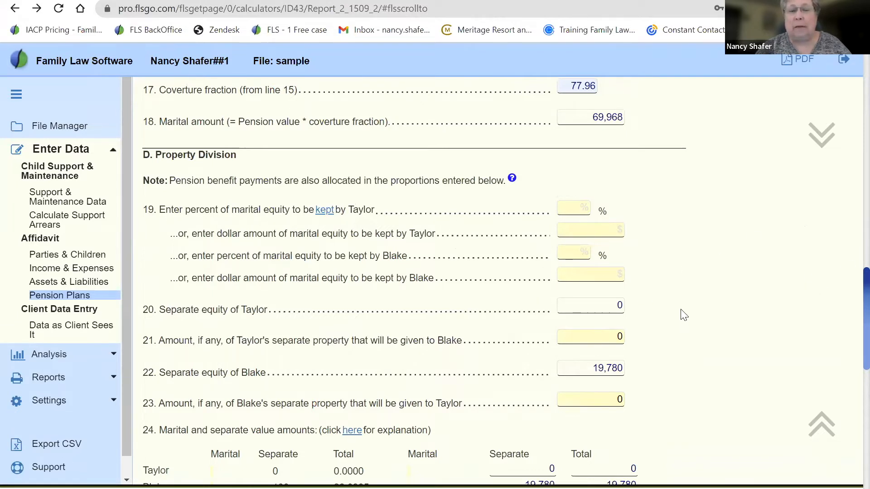
scroll(685, 316, "down", 3)
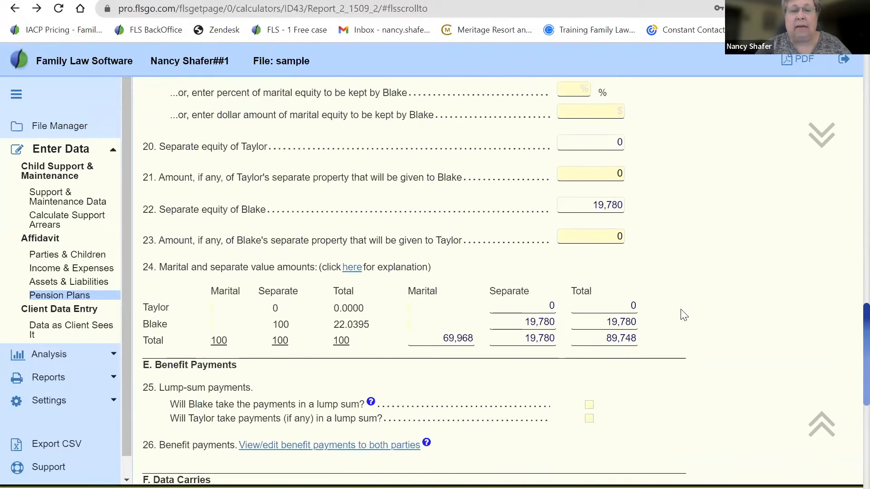
scroll(684, 315, "down", 1)
scroll(682, 313, "up", 3)
left_click(576, 152)
type("50")
key("Tab")
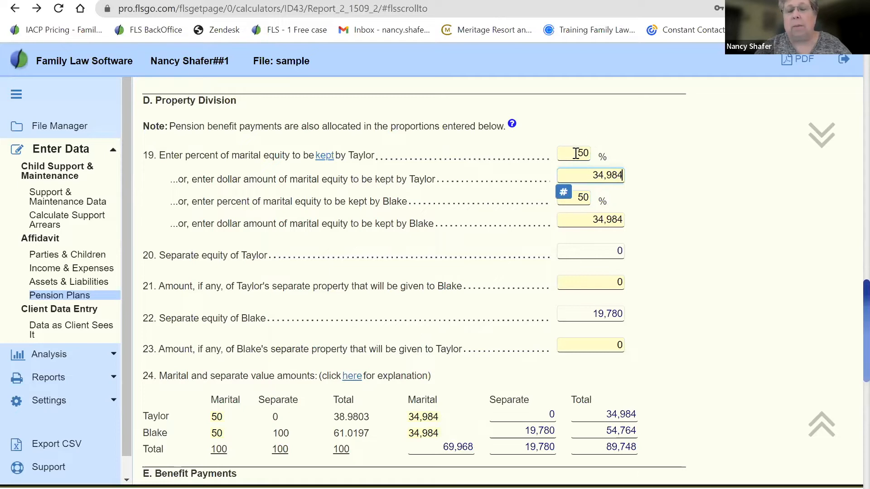
Check both spouses' marital equity shares, the participant's separate equity and the table of marital and separate value amounts
left_click(576, 154)
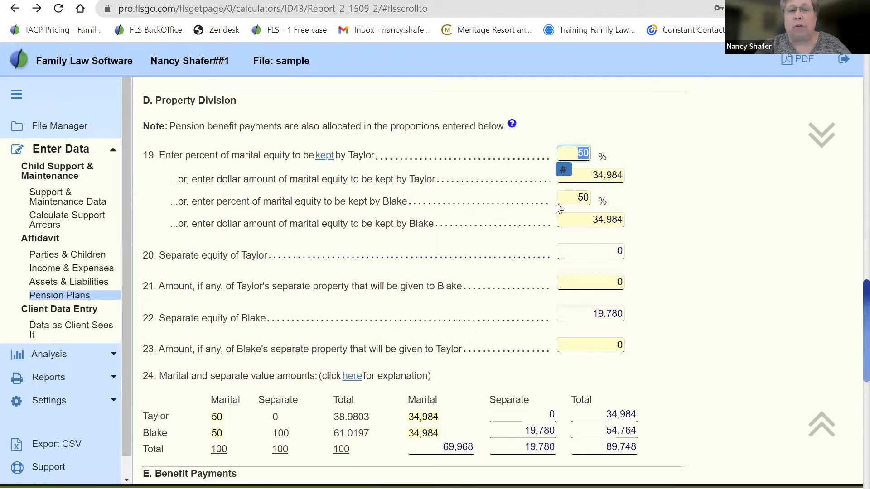
left_click(575, 197)
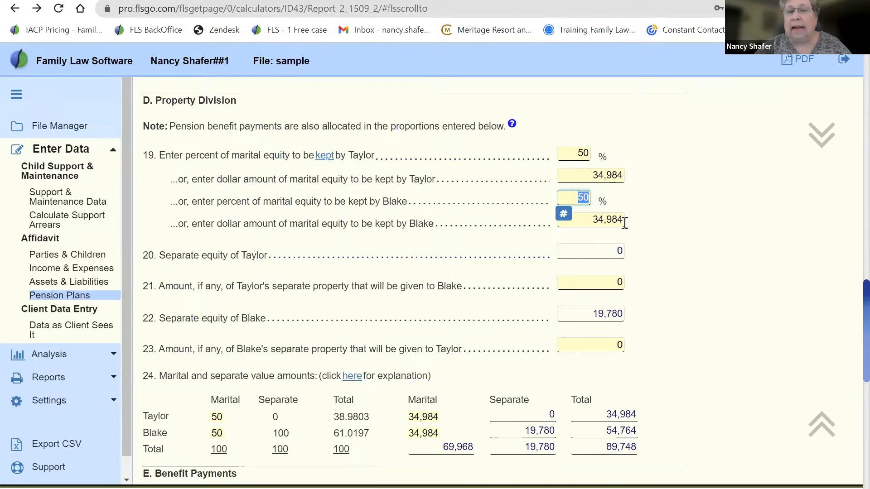
left_click(673, 238)
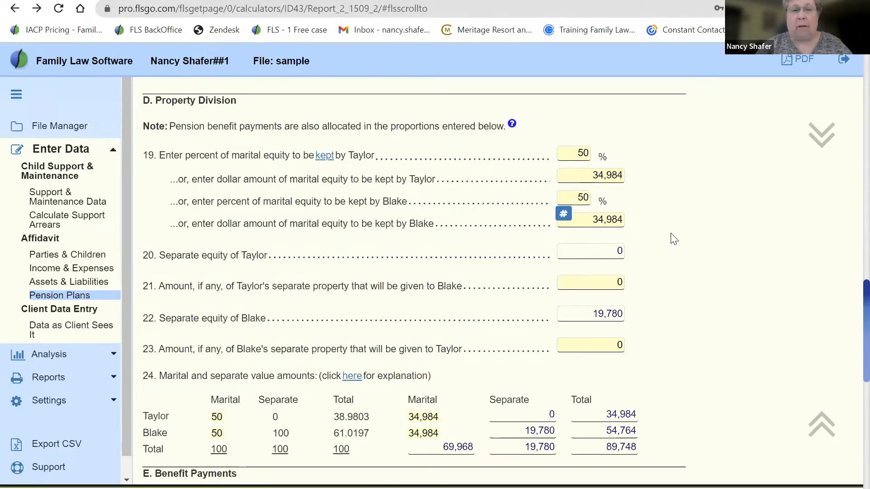
scroll(673, 238, "down", 3)
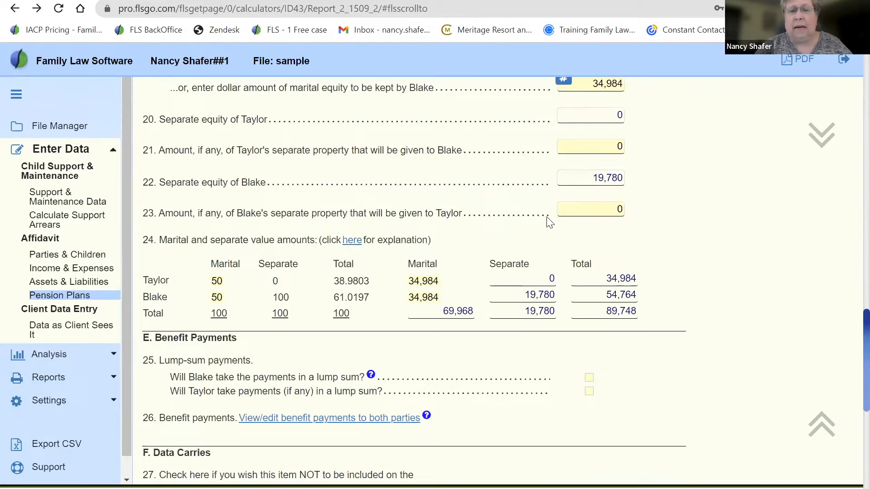
left_click(610, 174)
left_click_drag(610, 174, 662, 180)
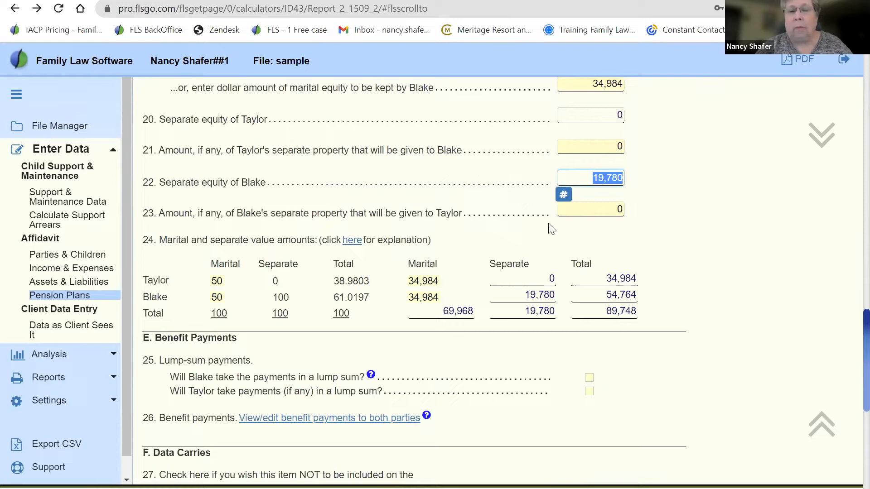
left_click(526, 230)
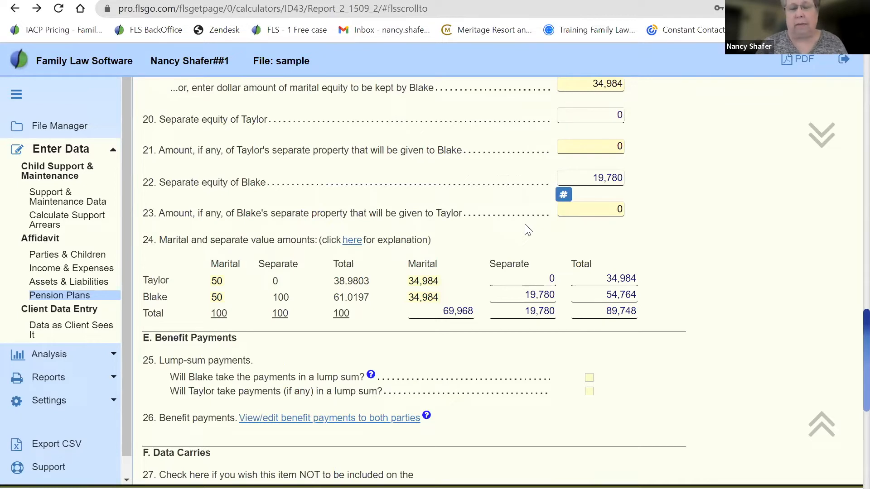
scroll(528, 230, "down", 2)
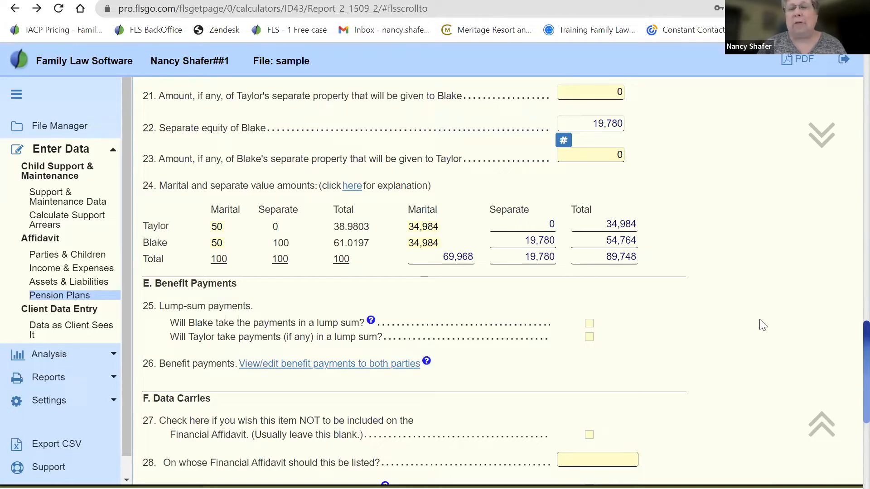
Review the pension form from the evaluation date through coverture, property division and benefit payments to the report and audit trail options
scroll(761, 326, "up", 5)
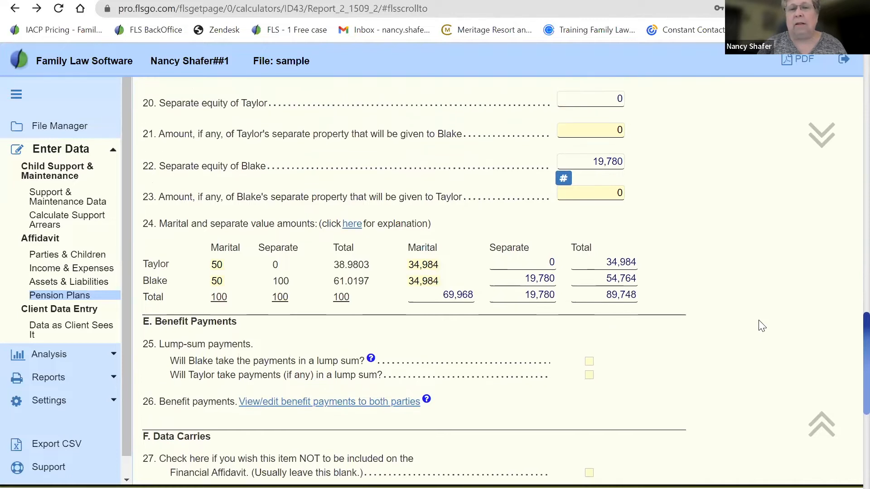
scroll(762, 326, "up", 7)
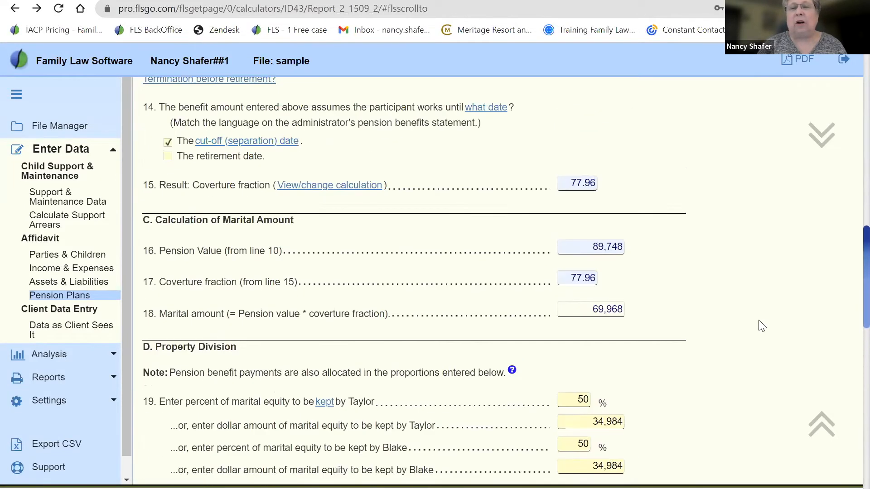
scroll(762, 326, "up", 4)
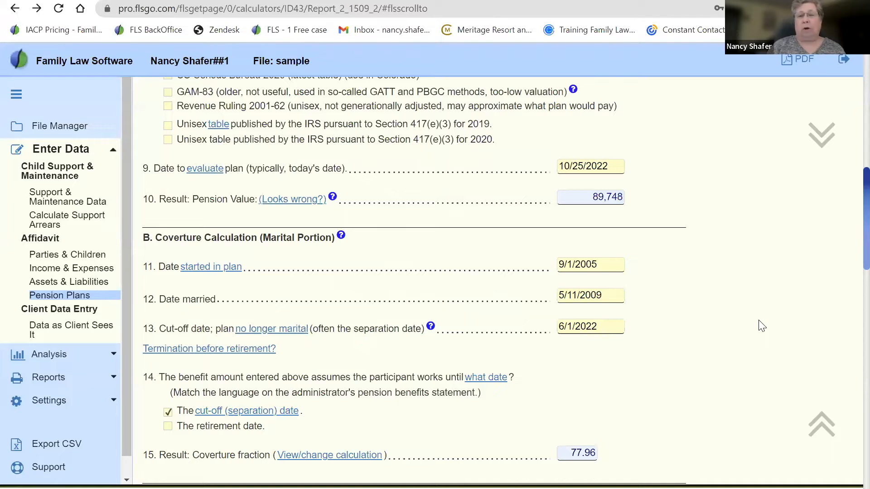
scroll(761, 325, "down", 5)
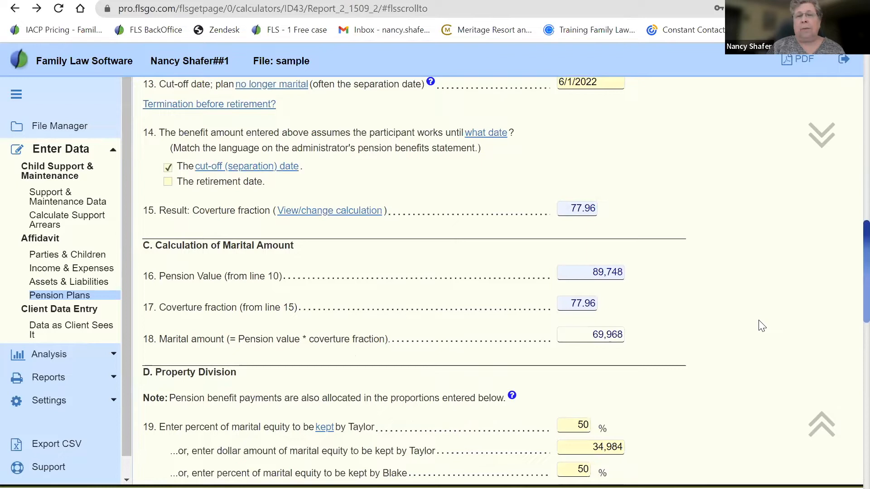
scroll(761, 325, "down", 4)
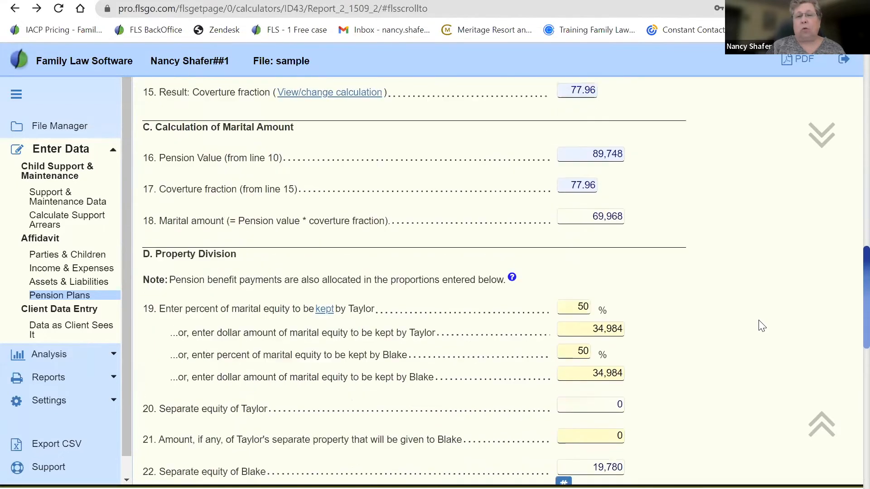
scroll(762, 325, "down", 2)
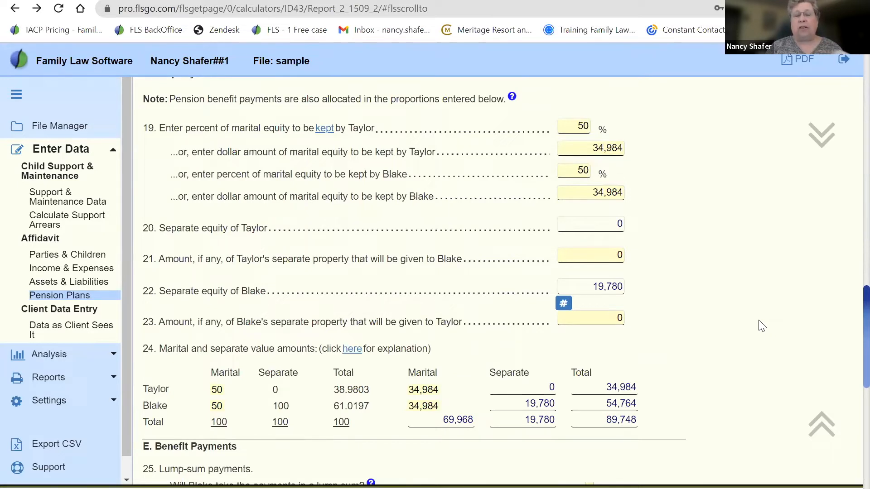
scroll(761, 326, "down", 6)
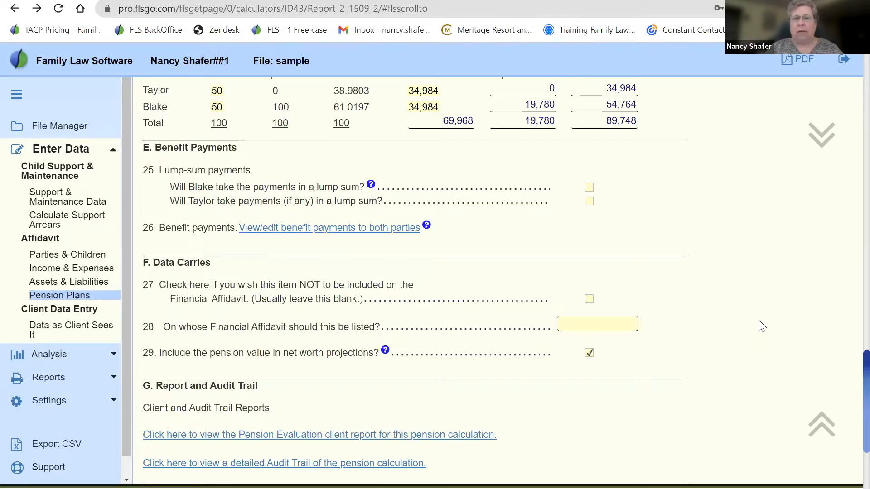
scroll(762, 326, "down", 1)
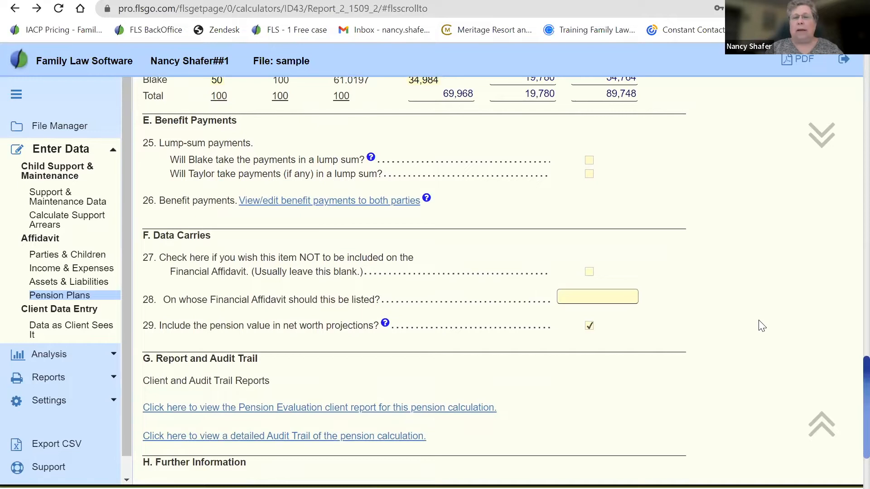
scroll(762, 326, "down", 1)
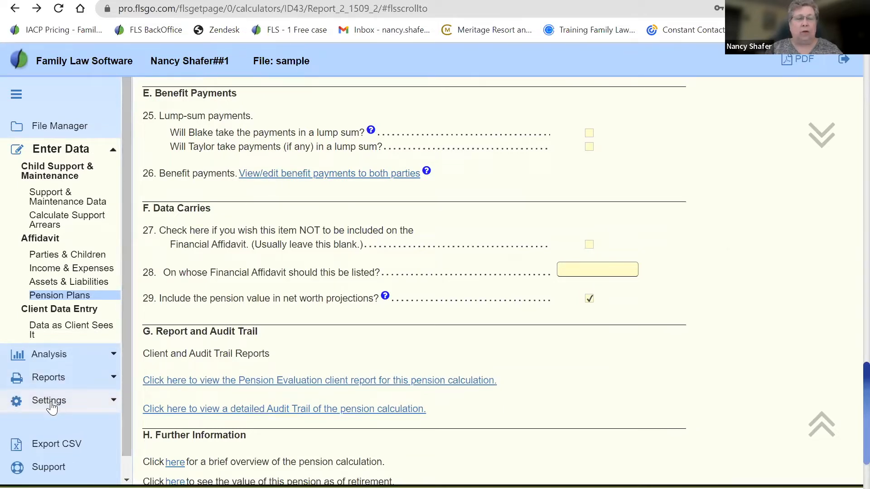
Set the number of years to show in financial reports to 50 in the additional reports list
left_click(48, 379)
left_click(51, 407)
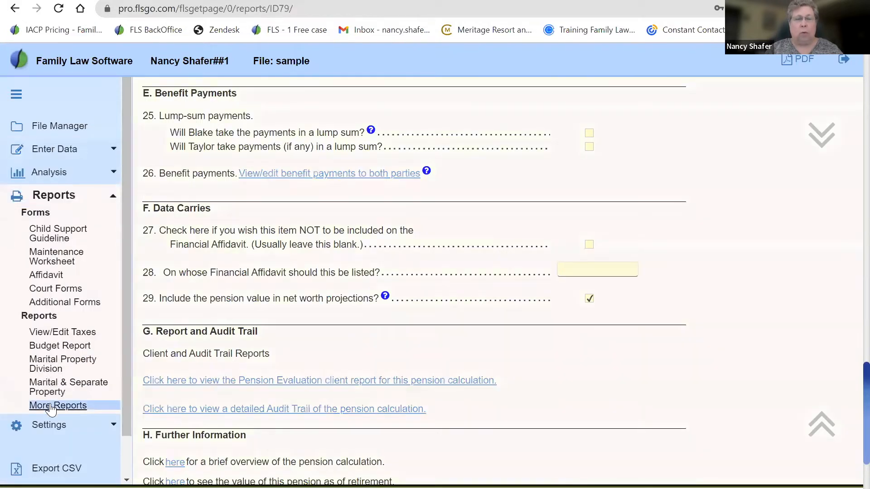
left_click(438, 201)
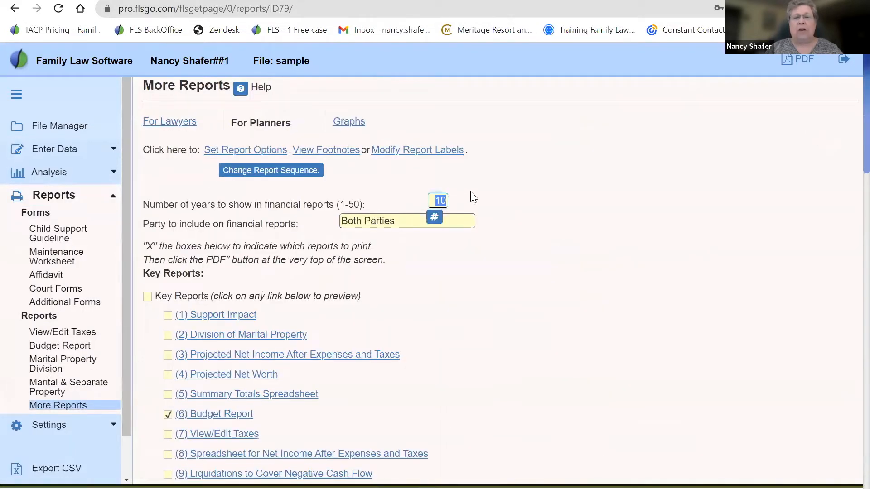
type("50")
key("Tab")
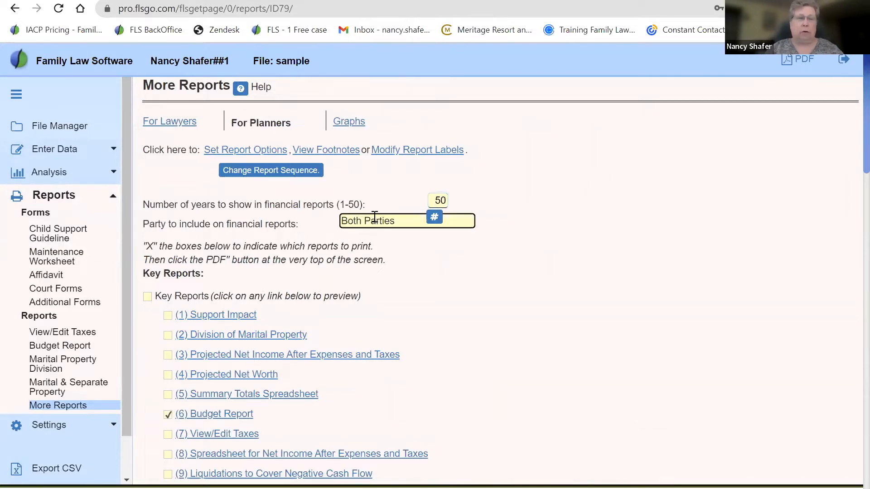
Return to the pension list, open the LargeCorp plan's details and view its benefit payments to both parties
left_click(14, 9)
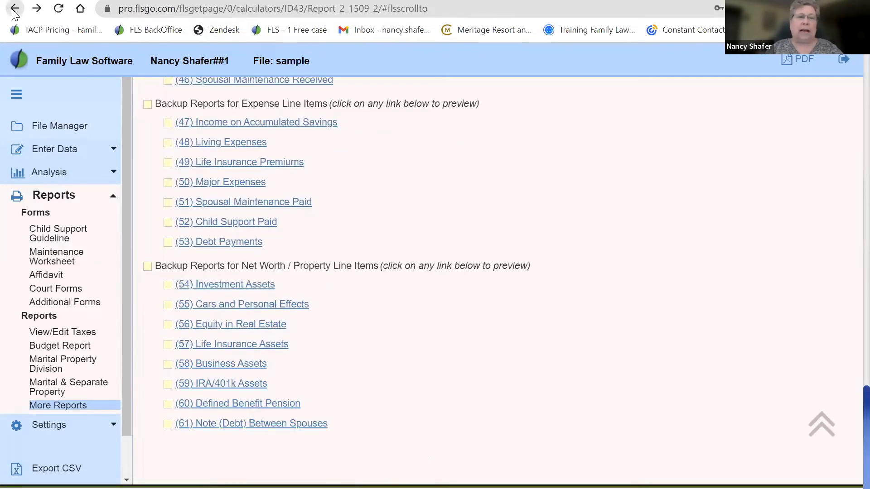
left_click(14, 10)
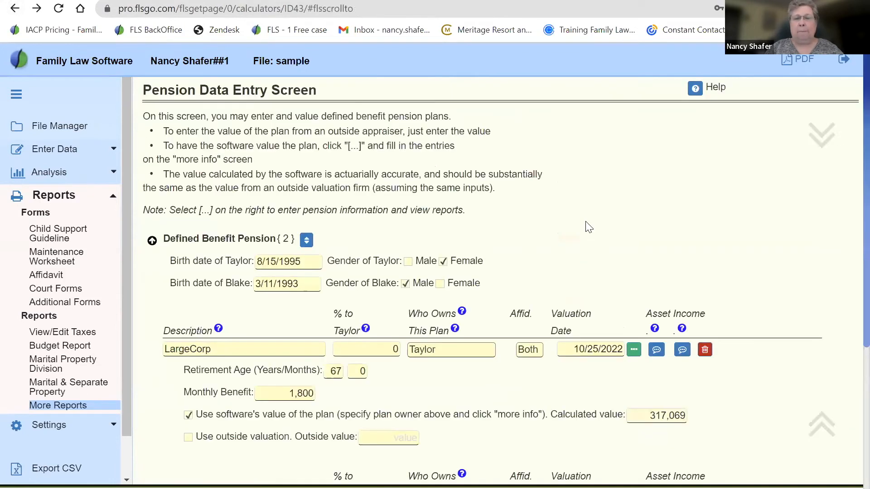
left_click(635, 350)
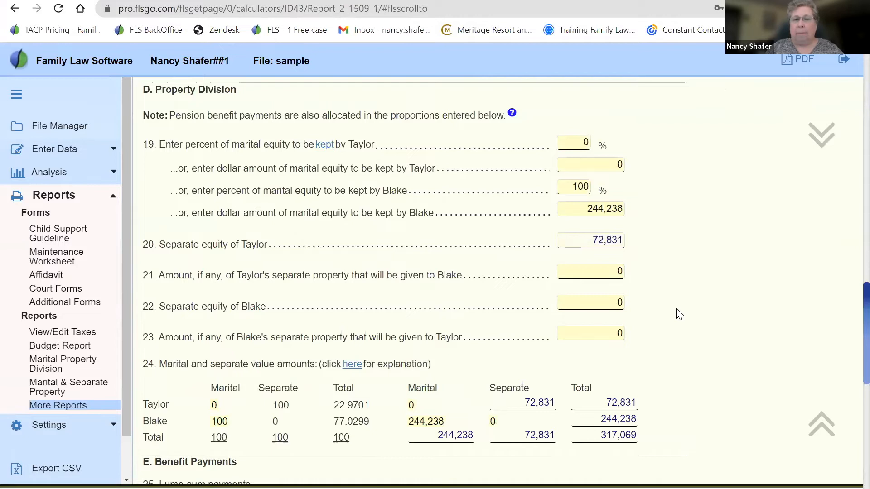
scroll(679, 313, "down", 9)
scroll(680, 314, "up", 4)
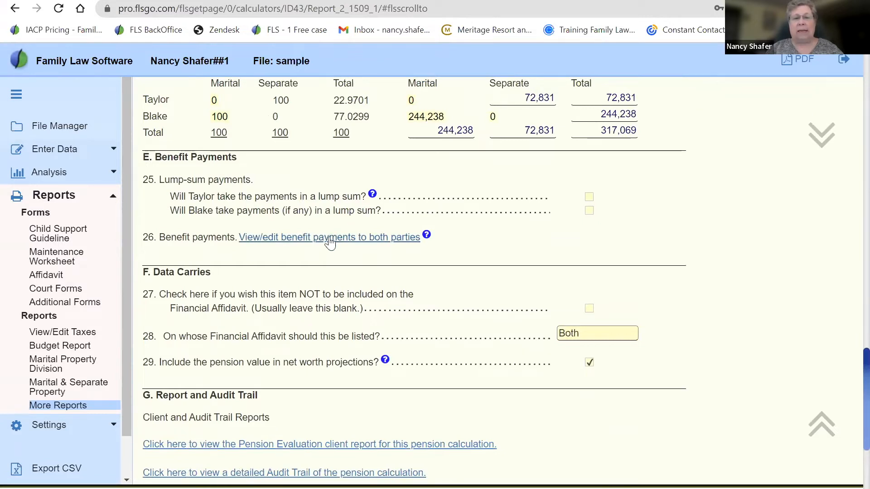
left_click(252, 244)
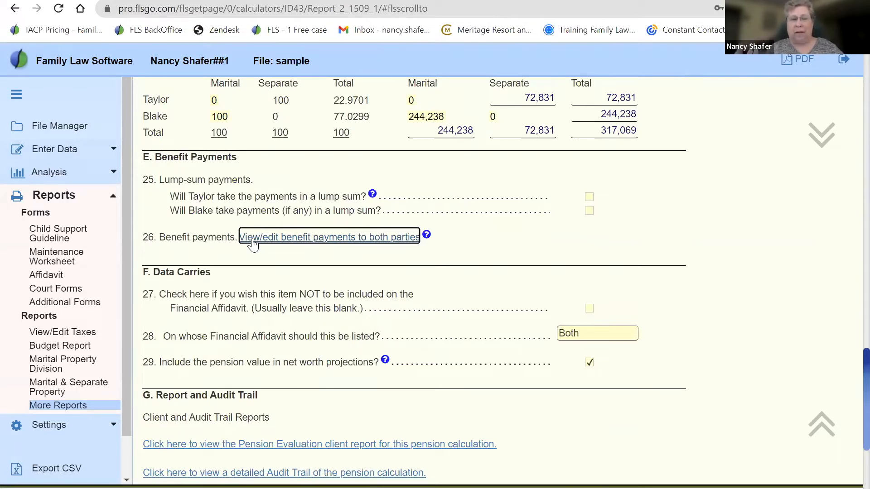
left_click(254, 244)
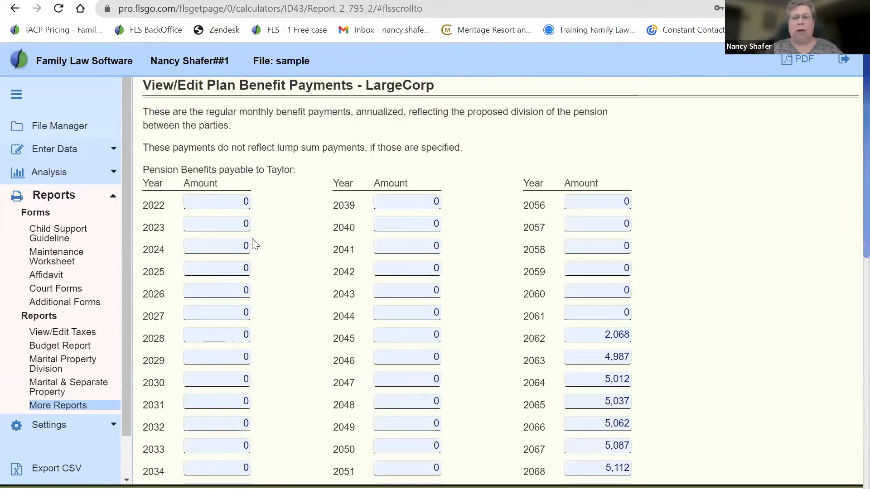
Examine the yearly LargeCorp benefits payable to the plan participant from 2062 to 2071
left_click(588, 336)
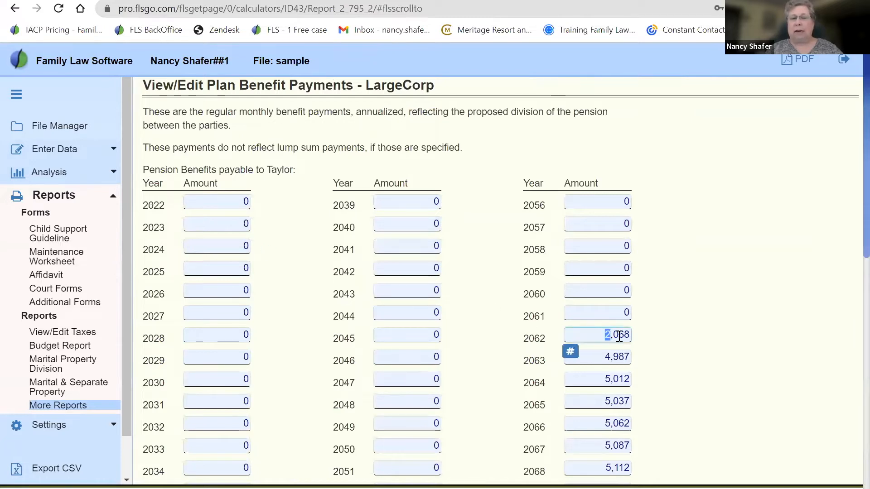
left_click(653, 340)
scroll(652, 339, "down", 3)
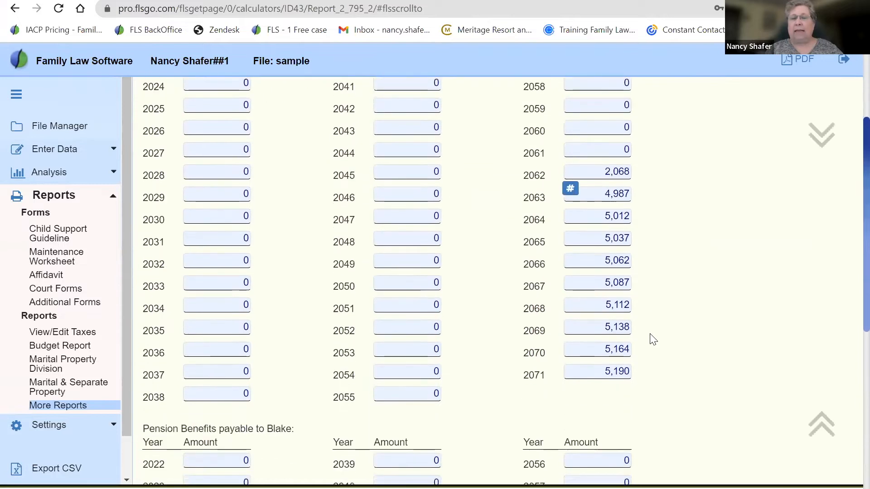
left_click(597, 174)
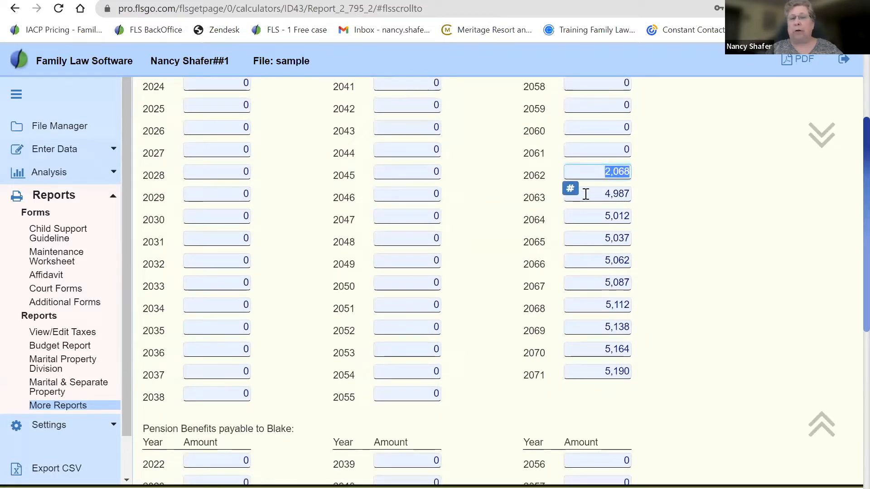
left_click(592, 194)
left_click_drag(592, 194, 643, 193)
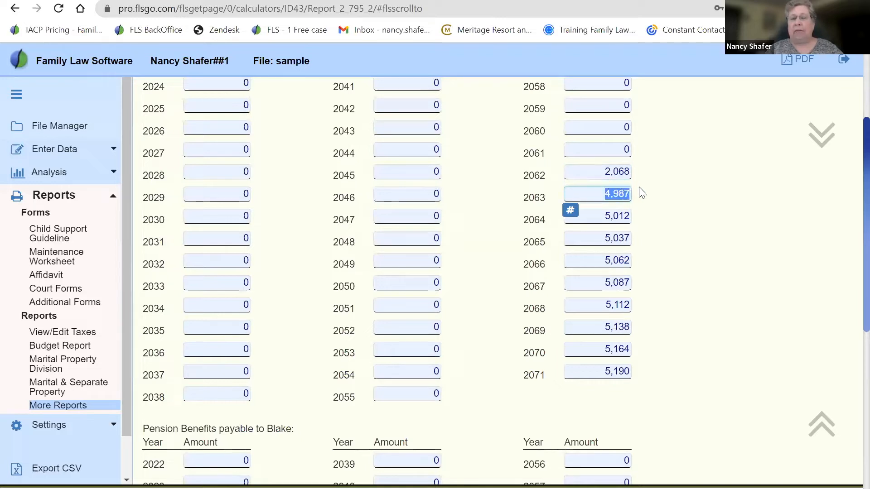
left_click(653, 209)
scroll(653, 209, "down", 1)
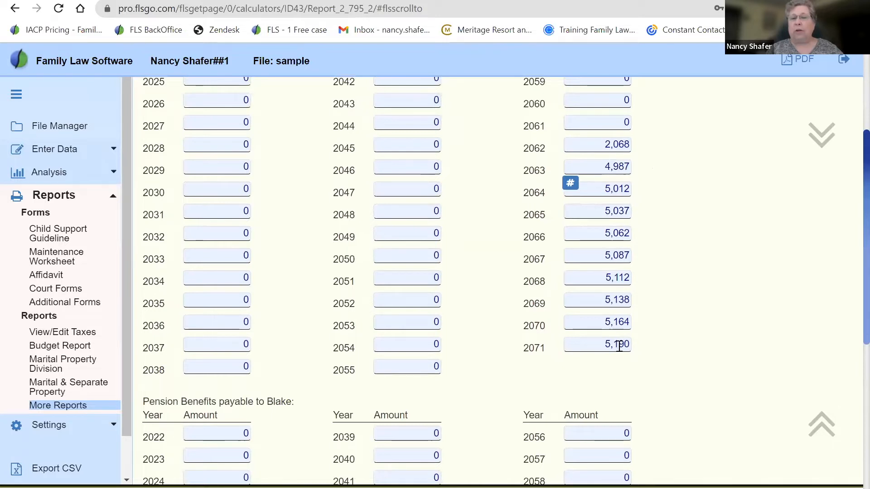
scroll(681, 334, "up", 4)
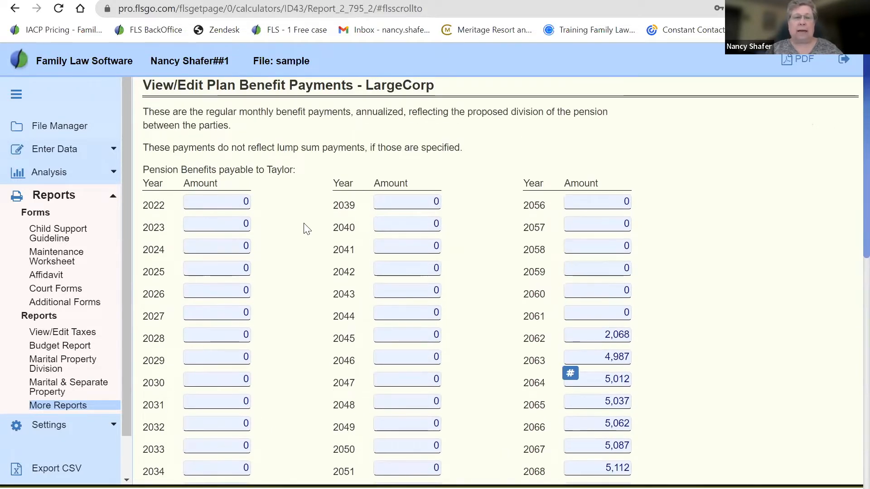
Examine the yearly LargeCorp benefits payable to the non-participant spouse and compare them with the participant's payments
left_click_drag(293, 170, 259, 175)
left_click(684, 260)
scroll(685, 260, "down", 1)
scroll(686, 262, "down", 9)
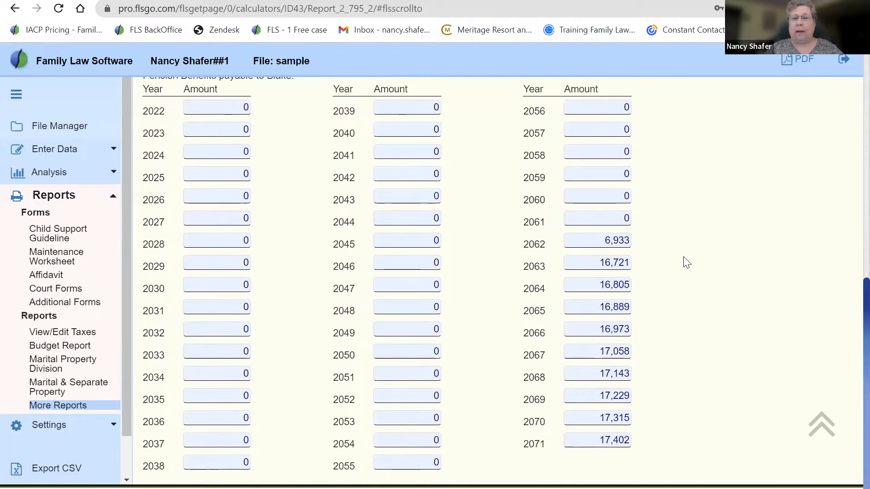
left_click(603, 267)
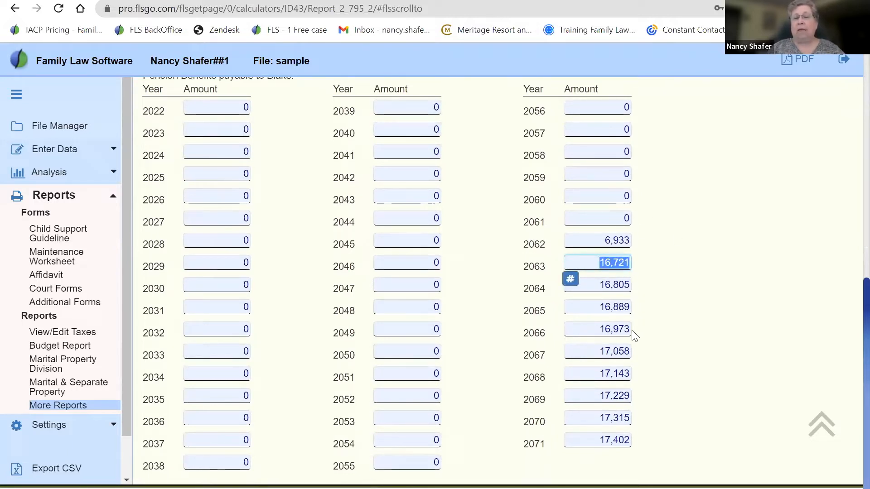
left_click_drag(598, 284, 626, 400)
left_click(656, 380)
scroll(656, 381, "up", 1)
scroll(658, 385, "up", 5)
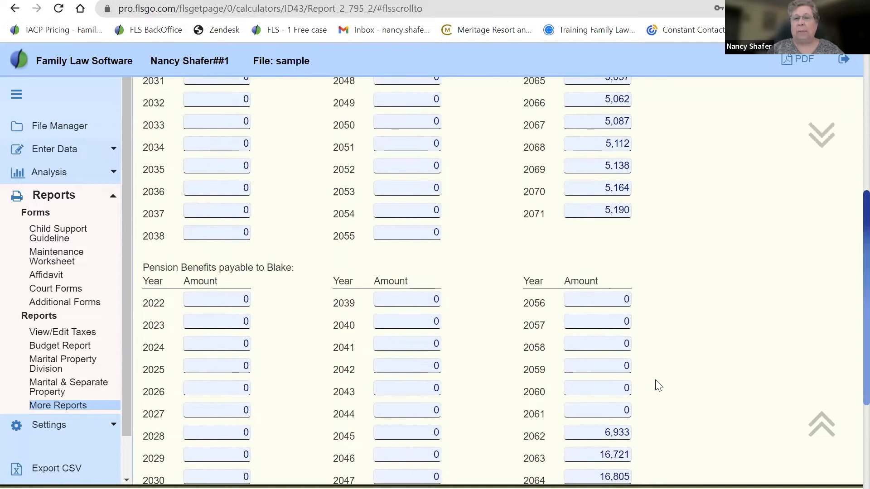
scroll(658, 385, "up", 2)
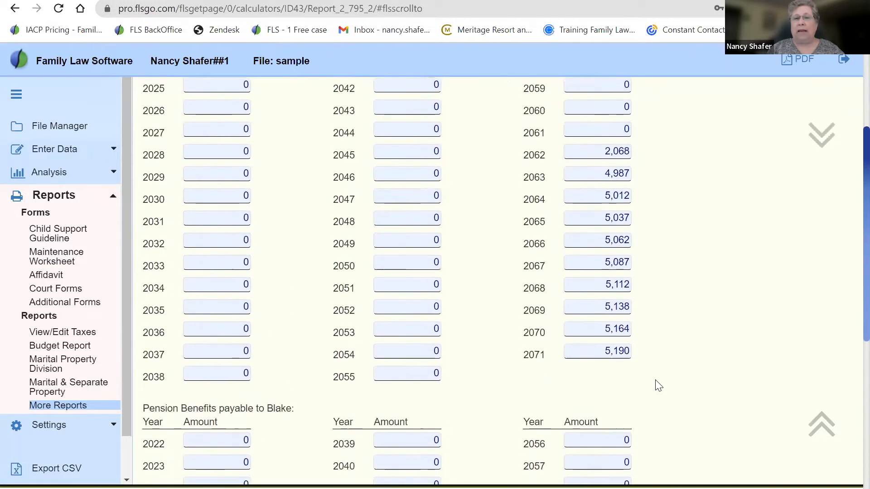
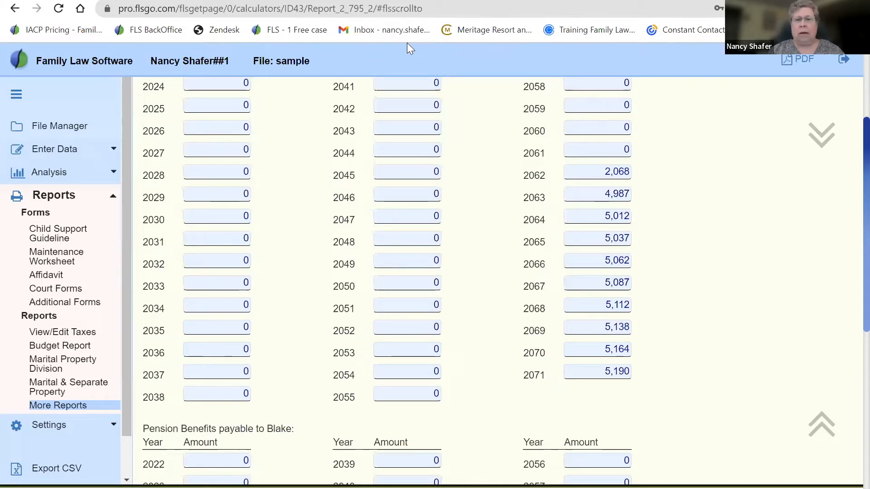
Return from the benefit payments to the LargeCorp pension form and review its property division, report options, further information and valuation entries
scroll(667, 162, "up", 2)
scroll(670, 164, "up", 2)
scroll(671, 164, "down", 2)
scroll(670, 164, "up", 1)
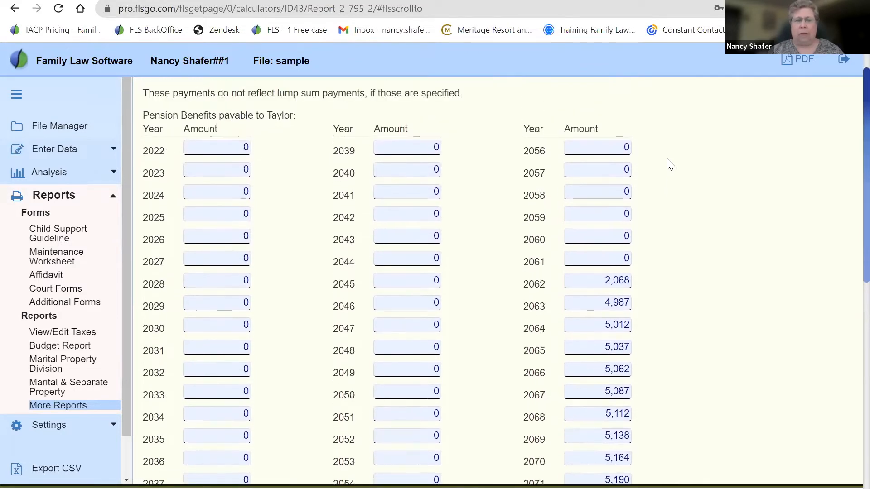
scroll(670, 164, "up", 2)
left_click(14, 9)
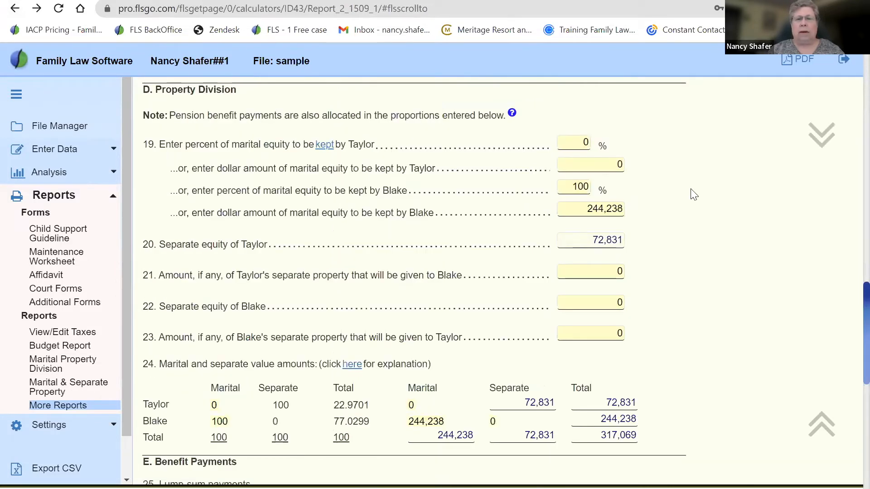
scroll(682, 205, "down", 1)
scroll(682, 205, "down", 6)
scroll(682, 206, "down", 3)
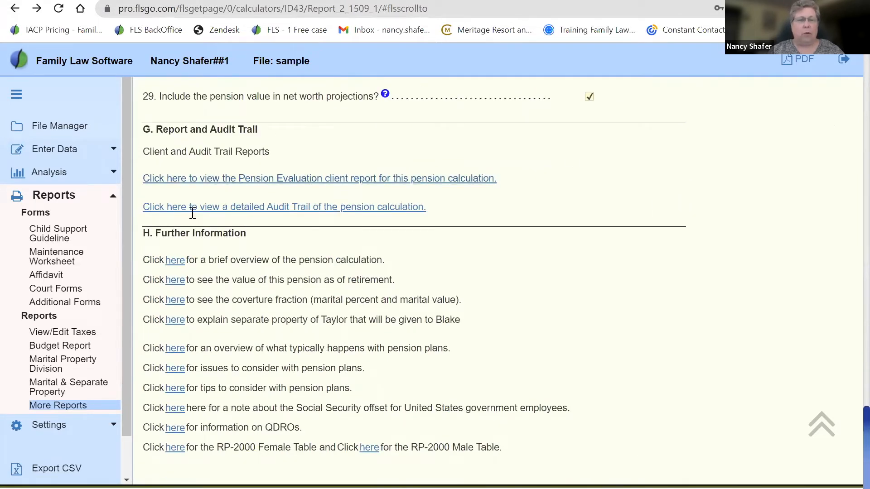
scroll(250, 260, "up", 1)
scroll(250, 260, "up", 14)
scroll(252, 252, "up", 15)
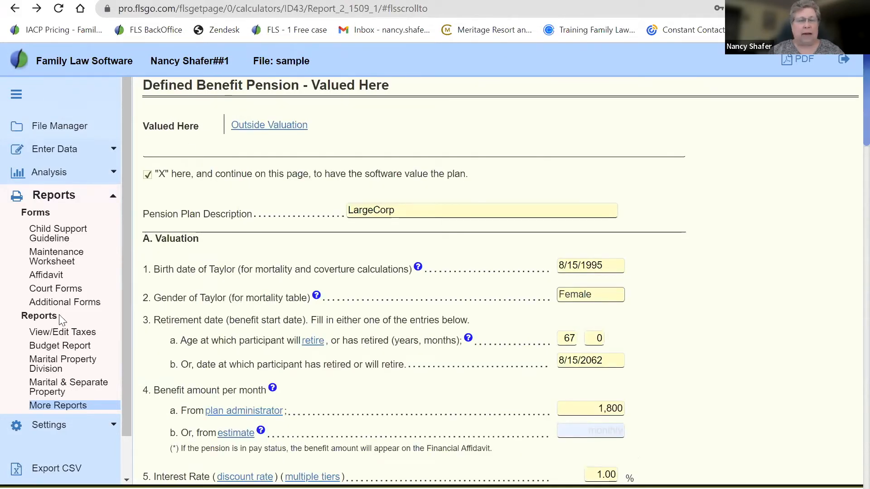
Reopen the LargeCorp plan from the pension plans list and view its Pension Evaluation client report
left_click(48, 149)
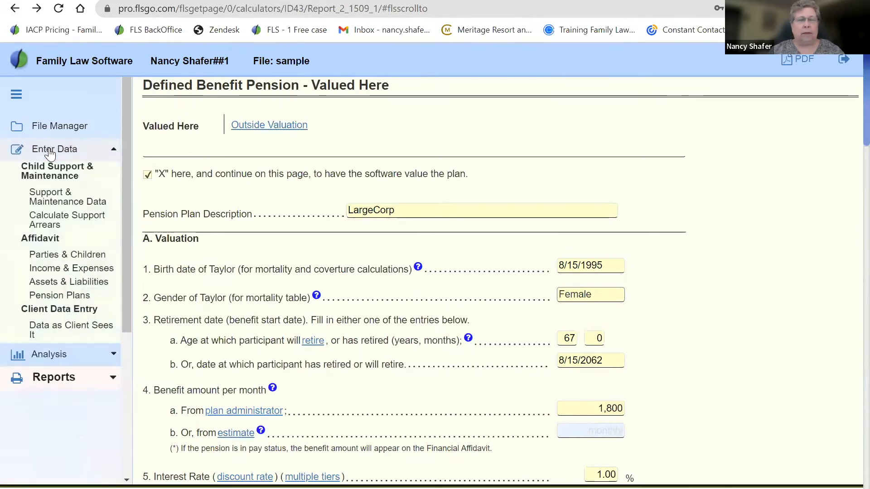
left_click(60, 297)
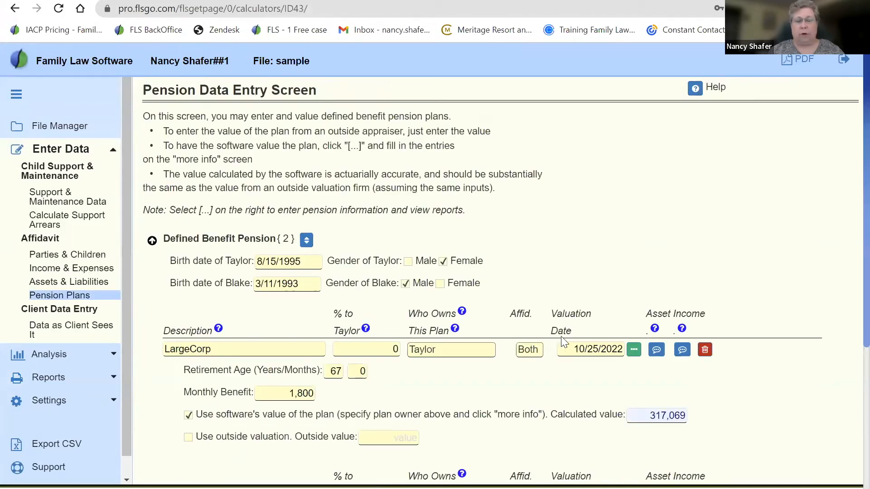
left_click(636, 350)
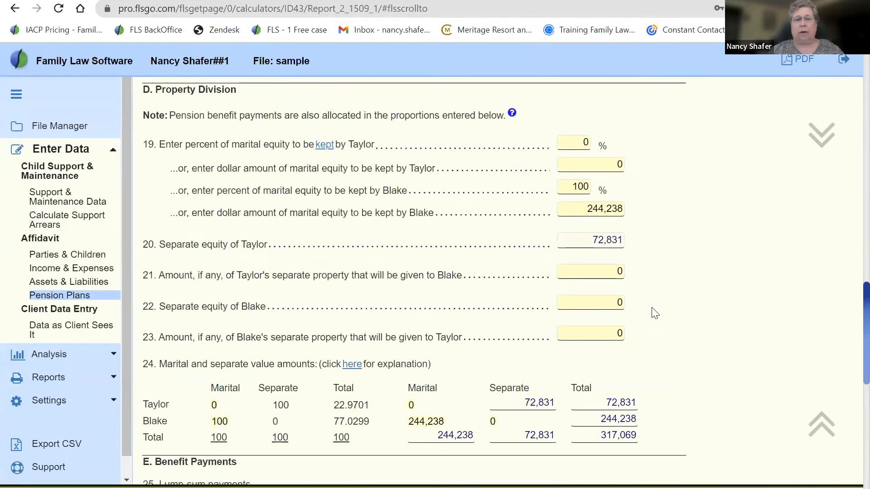
scroll(655, 313, "down", 9)
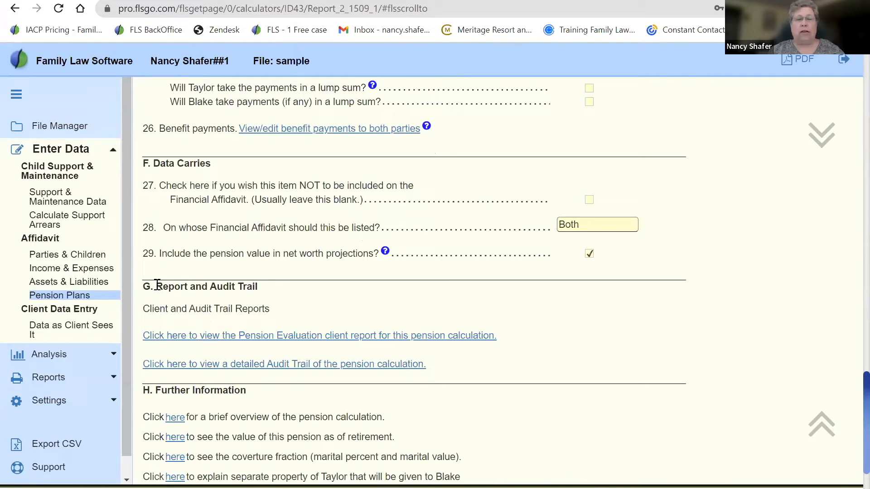
left_click_drag(158, 284, 296, 298)
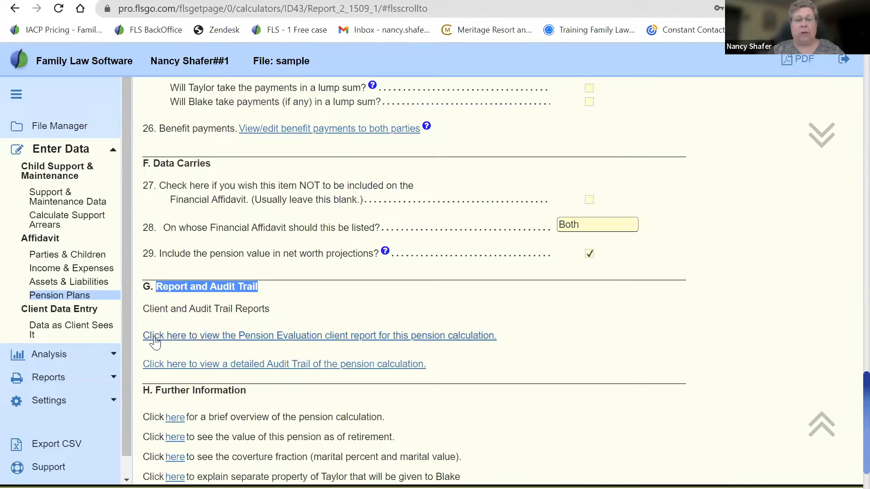
left_click(250, 336)
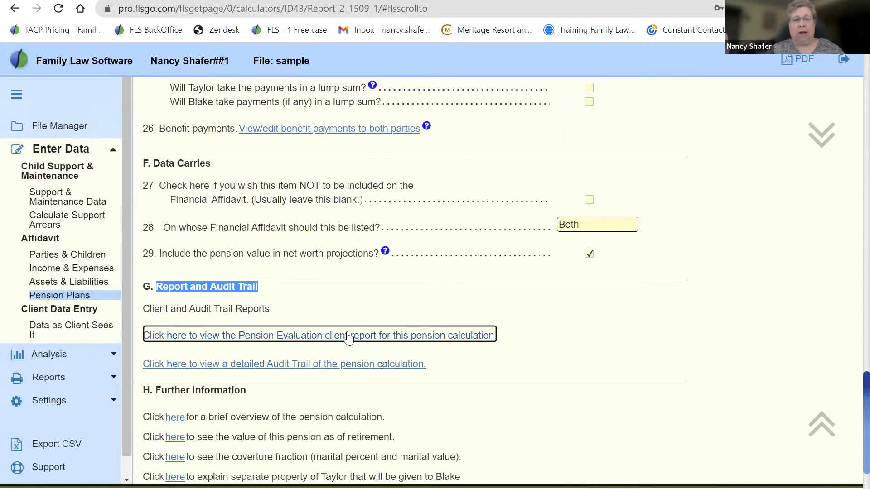
left_click(348, 337)
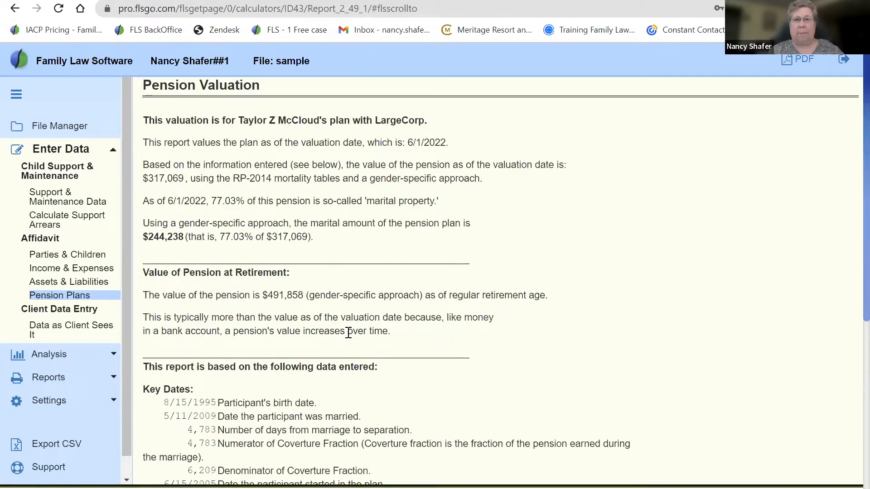
scroll(348, 333, "down", 1)
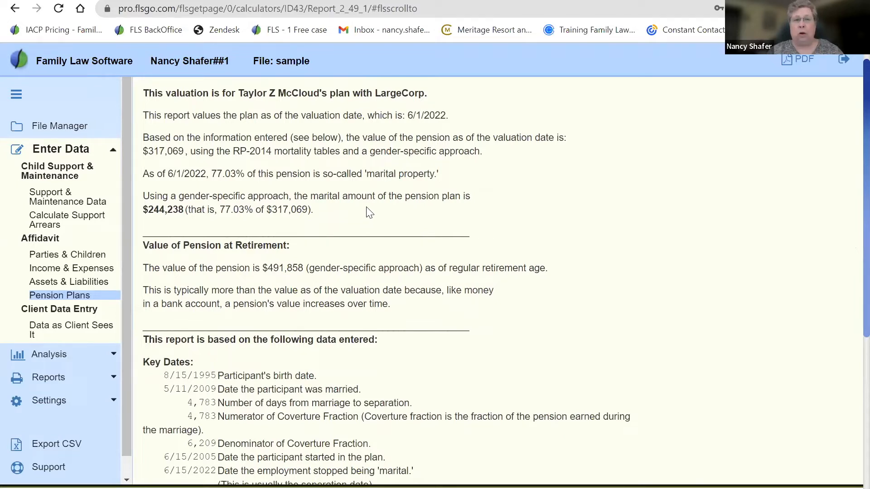
View the Pension Valuation report from the general backup reports for planners
left_click(49, 379)
left_click(56, 408)
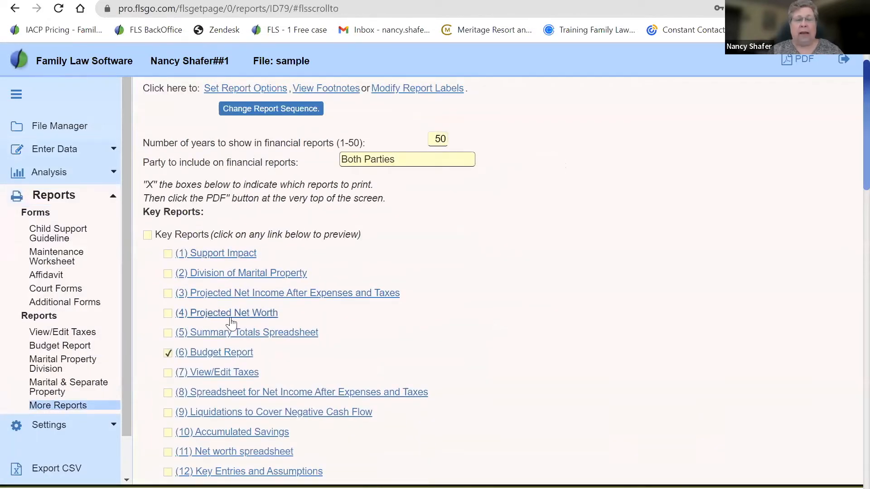
scroll(443, 319, "down", 9)
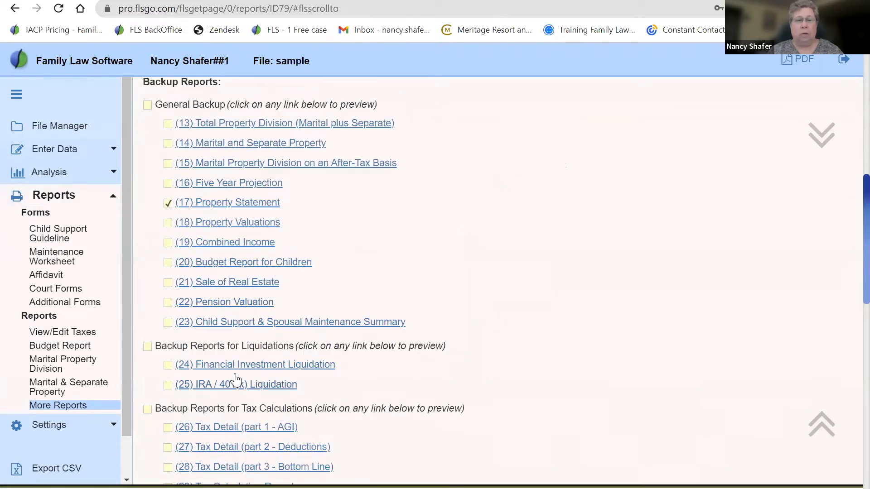
left_click(239, 306)
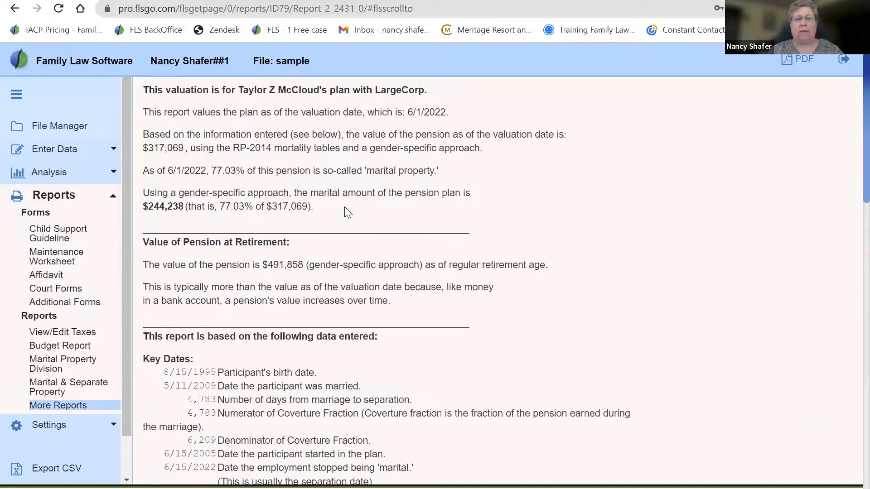
Examine the LargeCorp pension valuation, including its marital amount, value at retirement, key dates, plan data and calculation options
scroll(344, 207, "down", 4)
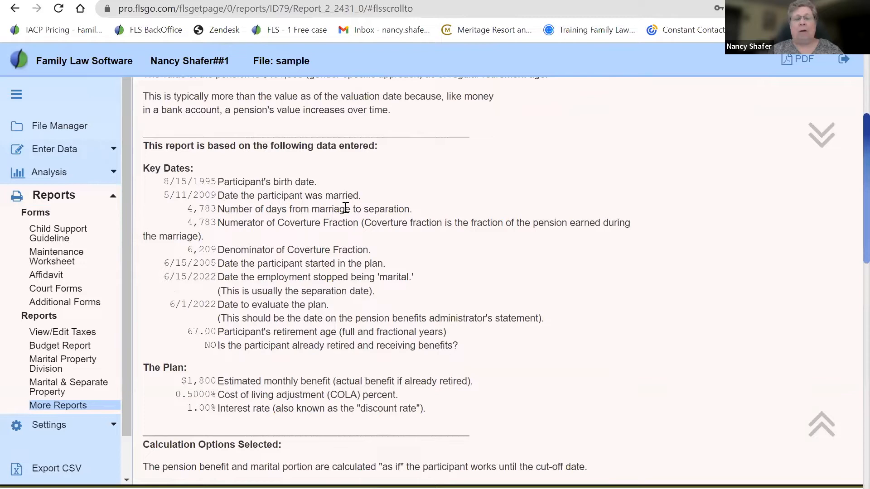
scroll(345, 208, "up", 3)
scroll(345, 207, "down", 1)
scroll(346, 208, "up", 3)
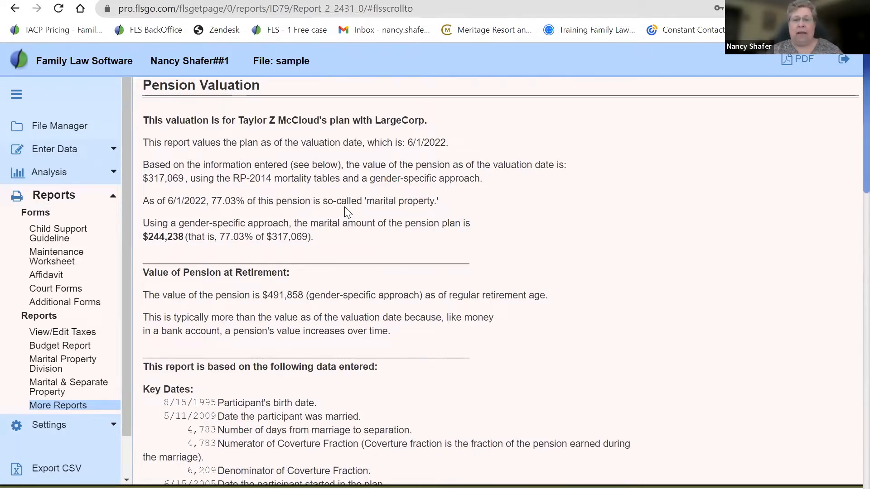
scroll(345, 208, "down", 1)
scroll(346, 208, "down", 1)
scroll(345, 207, "down", 4)
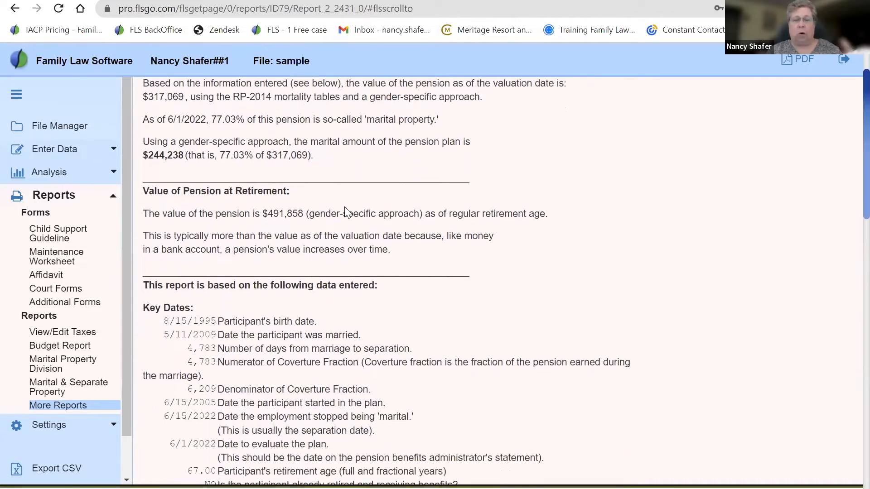
scroll(345, 207, "down", 3)
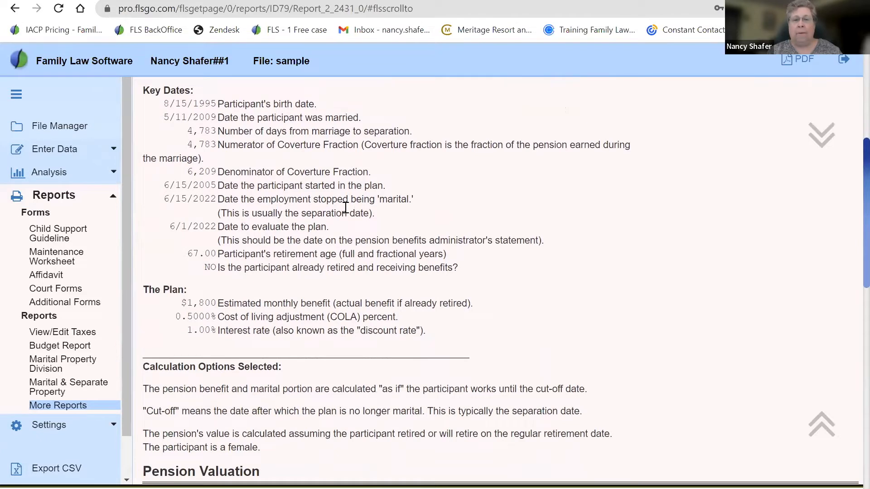
left_click_drag(216, 98, 161, 131)
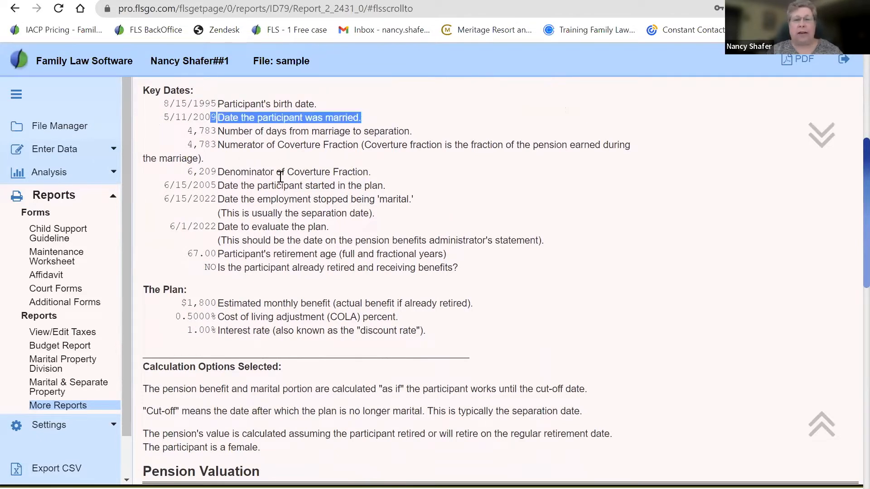
left_click(243, 349)
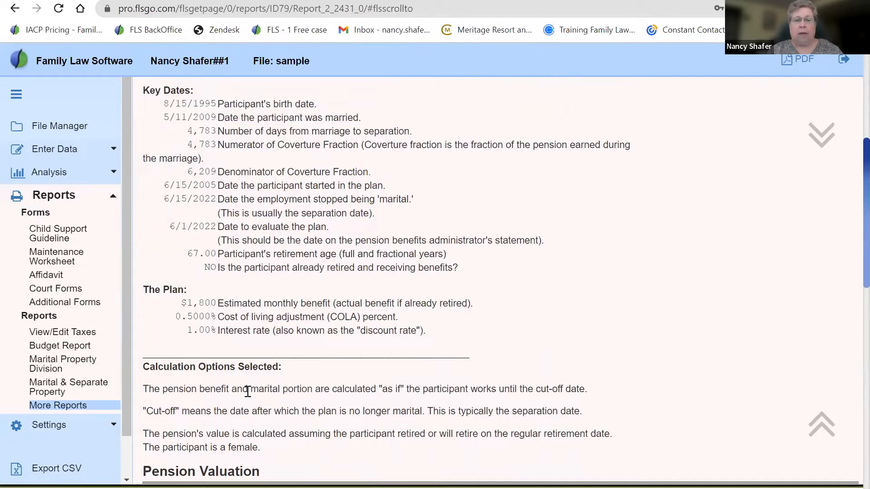
Examine the BigWig pension valuation through its key dates, plan assumptions and calculation options
scroll(248, 392, "down", 6)
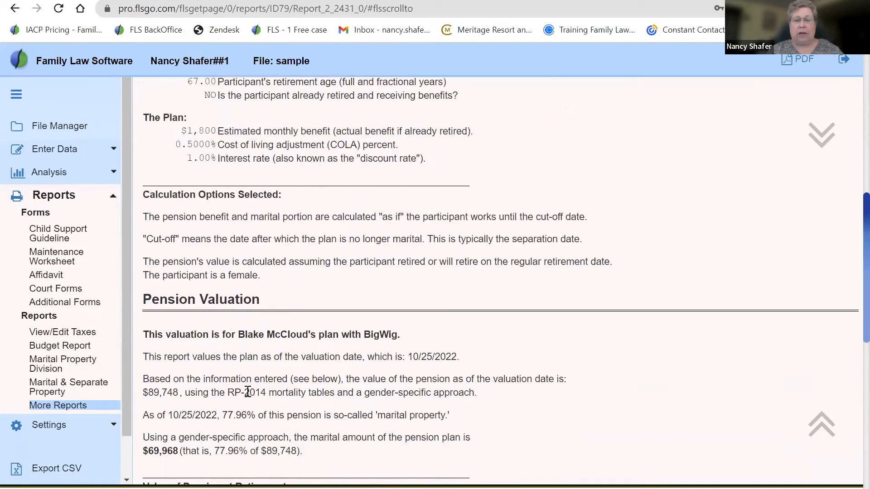
scroll(248, 392, "down", 3)
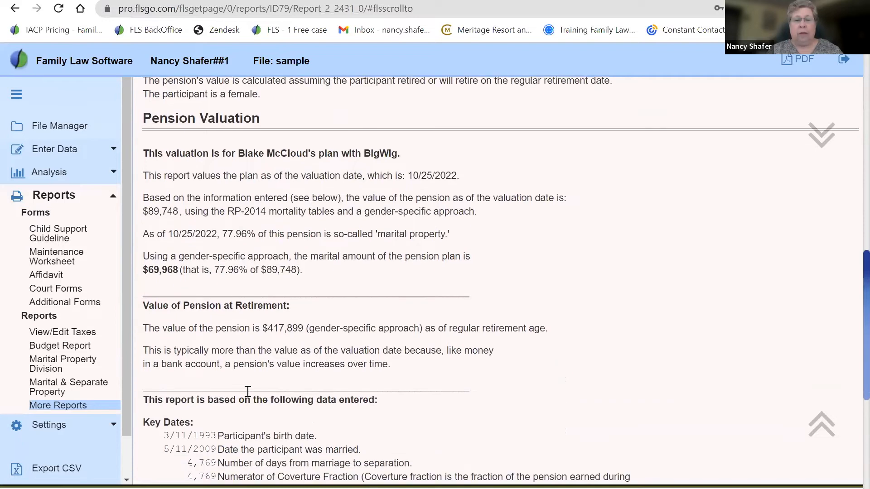
scroll(248, 392, "down", 6)
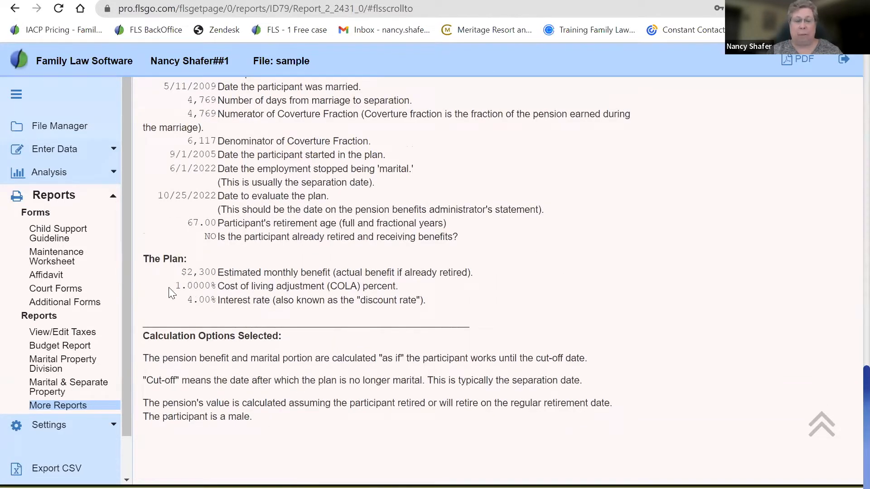
Leave the valuation report, reopen the LargeCorp plan from the pension plans and view its detailed Audit Trail
left_click(15, 9)
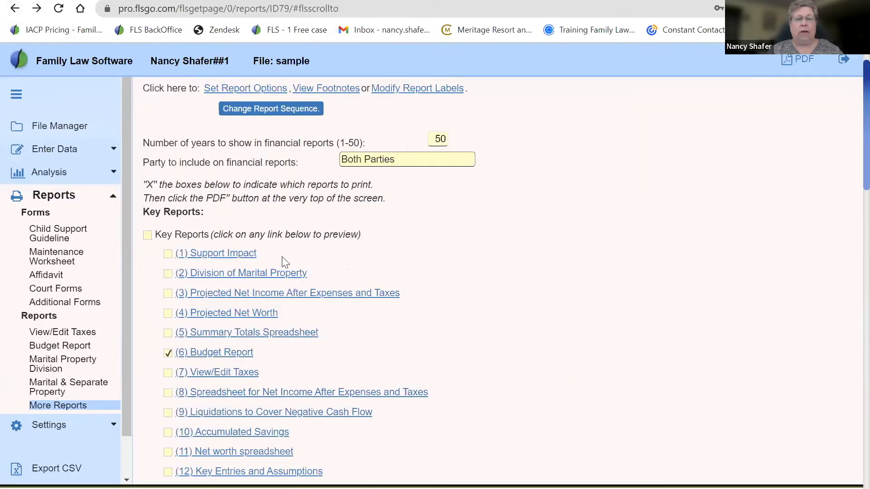
left_click(15, 8)
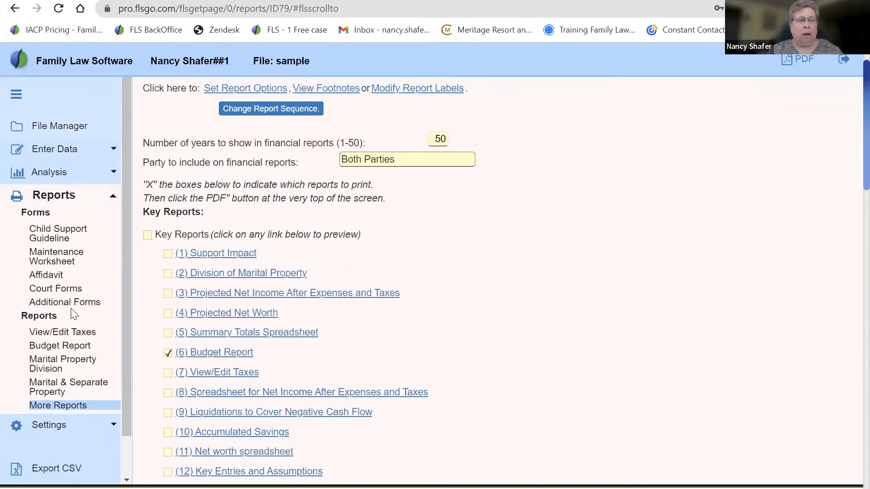
left_click(67, 150)
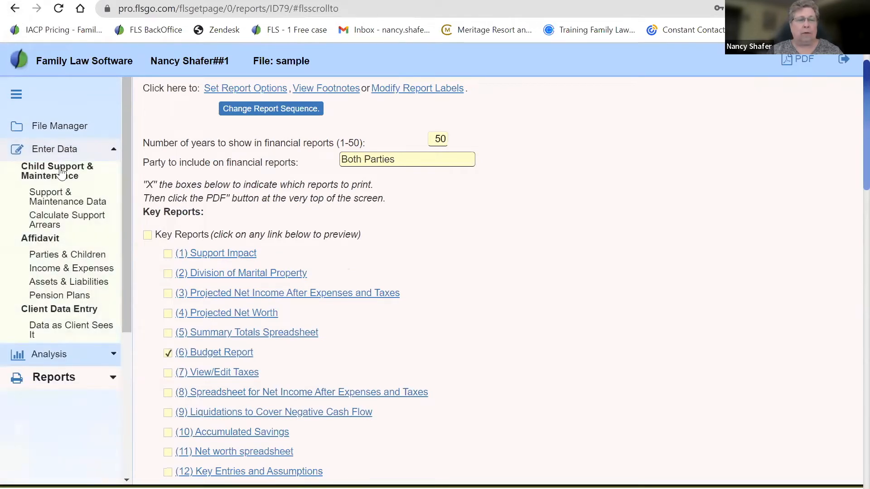
left_click(64, 298)
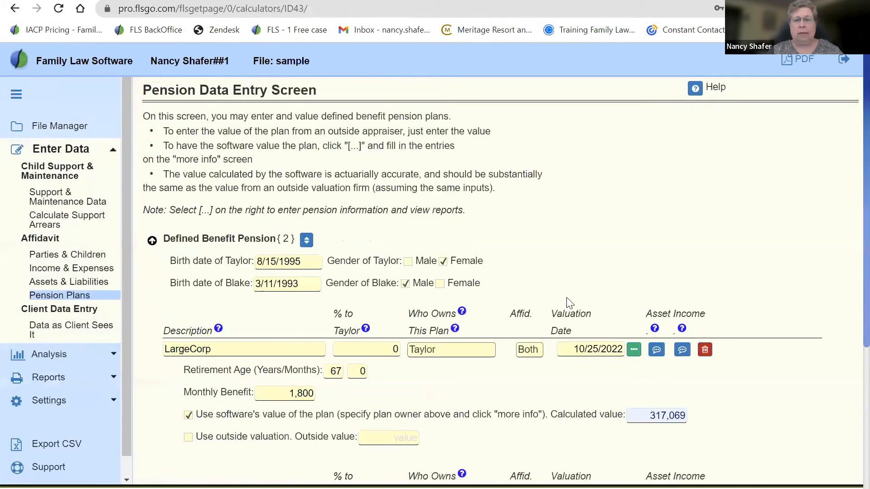
left_click(633, 350)
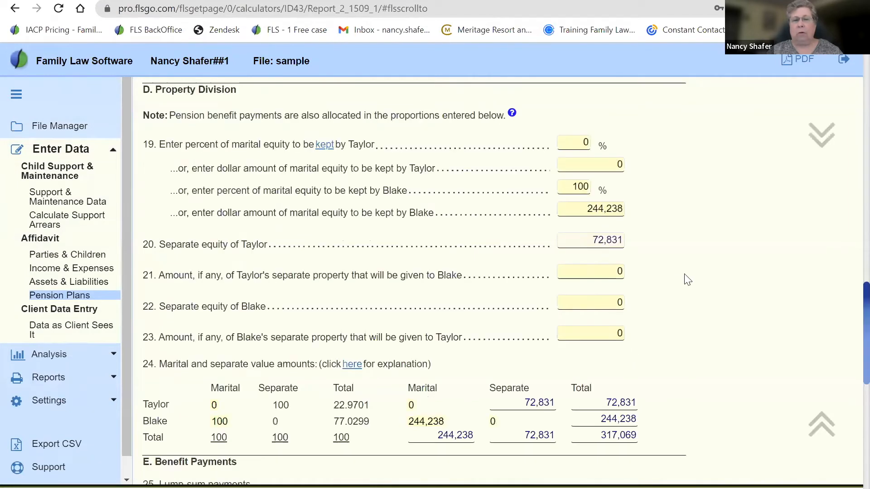
scroll(685, 281, "down", 7)
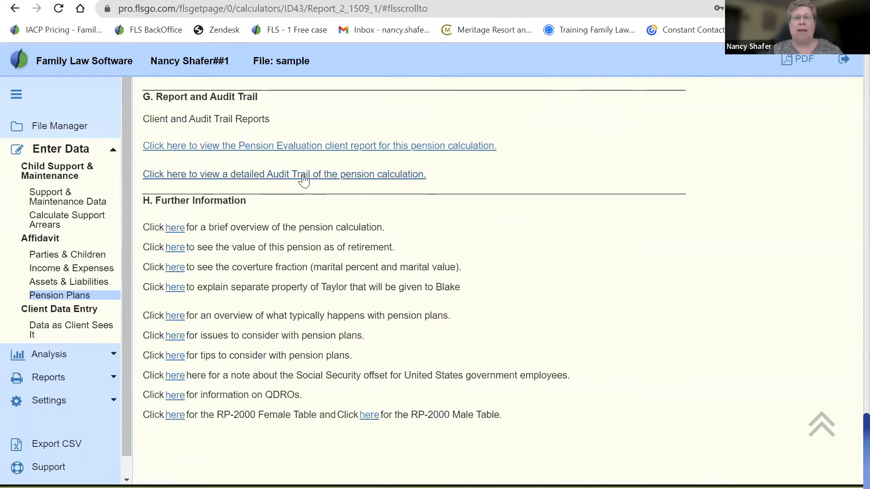
left_click(303, 180)
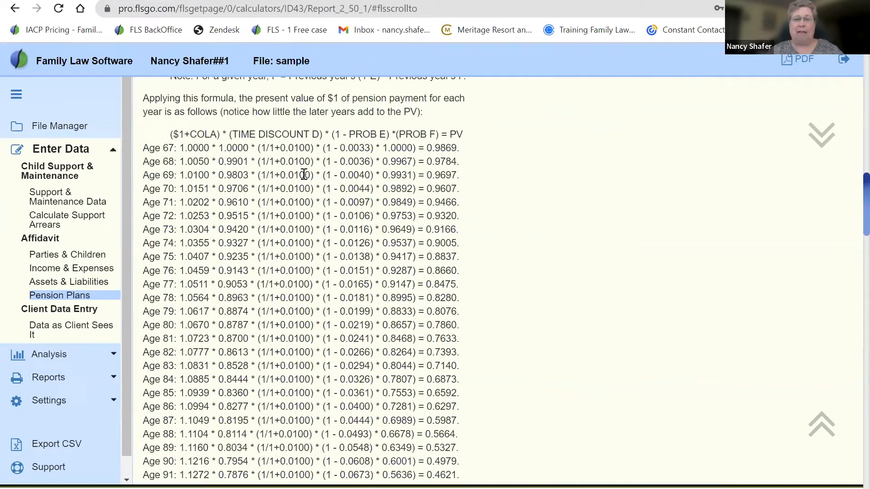
Examine the LargeCorp audit trail's present value, mortality discount, coverture fraction and marital portion calculations
scroll(304, 174, "down", 20)
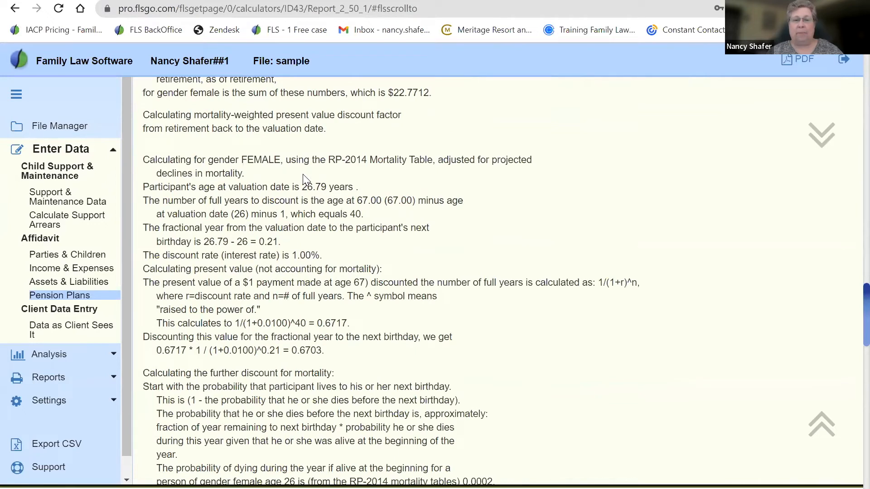
scroll(303, 174, "down", 10)
scroll(304, 175, "down", 10)
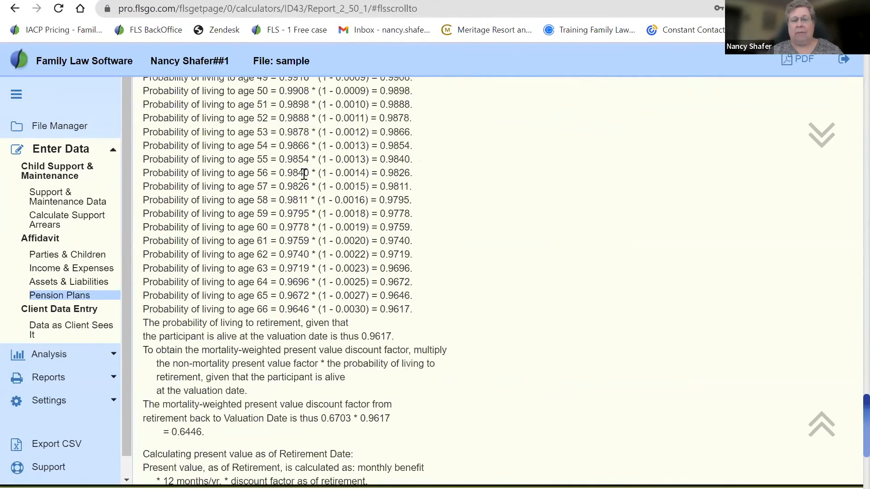
scroll(304, 174, "down", 5)
scroll(304, 175, "down", 4)
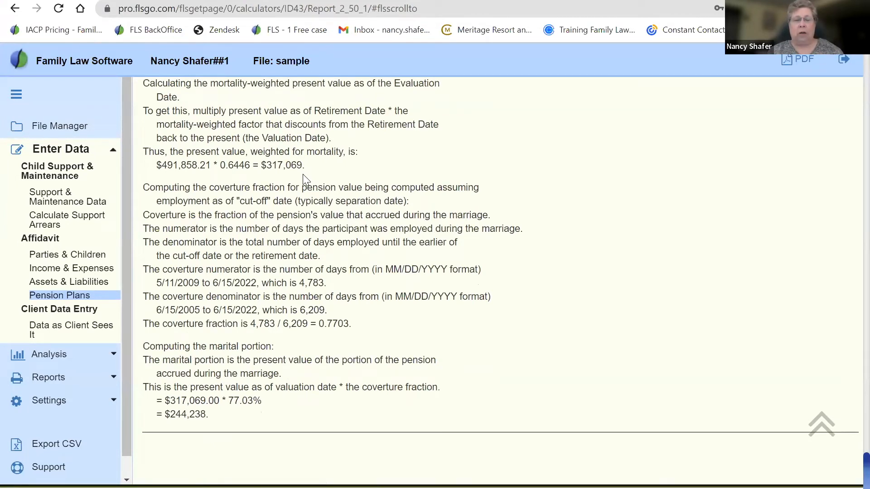
scroll(303, 174, "up", 20)
scroll(304, 174, "up", 15)
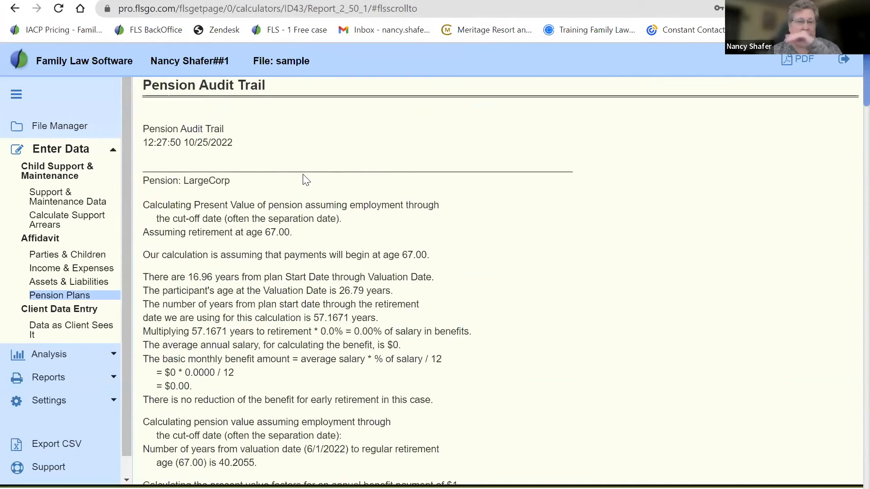
Return from the audit trail to the LargeCorp pension form and review its sections through Further Information
right_click(15, 10)
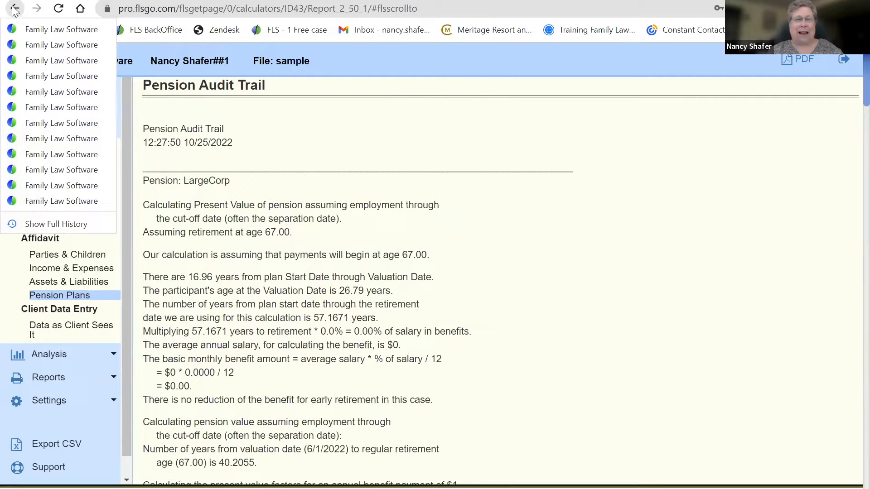
left_click(61, 29)
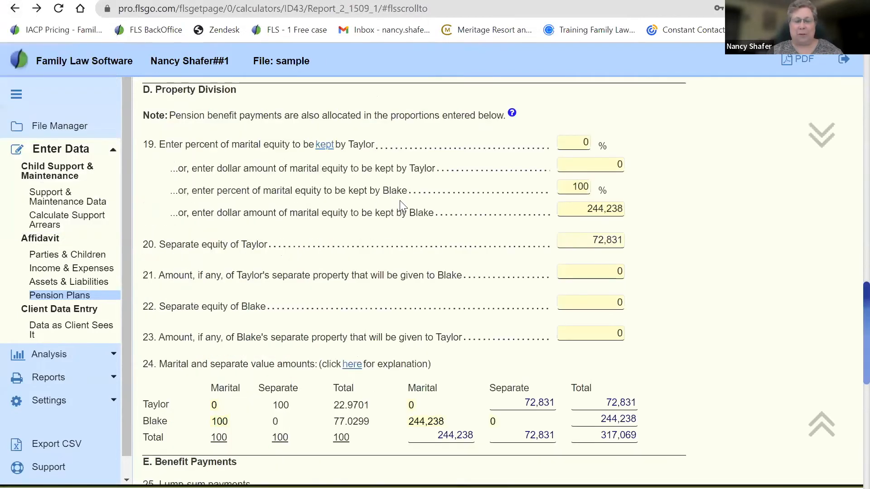
scroll(681, 319, "down", 6)
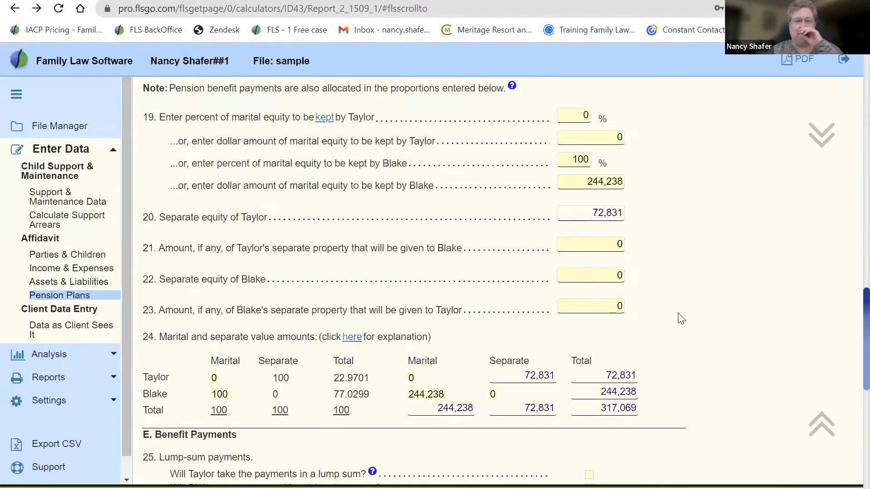
scroll(681, 319, "down", 3)
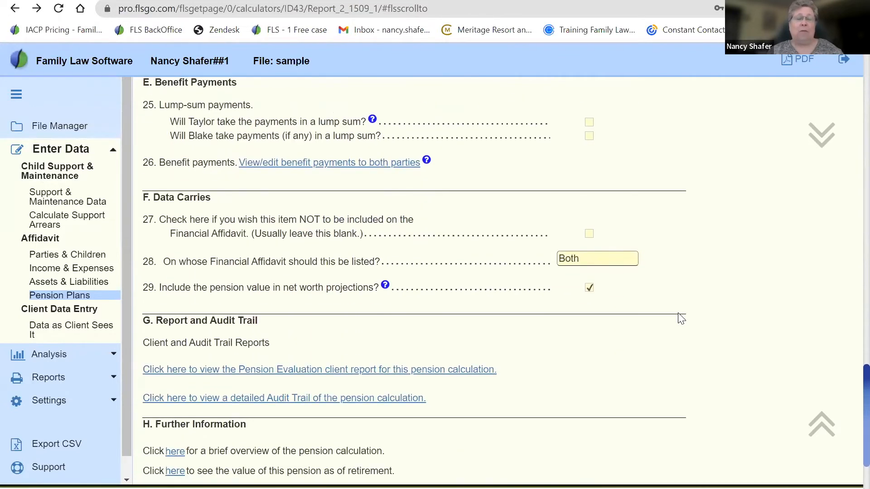
scroll(681, 318, "down", 4)
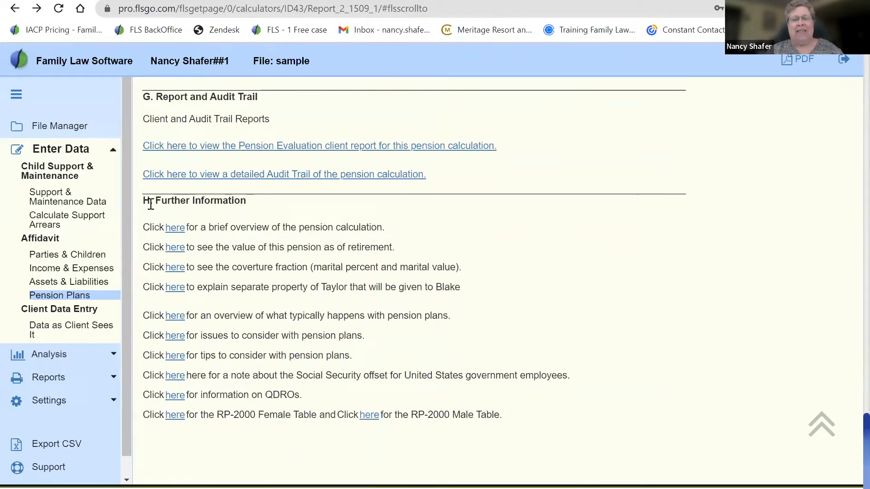
left_click_drag(143, 198, 262, 204)
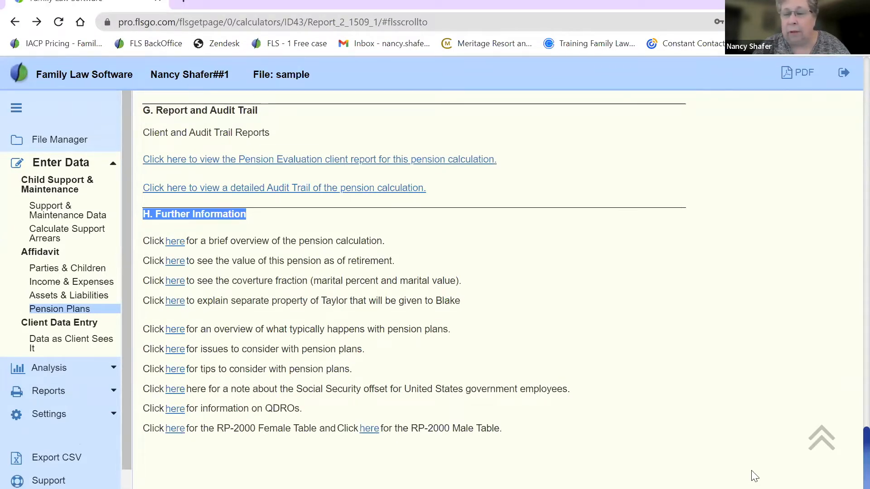
left_click(502, 335)
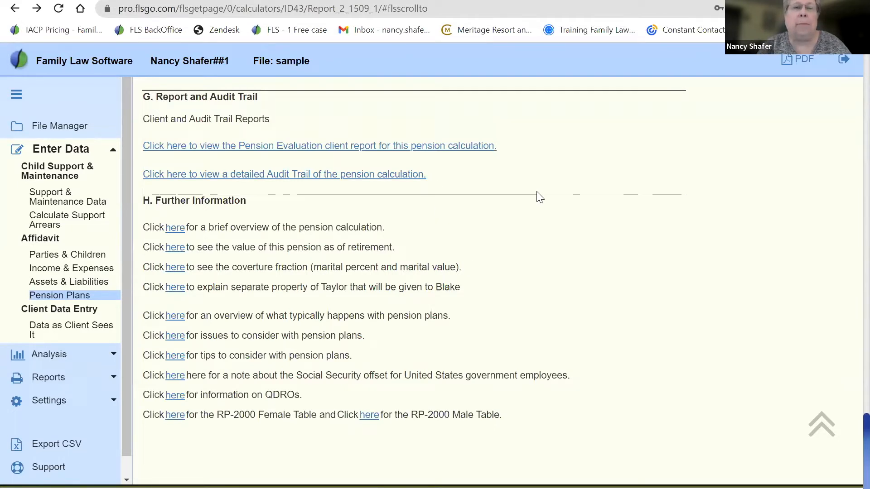
Review the LargeCorp form's property division entries and calculation of the marital amount
scroll(539, 197, "up", 6)
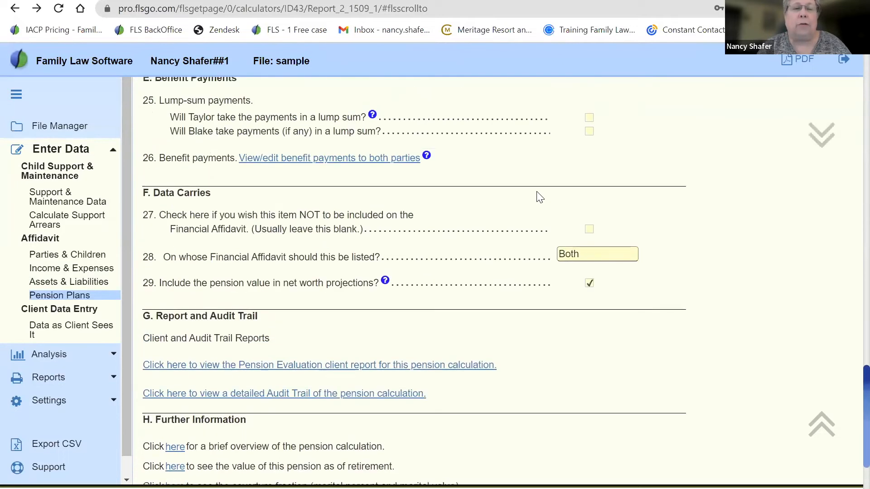
scroll(539, 198, "up", 10)
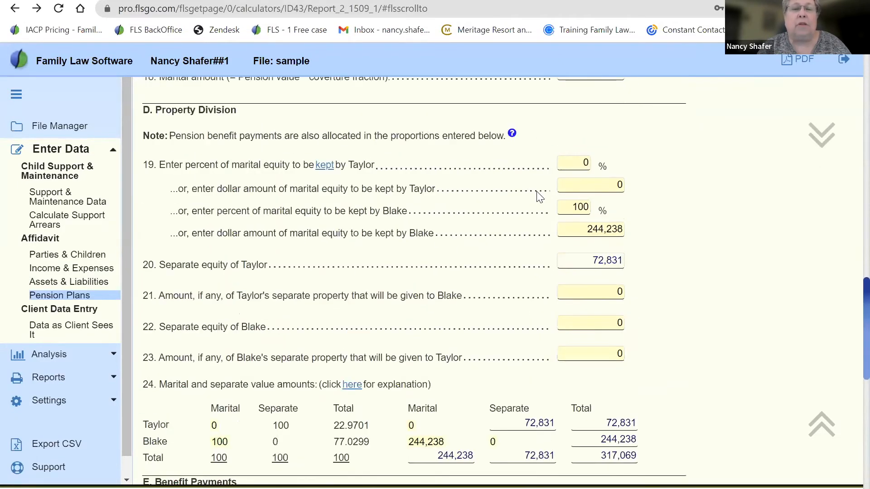
scroll(539, 197, "up", 3)
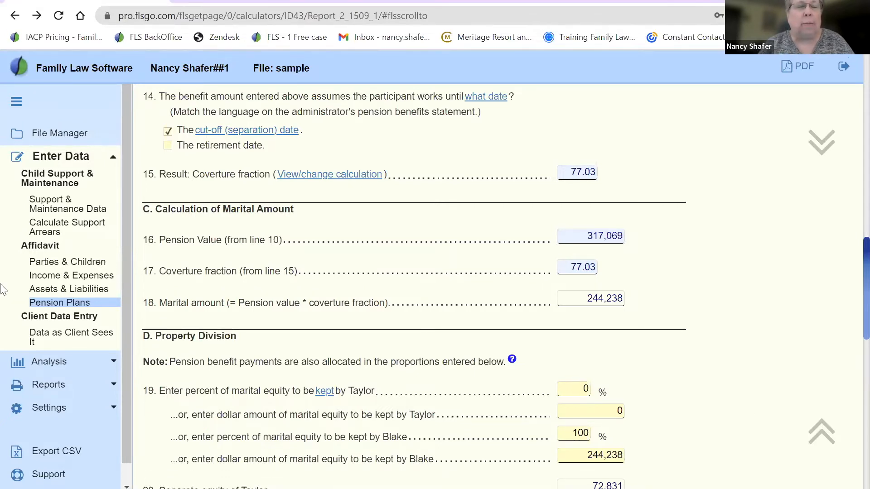
Open the assets and liabilities, collapse the Defined Benefit Pension section and expand the IRA / 401k section
left_click(47, 271)
left_click(52, 287)
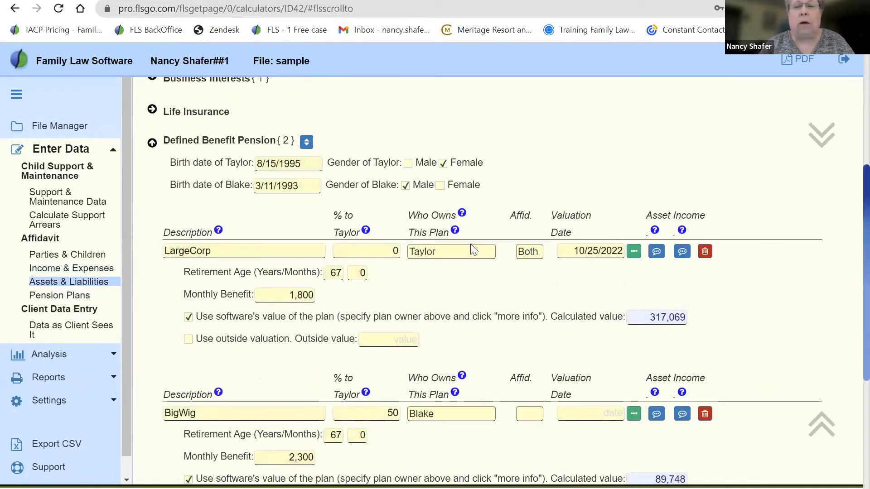
left_click(149, 145)
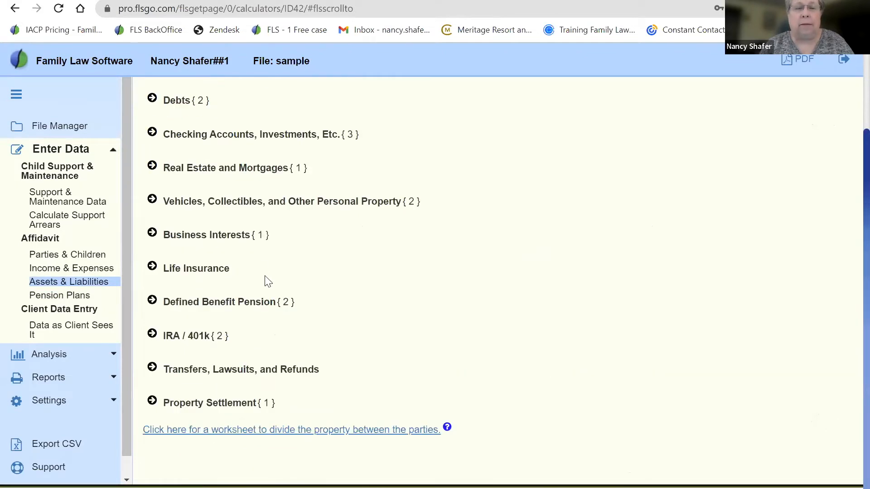
left_click(152, 338)
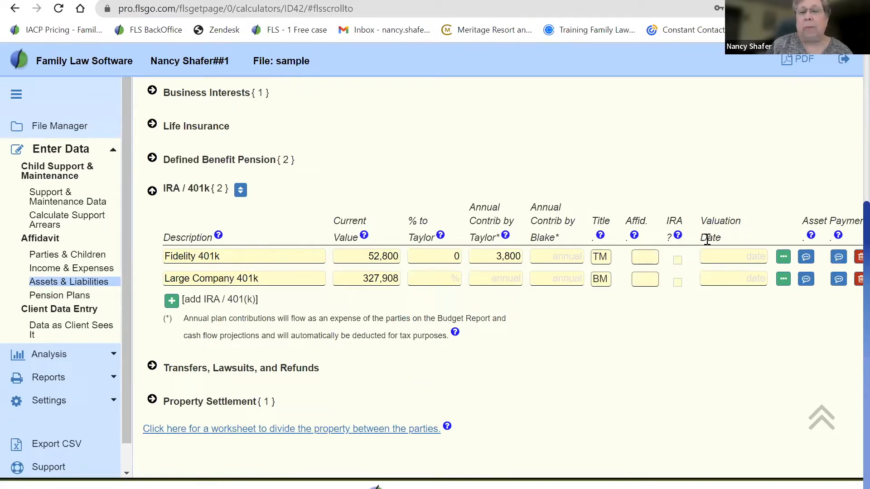
Open the detailed entry form of the Fidelity 401k and view its general account information
left_click(785, 258)
left_click(783, 257)
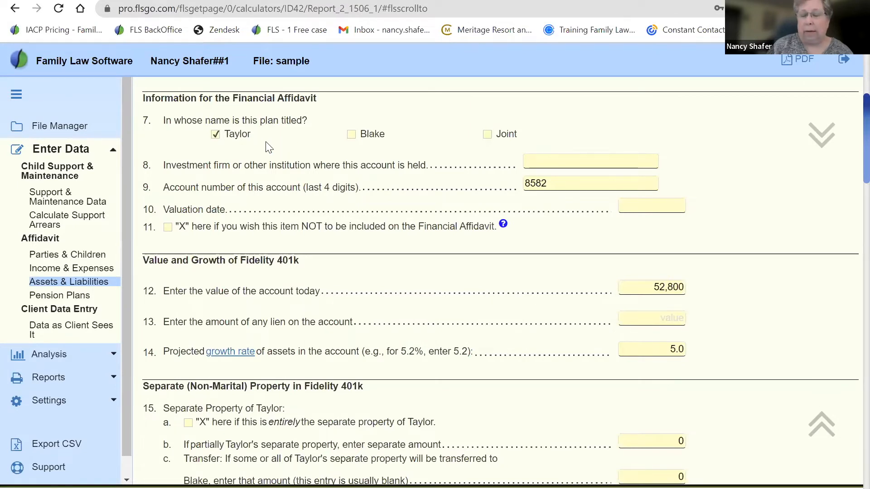
scroll(268, 147, "up", 5)
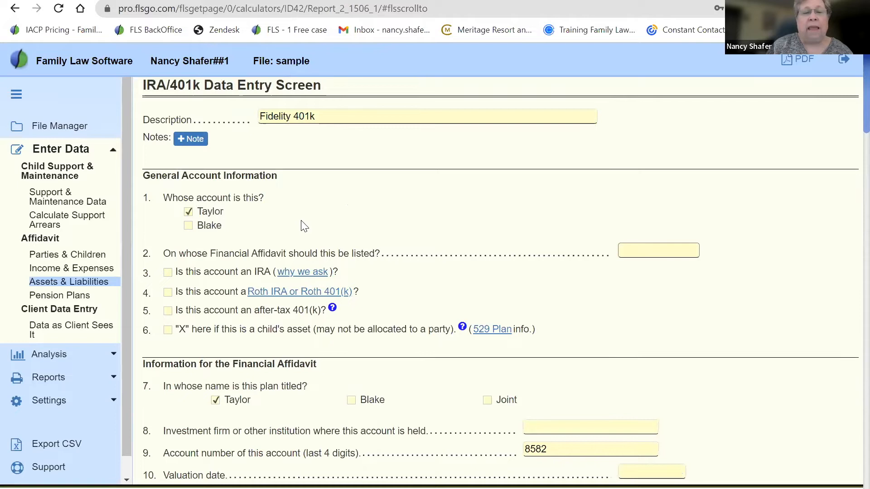
List the Fidelity 401k on both parties' Financial Affidavits and review the IRA, Roth and after-tax account type questions
scroll(302, 221, "down", 2)
scroll(302, 221, "down", 2)
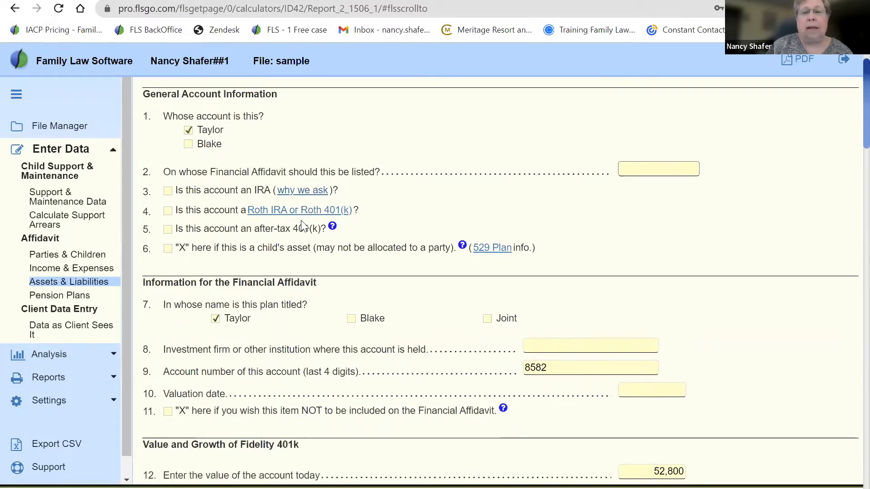
left_click_drag(216, 173, 374, 173)
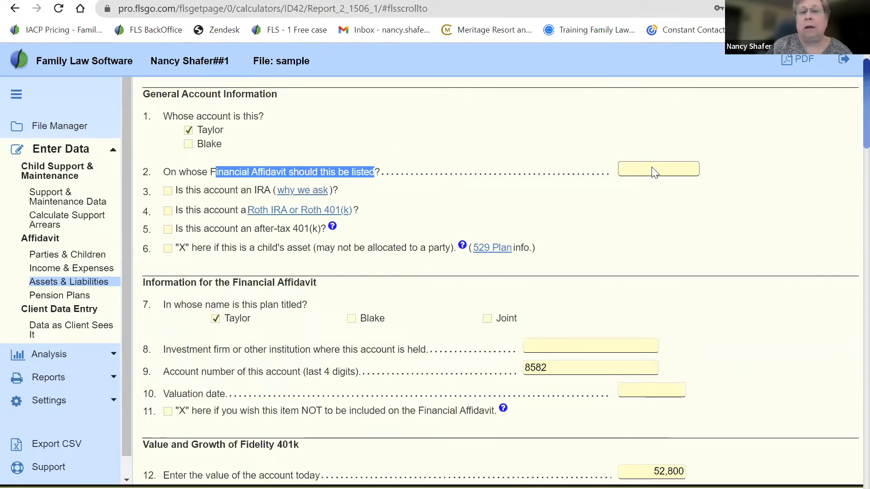
left_click(634, 169)
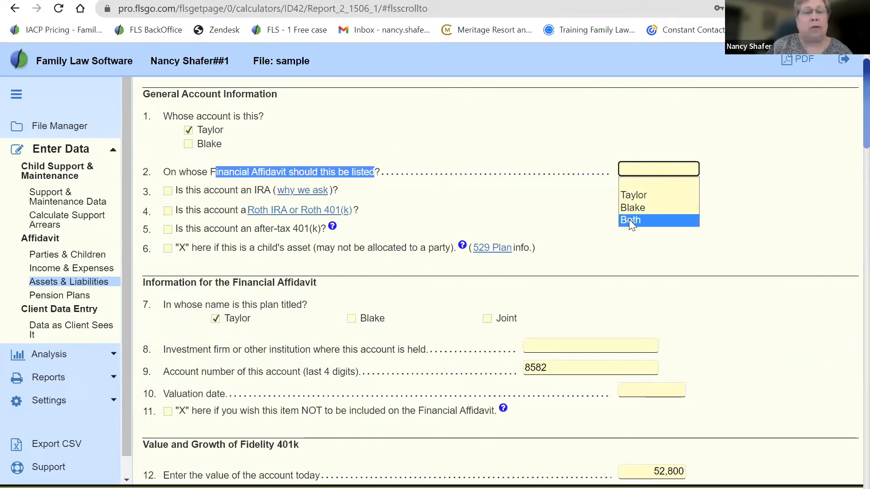
left_click(630, 221)
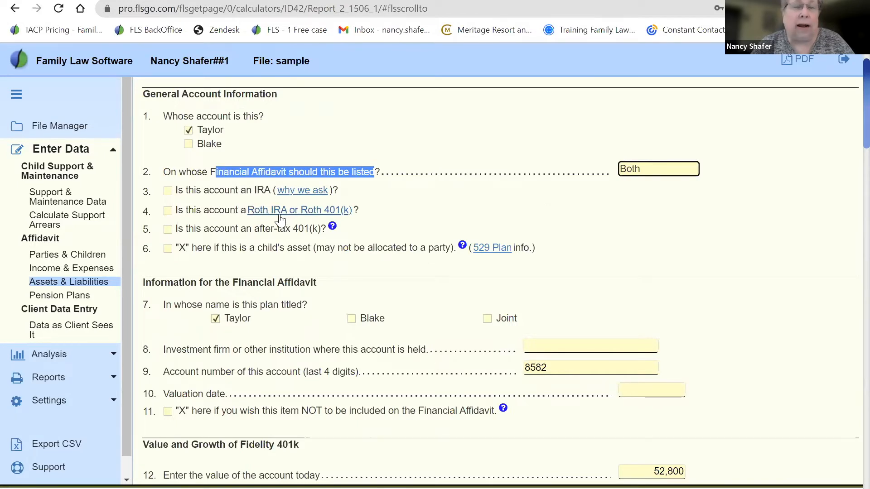
left_click_drag(254, 229, 293, 228)
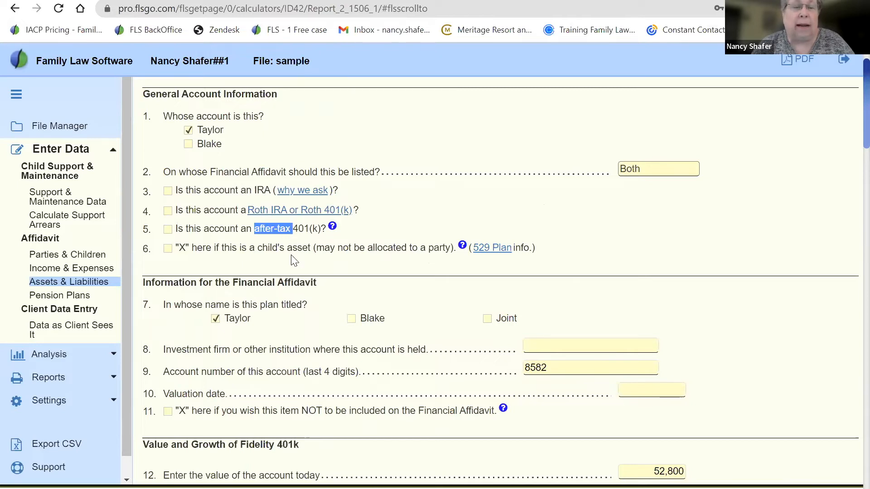
left_click(420, 213)
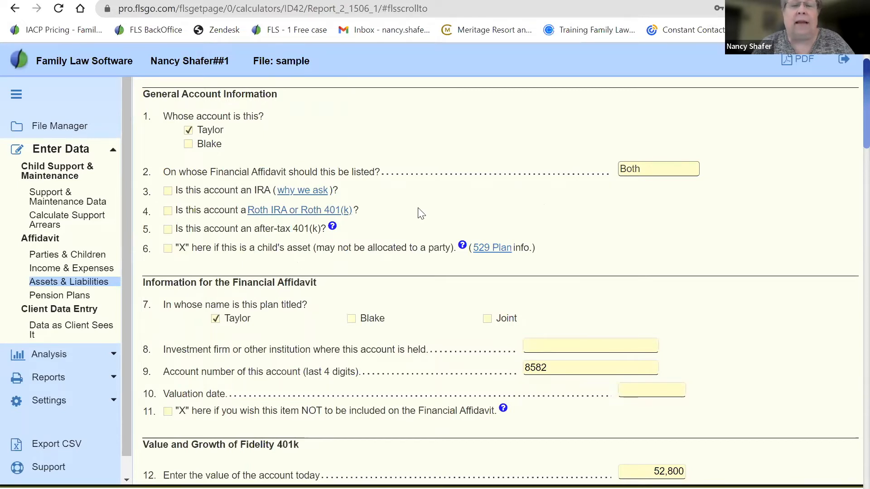
Set the valuation date of the Fidelity 401k to 12/31/2021
scroll(419, 211, "down", 1)
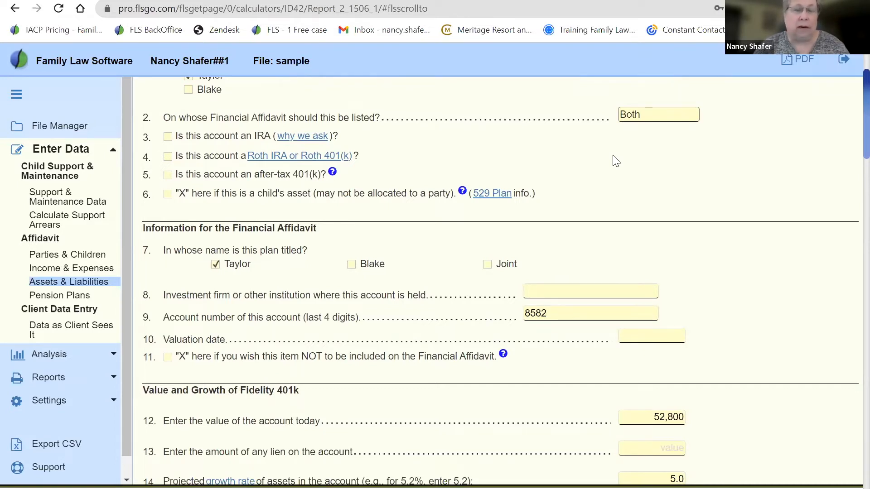
scroll(616, 161, "down", 1)
scroll(615, 161, "down", 3)
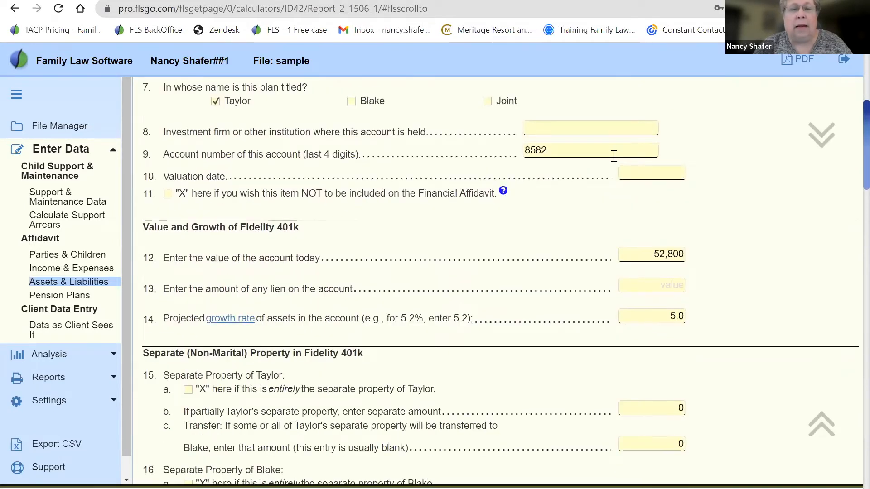
scroll(613, 156, "down", 1)
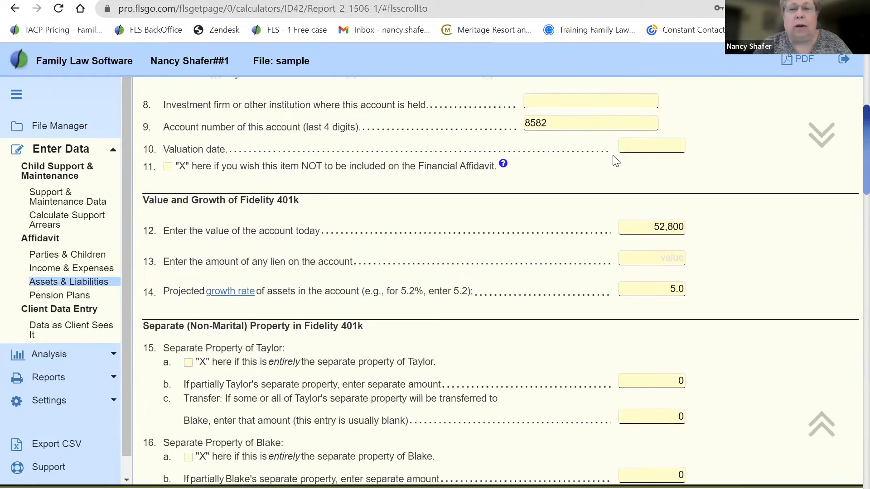
left_click(643, 145)
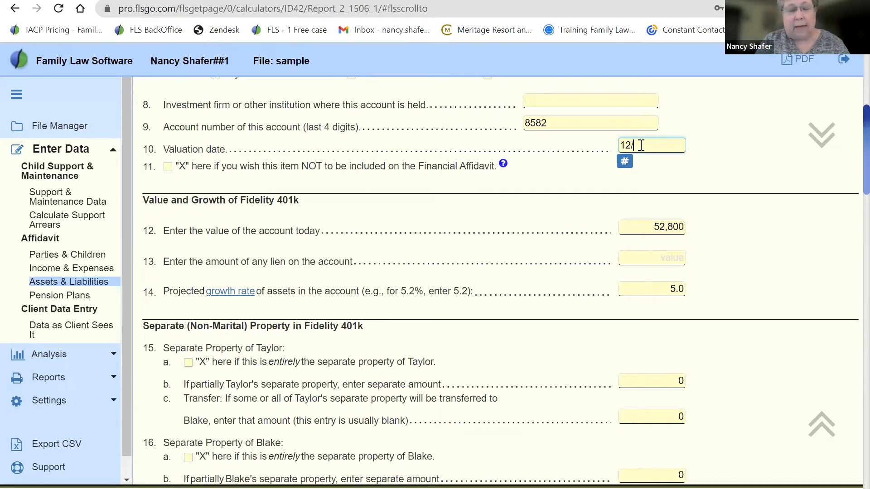
type("21")
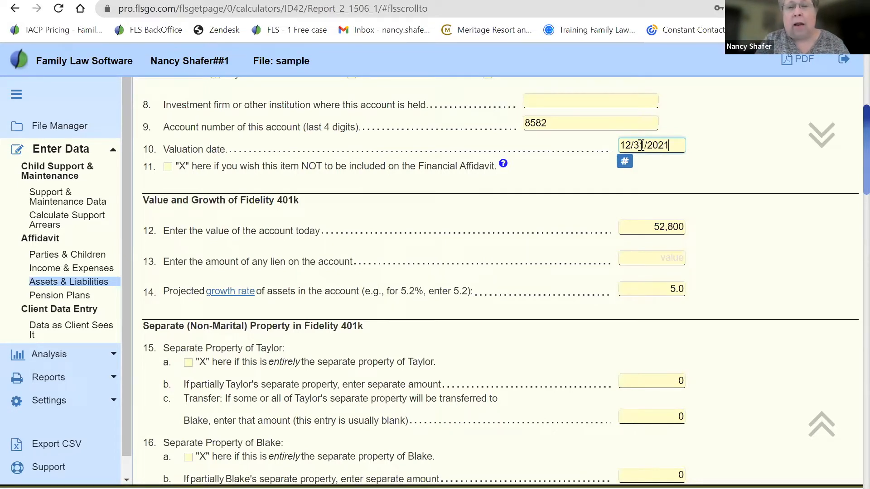
key("Tab")
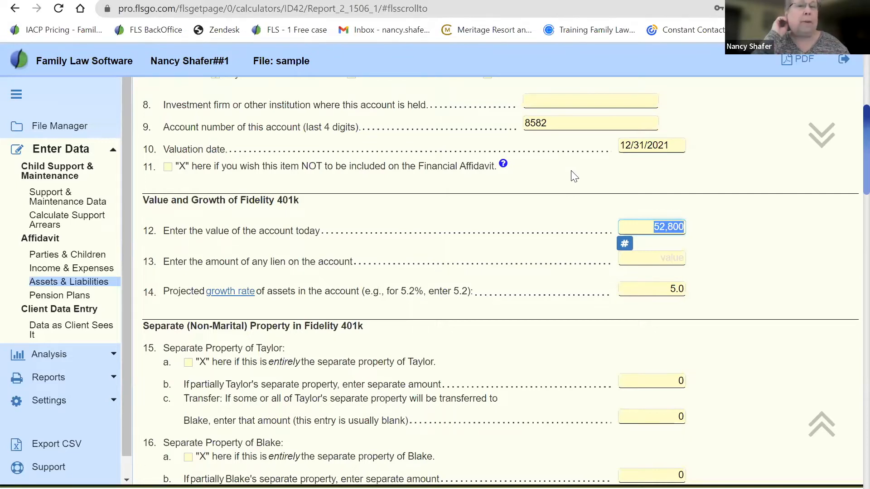
left_click(580, 182)
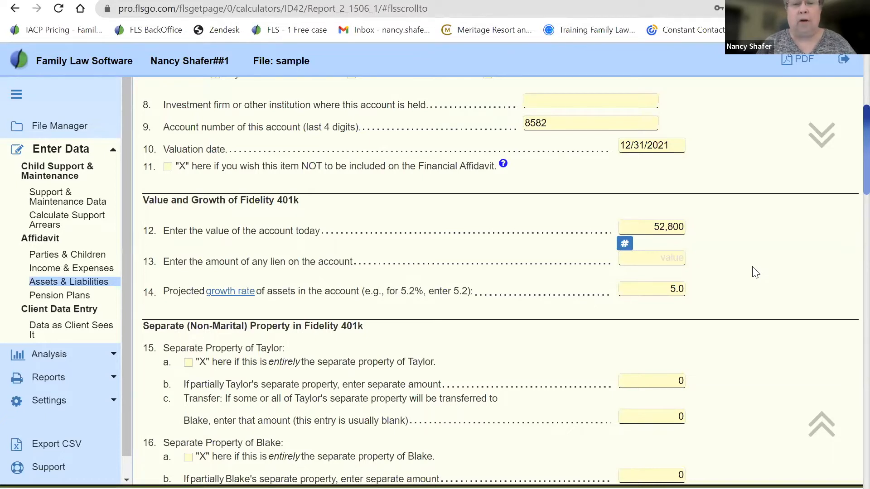
Review the Fidelity 401k's current account value and lien amount entries under Value and Growth
scroll(756, 272, "down", 1)
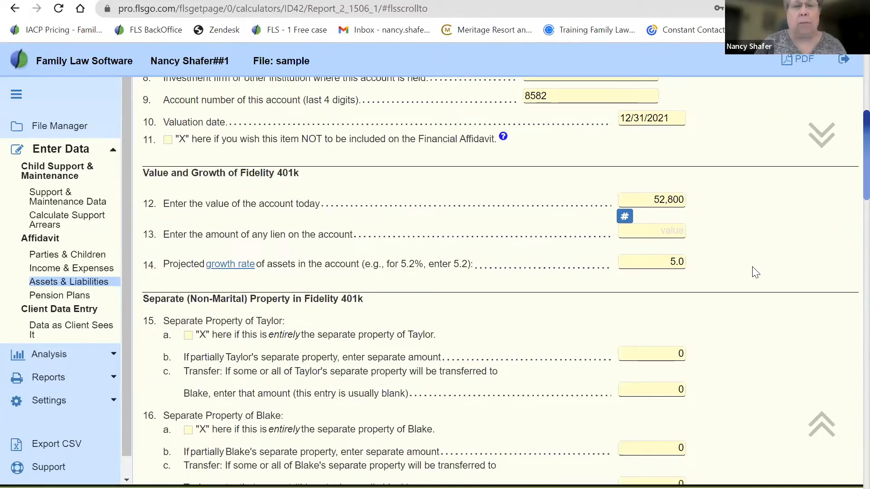
scroll(755, 273, "down", 2)
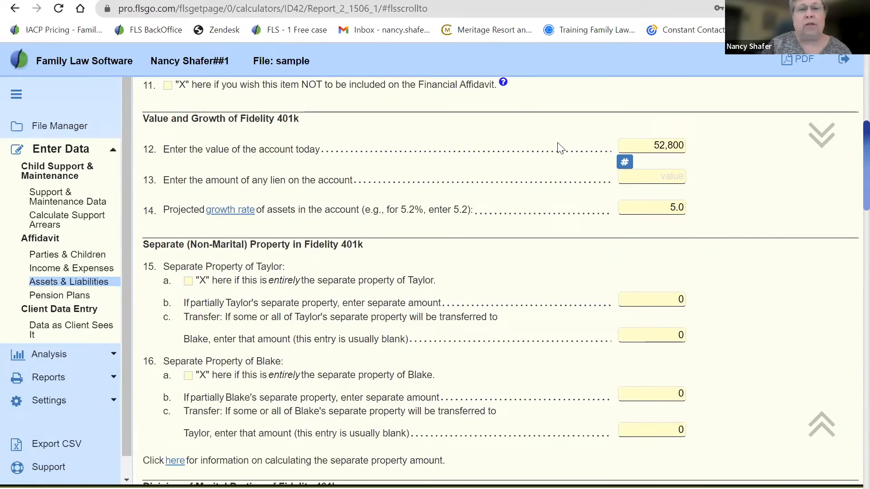
left_click_drag(653, 145, 690, 155)
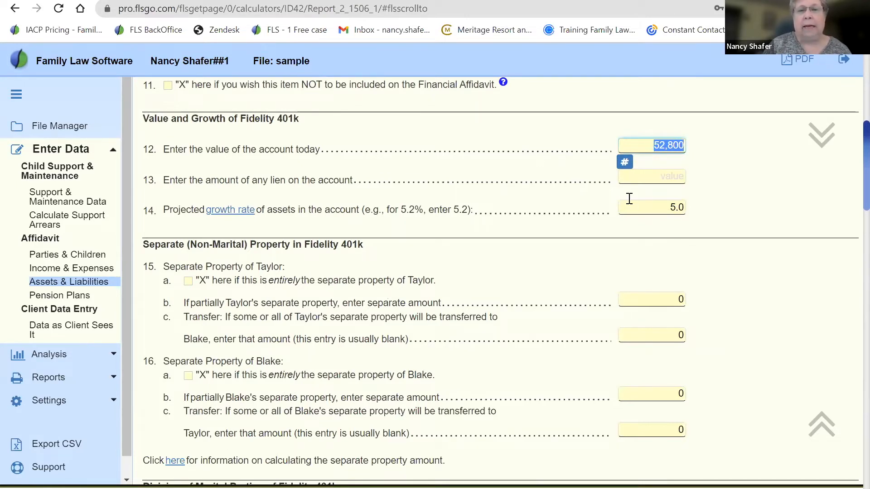
left_click(660, 176)
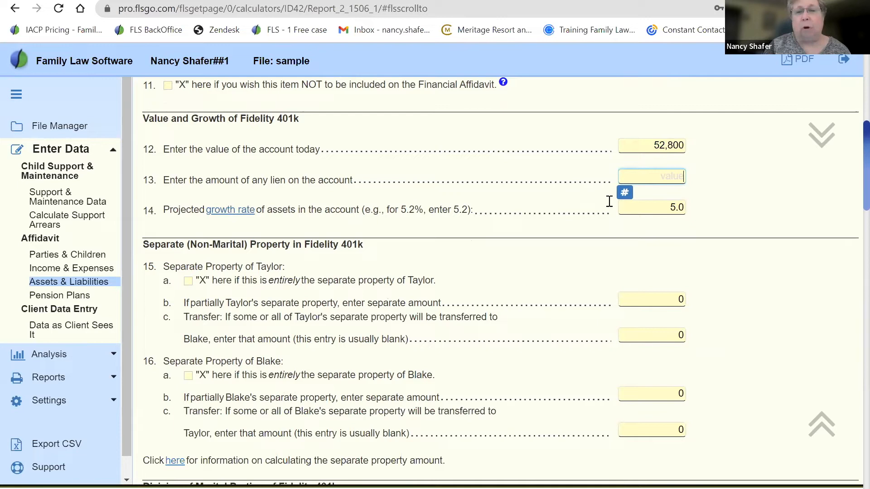
Review the Fidelity 401k entries for each party's separate property and for the division of the marital portion
left_click(719, 220)
scroll(720, 222, "down", 3)
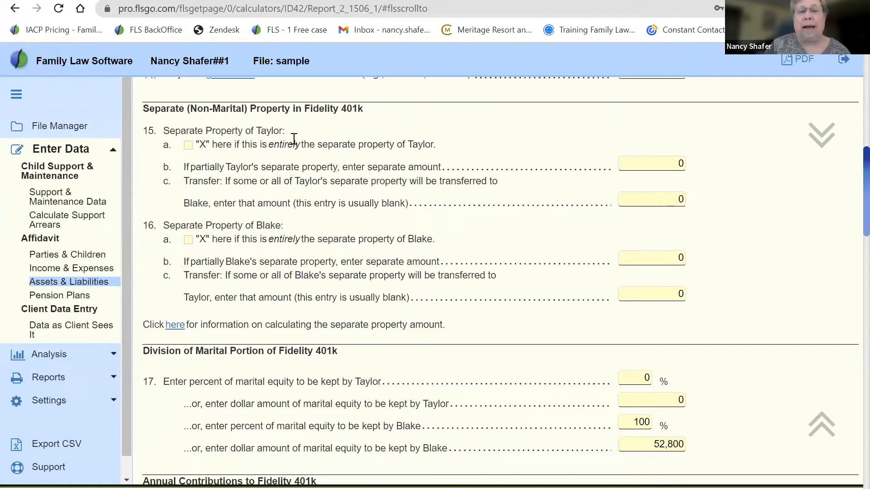
left_click_drag(242, 144, 356, 141)
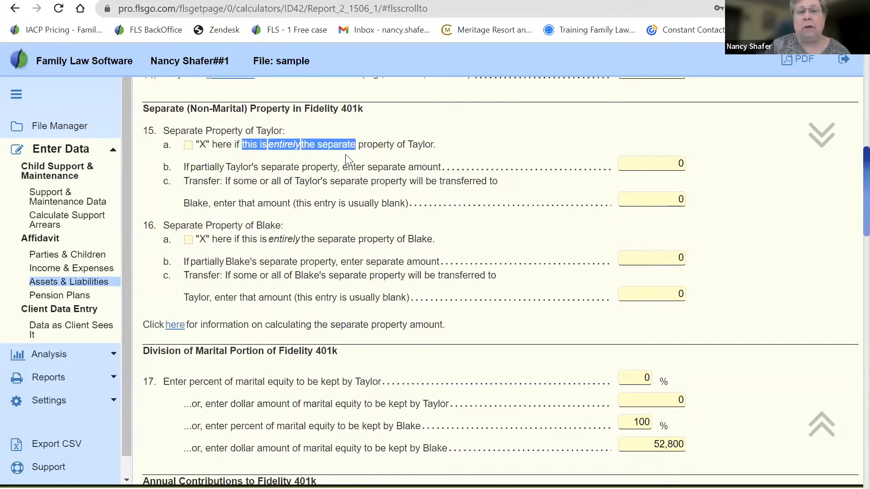
left_click_drag(278, 167, 472, 167)
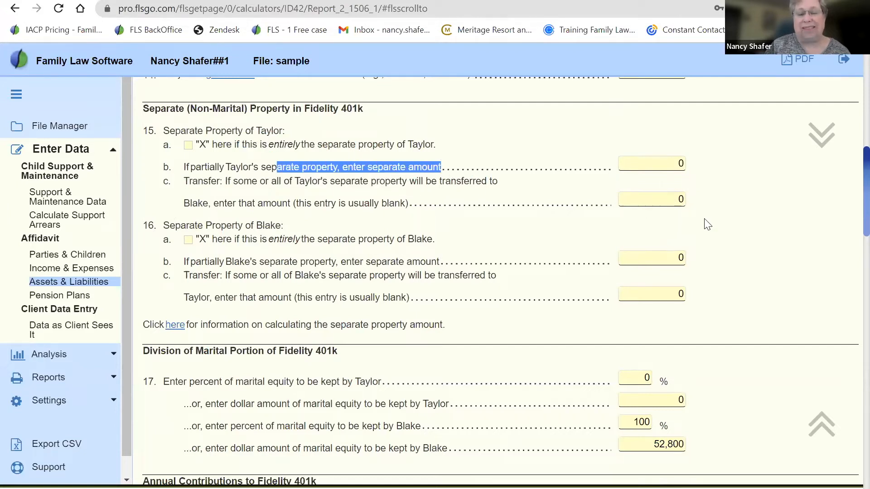
left_click(714, 238)
scroll(714, 238, "down", 2)
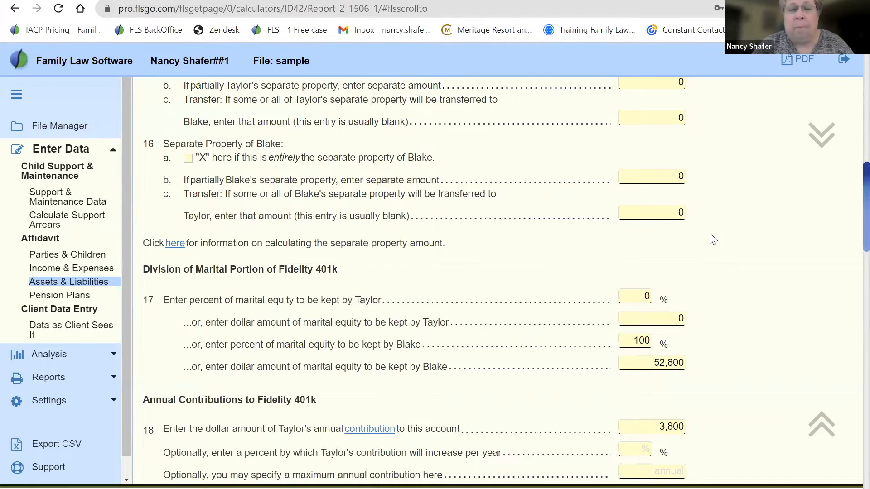
scroll(713, 239, "down", 2)
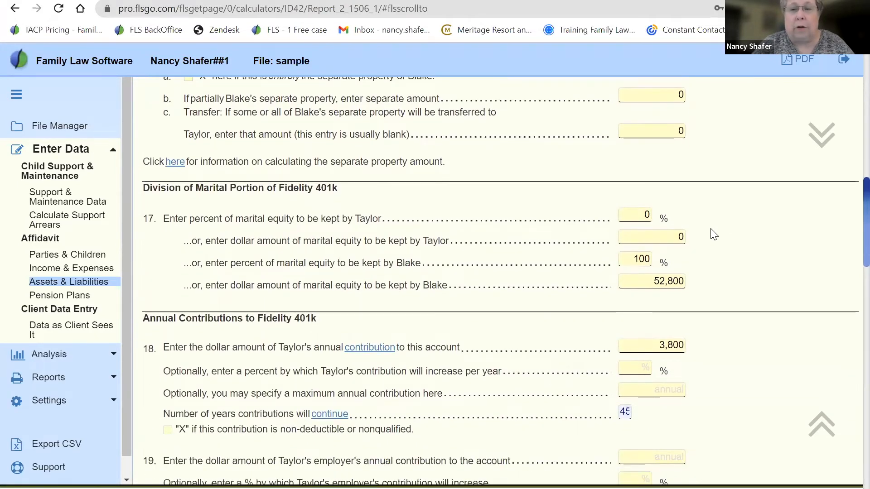
scroll(714, 234, "down", 2)
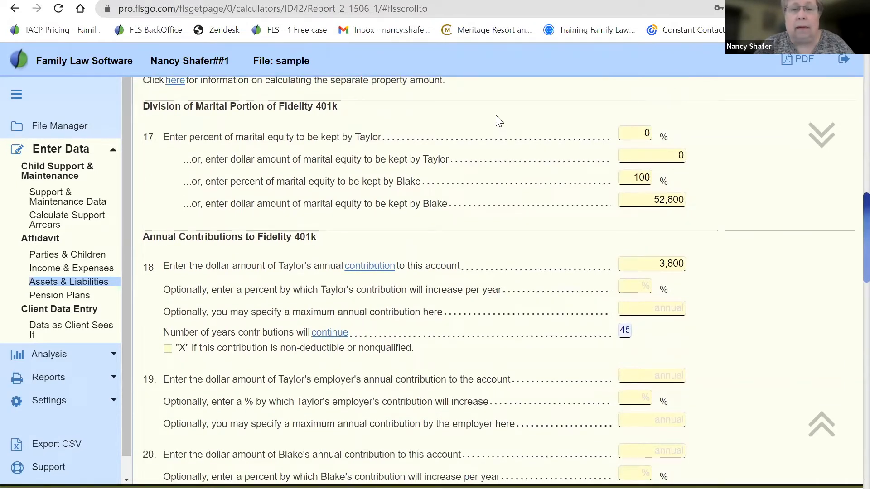
scroll(496, 121, "up", 1)
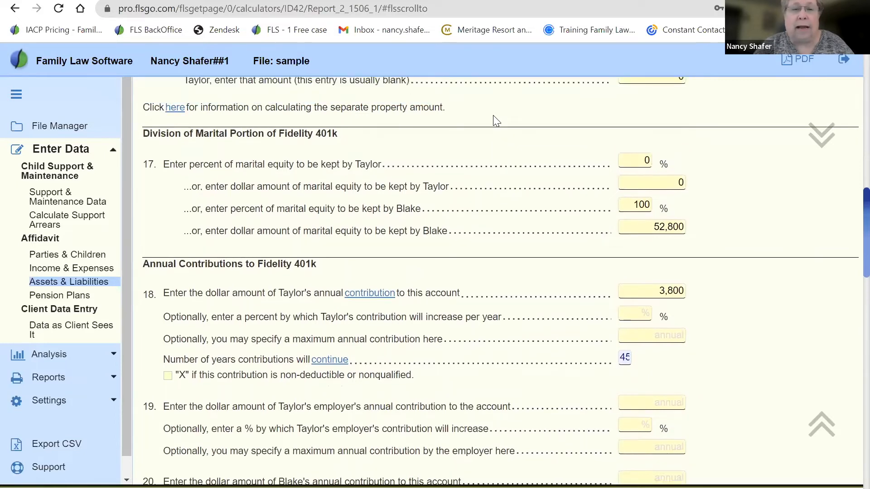
scroll(496, 121, "down", 1)
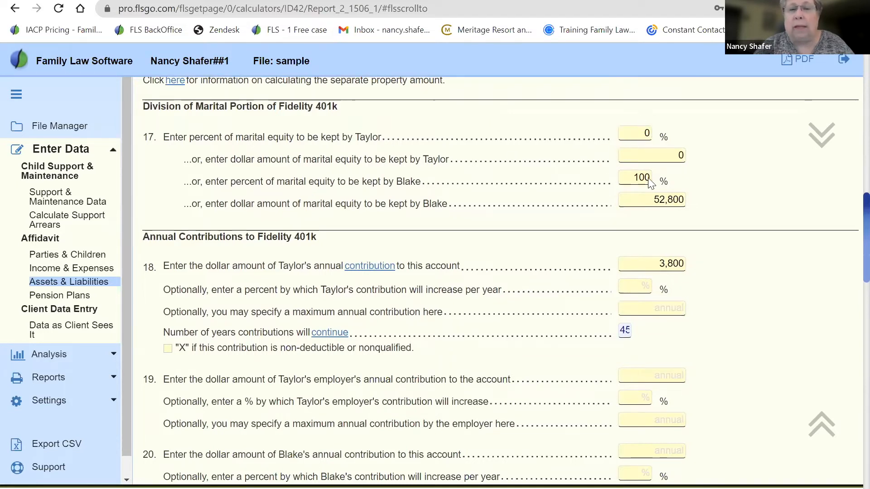
left_click_drag(646, 177, 633, 149)
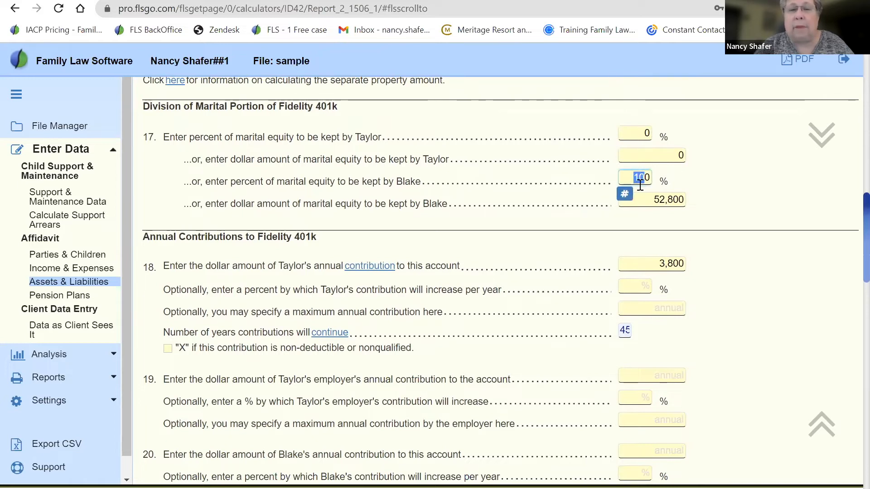
left_click(597, 142)
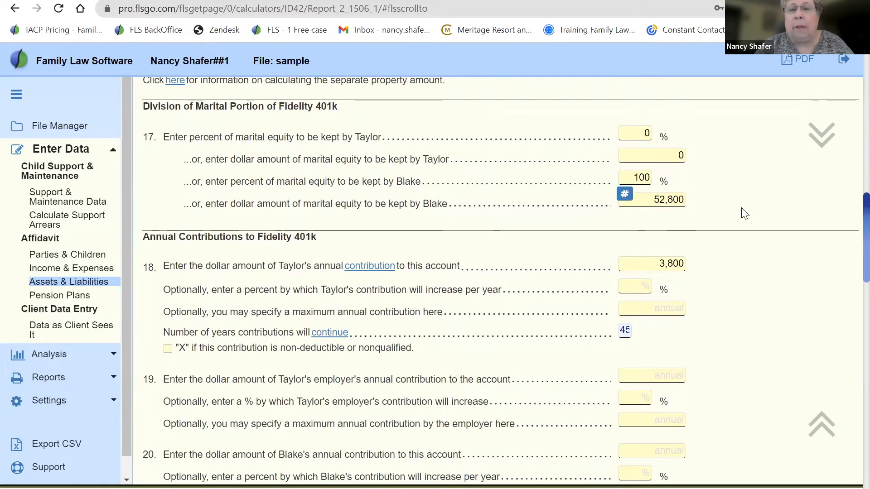
Review the Fidelity 401k annual contribution entries and the calculation options for Taylor's regular retirement distributions
scroll(745, 214, "down", 3)
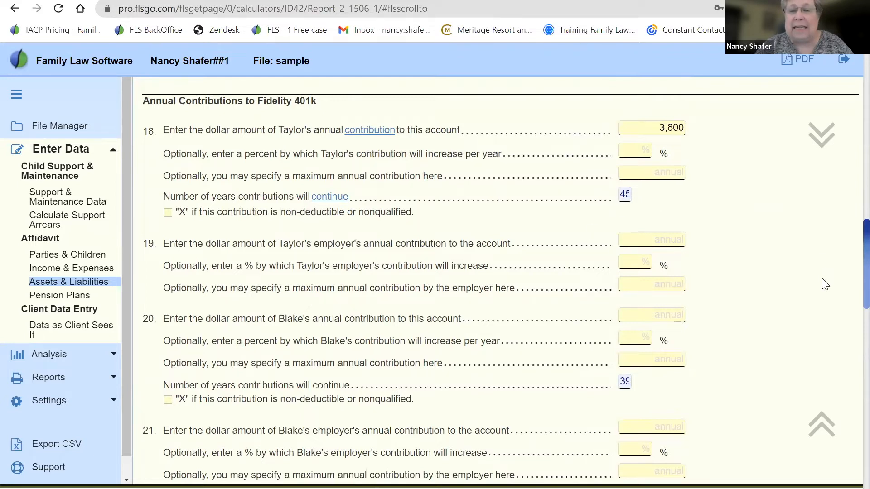
scroll(826, 285, "down", 5)
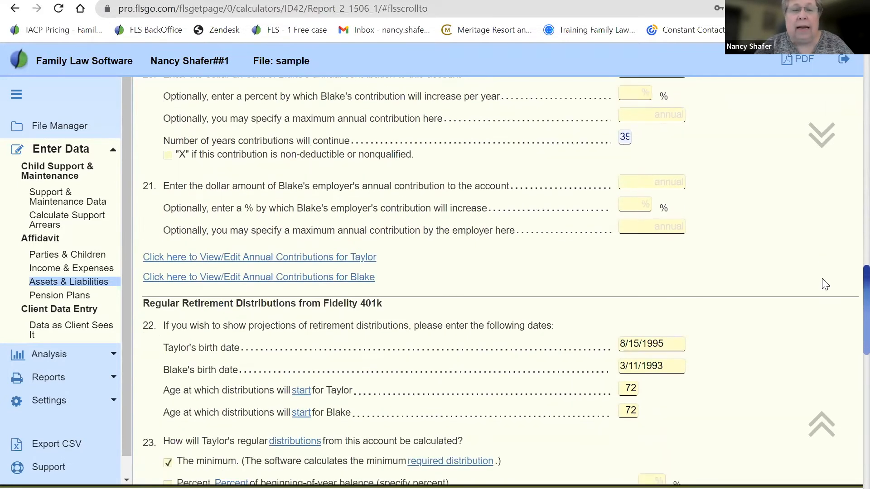
scroll(826, 284, "down", 1)
scroll(825, 284, "down", 1)
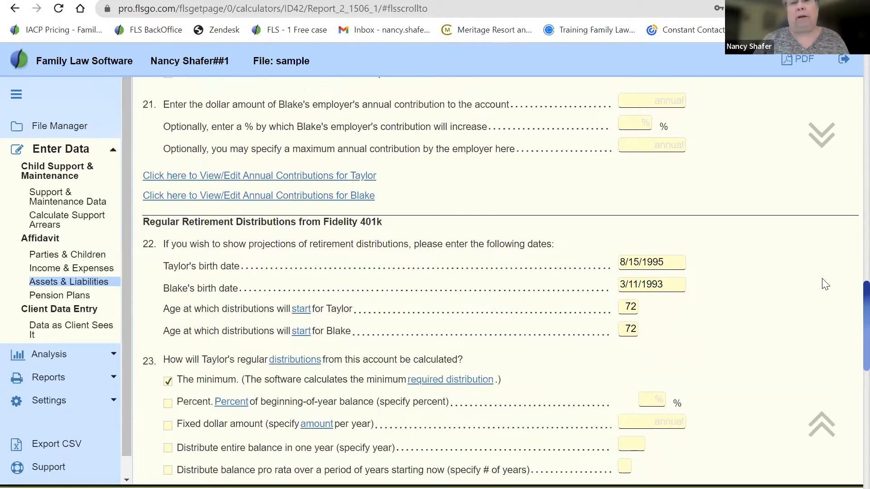
scroll(825, 285, "down", 2)
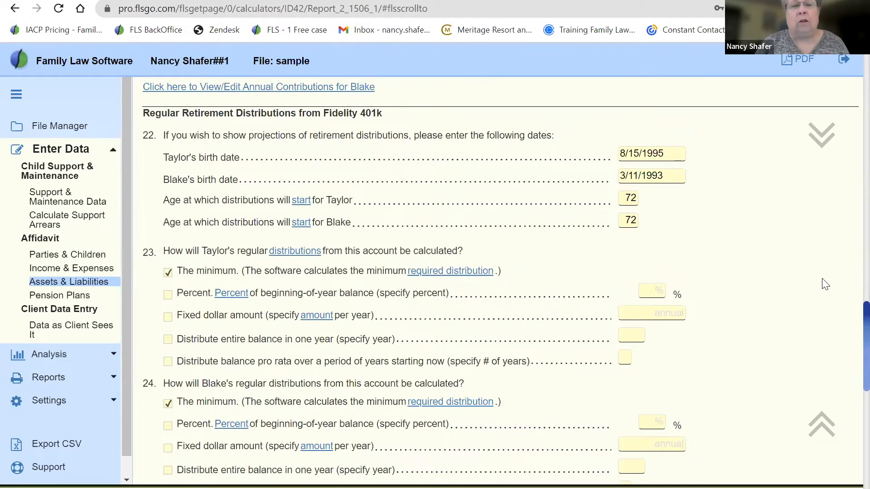
scroll(825, 284, "down", 1)
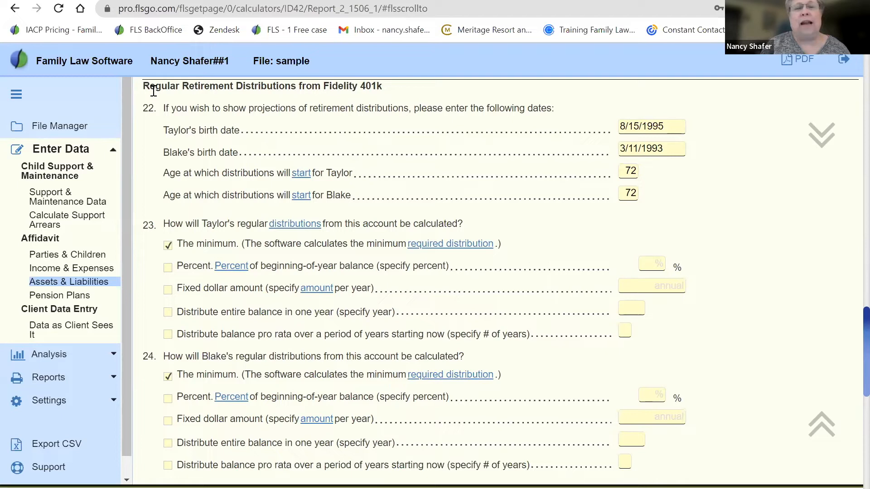
left_click_drag(150, 90, 381, 95)
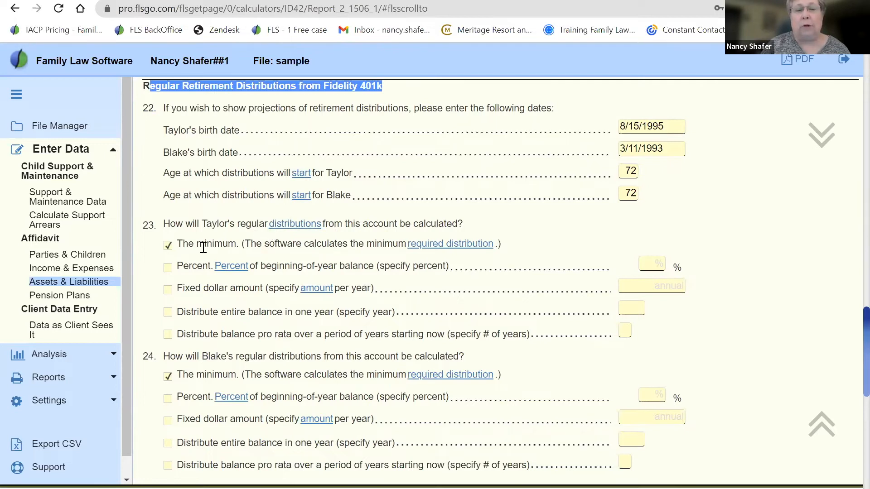
left_click_drag(180, 243, 516, 249)
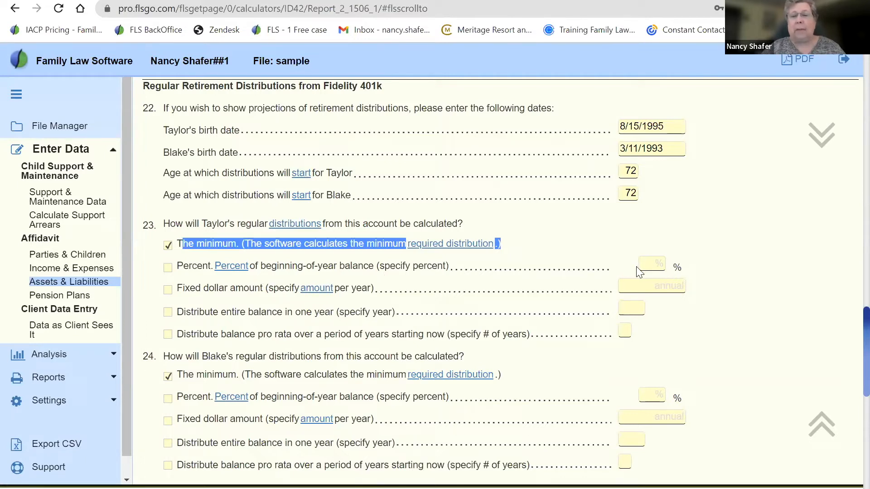
left_click(658, 258)
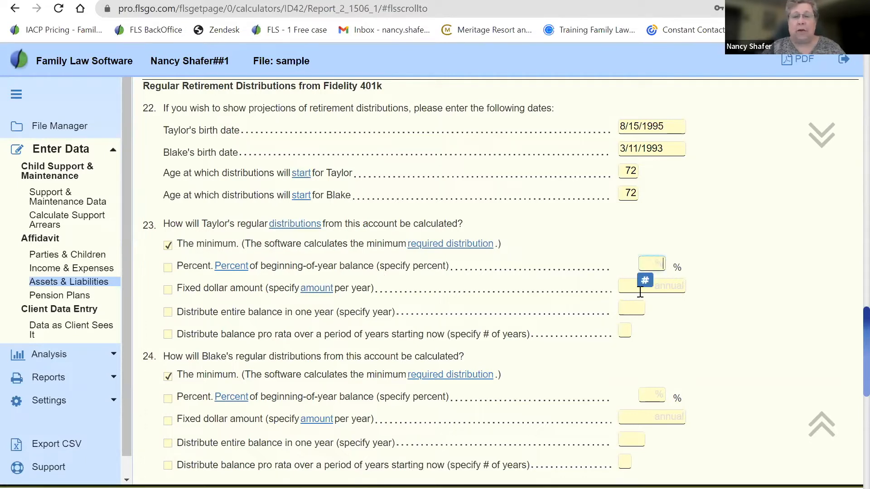
left_click(669, 288)
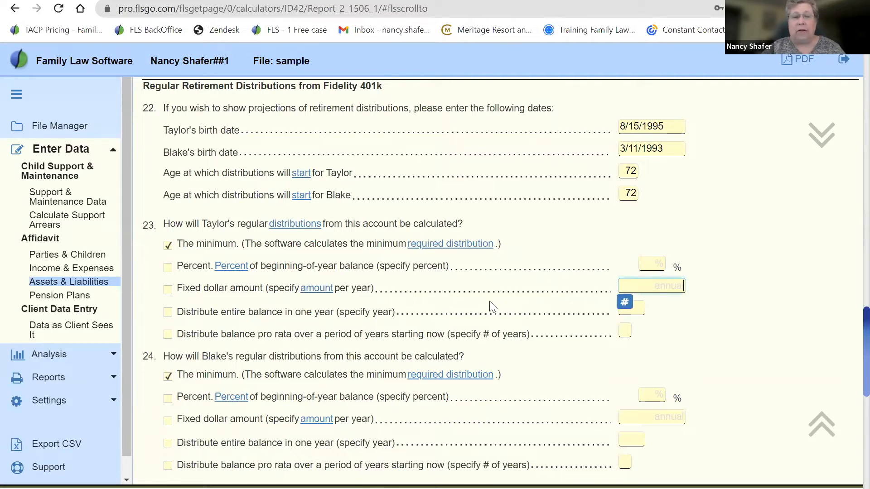
triple_click(213, 313)
left_click_drag(405, 313, 177, 313)
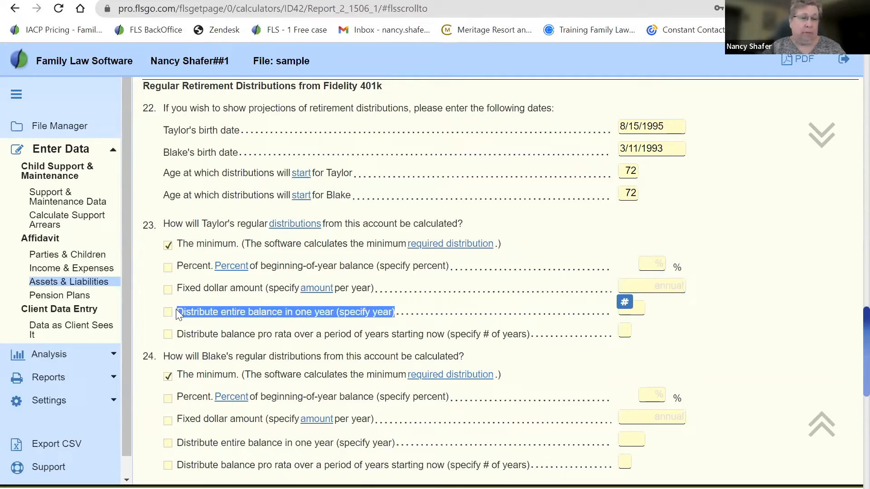
Try a pro rata distribution of Taylor's balance over 20 years, and clear the number of years again
left_click(624, 332)
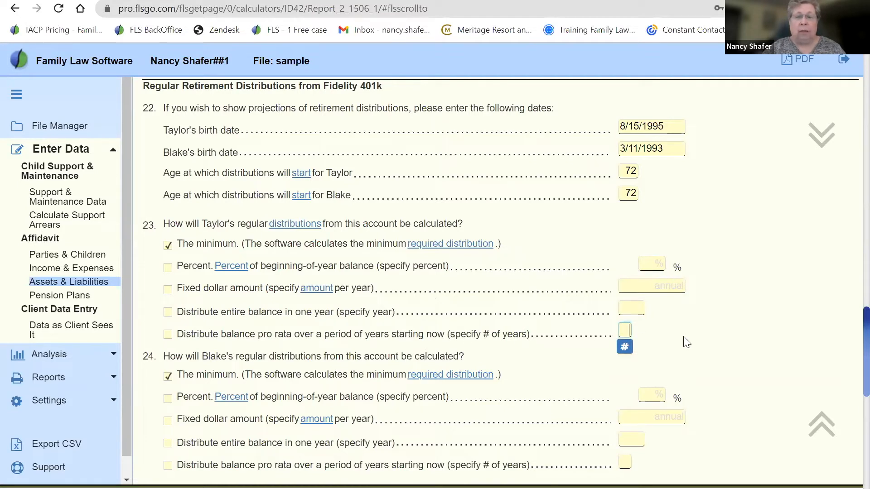
type("20")
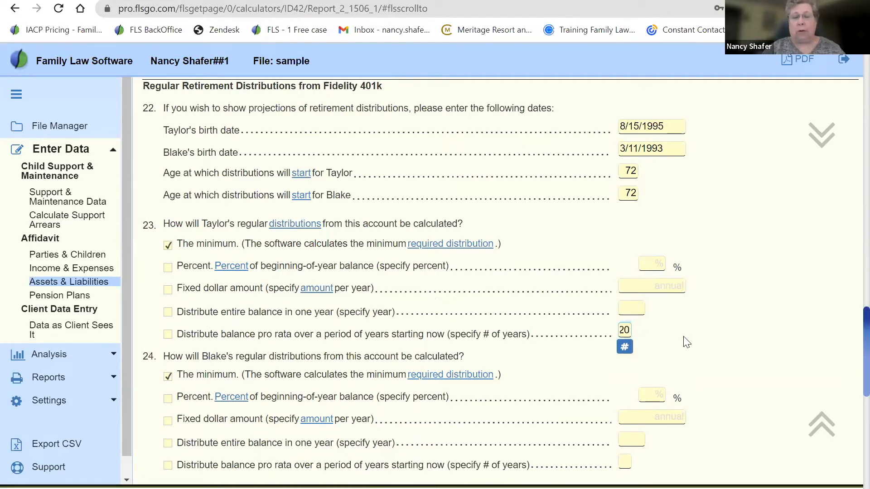
key("BackSpace")
key("BackSpace")
key("Tab")
triple_click(722, 355)
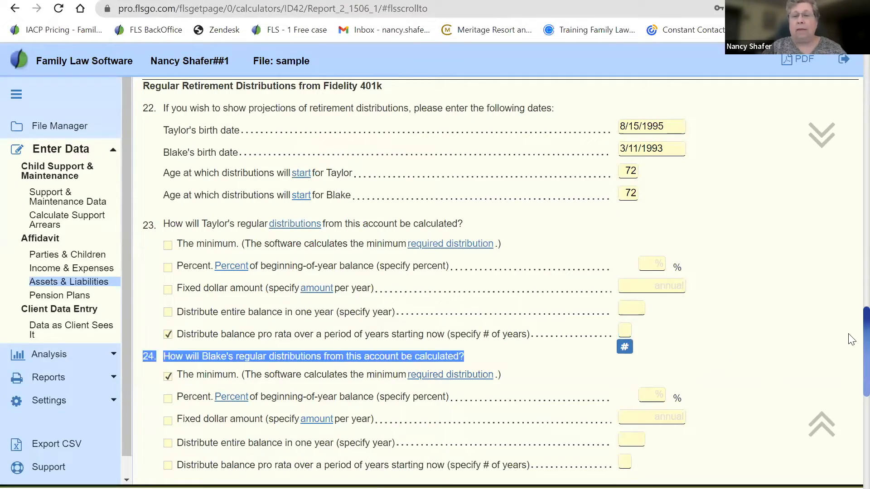
Examine Blake's regular distribution options and the current-year early distribution entries for both parties
scroll(852, 338, "down", 4)
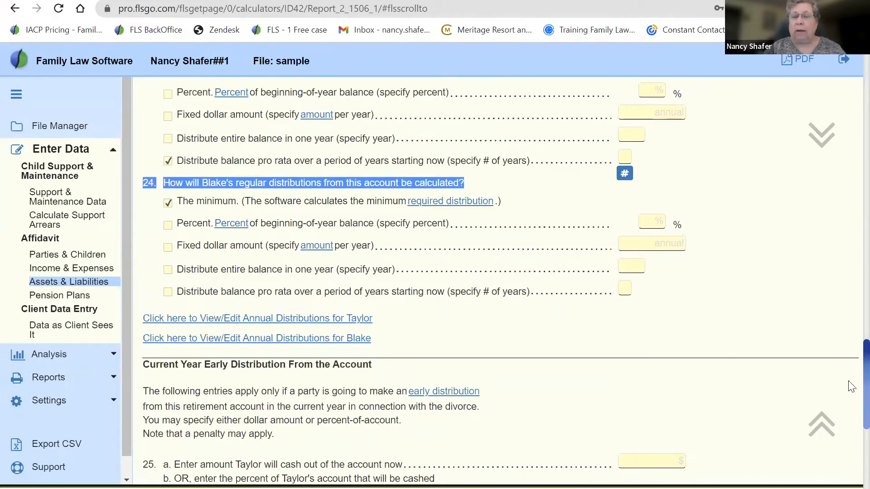
scroll(852, 384, "up", 8)
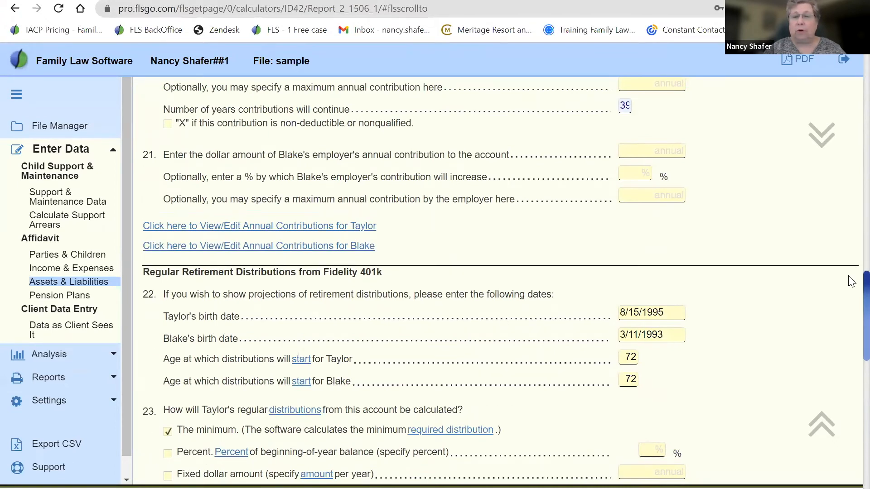
scroll(851, 284, "down", 8)
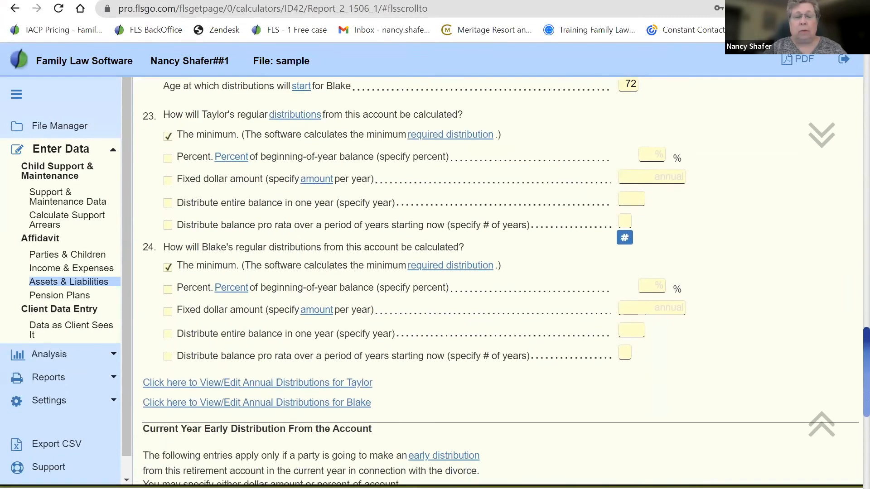
scroll(506, 281, "down", 5)
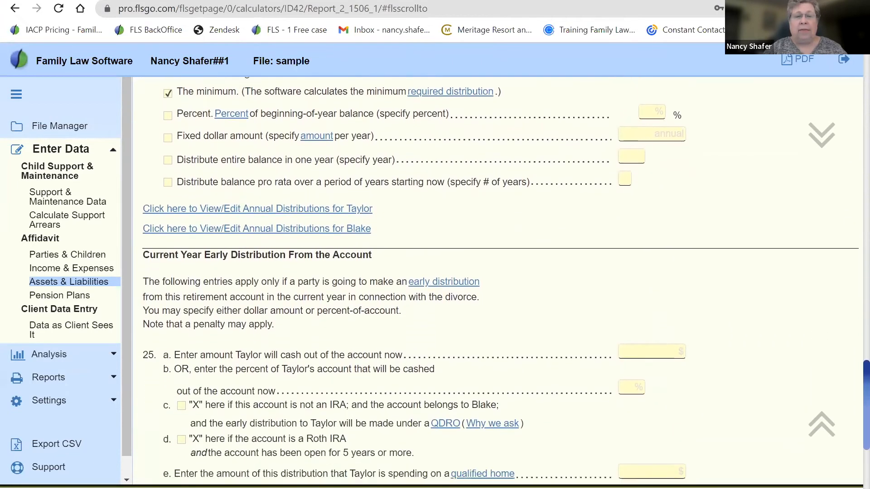
scroll(506, 281, "down", 2)
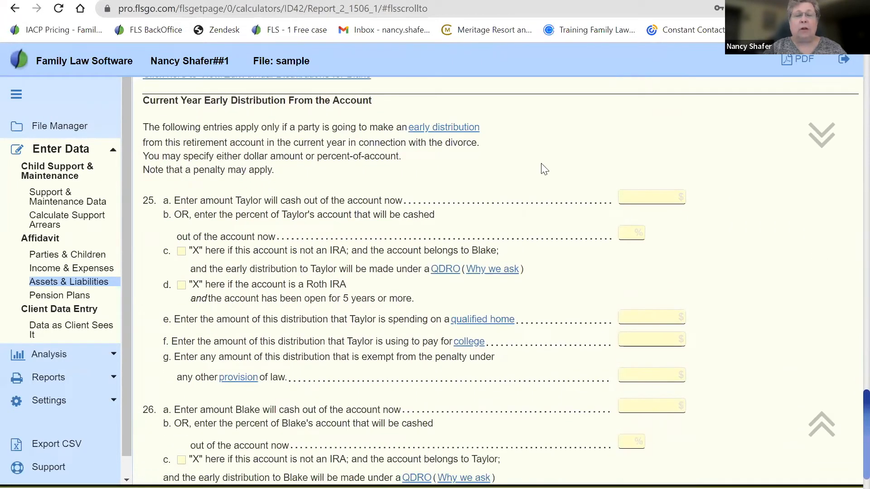
left_click_drag(384, 105, 331, 113)
left_click(144, 100)
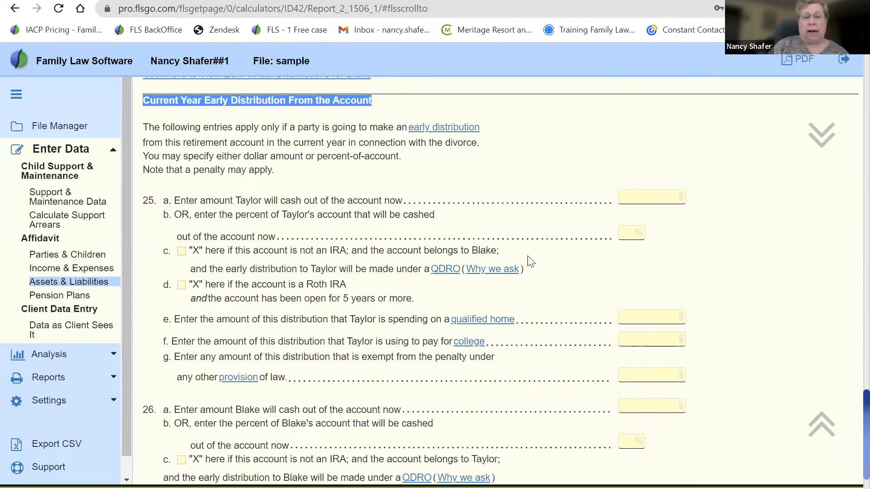
left_click(800, 272)
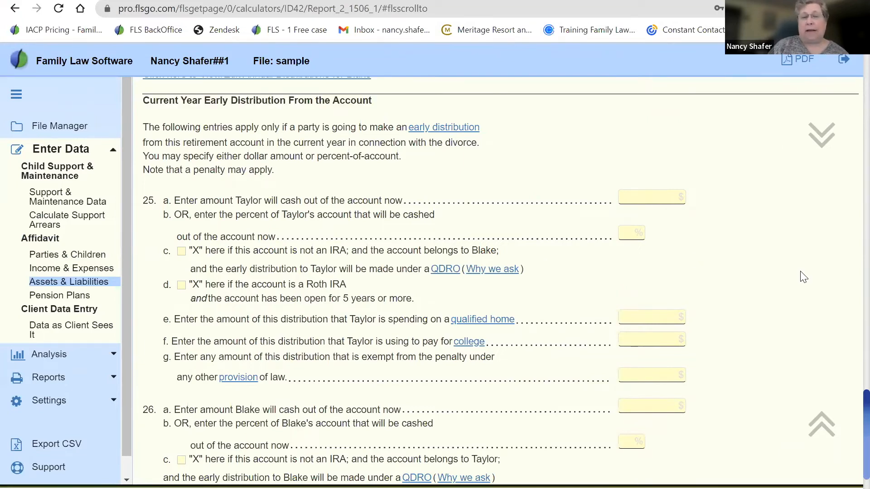
scroll(851, 411, "down", 4)
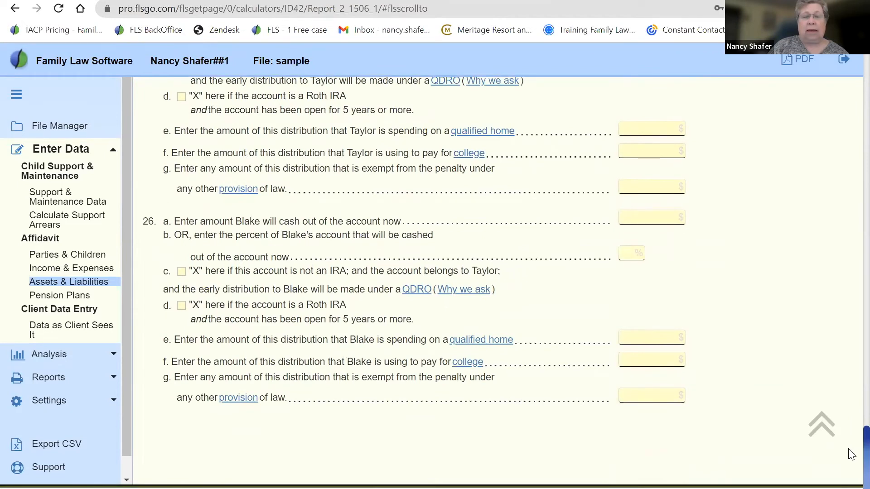
Look up the other legal exceptions to the early distribution penalty for Taylor's withdrawal, and return to the Fidelity 401k entries
scroll(845, 443, "up", 1)
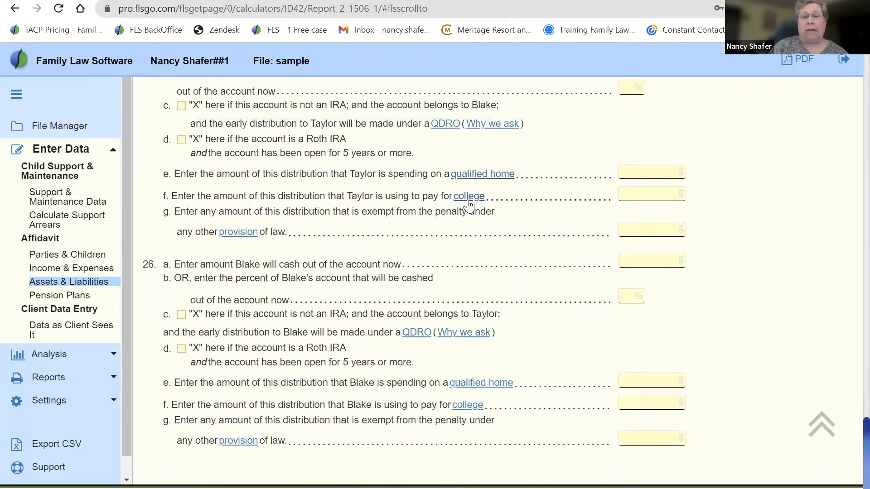
left_click_drag(362, 212, 519, 220)
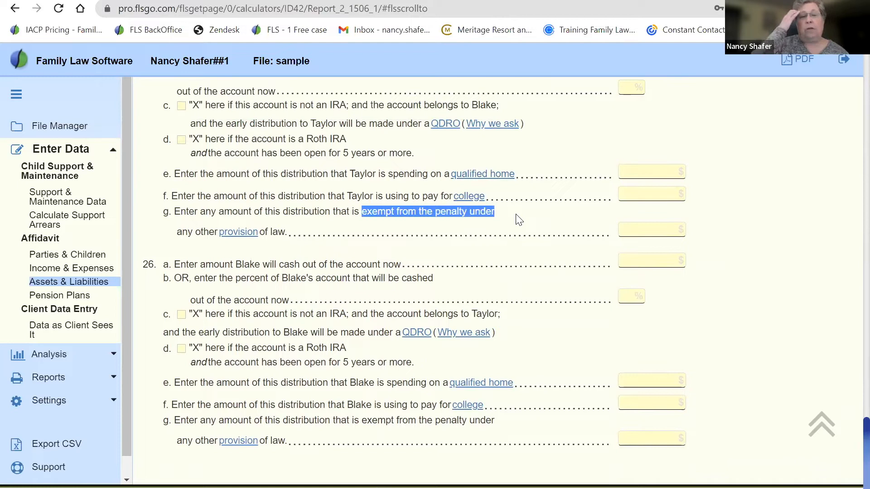
left_click(234, 235)
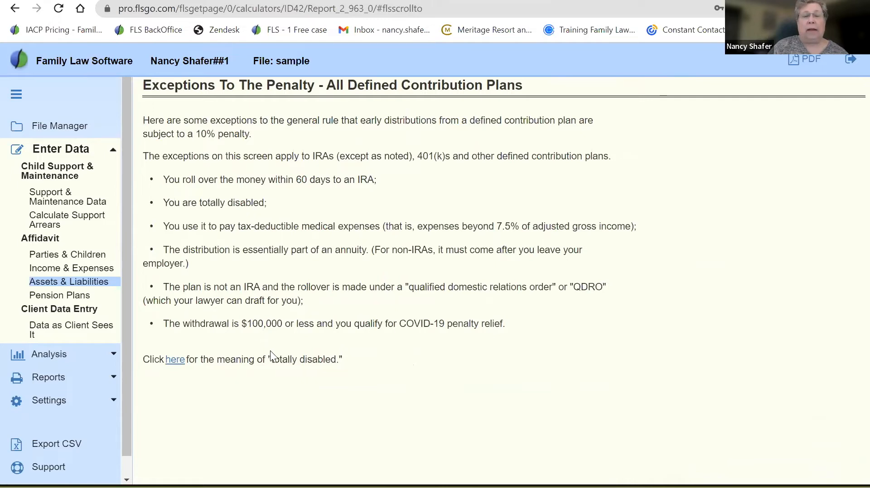
right_click(15, 9)
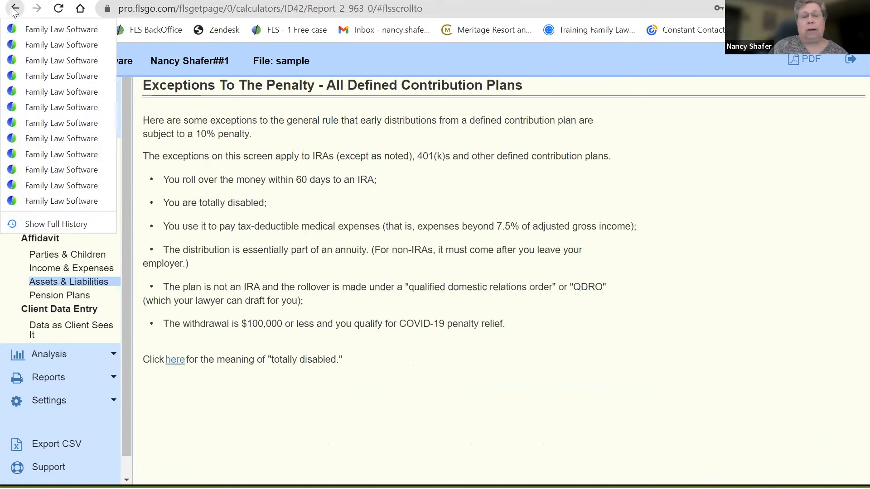
left_click(15, 9)
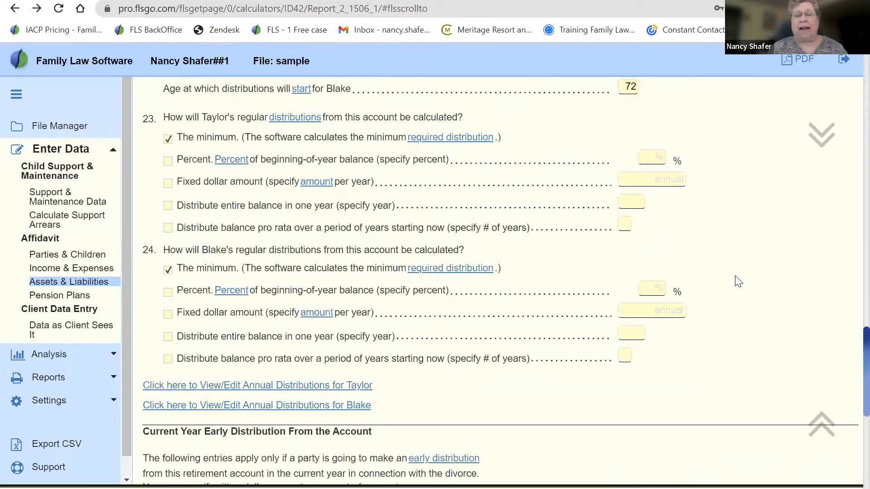
Examine Blake's projected annual distributions from the Fidelity 401k, particularly the years 2065 to 2069, and return to the account entries
scroll(739, 281, "down", 2)
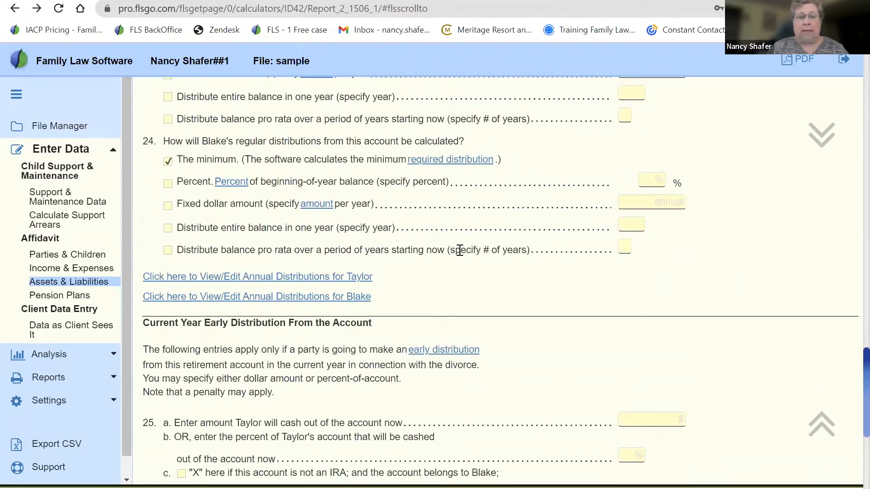
left_click(268, 299)
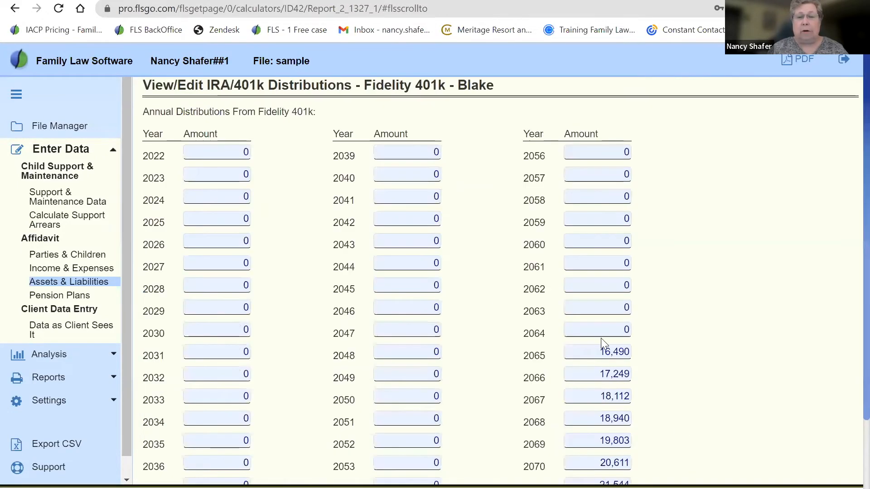
left_click_drag(603, 352, 636, 360)
left_click(600, 372)
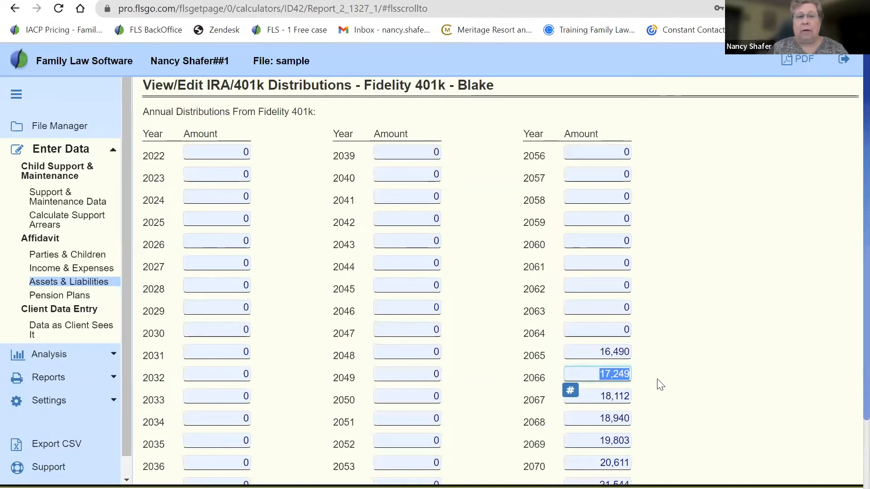
left_click(594, 396)
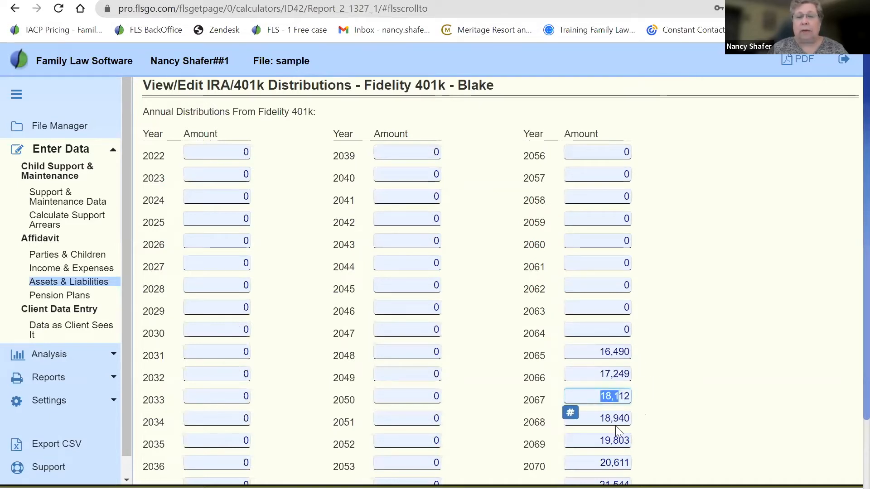
left_click(600, 440)
left_click_drag(600, 437, 635, 448)
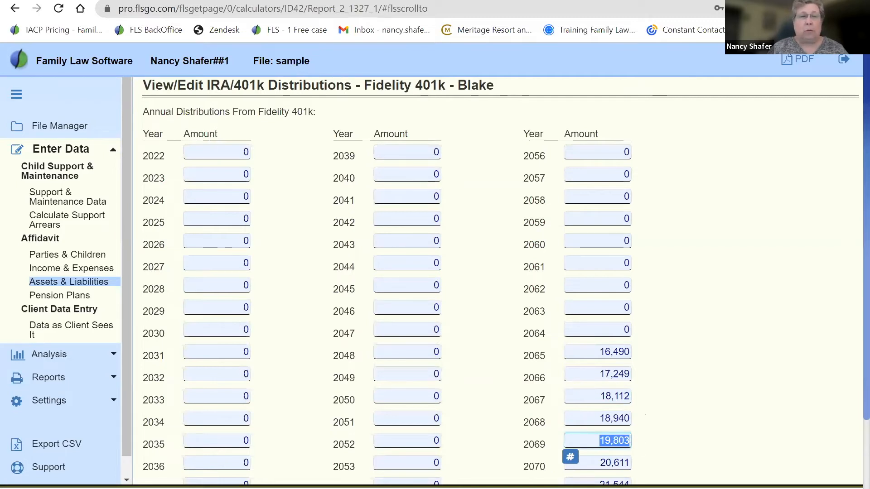
left_click(15, 8)
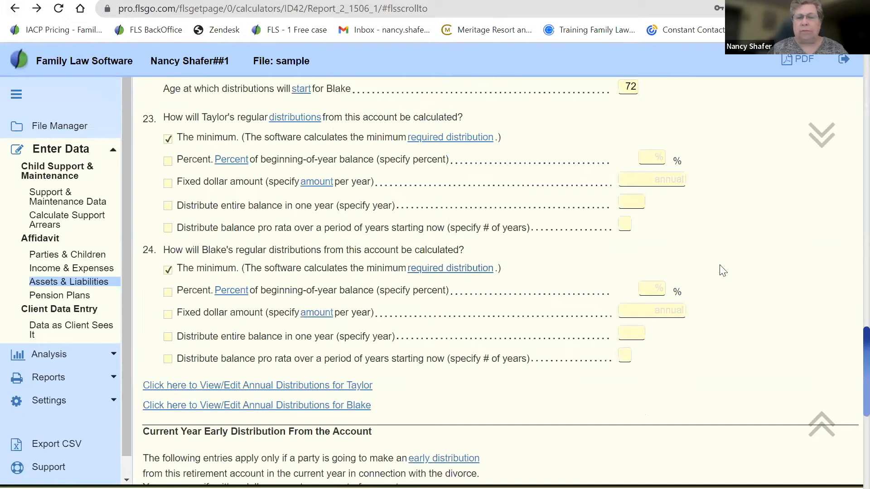
Review the current-year early distribution entries for Taylor and Blake through to the end of the Fidelity 401k form
scroll(716, 283, "down", 5)
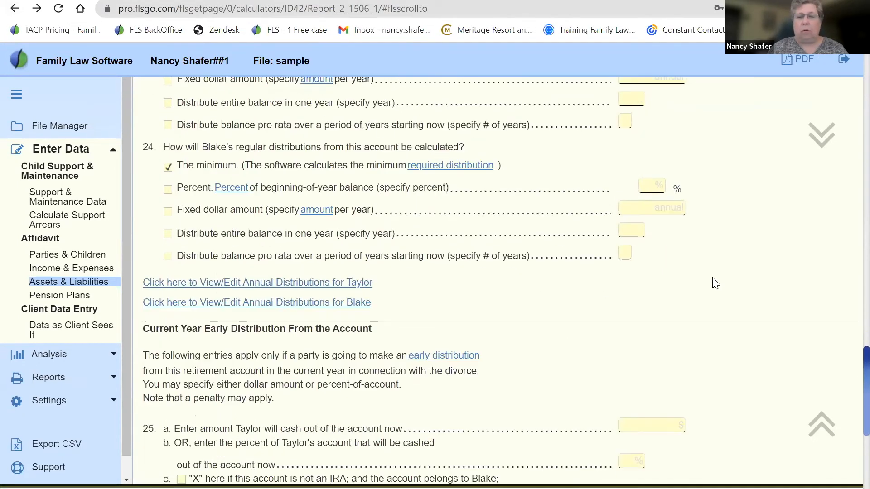
scroll(716, 283, "down", 3)
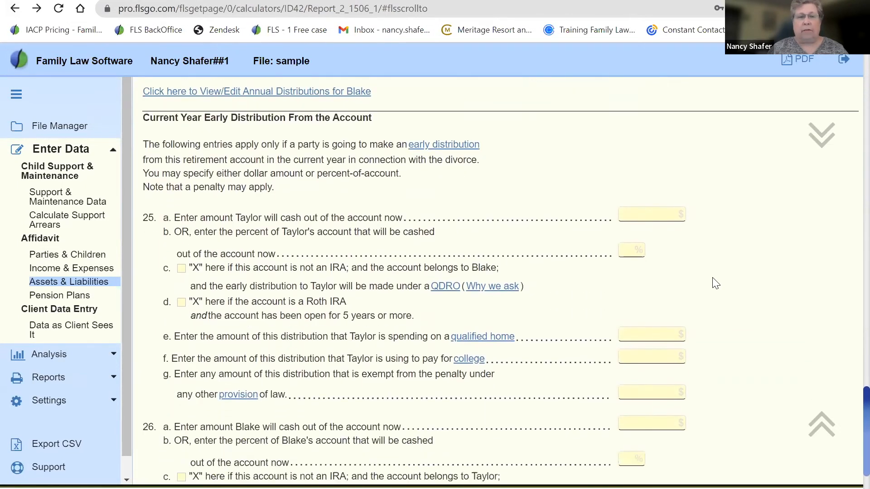
scroll(715, 283, "down", 3)
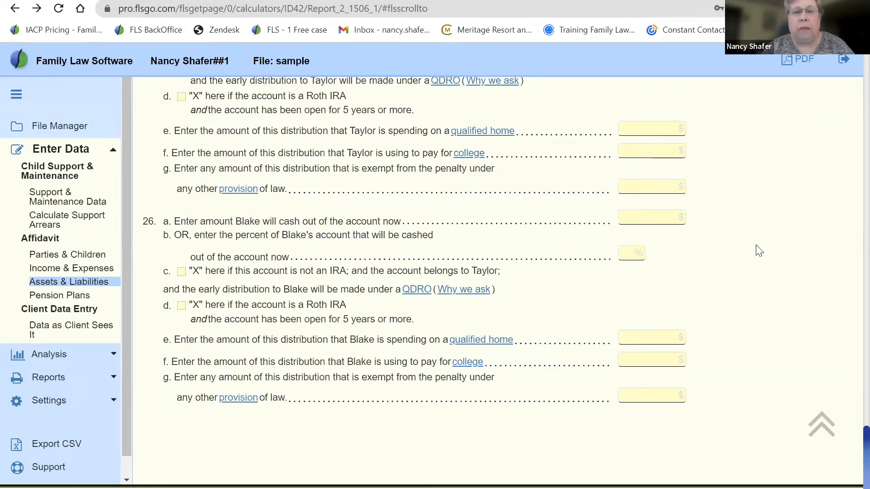
right_click(172, 424)
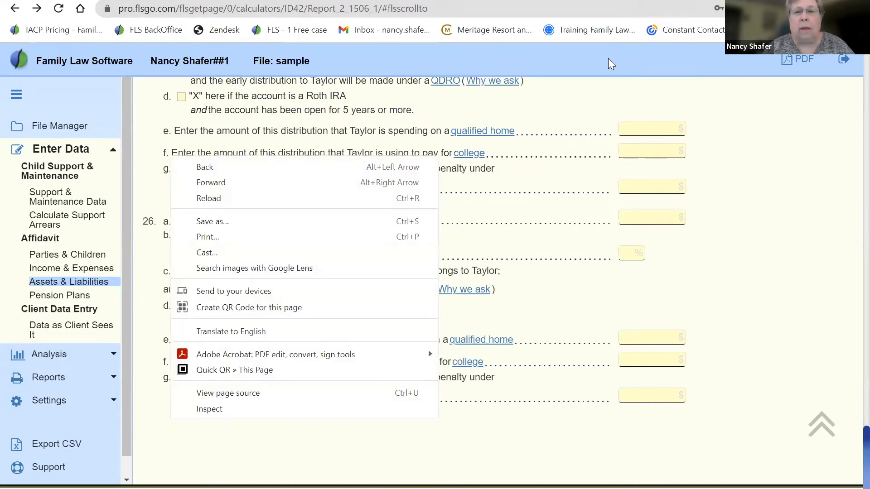
left_click(124, 303)
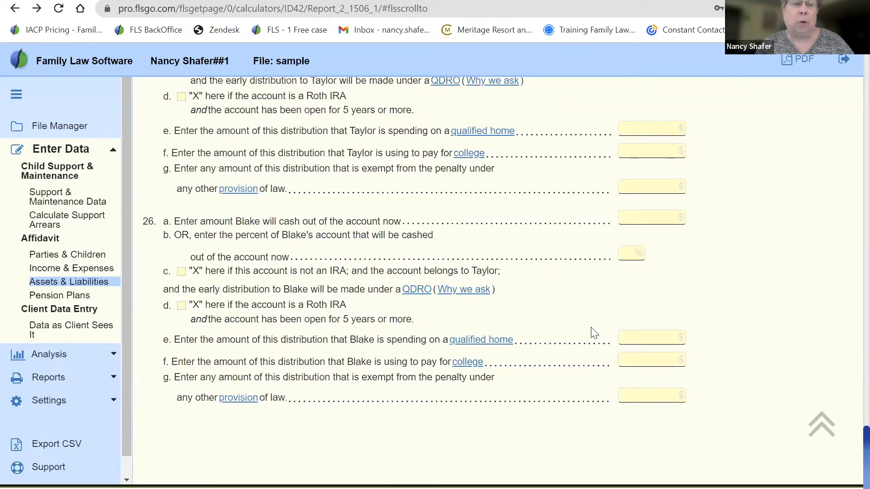
Open the file's Assumptions settings and examine them from the start year through to the case and court information
left_click(43, 402)
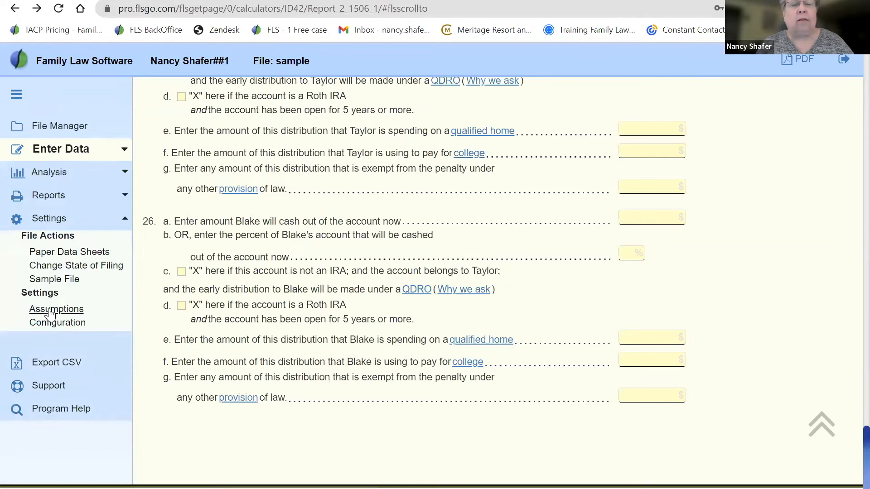
left_click(54, 310)
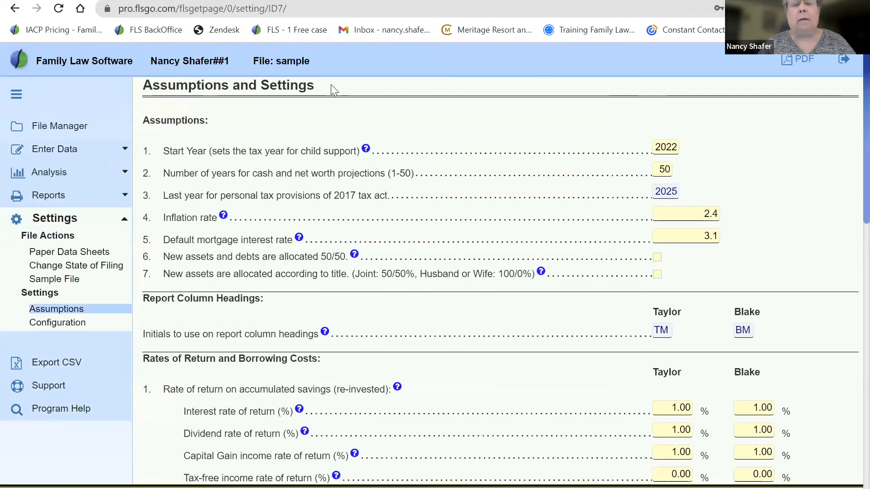
left_click_drag(327, 87, 143, 85)
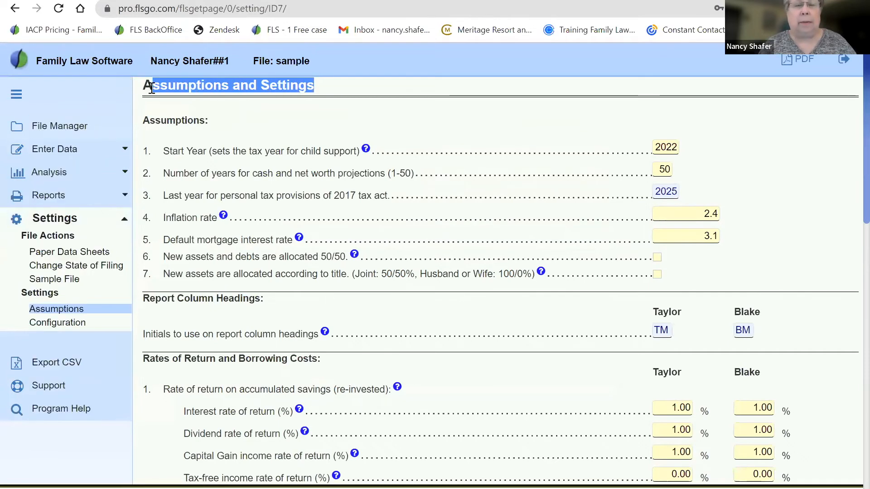
left_click_drag(146, 120, 231, 121)
left_click(253, 129)
scroll(252, 127, "down", 7)
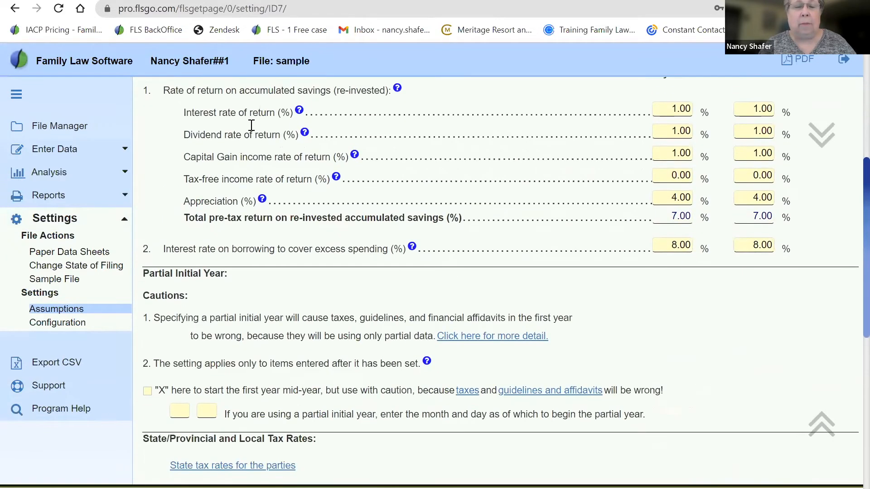
scroll(251, 129, "down", 7)
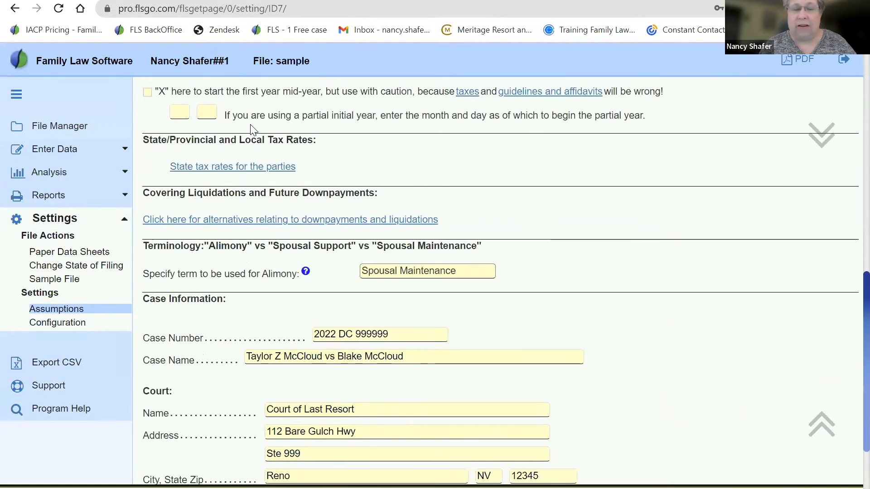
scroll(252, 129, "up", 14)
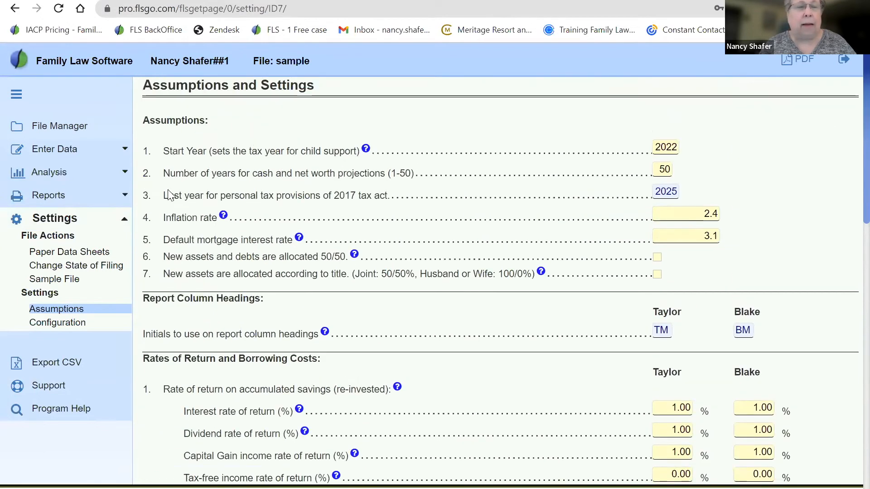
Open the Assumptions and Settings page through the For Lawyers section of the additional reports
left_click(50, 196)
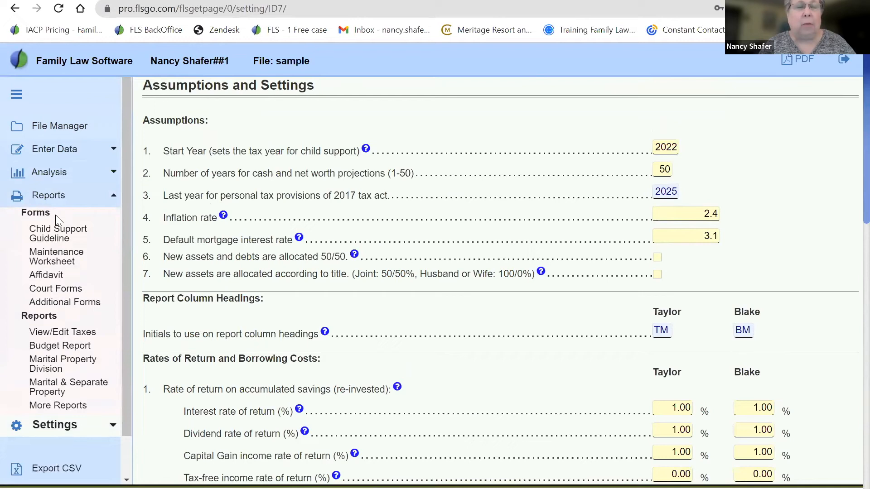
left_click(62, 408)
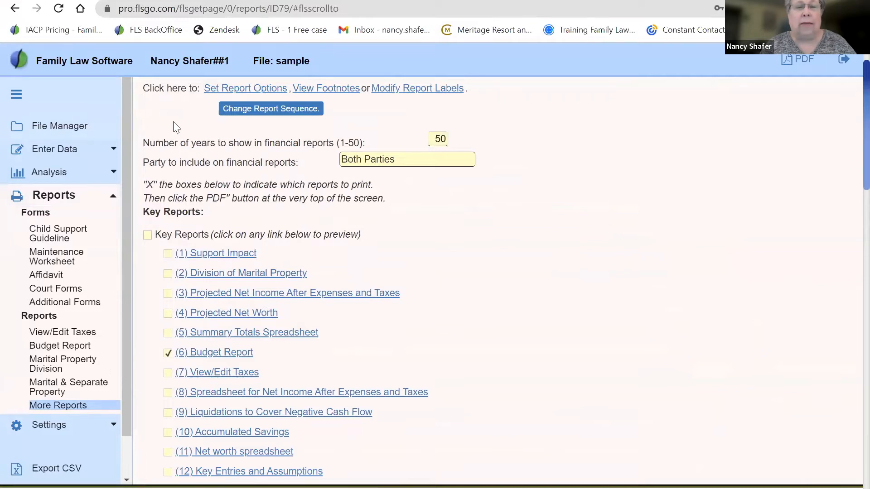
scroll(177, 120, "up", 1)
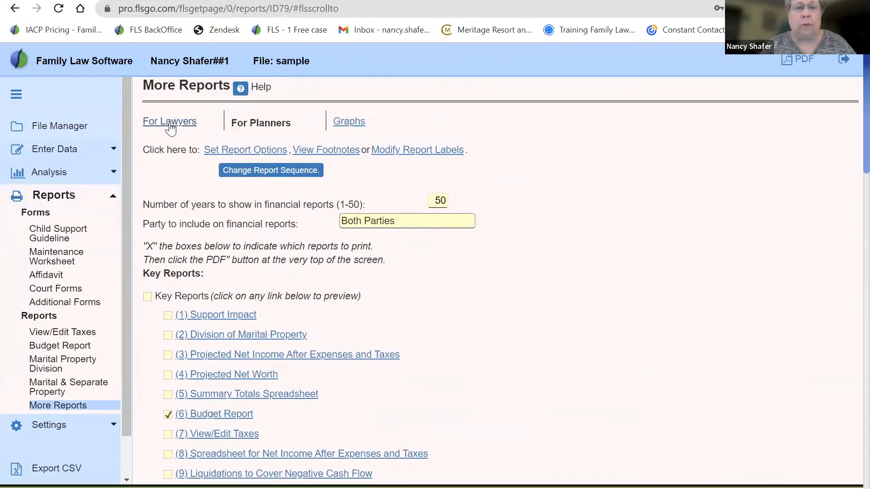
left_click(171, 122)
left_click(158, 210)
scroll(402, 148, "up", 1)
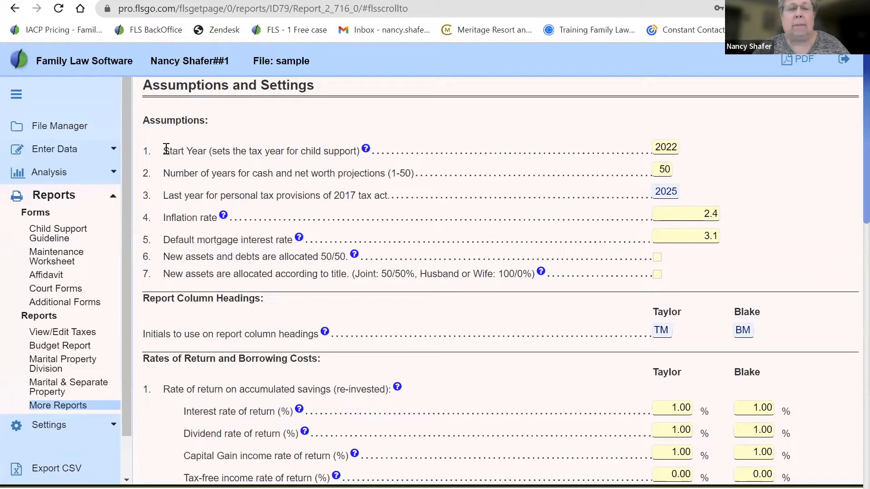
Set the start year to 2021 and open the View/Edit Taxes report to check its first year
left_click_drag(166, 150, 358, 151)
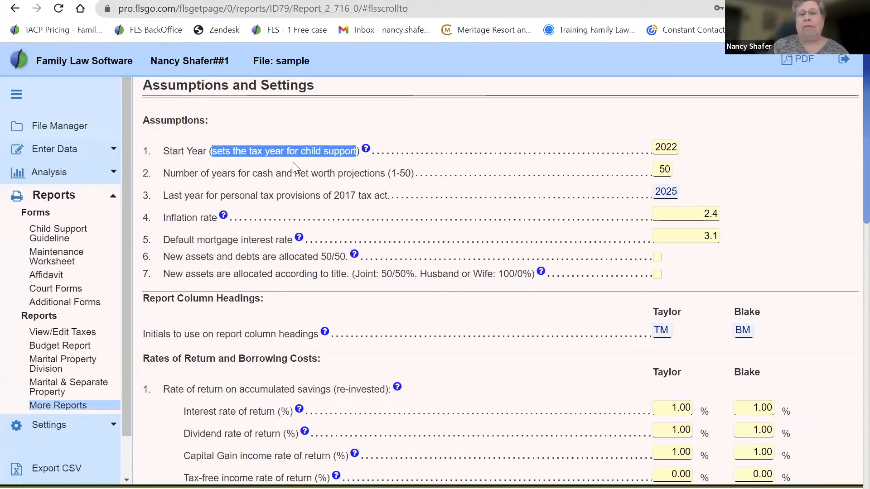
left_click(672, 147)
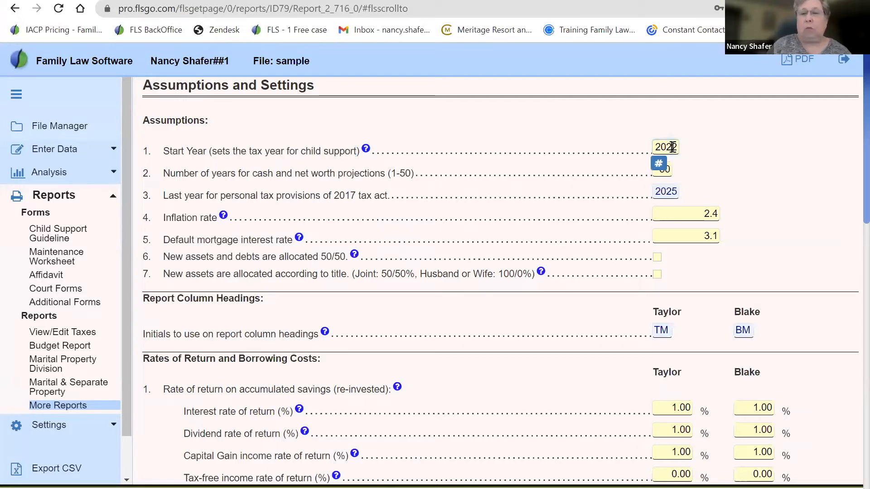
key("BackSpace")
type("1")
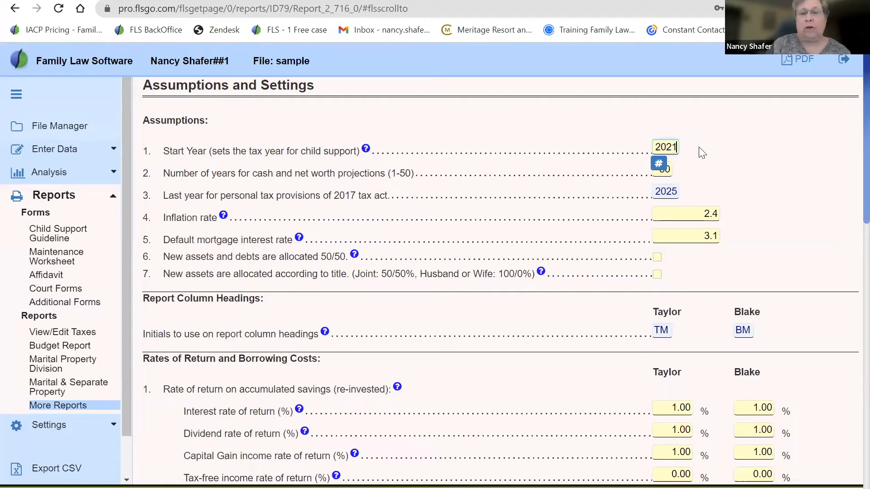
key("Tab")
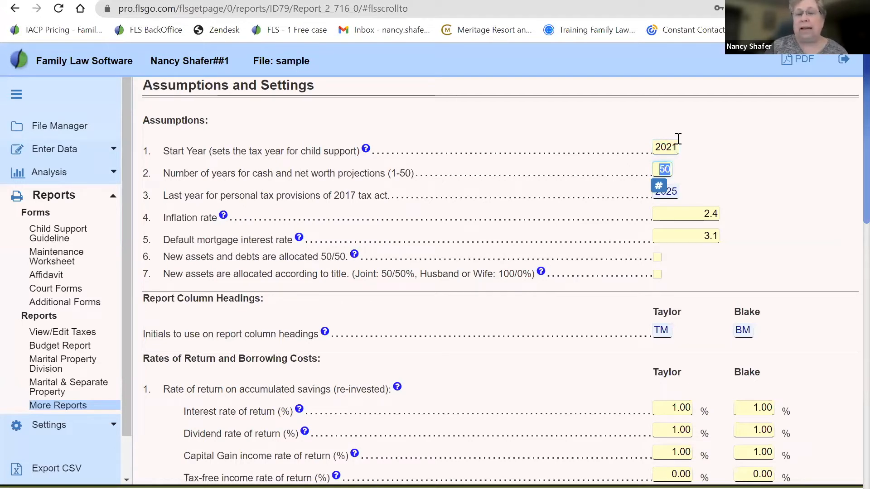
left_click(55, 338)
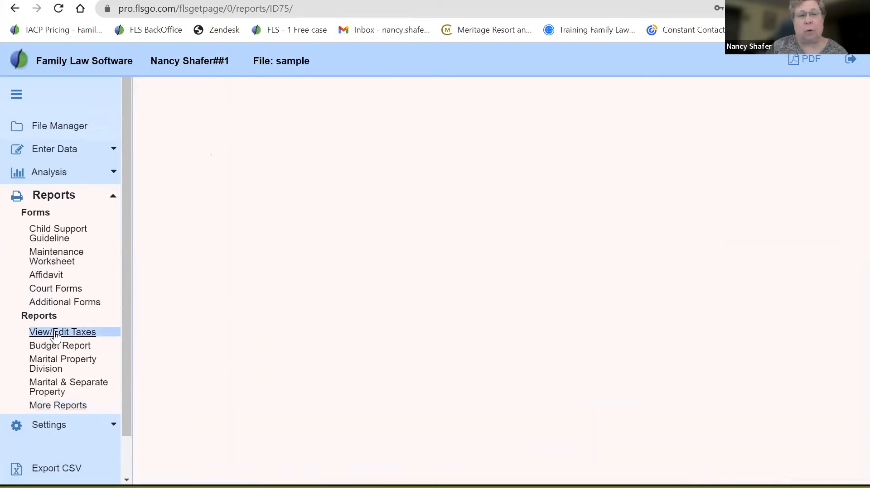
left_click(202, 144)
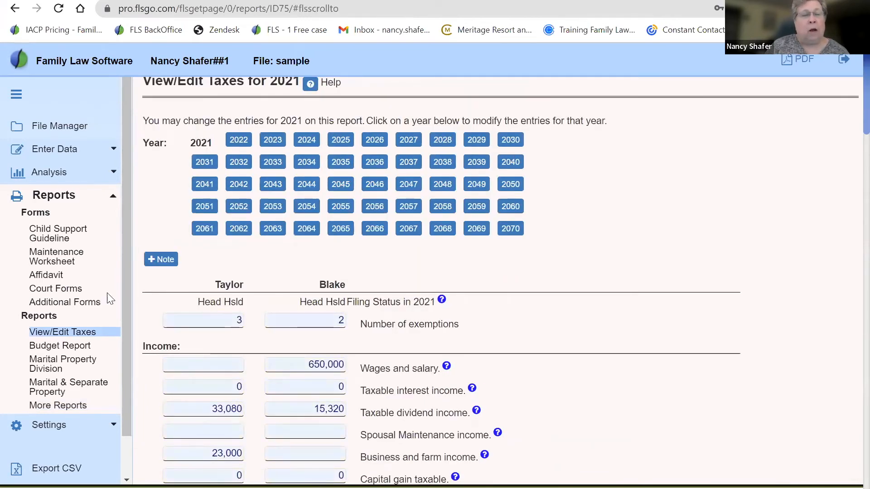
Return to the assumptions in the lawyers' reports and set the start year back to 2022
left_click(62, 407)
left_click(167, 250)
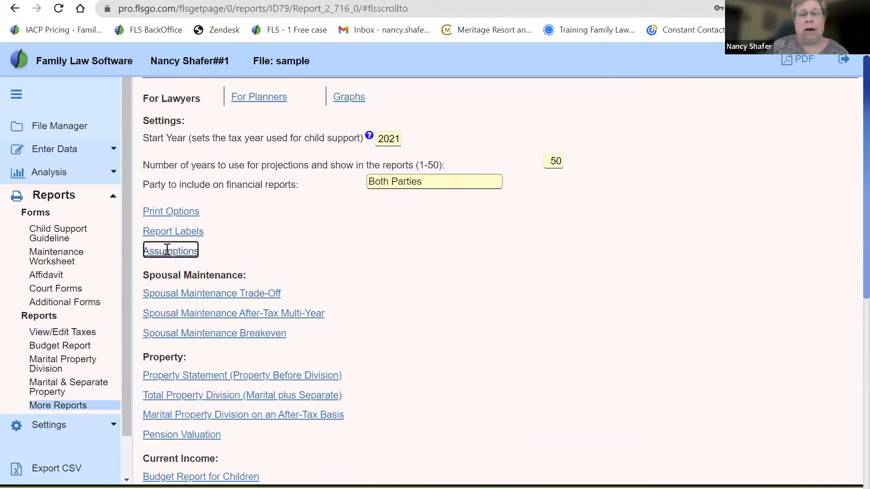
left_click_drag(669, 138, 675, 140)
type("22")
key("Tab")
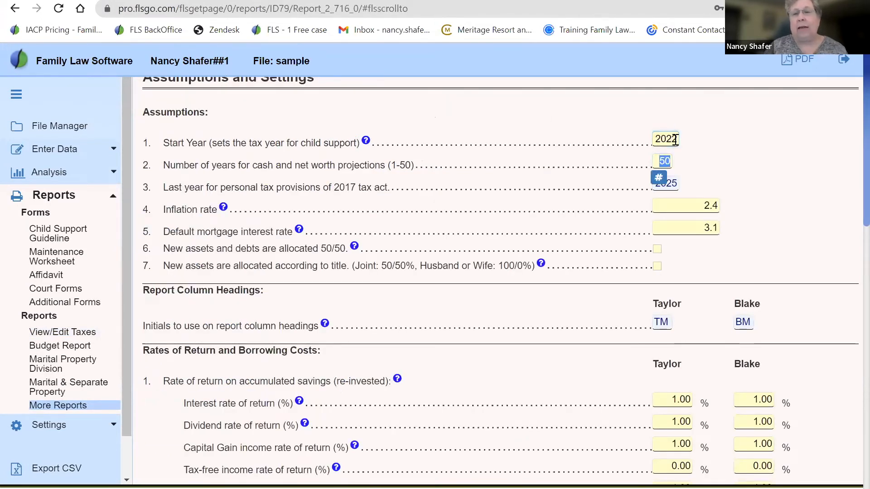
left_click(608, 143)
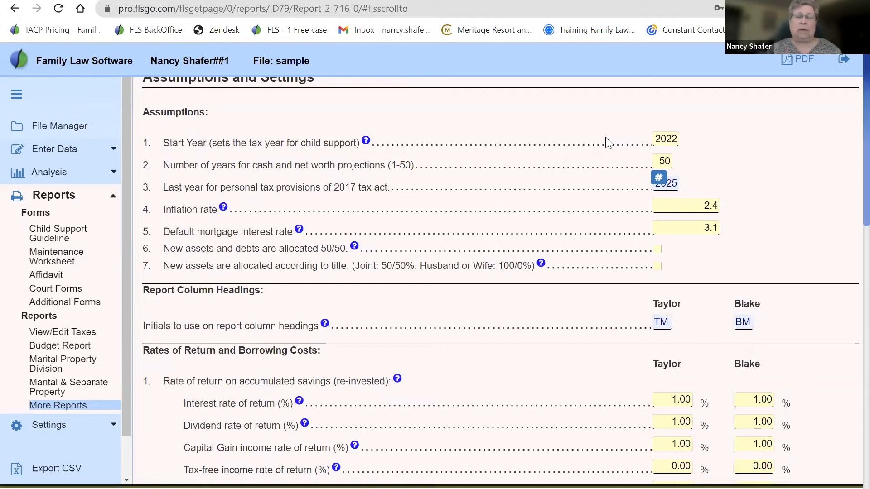
Examine the start year setting that determines the tax year for child support
left_click(663, 138)
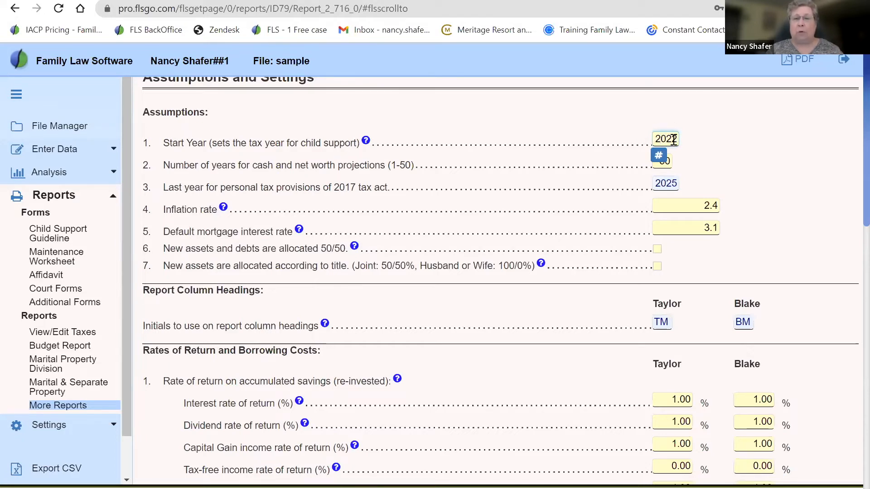
left_click_drag(673, 140, 682, 144)
left_click(556, 122)
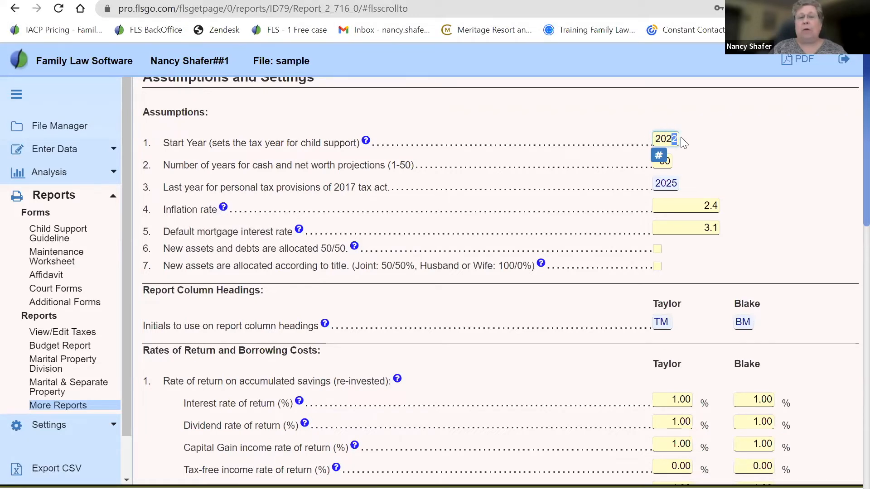
left_click(609, 110)
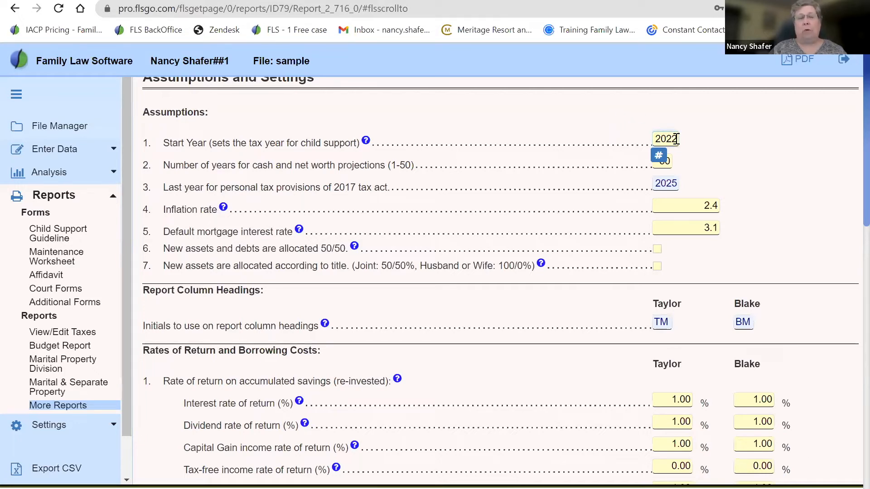
left_click(264, 131)
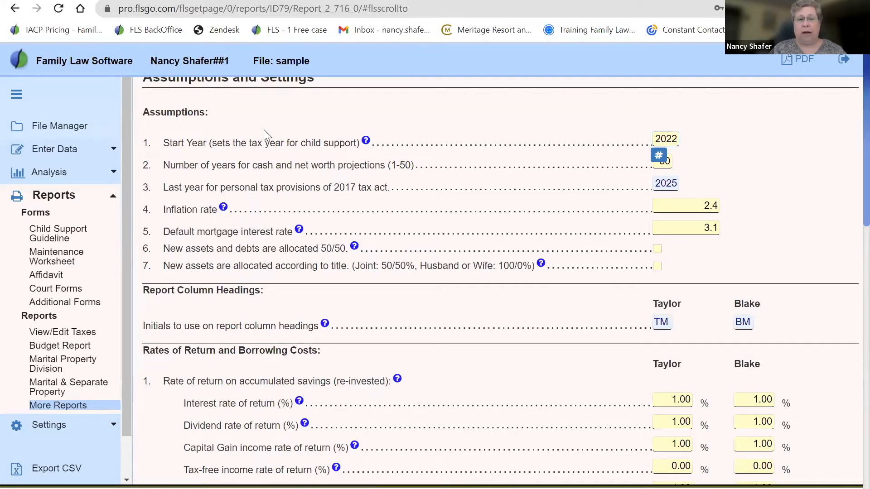
Set the number of years for cash and net worth projections to 10
scroll(264, 130, "down", 1)
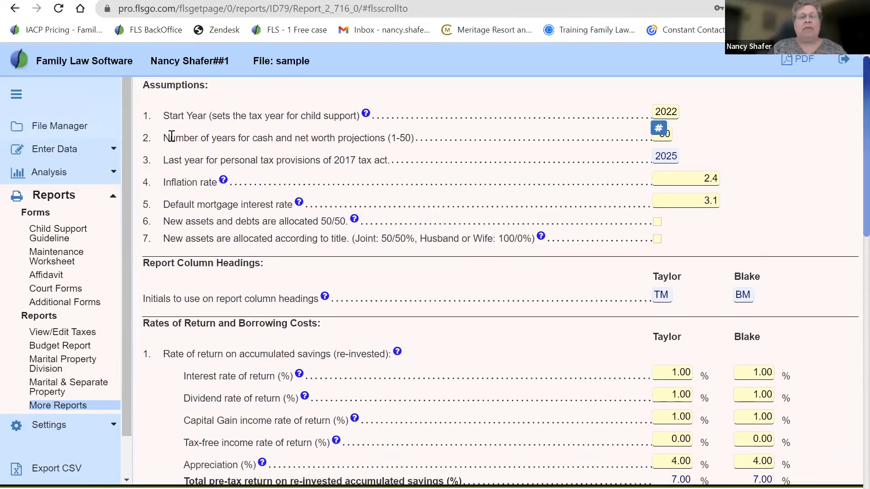
left_click_drag(164, 137, 421, 136)
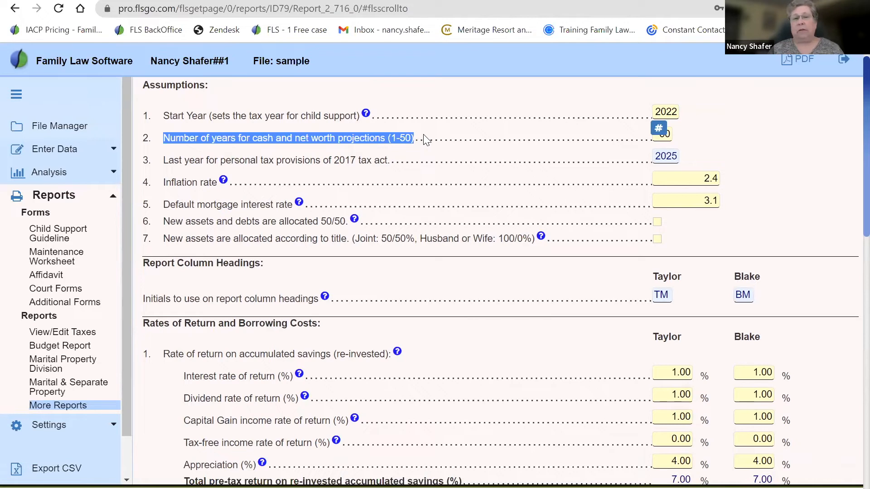
left_click(670, 135)
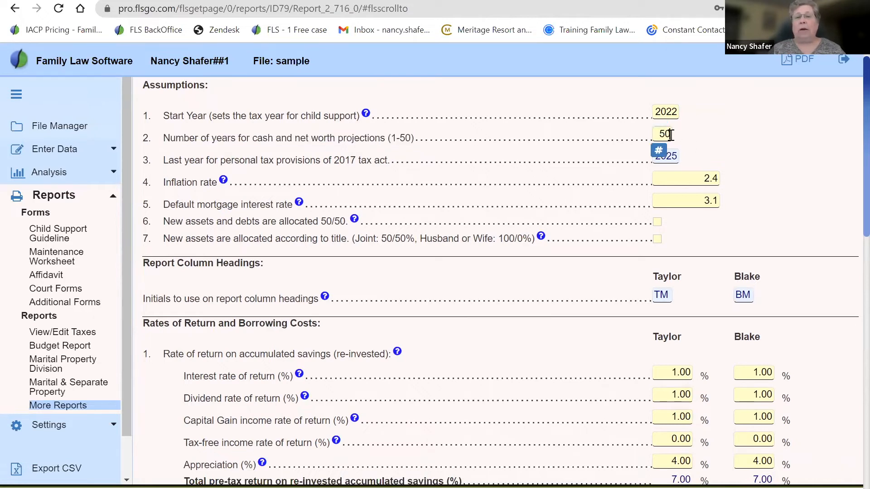
double_click(667, 133)
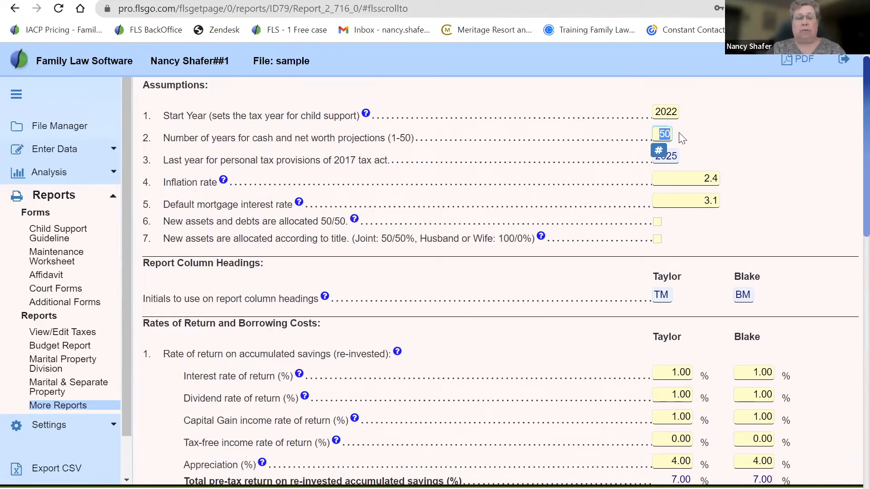
type("1")
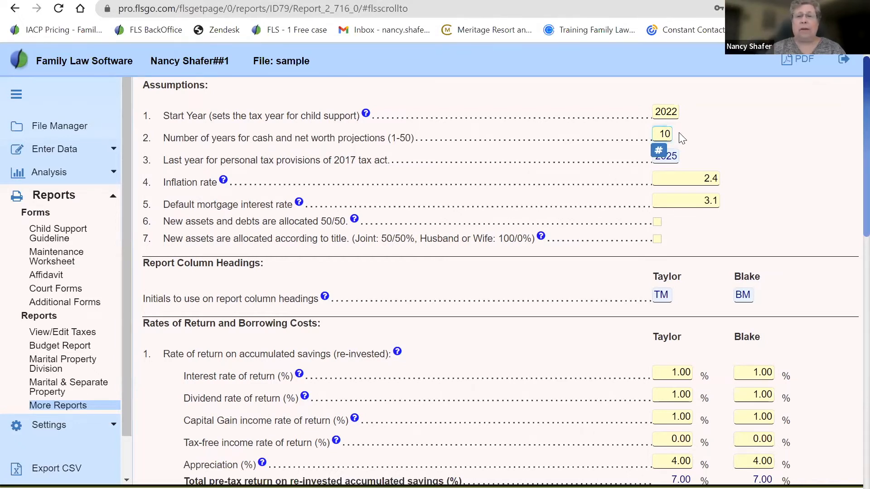
key("Tab")
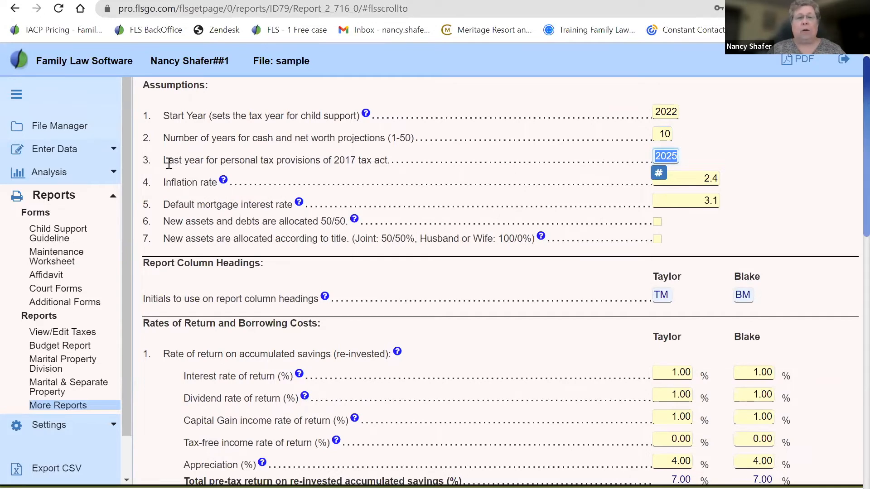
Examine the assumption for the last year of the 2017 tax act's personal tax provisions
left_click_drag(169, 162, 401, 164)
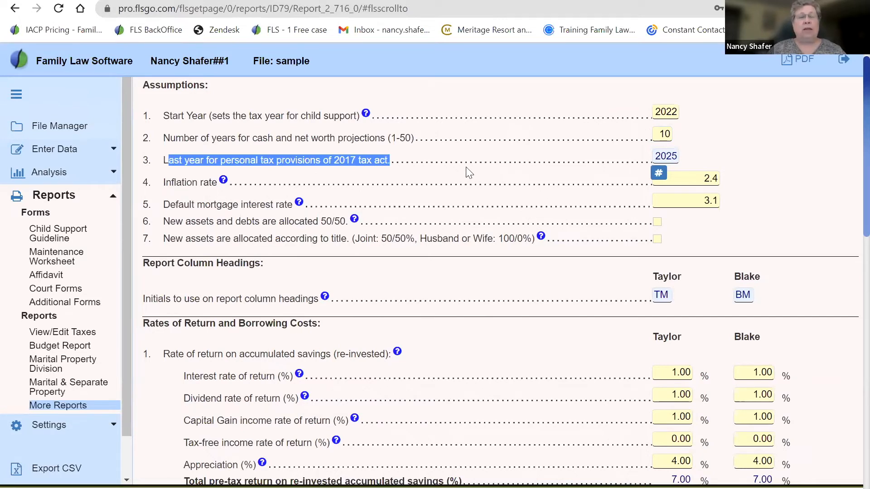
left_click(162, 160)
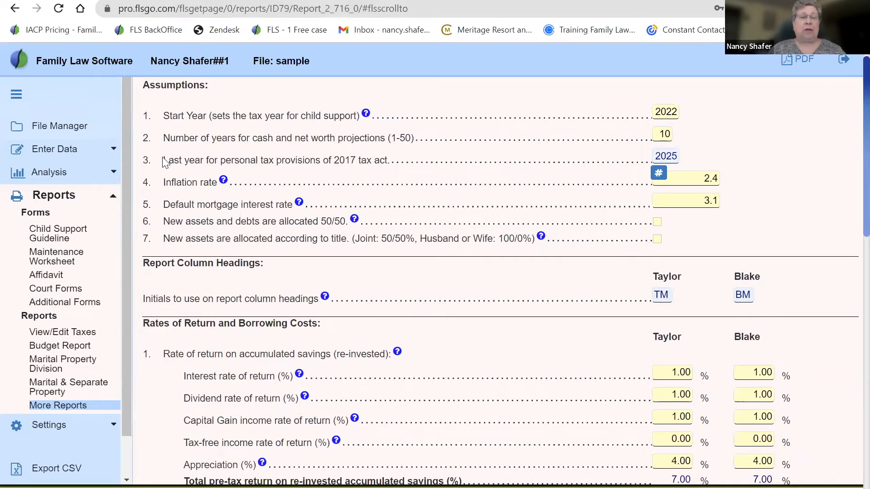
left_click_drag(163, 160, 394, 159)
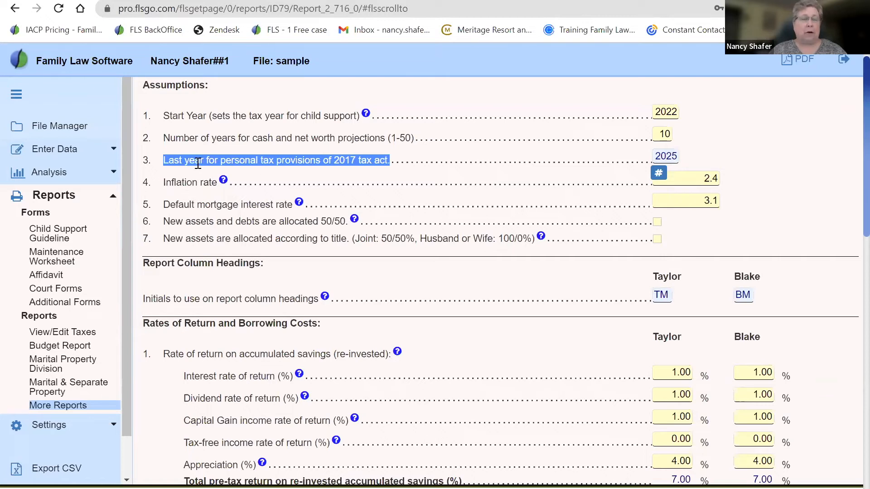
left_click(169, 168)
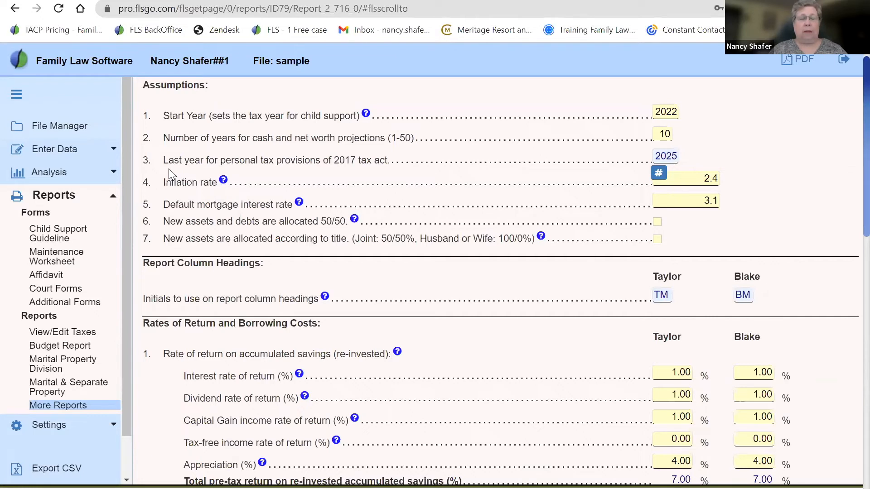
Examine the inflation rate assumption and read its help explanation on the rate's source and update frequency
left_click_drag(163, 183, 218, 182)
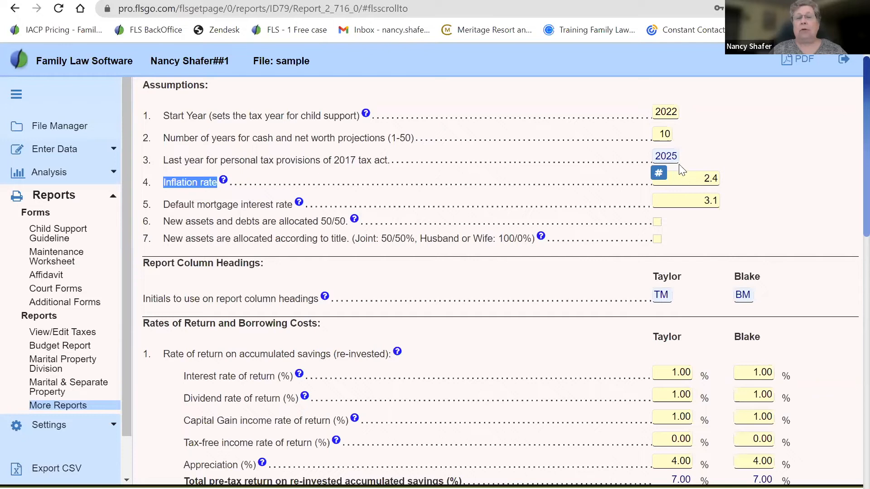
left_click(691, 165)
left_click(694, 180)
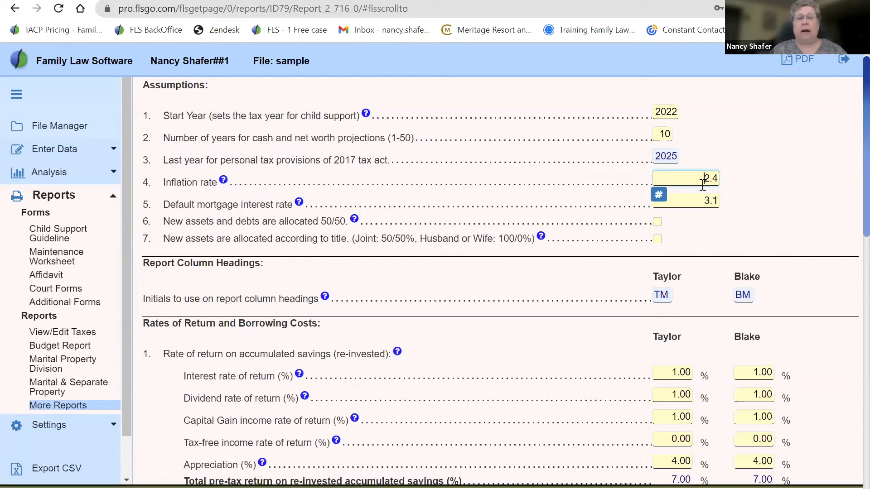
left_click(225, 180)
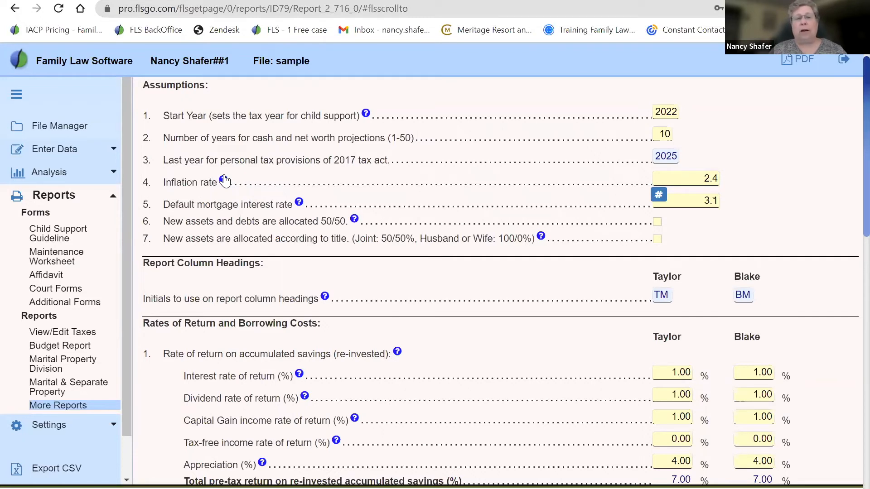
left_click(224, 179)
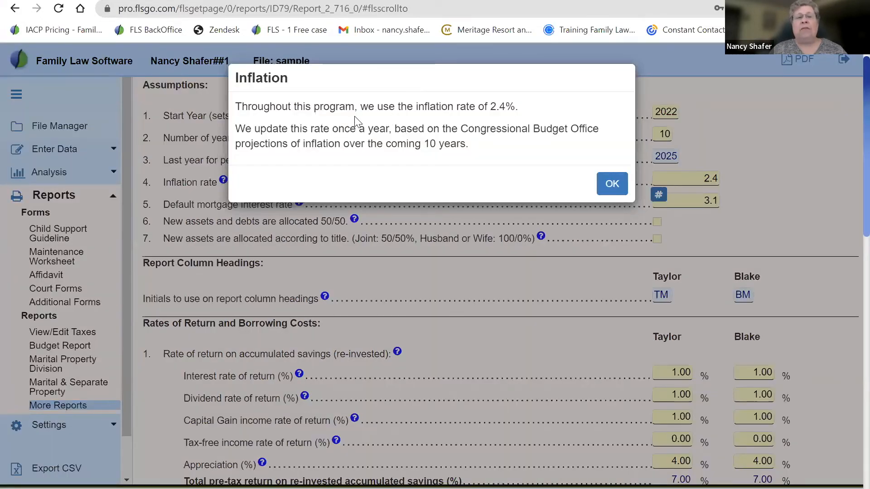
left_click_drag(368, 106, 522, 103)
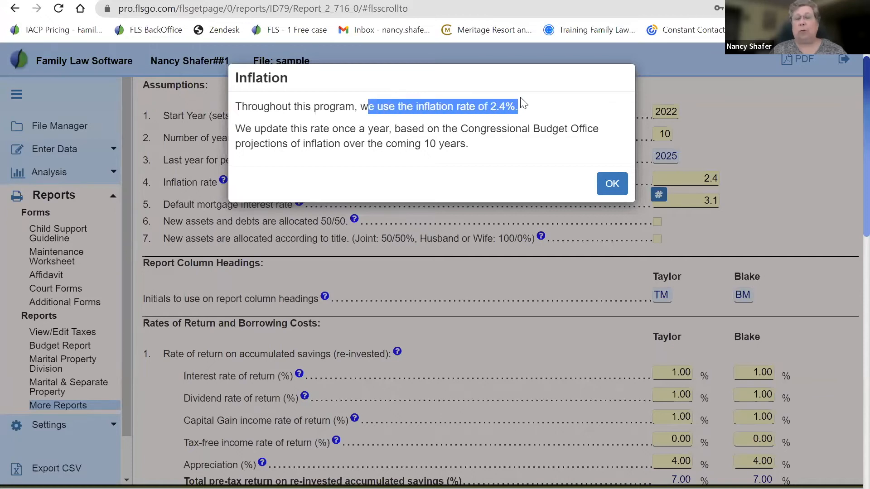
left_click(514, 147)
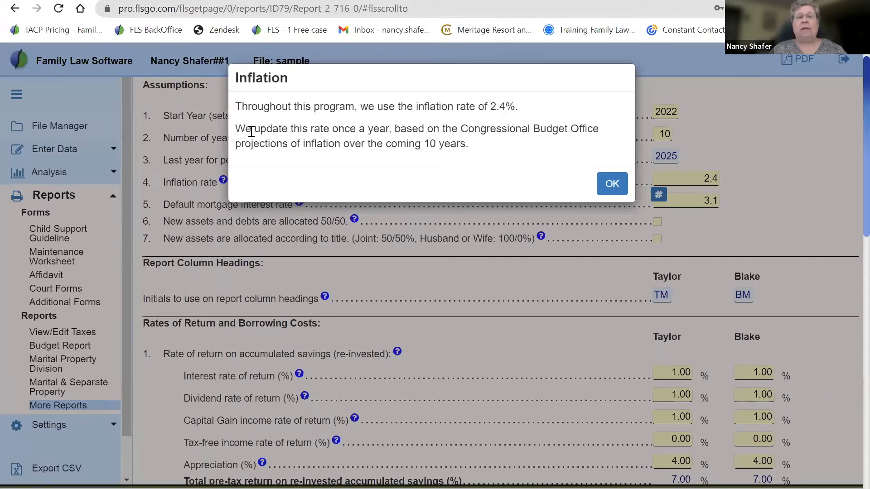
left_click_drag(255, 130, 519, 152)
left_click(420, 129)
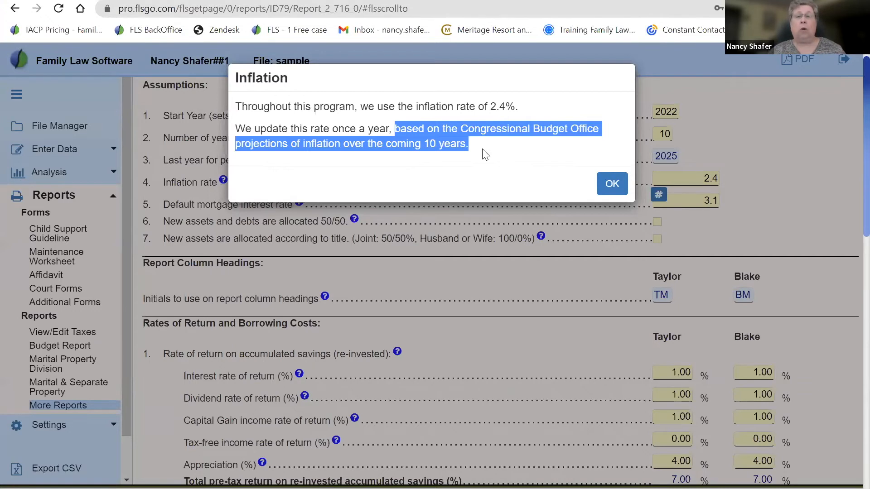
left_click(605, 186)
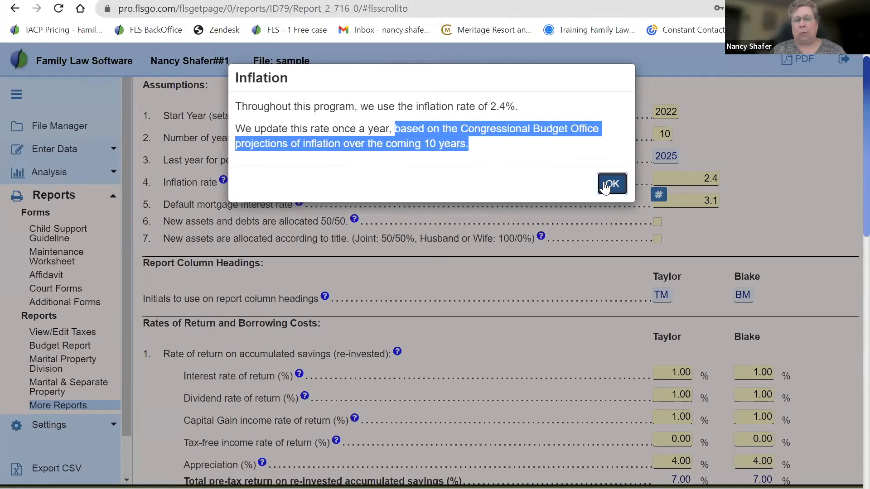
left_click(605, 184)
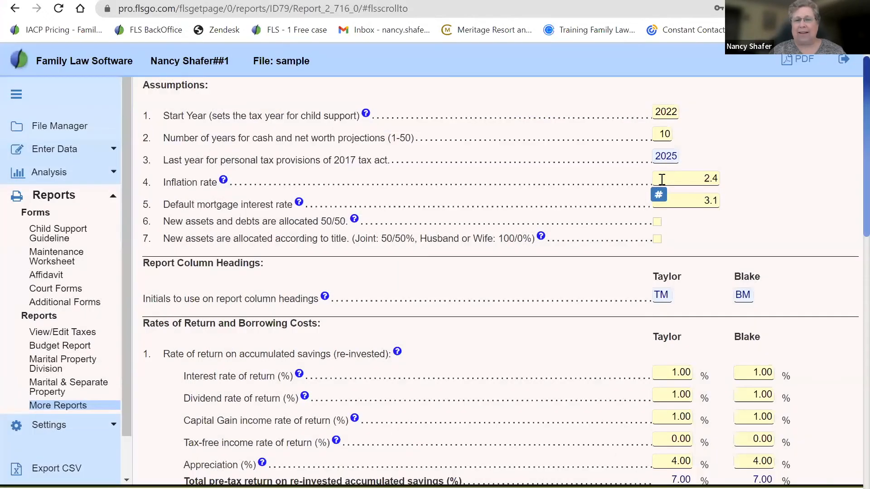
left_click(673, 176)
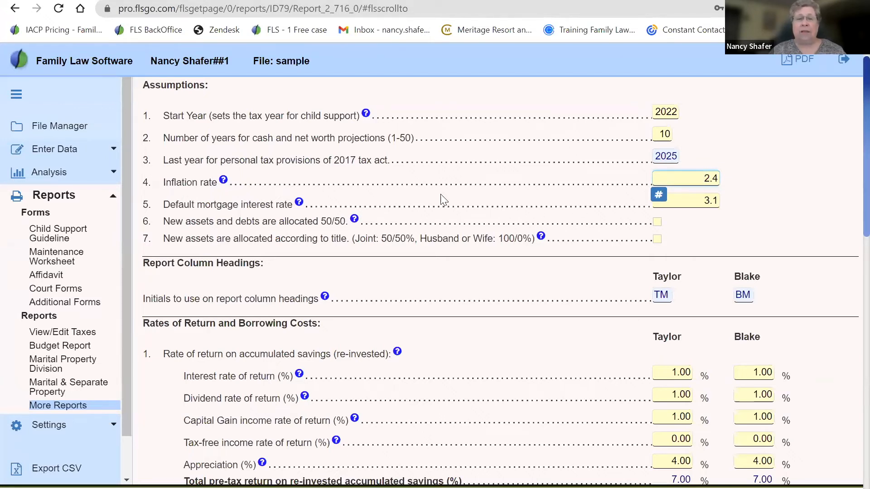
left_click(347, 203)
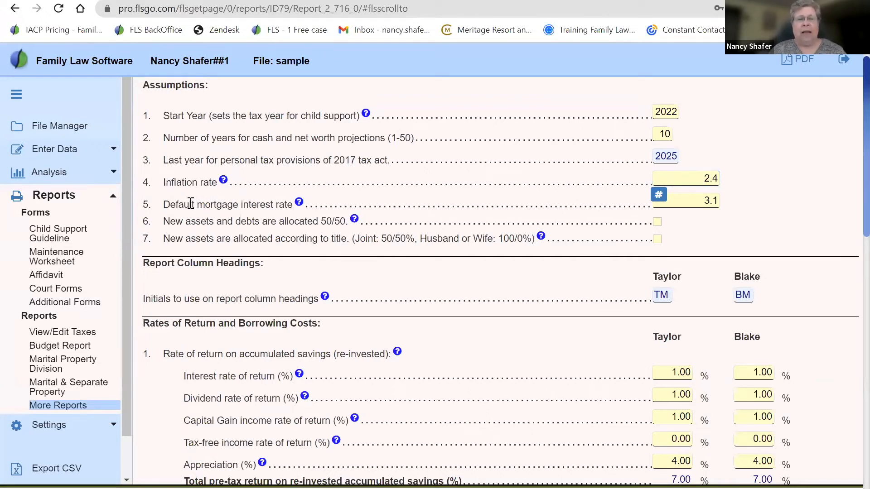
Read the help explanation for the default mortgage interest rate, including its source and when it applies
left_click_drag(164, 205, 293, 208)
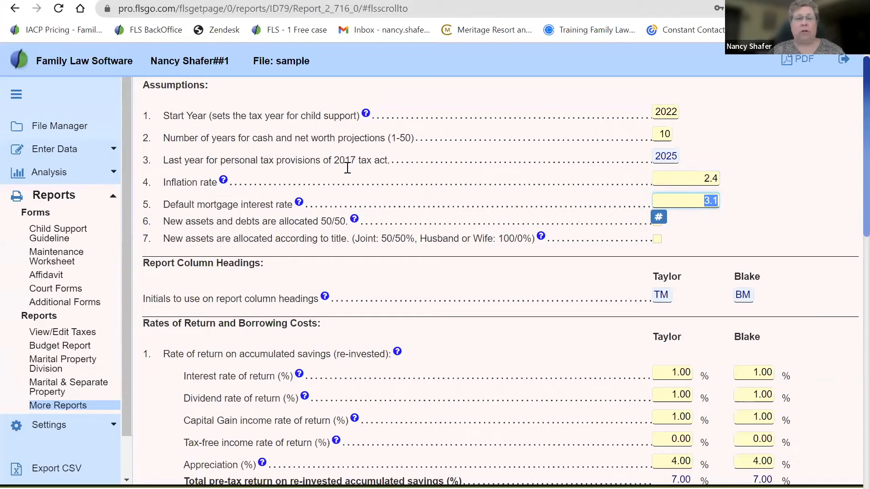
left_click(299, 202)
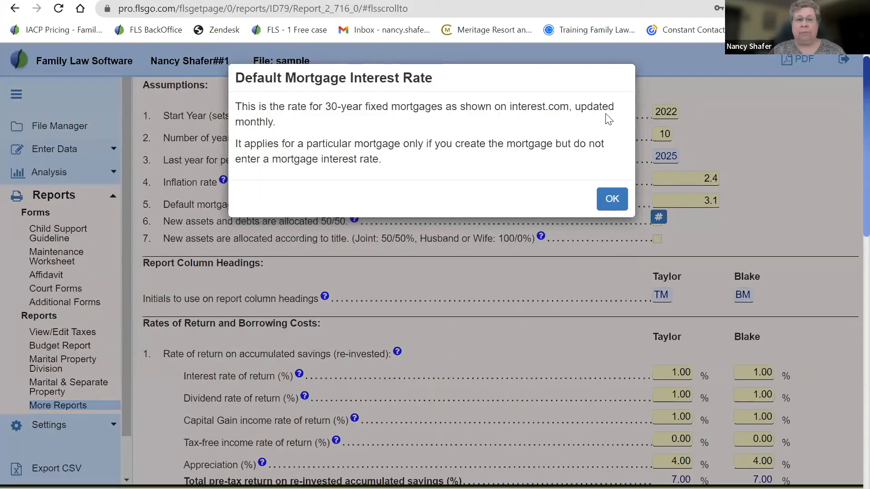
left_click_drag(489, 143, 594, 144)
left_click(612, 199)
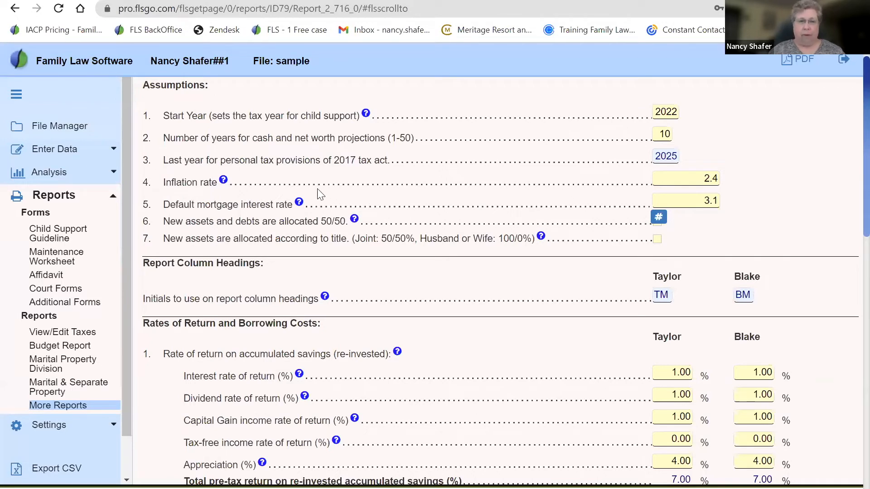
left_click(298, 203)
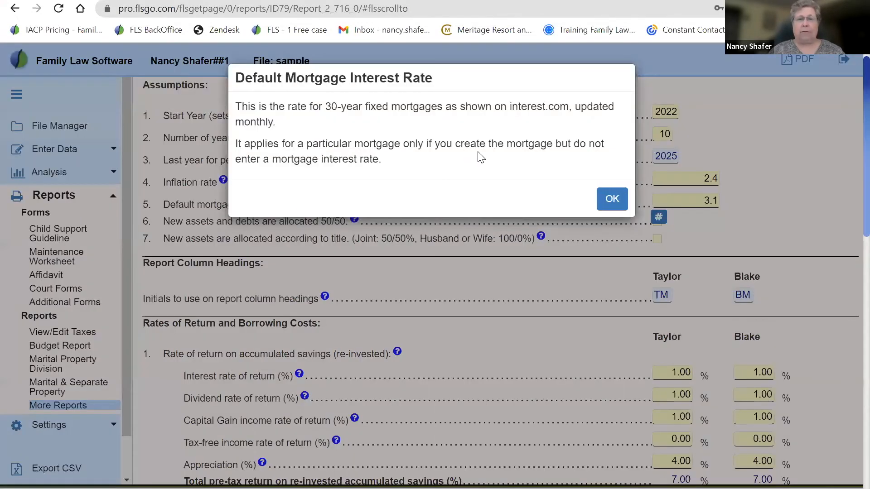
left_click_drag(321, 112, 580, 104)
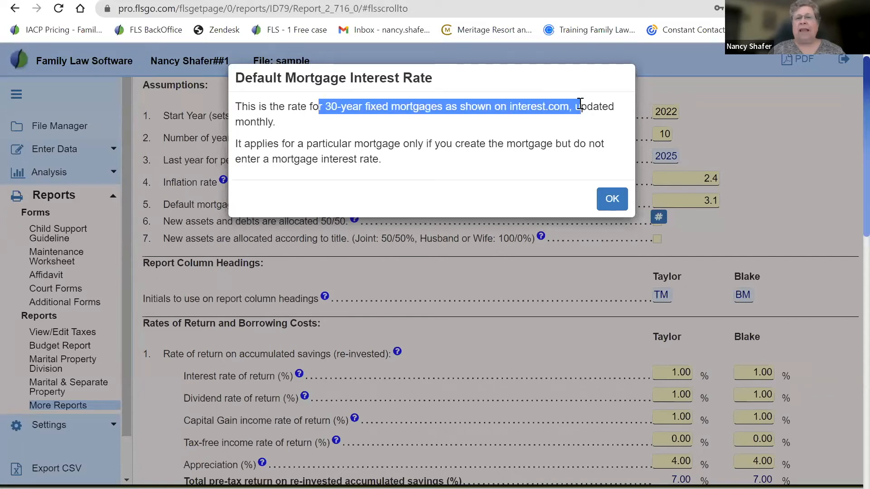
left_click(554, 128)
left_click(610, 200)
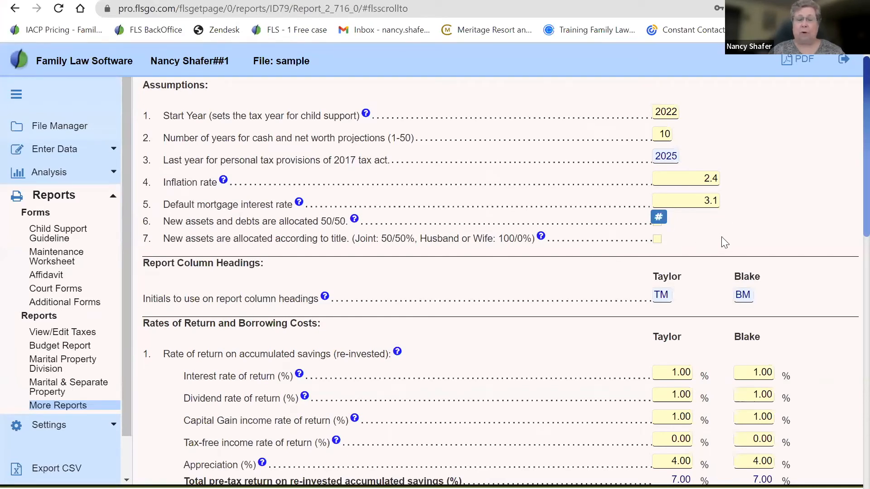
Examine the two options for allocating new assets, 50/50 and according to title
scroll(723, 238, "down", 1)
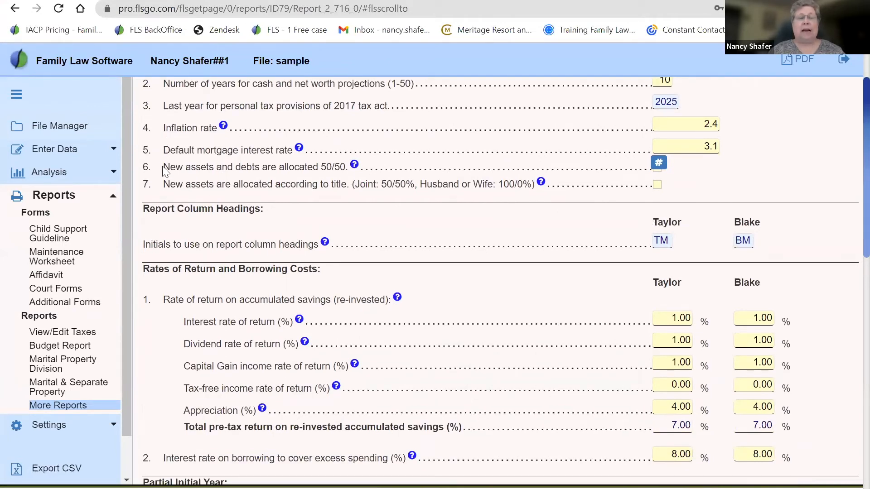
left_click_drag(166, 167, 356, 168)
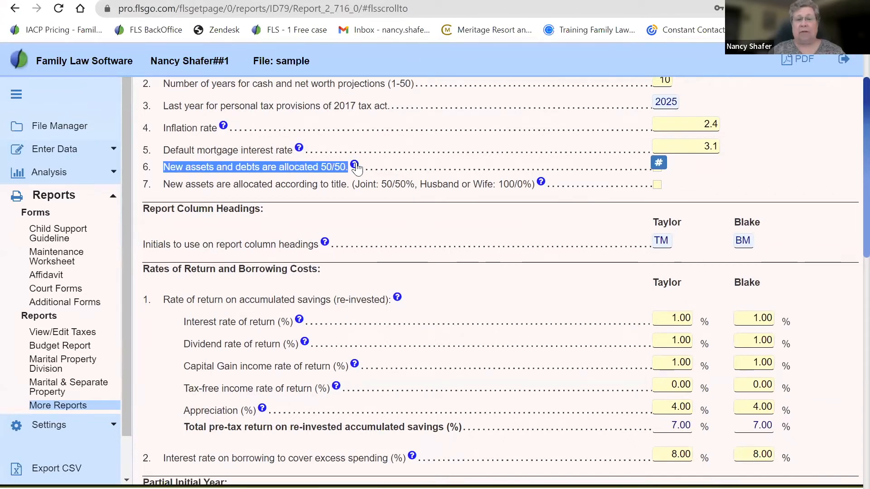
left_click_drag(471, 171, 527, 183)
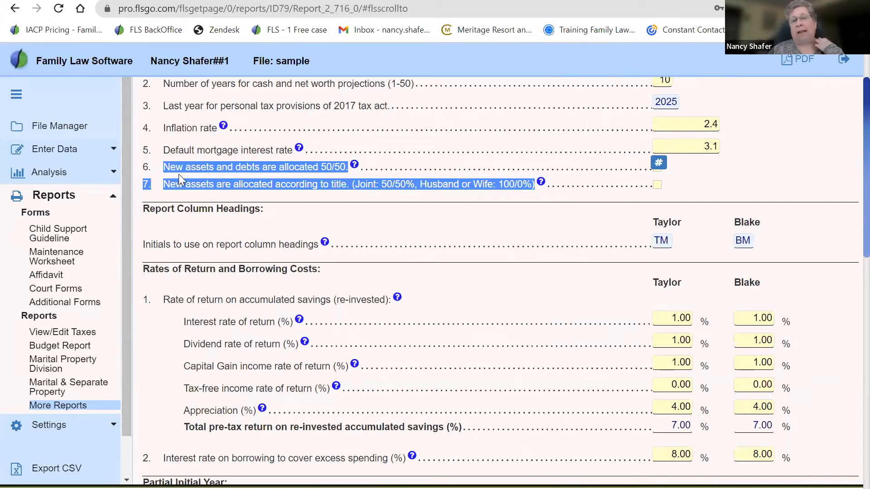
Open the Assets & Liabilities data entry page and examine its default percentage allocation options: no default, 50/50 and by title
left_click(62, 157)
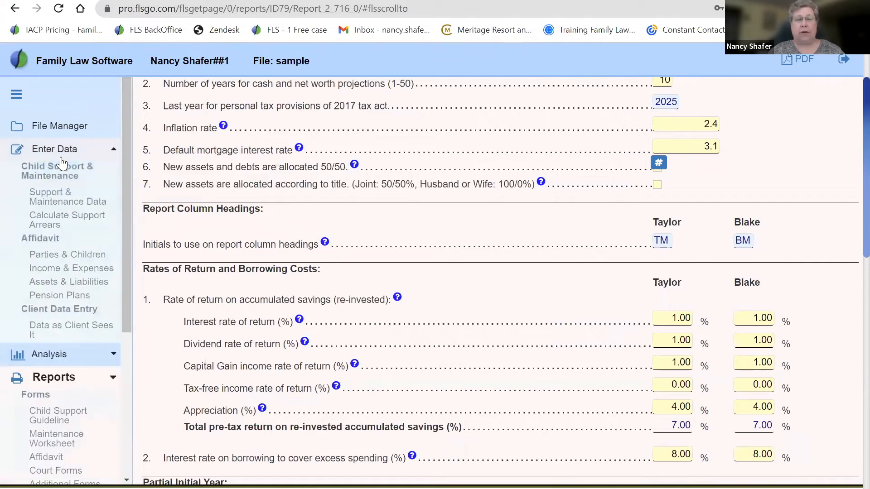
left_click(67, 282)
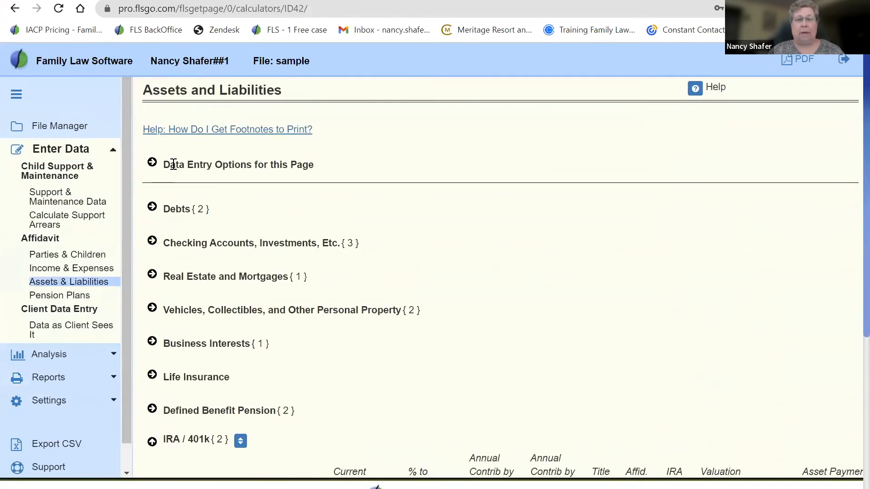
left_click_drag(163, 174, 341, 168)
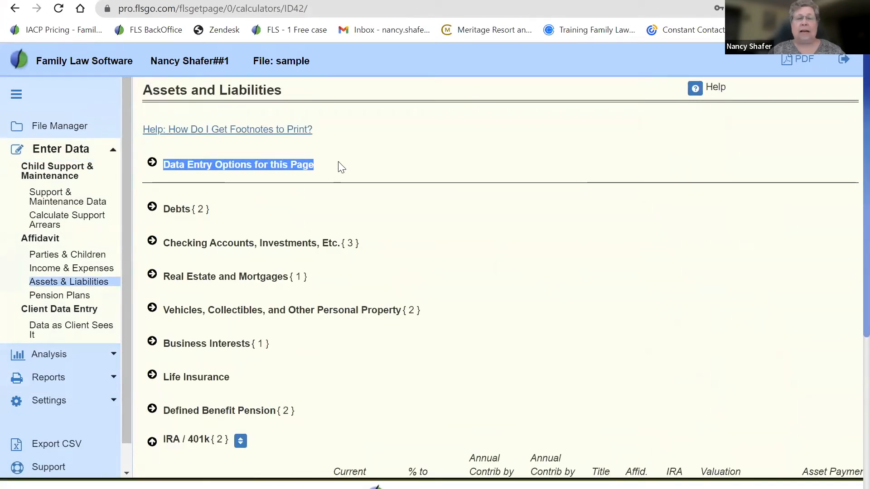
left_click(153, 163)
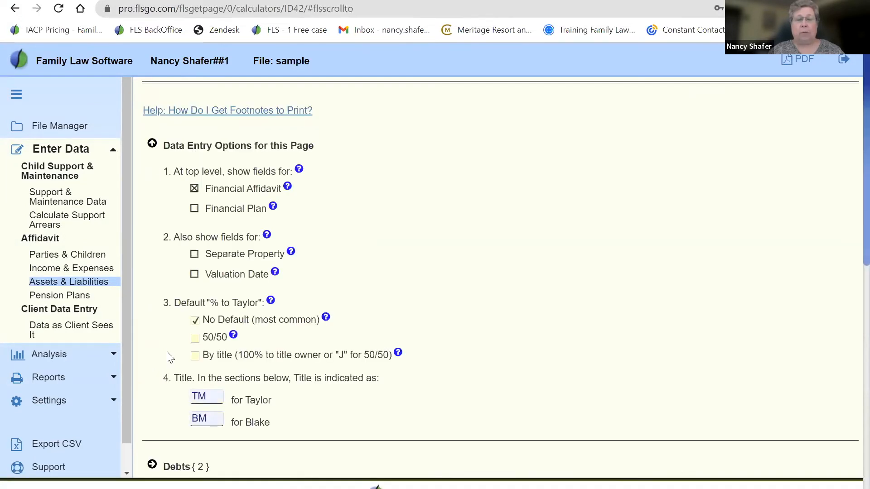
triple_click(216, 298)
left_click_drag(215, 298, 402, 363)
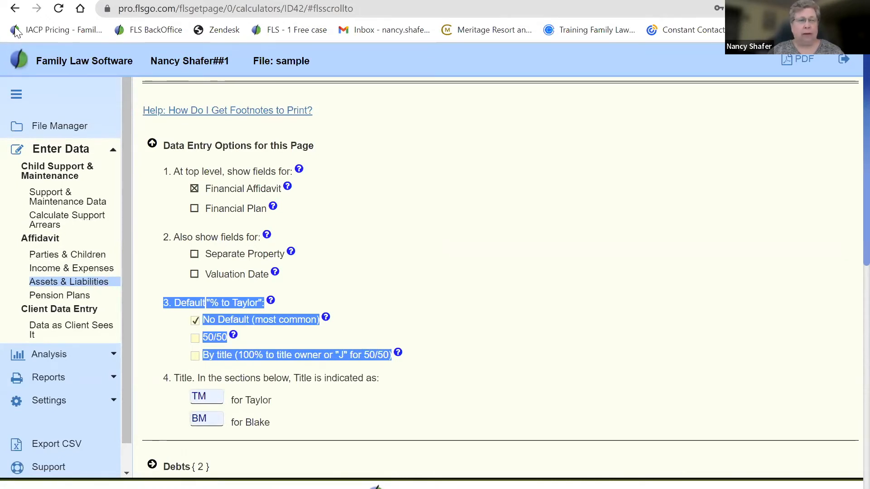
Return to the Assumptions settings and read the help explanation for allocating new assets according to title
left_click(14, 9)
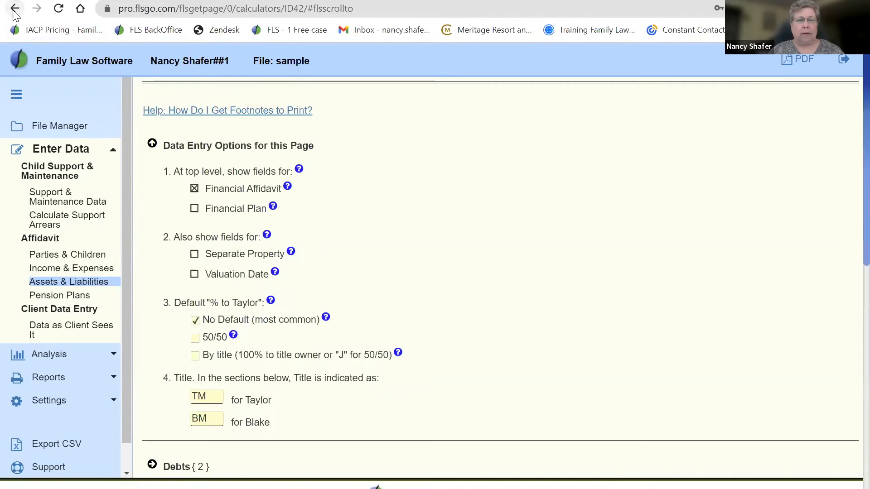
left_click(13, 11)
left_click(13, 10)
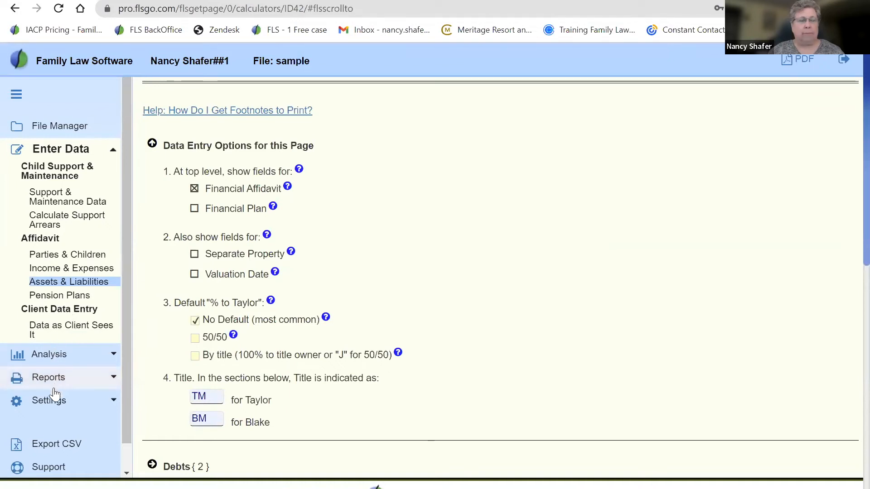
left_click(49, 402)
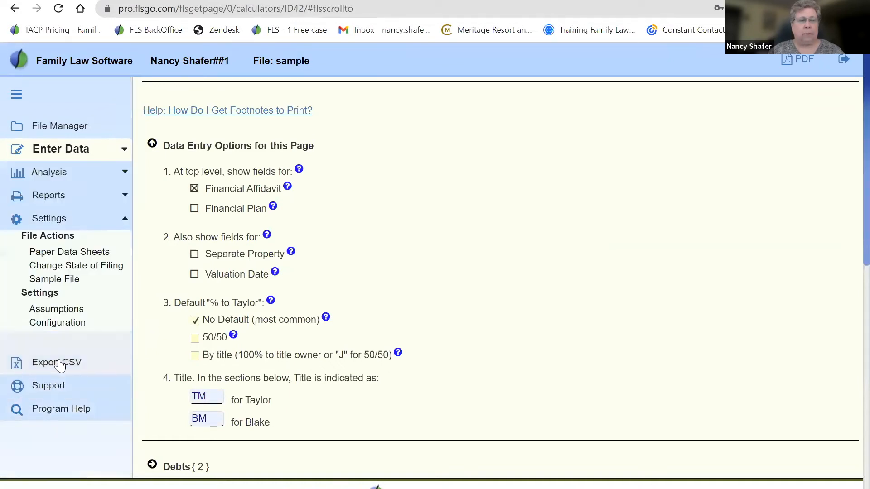
left_click(56, 309)
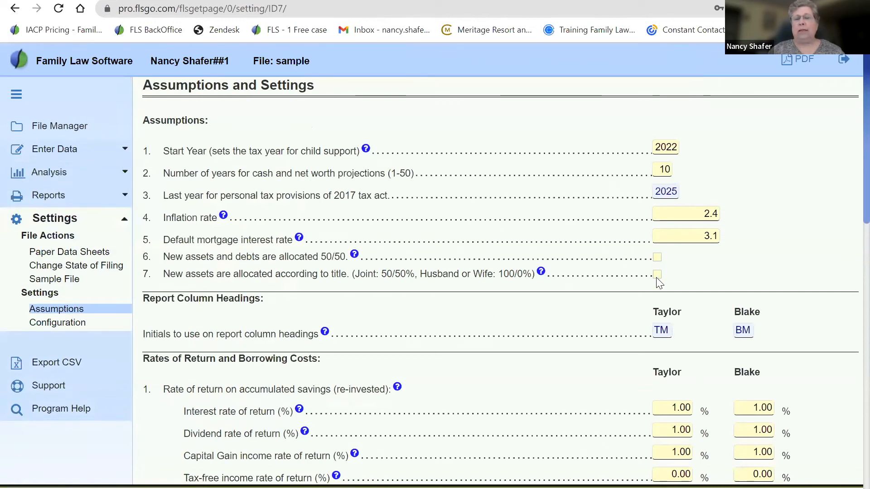
scroll(682, 273, "down", 1)
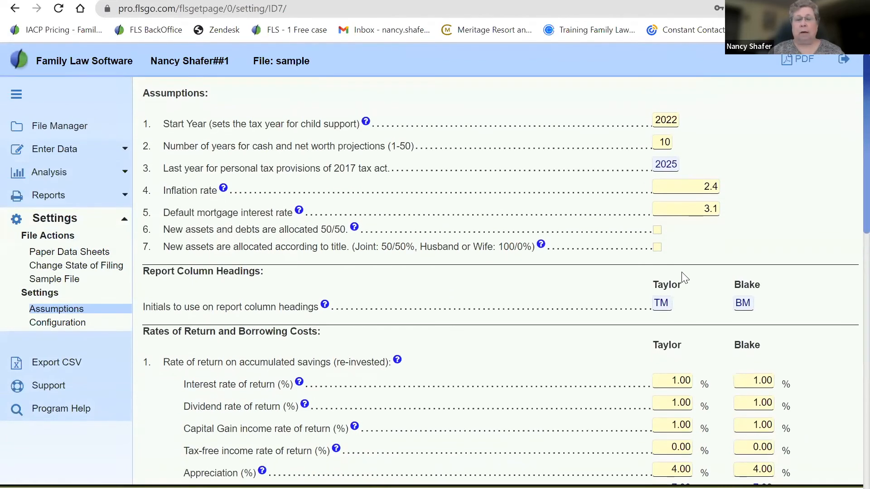
scroll(682, 274, "down", 3)
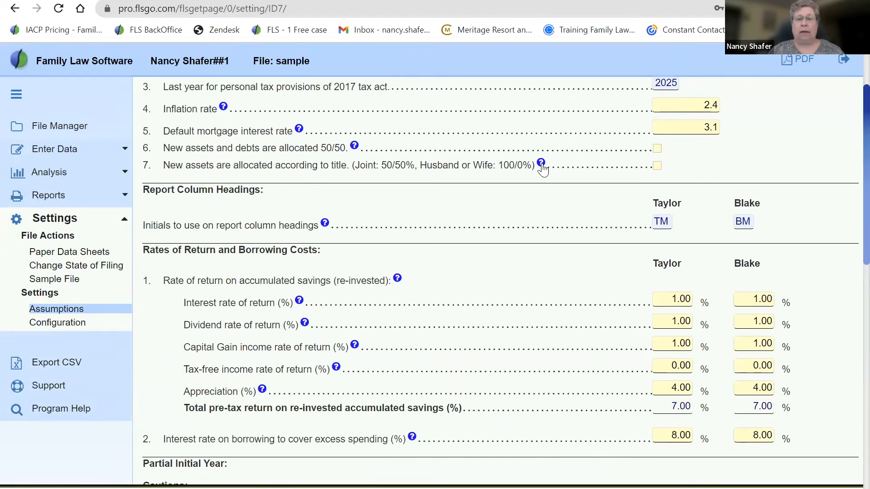
left_click(542, 164)
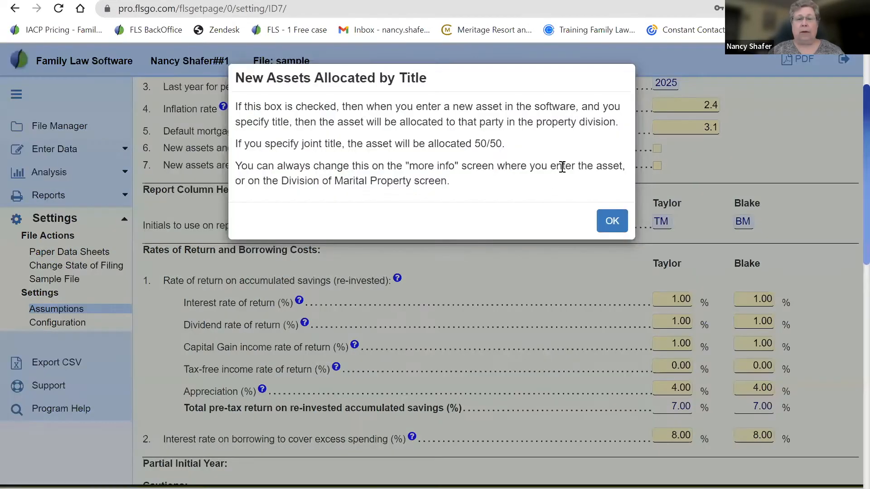
left_click(613, 221)
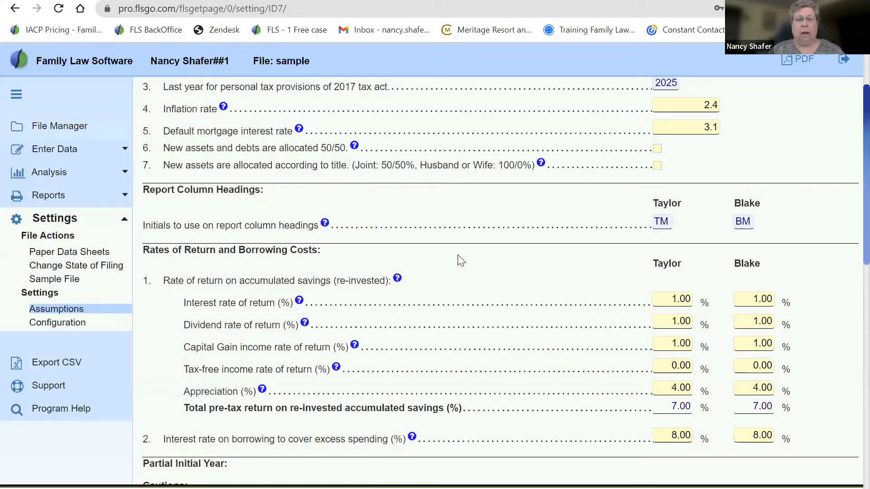
Try to replace both parties' initials for the report column headings with three-letter abbreviations of their first names
left_click_drag(150, 225, 346, 239)
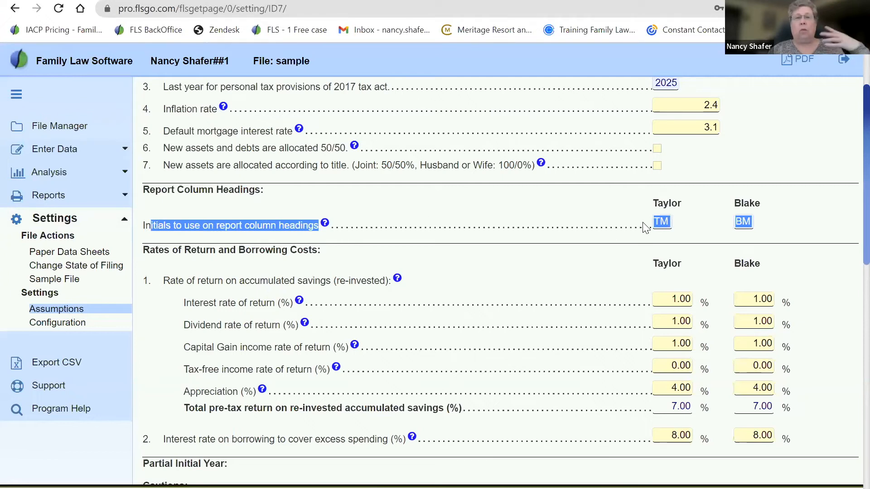
left_click(722, 212)
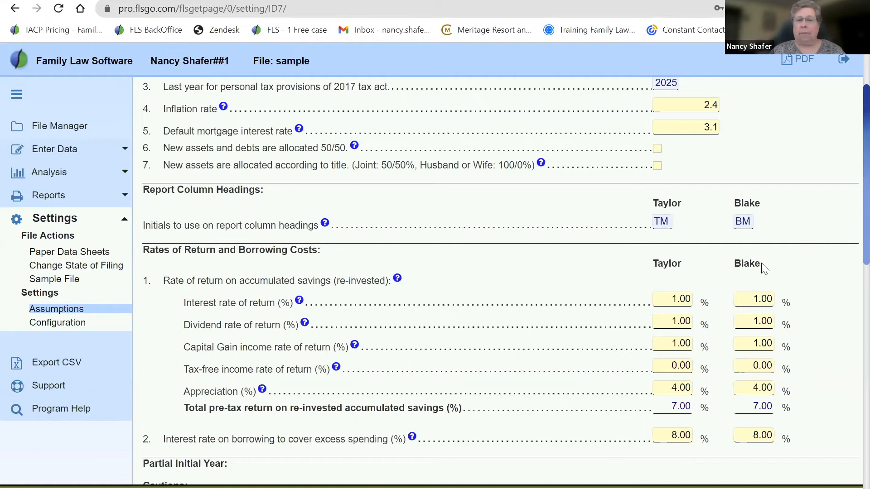
double_click(656, 222)
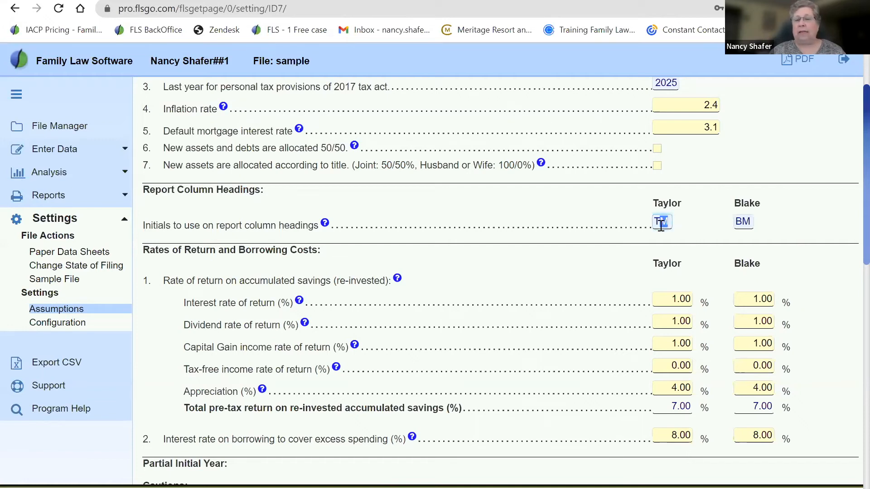
type("ay")
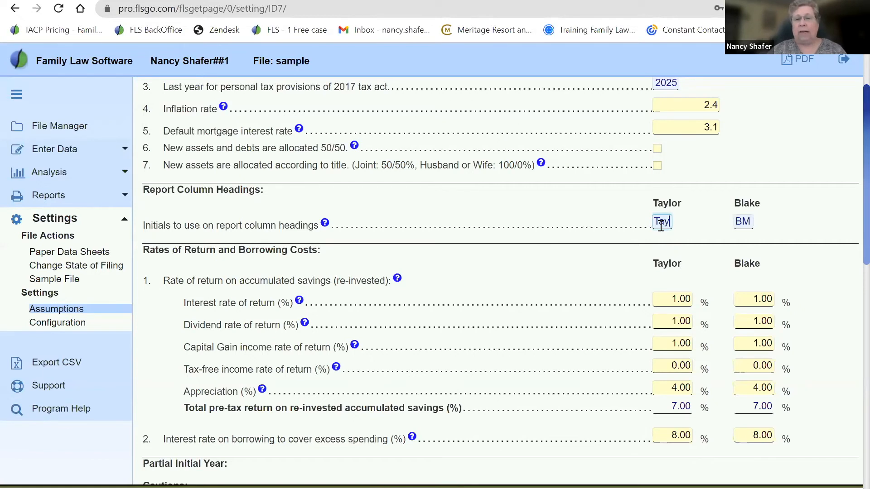
double_click(748, 221)
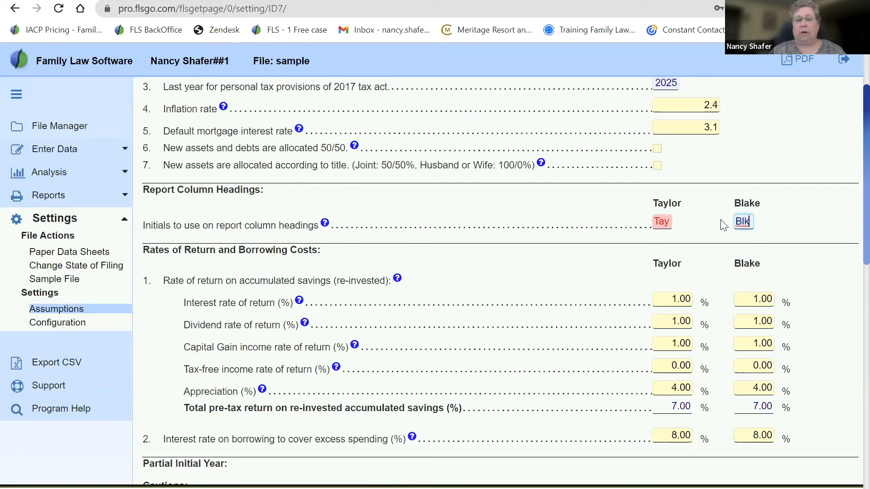
left_click(735, 223)
left_click_drag(752, 221, 730, 228)
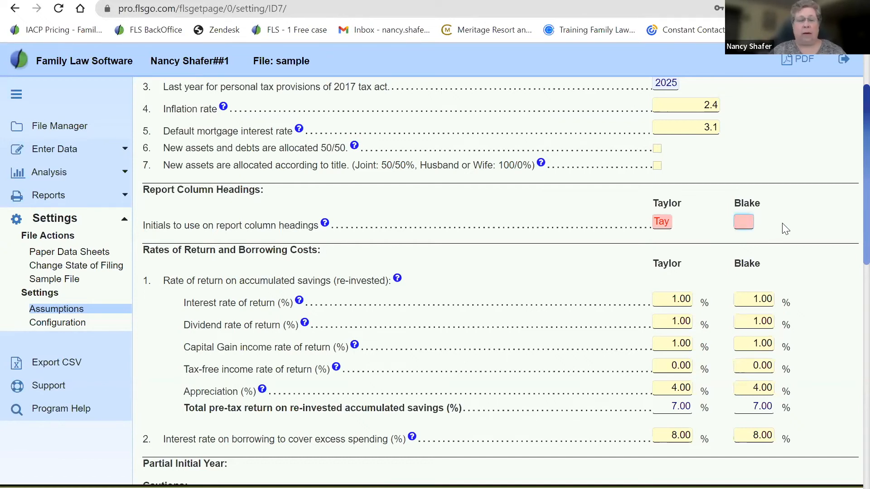
key("Tab")
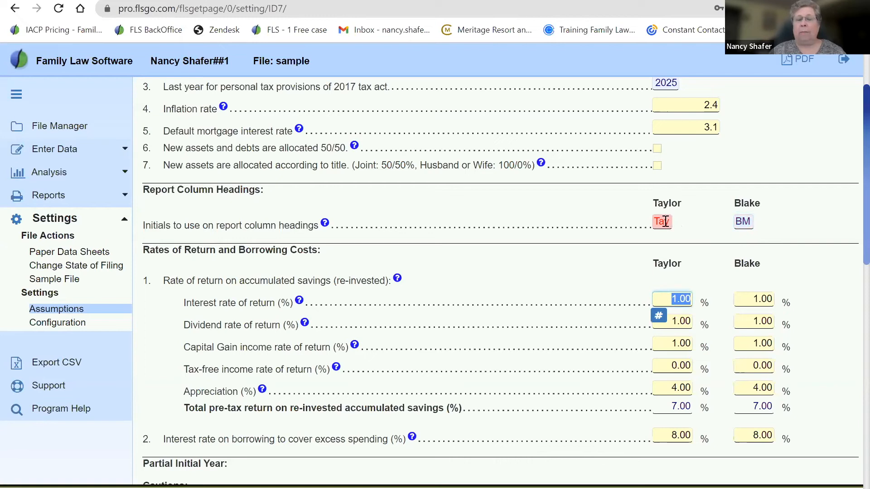
Set the first party's initials for the report column headings back to TM
left_click(665, 222)
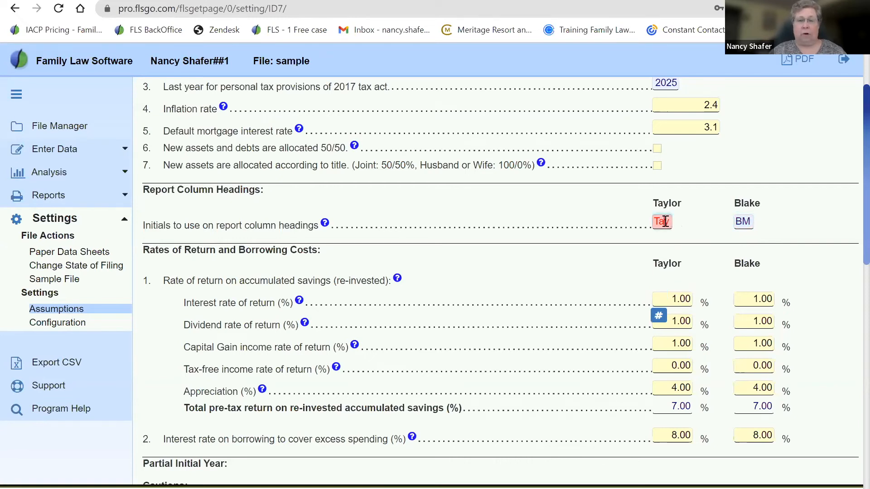
left_click_drag(669, 225, 609, 228)
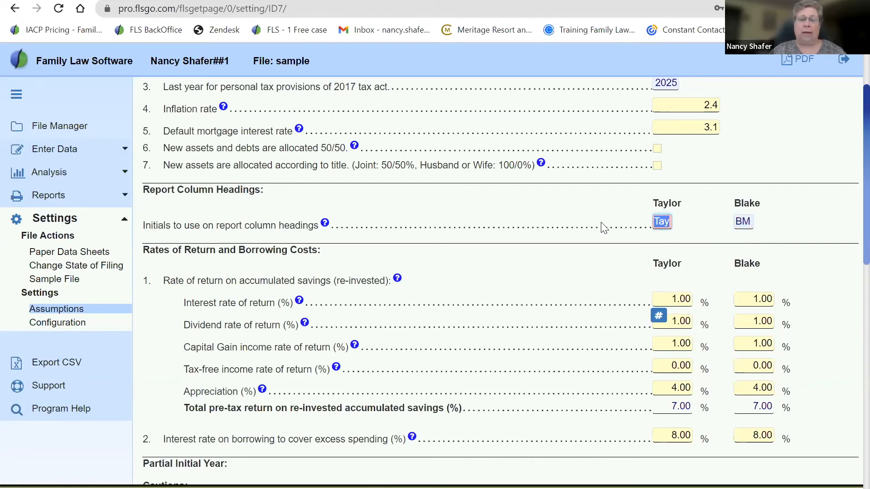
type("TM")
key("Tab")
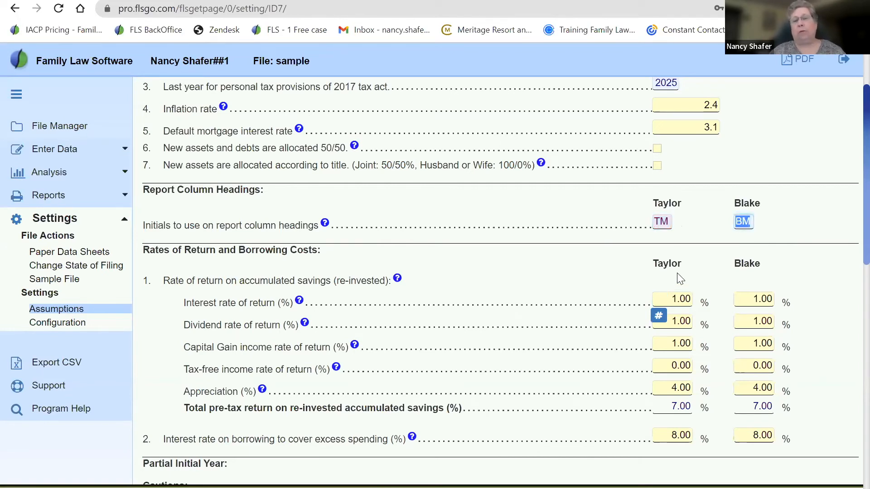
left_click(531, 280)
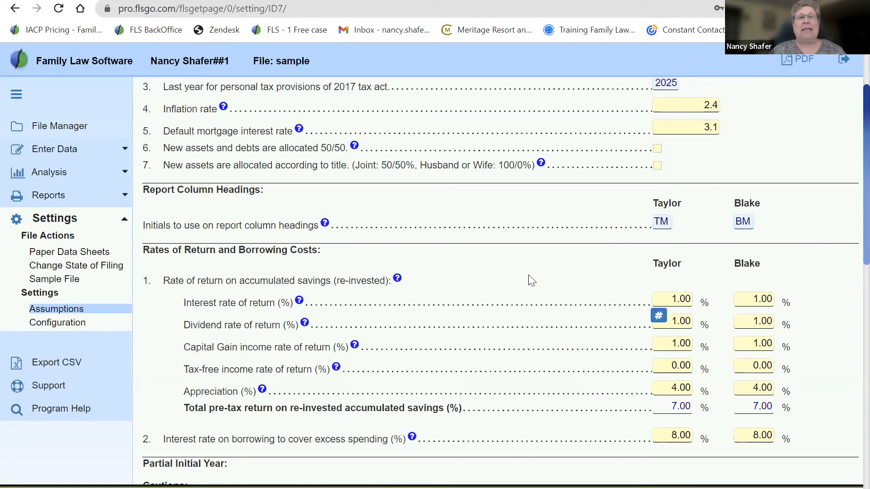
Examine the Rates of Return and Borrowing Costs section, including re-invested savings returns and interest on borrowing for excess spending
scroll(531, 281, "down", 3)
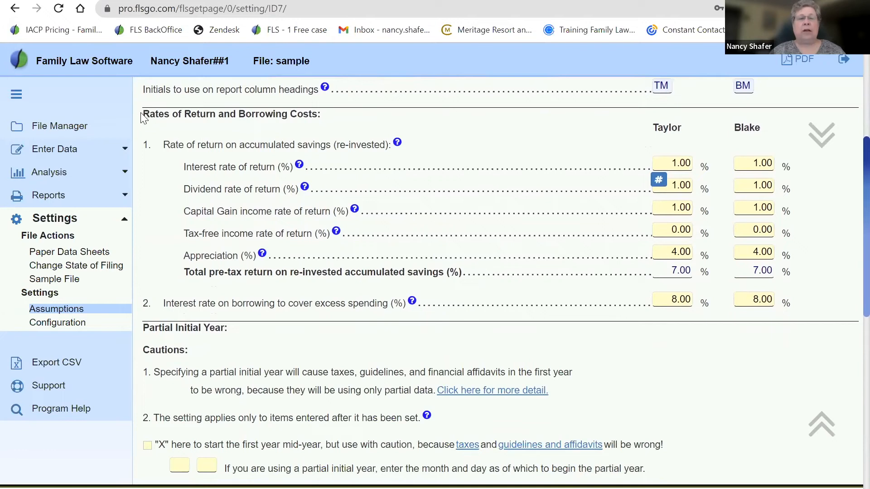
left_click_drag(144, 115, 328, 119)
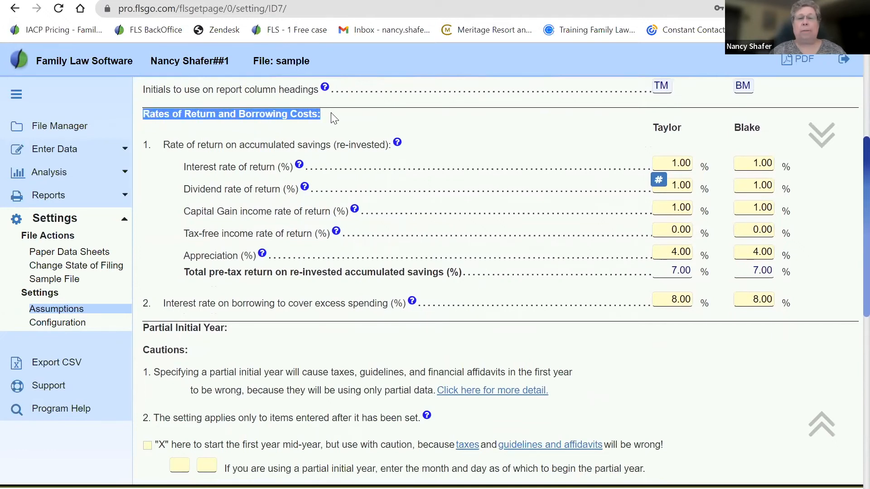
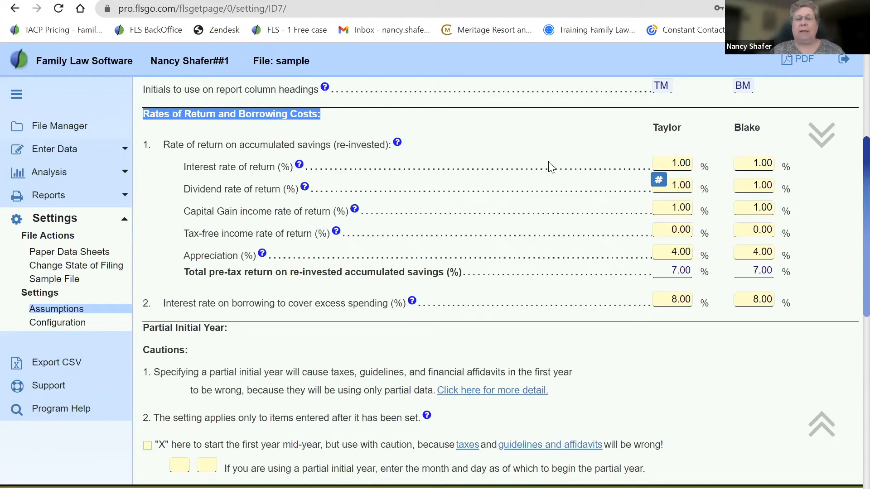
left_click_drag(171, 145, 356, 145)
left_click_drag(173, 304, 403, 303)
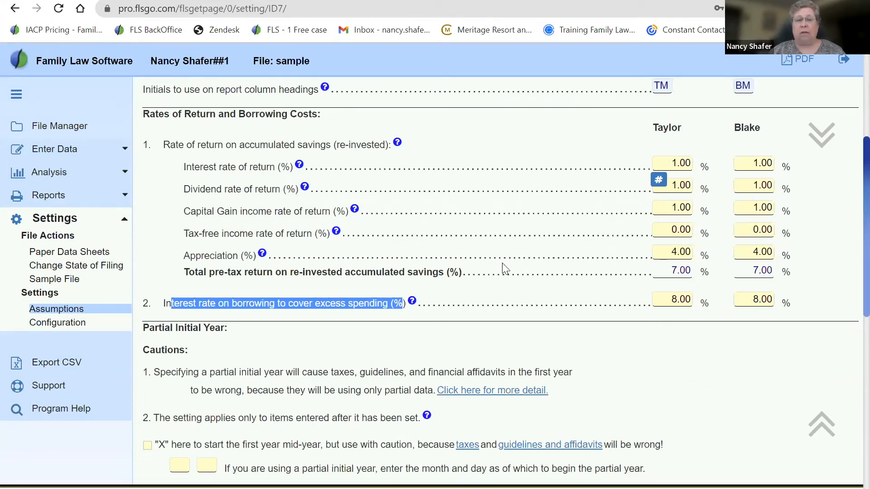
Read the help explanations for the interest rate of return and the capital gain income rate of return
left_click(300, 165)
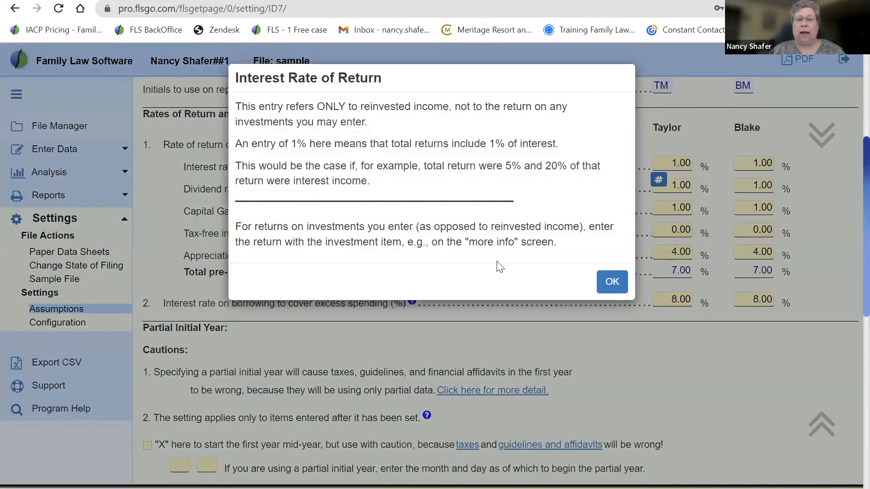
left_click(612, 281)
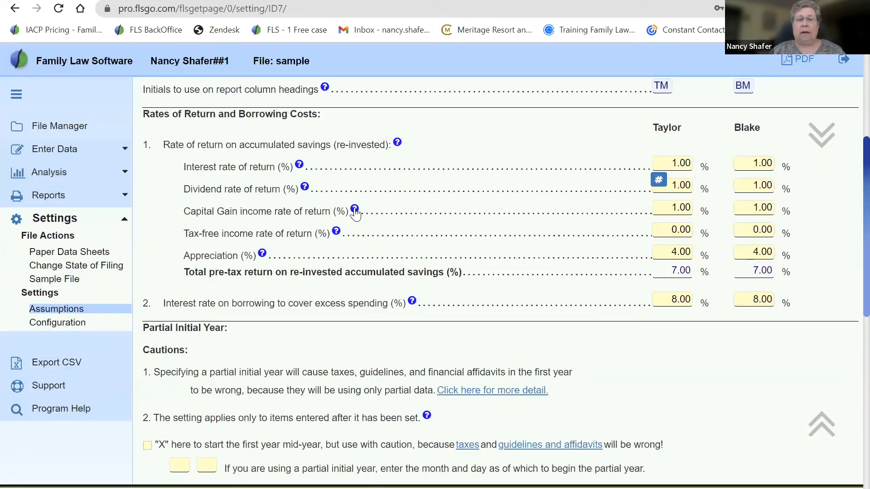
left_click(355, 210)
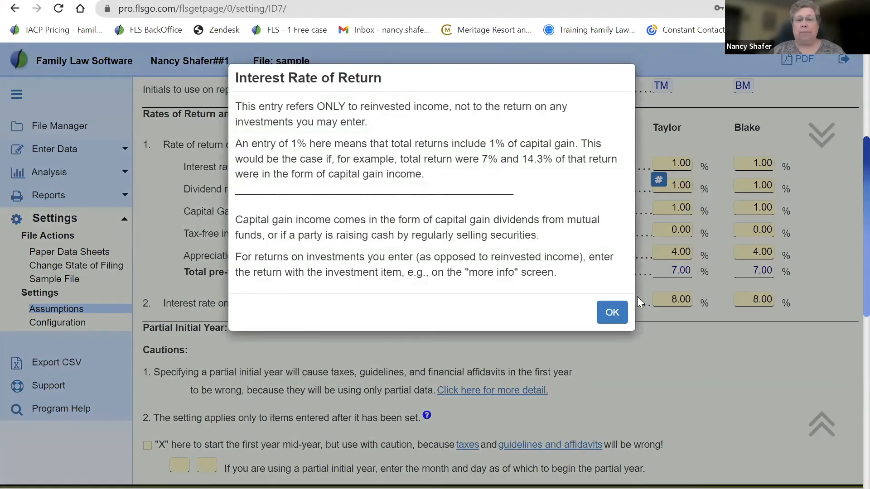
left_click(614, 313)
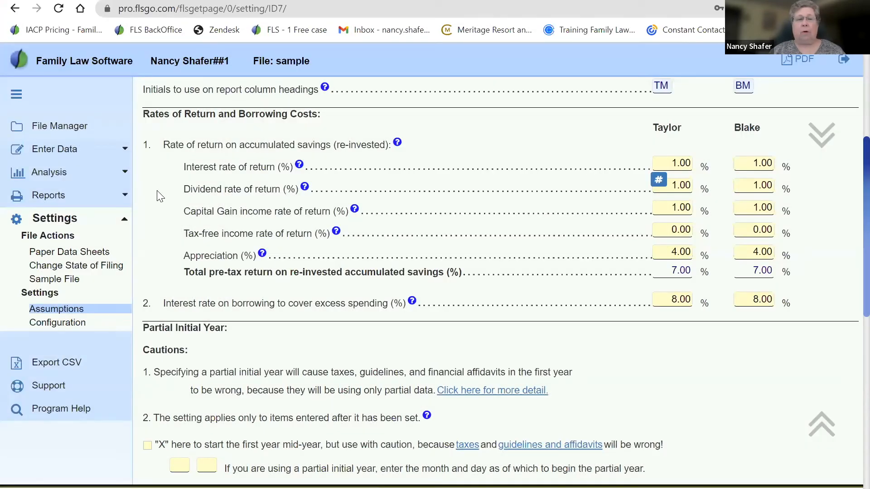
Compare the assumption for returns on accumulated savings with the one for borrowing to cover excess spending
scroll(159, 196, "down", 2)
scroll(160, 196, "up", 1)
left_click_drag(239, 119, 313, 118)
left_click_drag(232, 275, 405, 279)
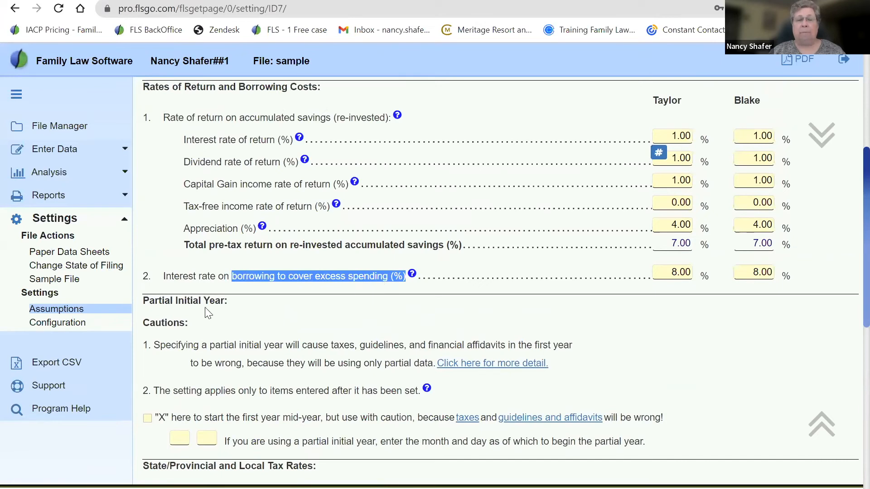
Read the Partial Initial Year cautions, including the note that the setting applies only to items entered after it is set
left_click(231, 321)
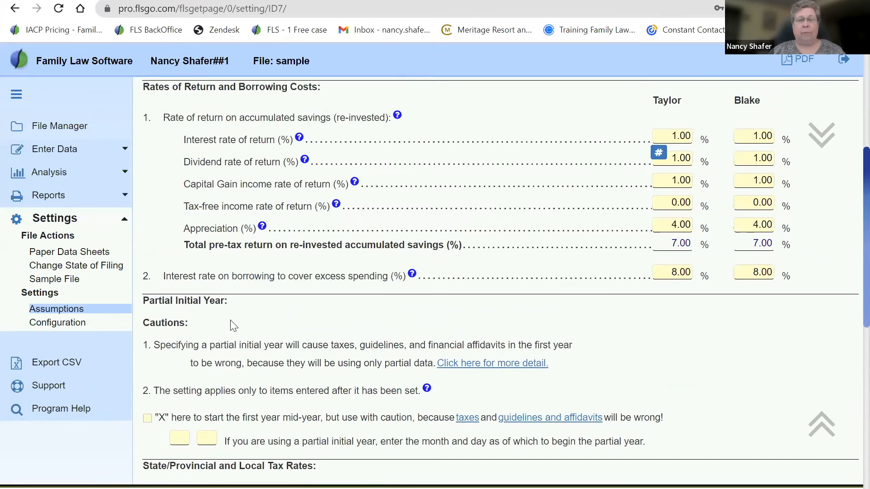
scroll(231, 321, "down", 4)
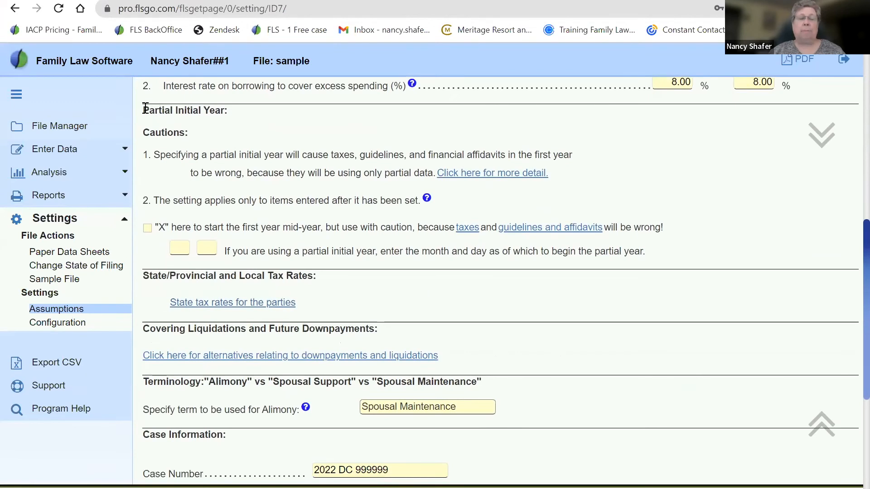
left_click_drag(144, 110, 249, 118)
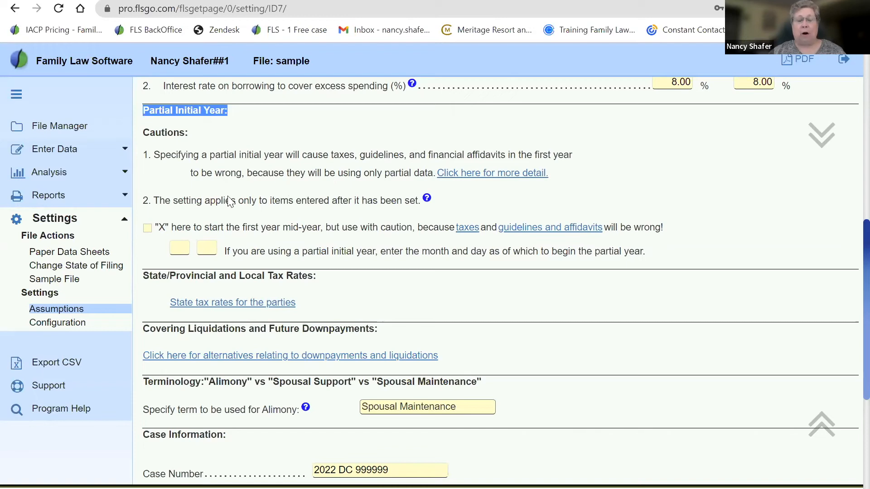
left_click_drag(153, 200, 418, 200)
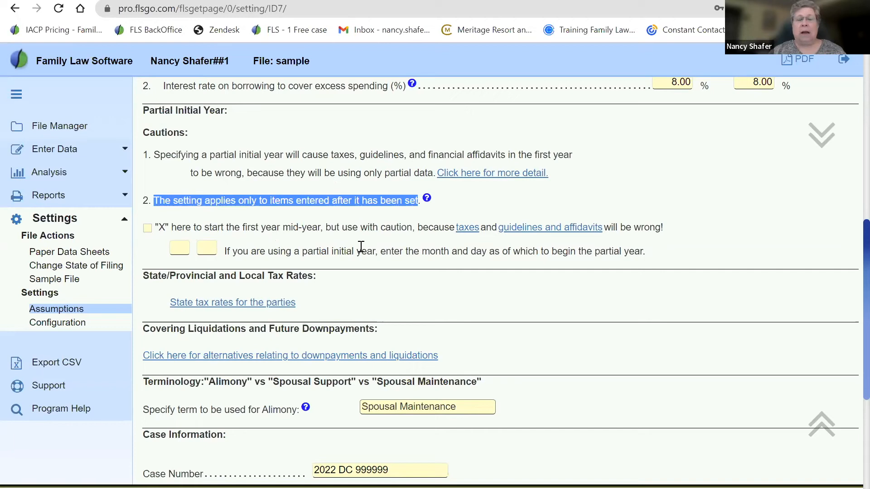
left_click(424, 230)
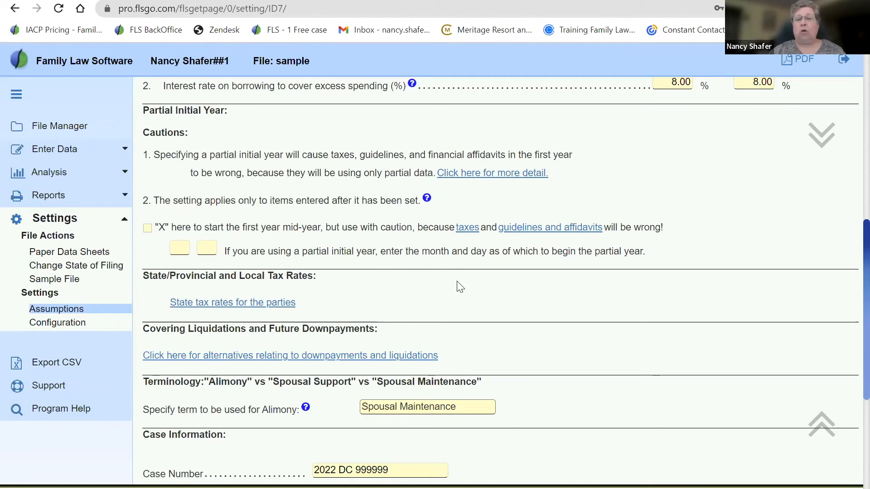
Open the state tax rates for the parties and examine the Illinois tax rate and exemption amount
scroll(460, 287, "down", 2)
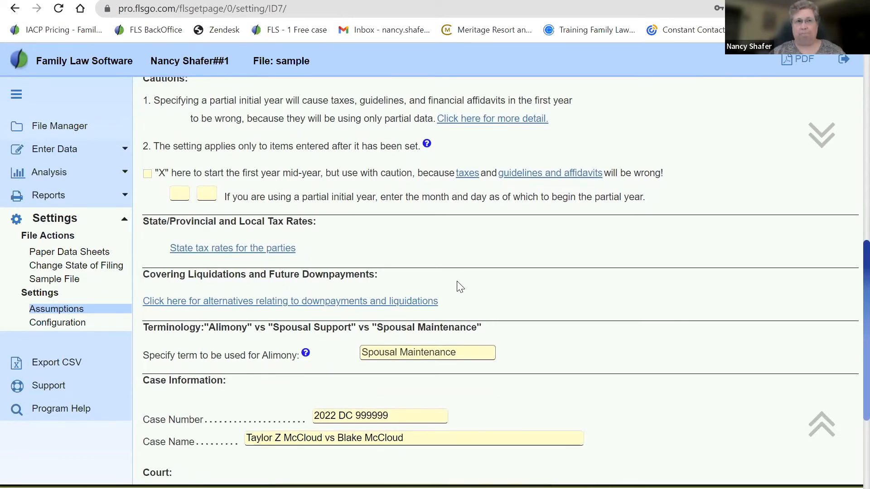
scroll(460, 287, "down", 3)
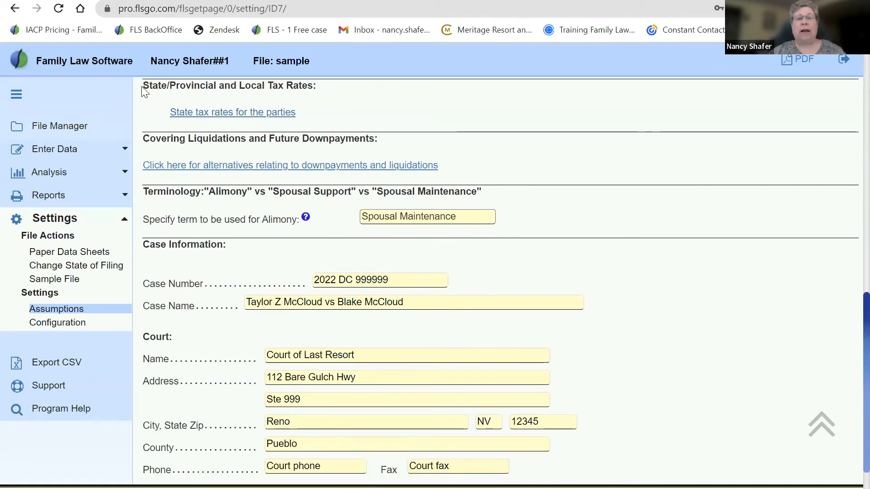
left_click_drag(143, 89, 316, 90)
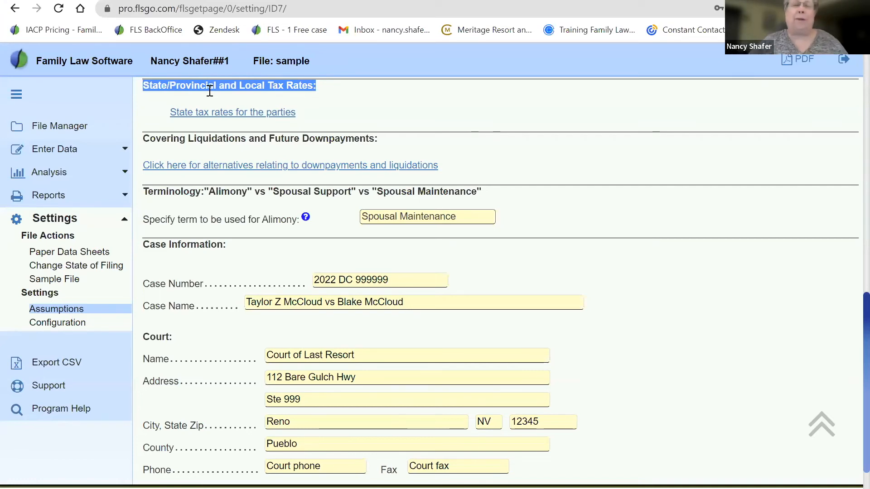
left_click(203, 117)
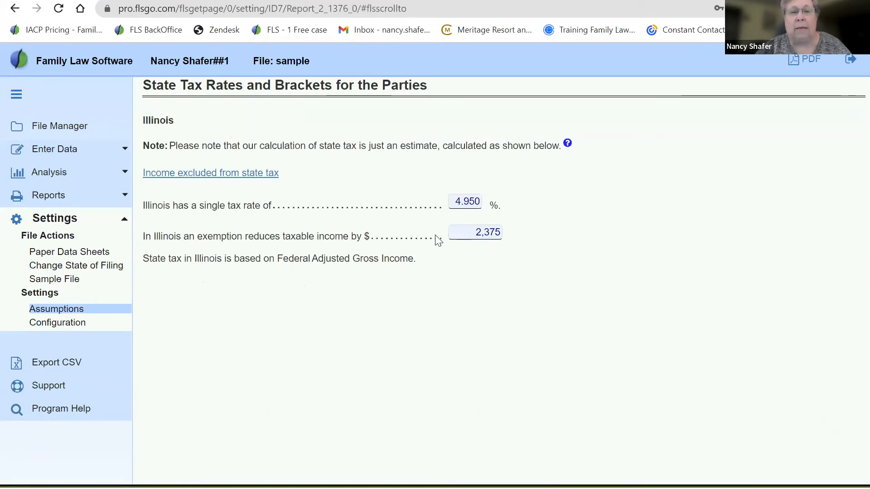
left_click(474, 234)
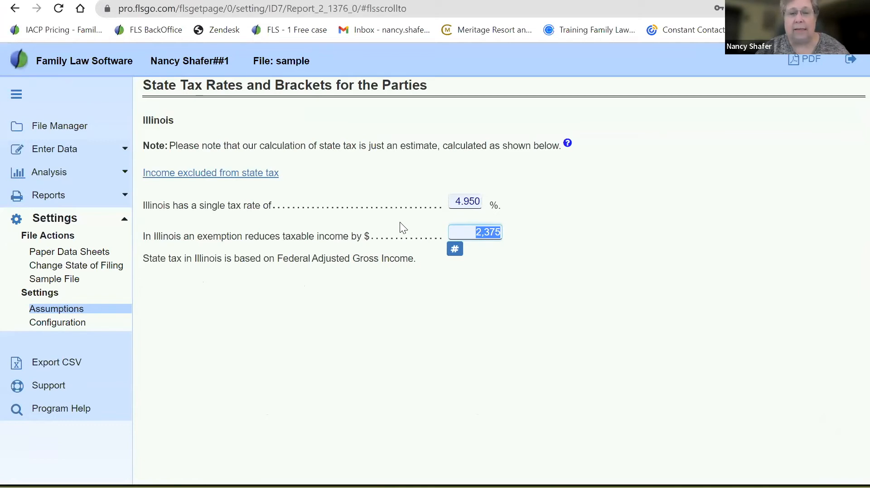
Review the income types excluded from state tax for each party, then return to the Assumptions page
left_click(219, 180)
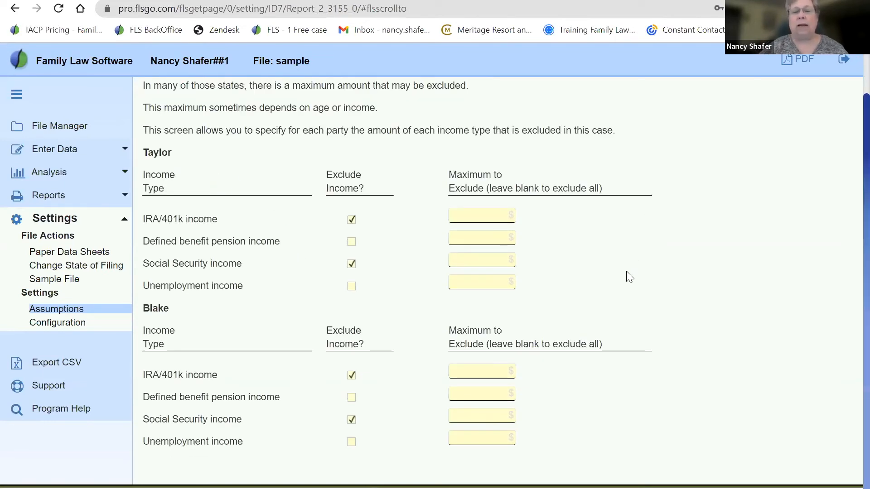
scroll(630, 277, "up", 1)
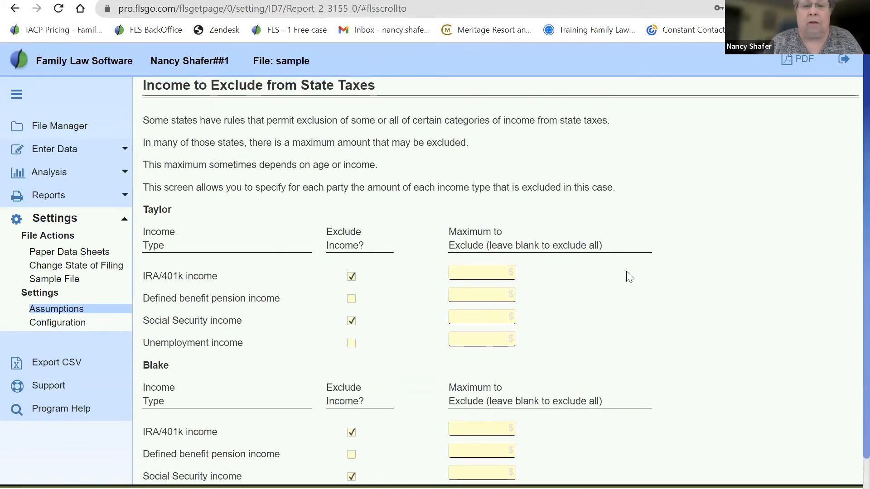
scroll(630, 277, "down", 1)
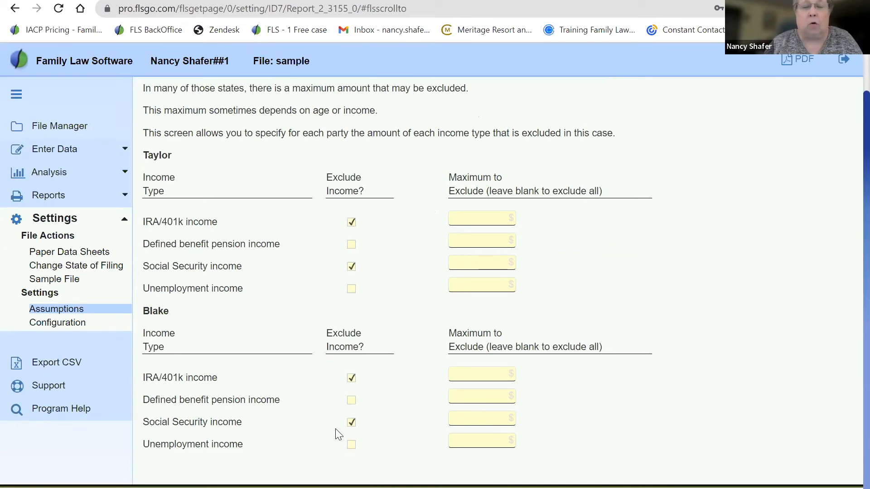
scroll(608, 306, "down", 1)
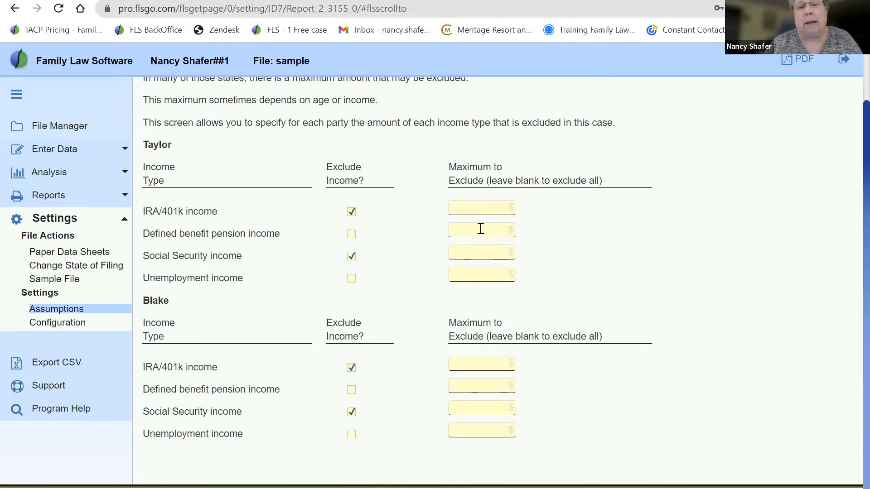
left_click(10, 10)
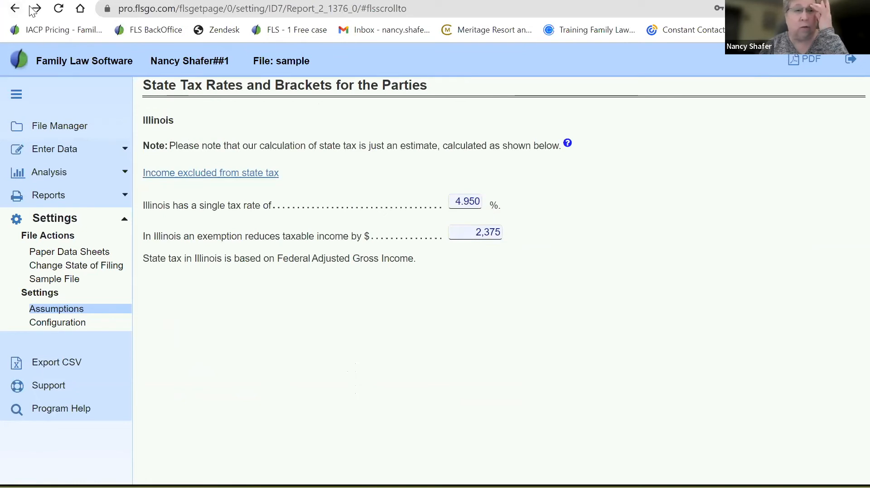
right_click(14, 9)
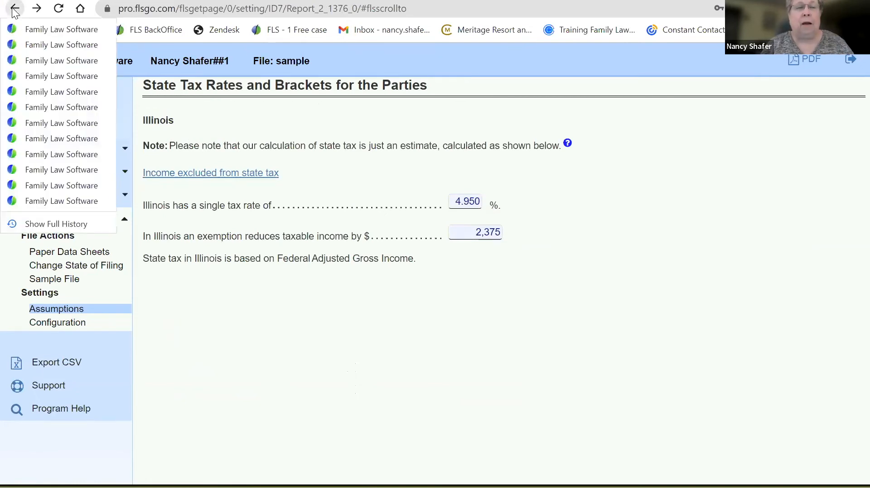
left_click(18, 29)
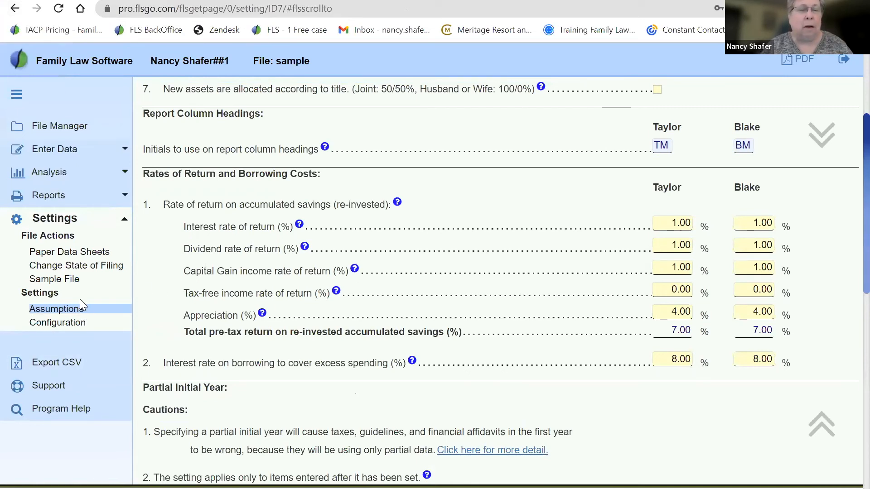
Change the file's state of filing to CA
left_click(87, 270)
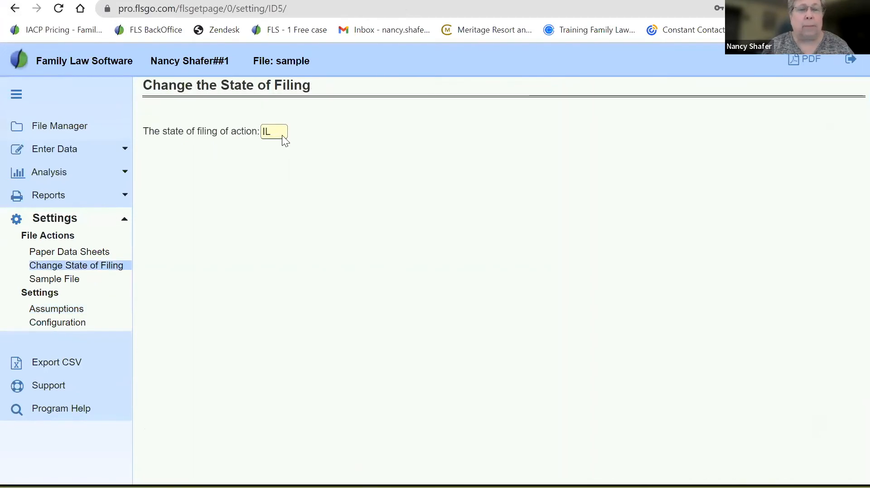
left_click(276, 136)
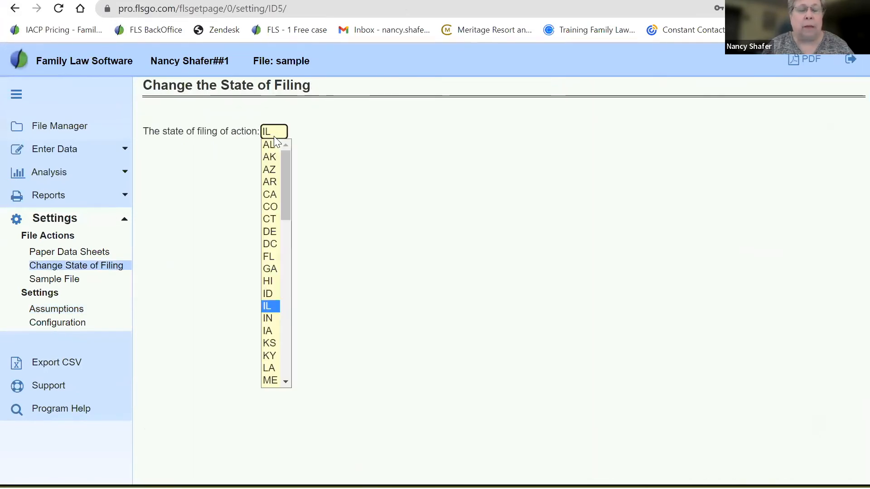
left_click(274, 195)
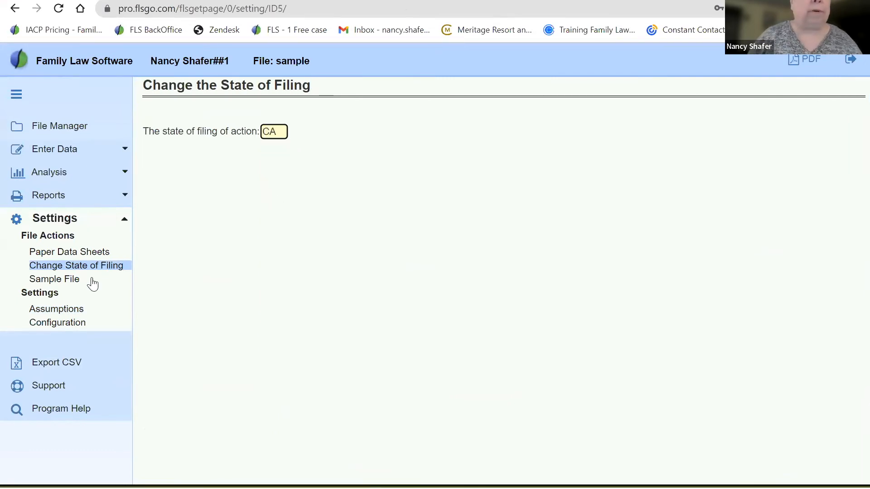
View the California state tax rates and brackets from the Assumptions page, including the highest brackets, and return to the assumptions
left_click(68, 313)
scroll(146, 268, "down", 6)
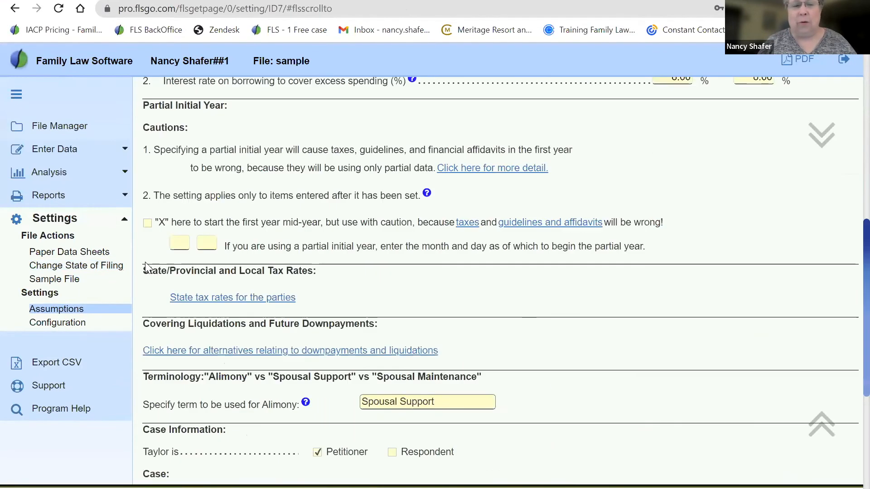
scroll(145, 267, "down", 3)
left_click(206, 168)
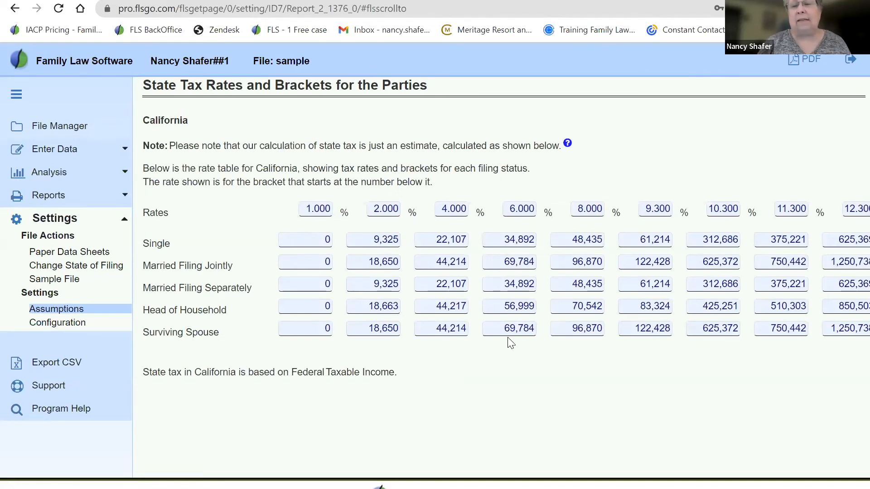
scroll(471, 368, "right", 1)
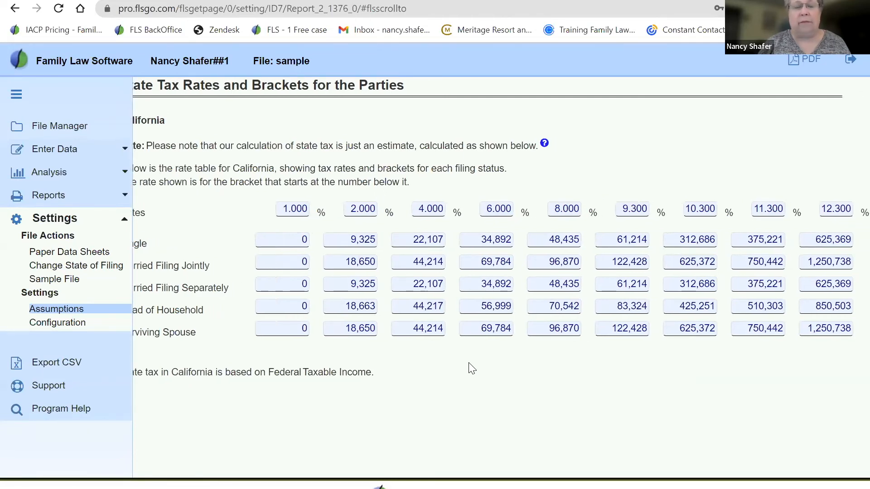
left_click(15, 9)
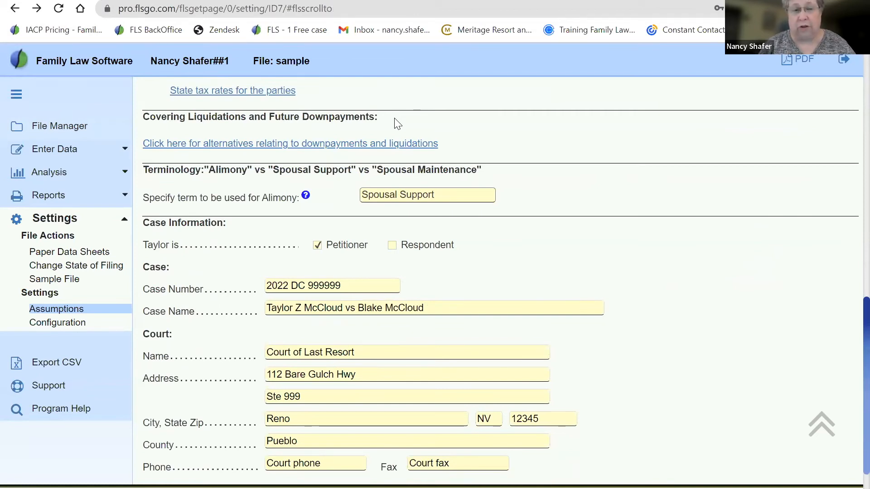
Open the alternatives for downpayments and liquidations and read how future home downpayments are covered
left_click_drag(143, 117, 391, 127)
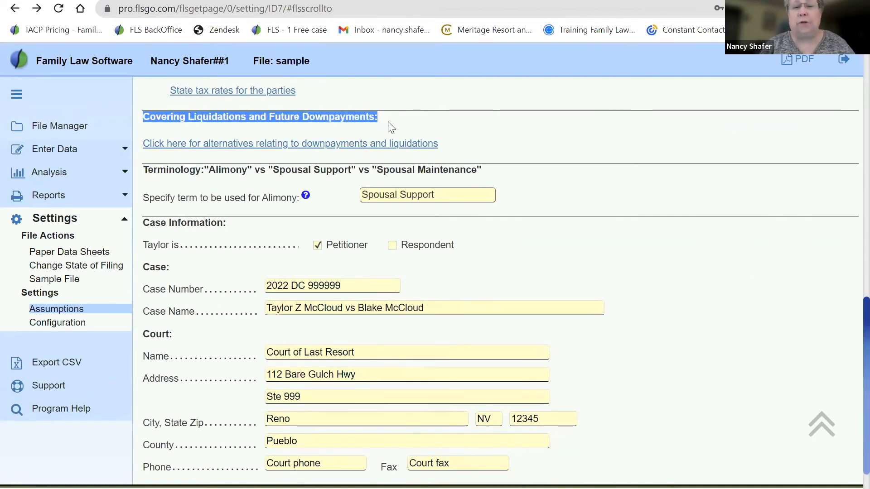
left_click(263, 151)
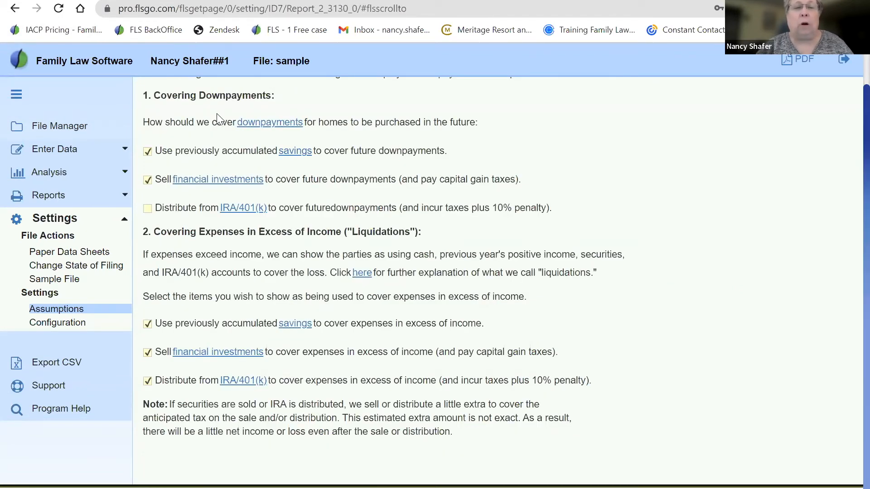
left_click_drag(217, 123, 496, 123)
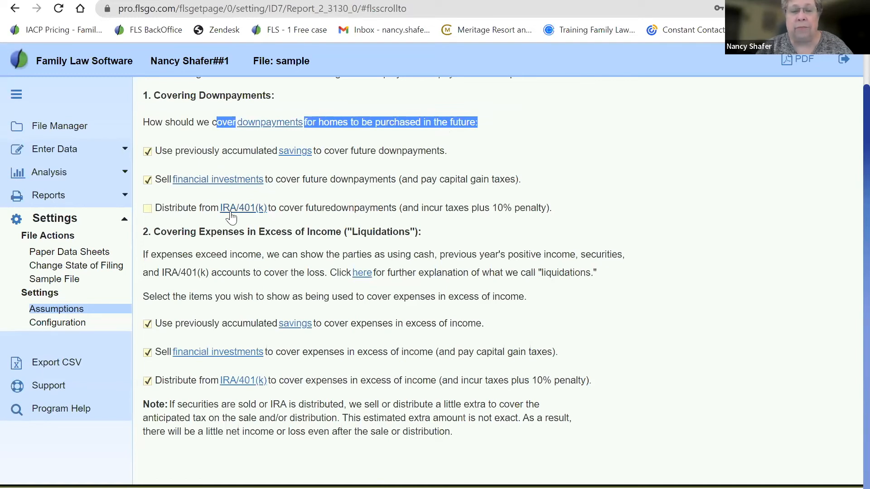
Read the options for covering expenses in excess of income and the note on extra sales or distributions for tax, then return to the assumptions
left_click_drag(162, 232, 418, 233)
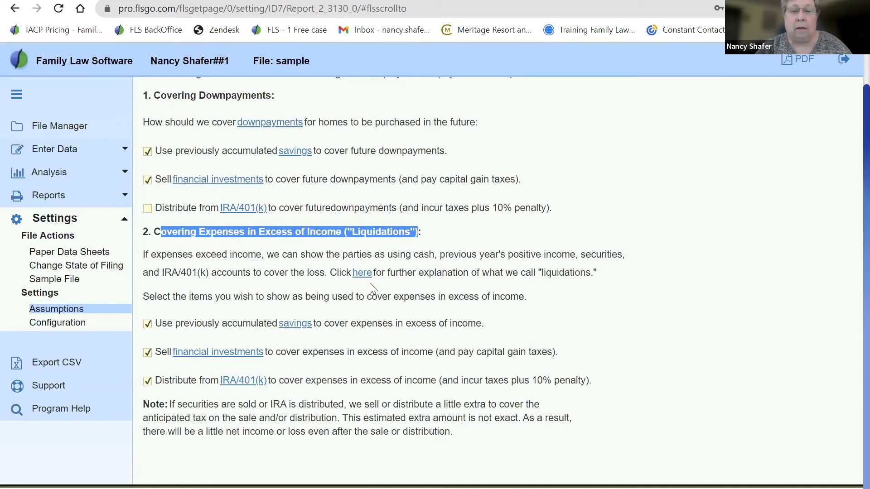
left_click_drag(189, 324, 371, 324)
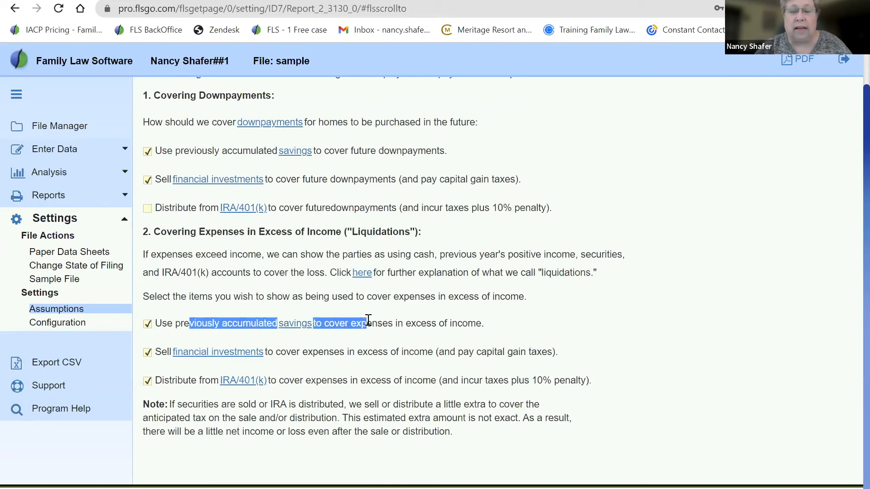
left_click(171, 352)
left_click(148, 381)
left_click_drag(165, 380, 155, 380)
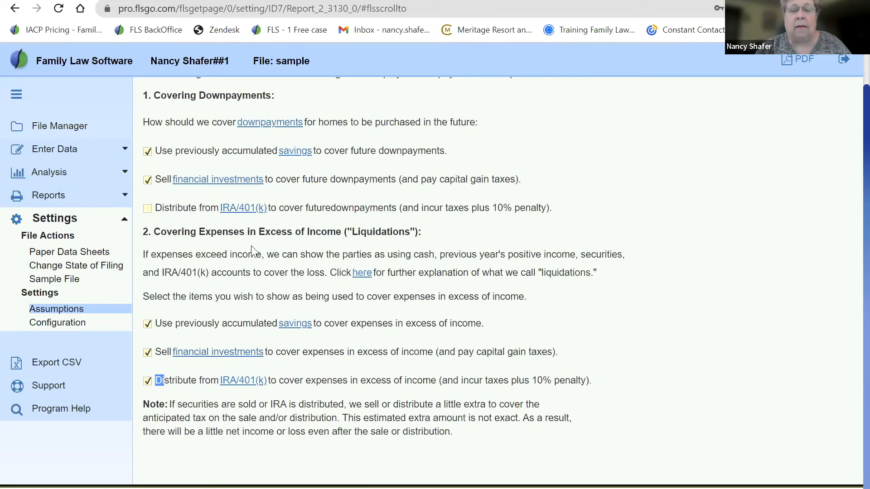
left_click(637, 314)
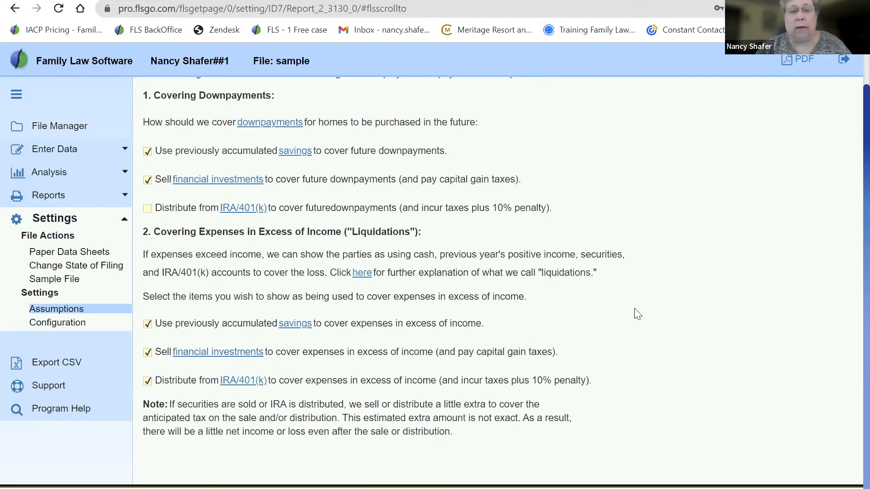
scroll(638, 314, "down", 1)
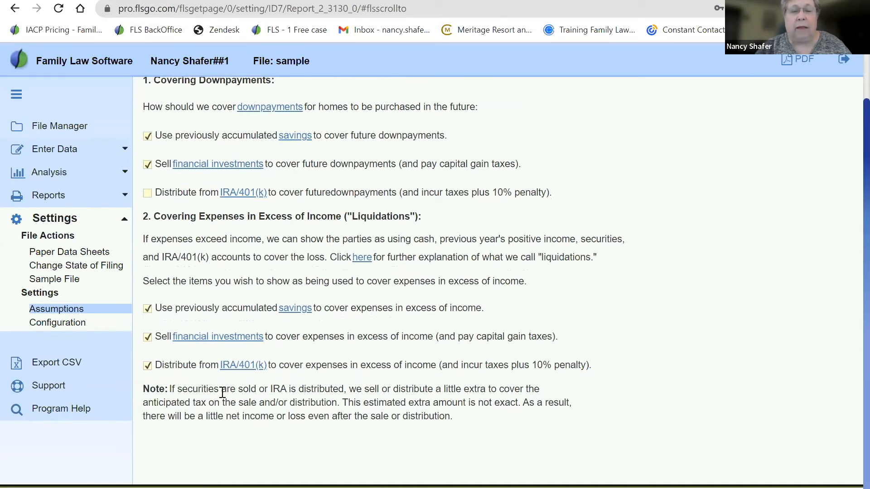
left_click_drag(180, 390, 495, 416)
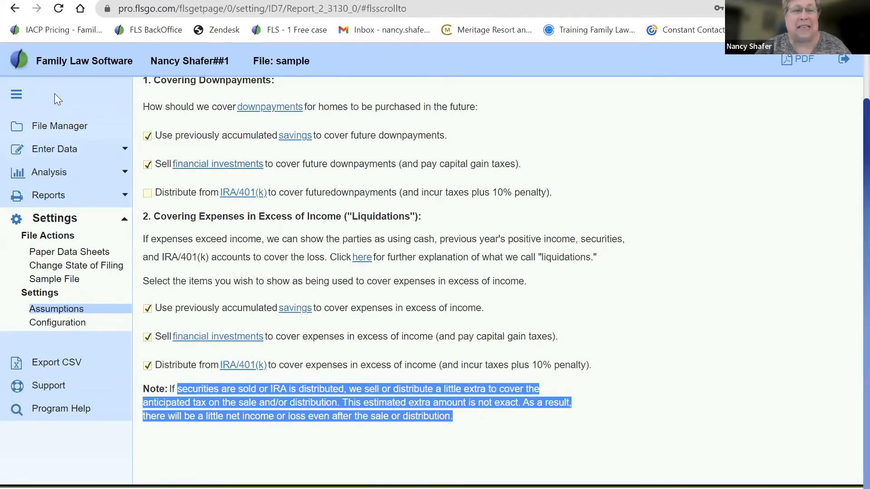
left_click(15, 8)
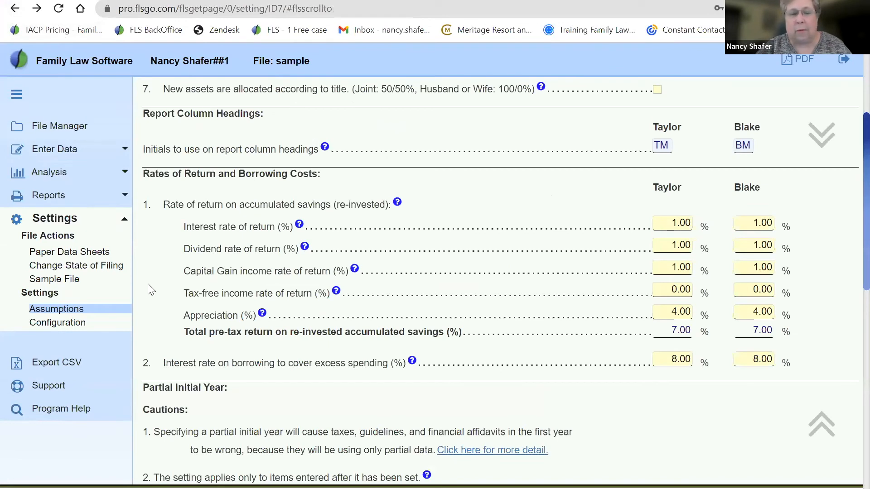
Set the term used for alimony to Spousal Maintenance in the Terminology section of the assumptions
scroll(151, 290, "down", 6)
scroll(149, 285, "down", 5)
scroll(148, 285, "down", 2)
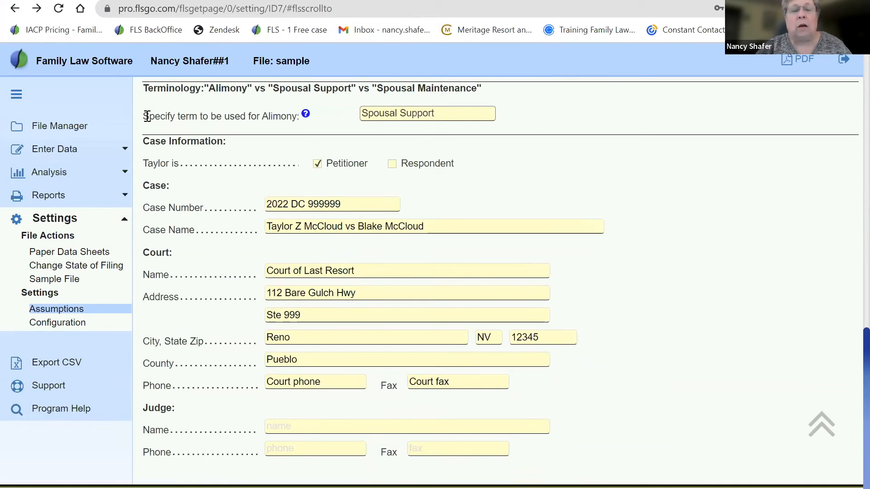
left_click_drag(145, 120, 293, 116)
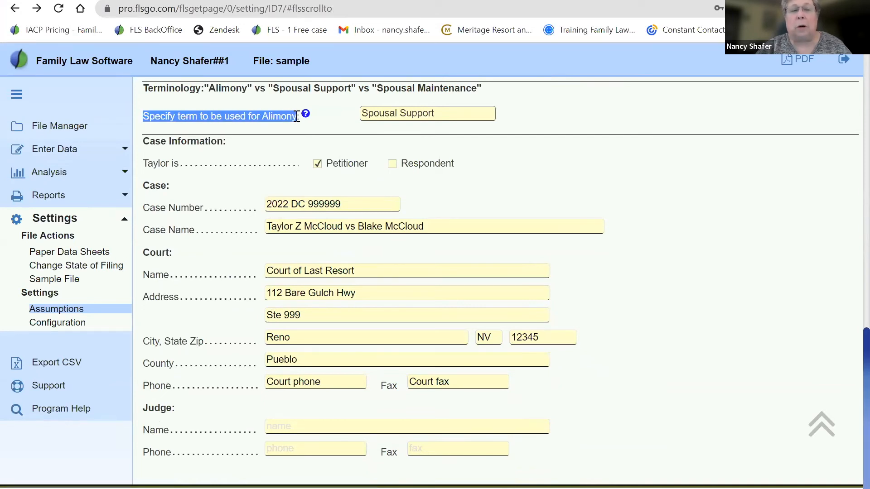
left_click(451, 116)
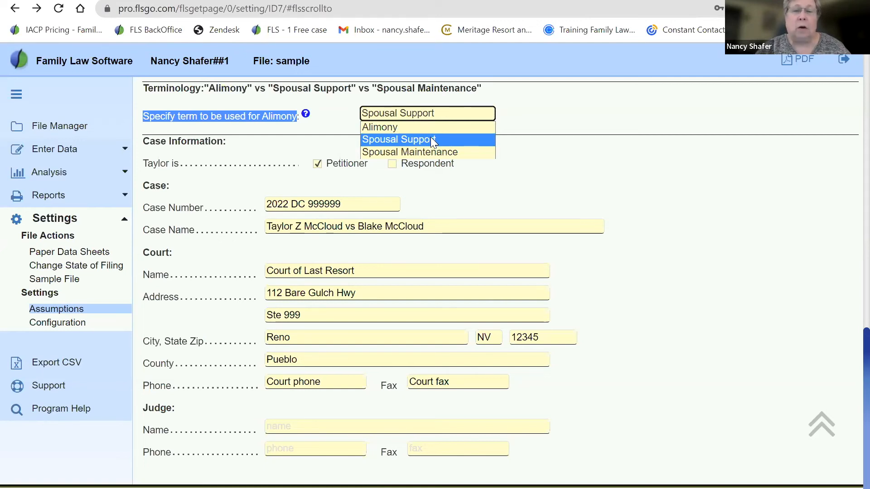
left_click(435, 152)
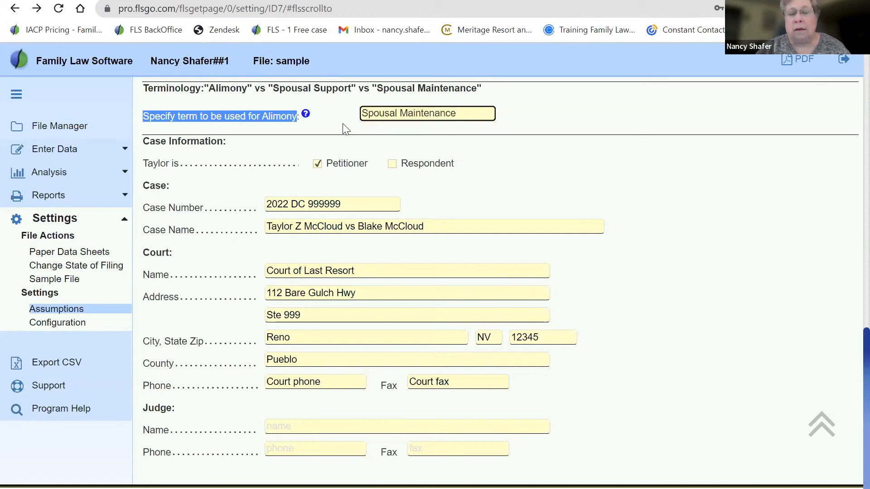
left_click(341, 126)
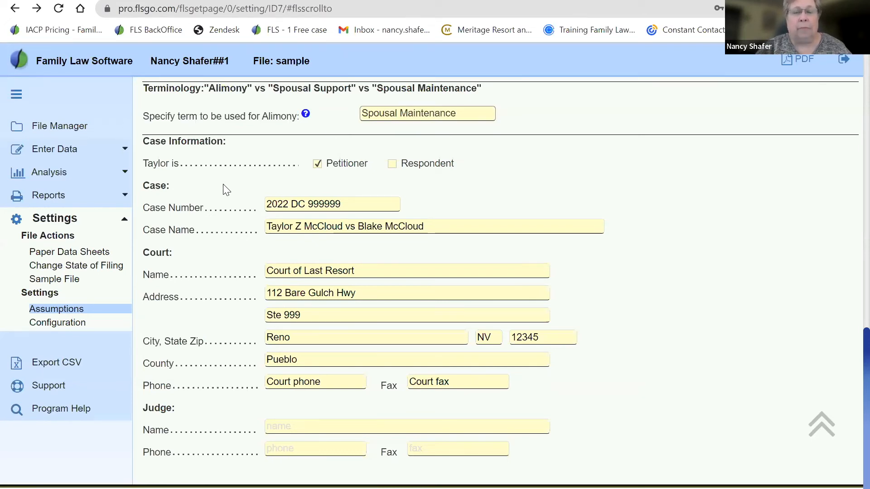
Review the Case Information section, including the case number, case name and court name fields
scroll(224, 185, "down", 1)
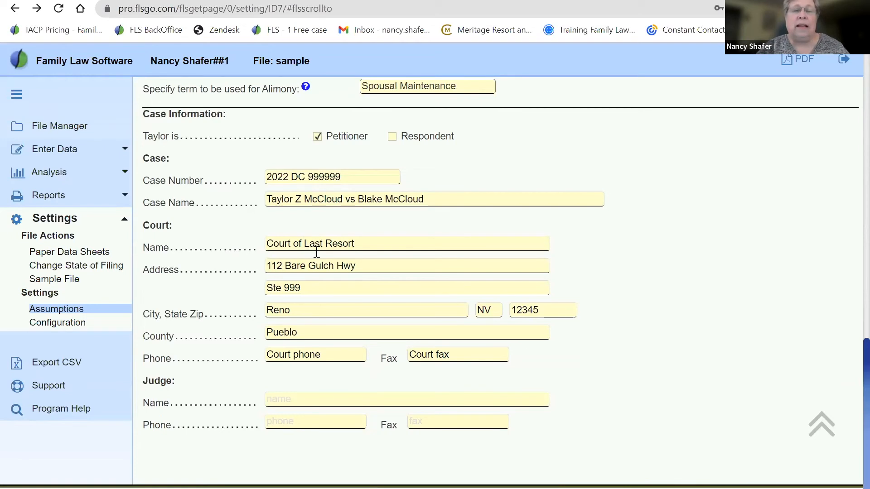
left_click_drag(353, 177, 221, 182)
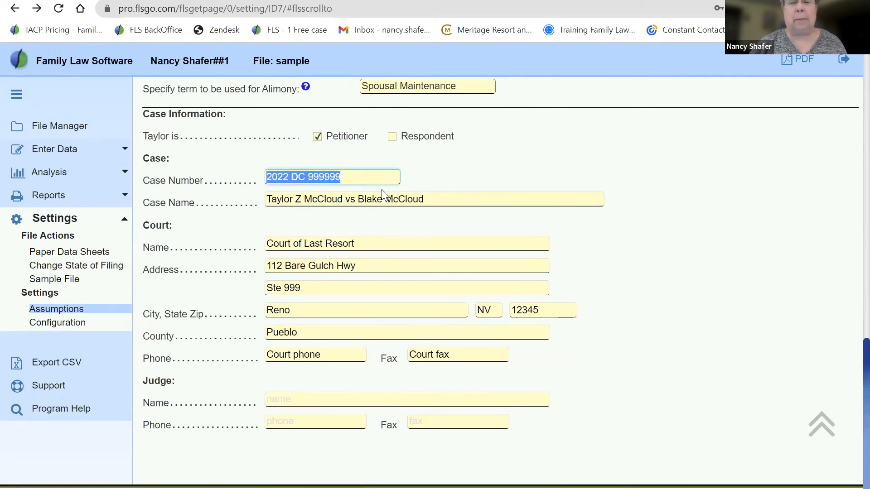
left_click(436, 201)
left_click_drag(436, 201, 249, 200)
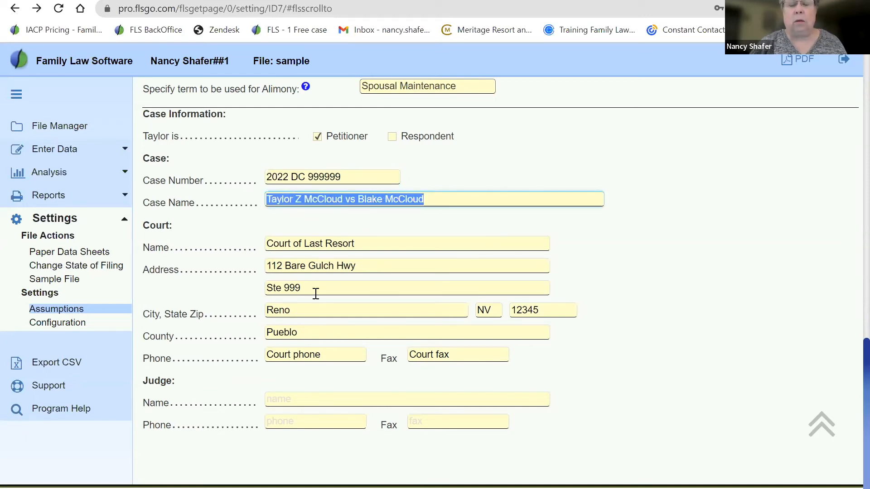
left_click_drag(324, 247, 256, 246)
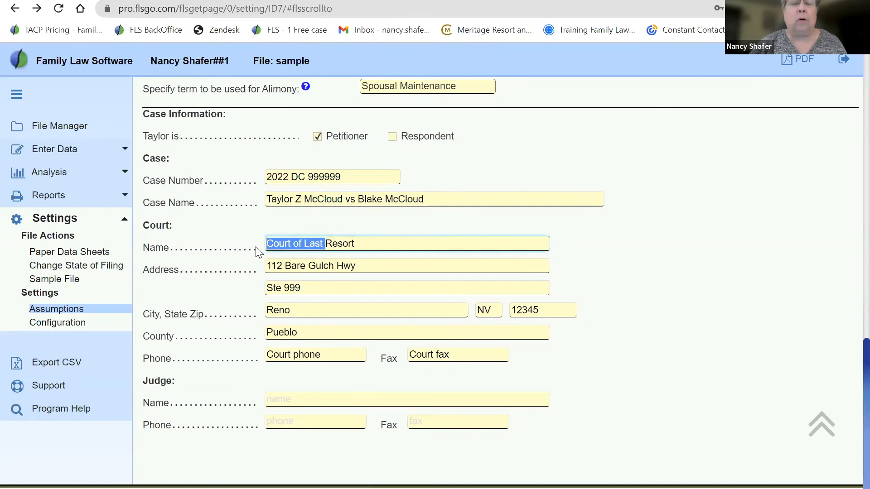
left_click(216, 231)
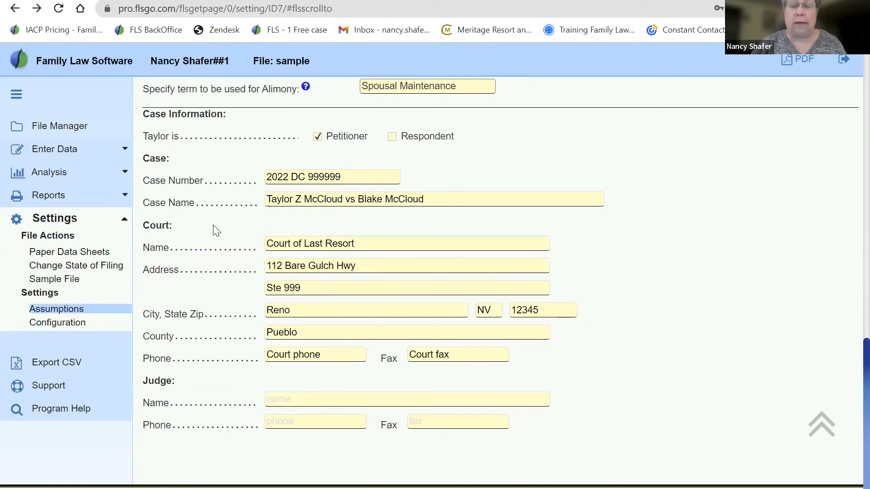
scroll(217, 231, "up", 2)
scroll(217, 231, "up", 3)
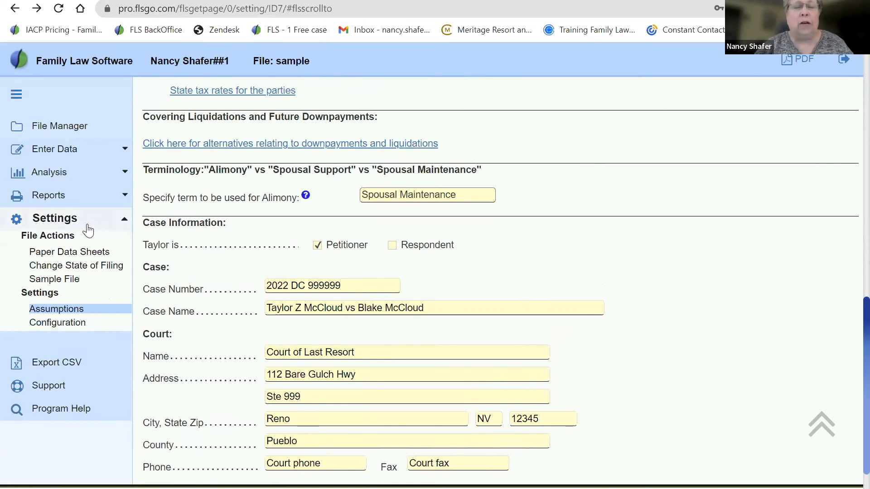
Open the Budget Report to see where the chosen support terminology is used
left_click(124, 222)
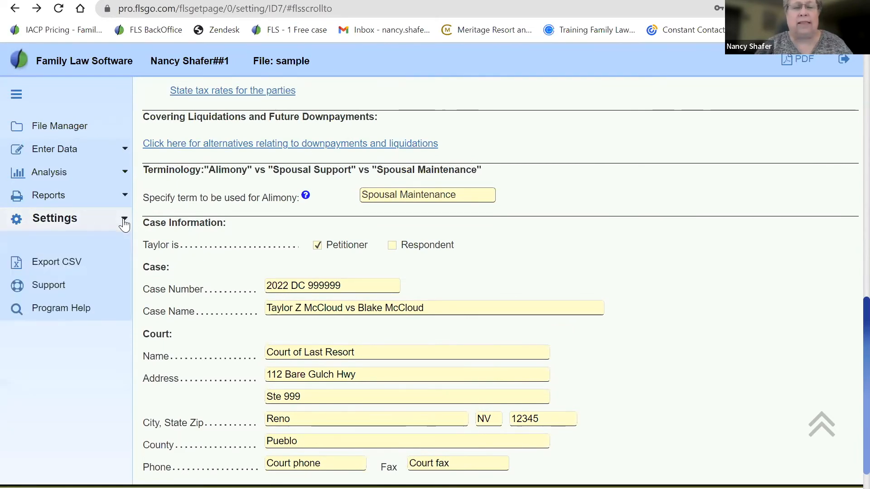
left_click(60, 199)
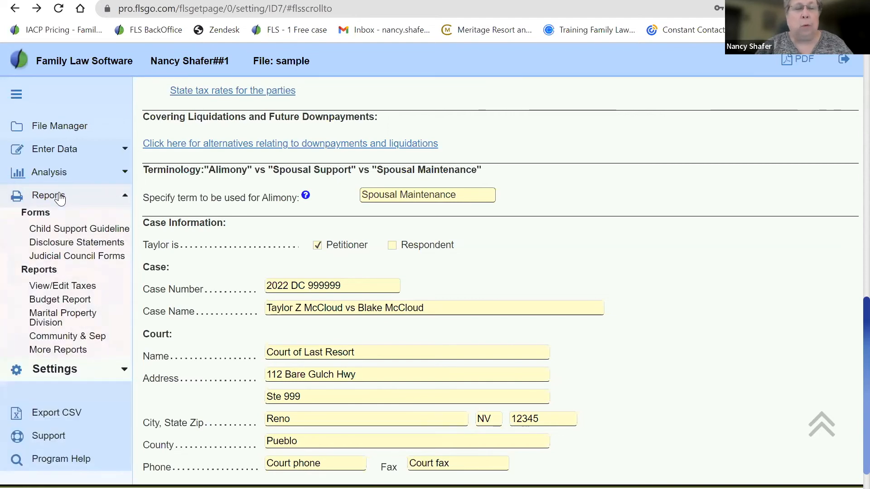
left_click(77, 300)
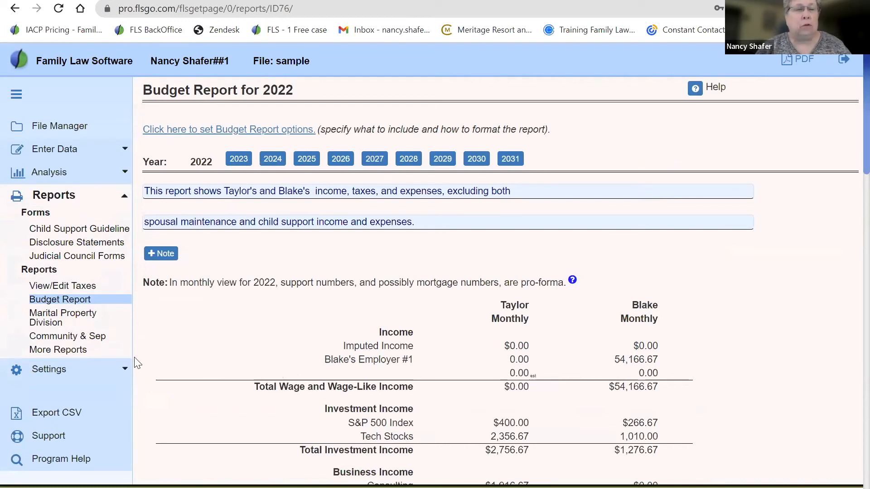
Open the detailed wage and salary entry for the respondent from the income and expenses data
left_click(65, 154)
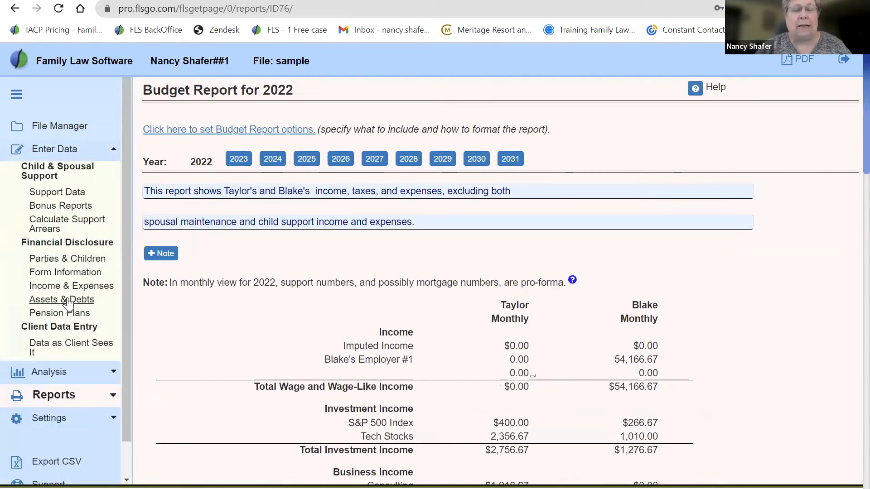
left_click(93, 287)
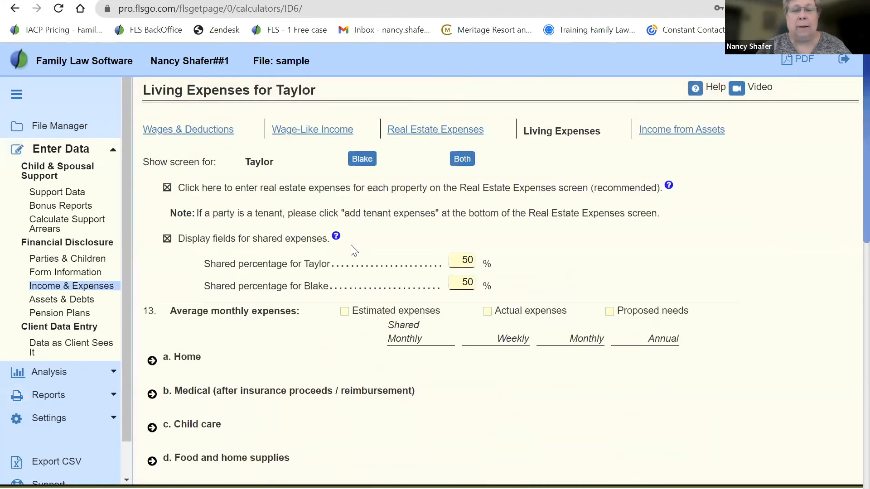
left_click(193, 130)
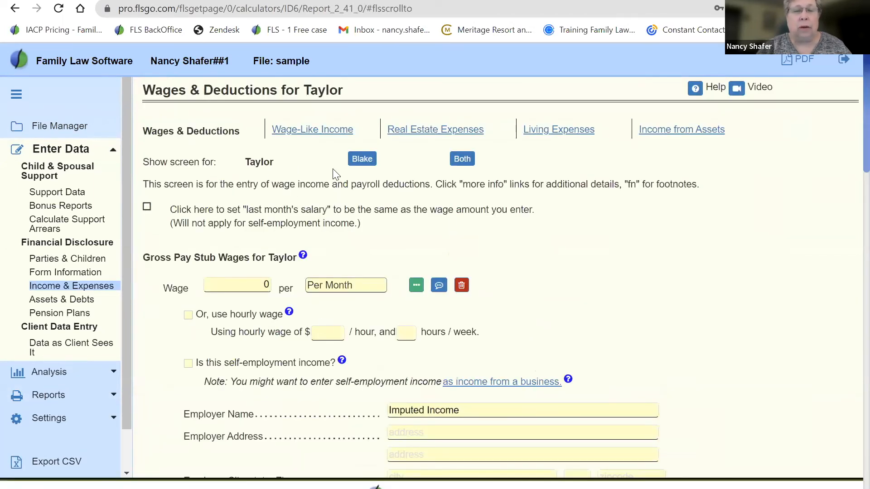
left_click(363, 160)
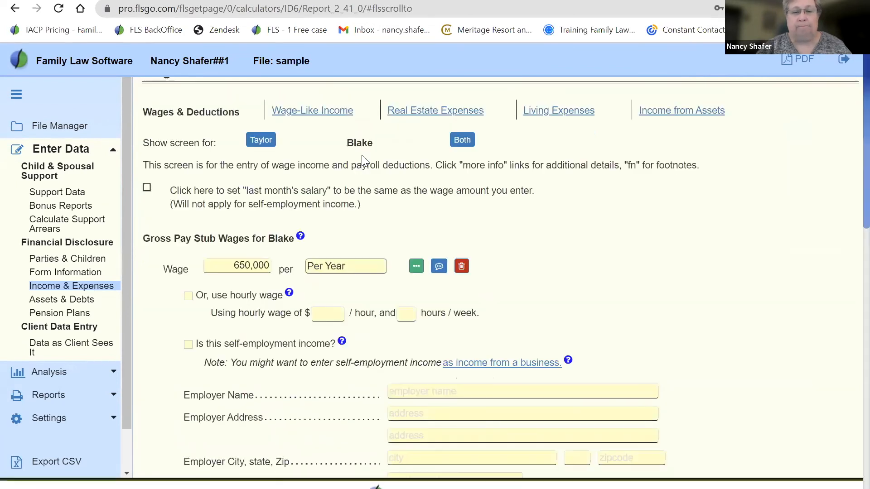
left_click(416, 266)
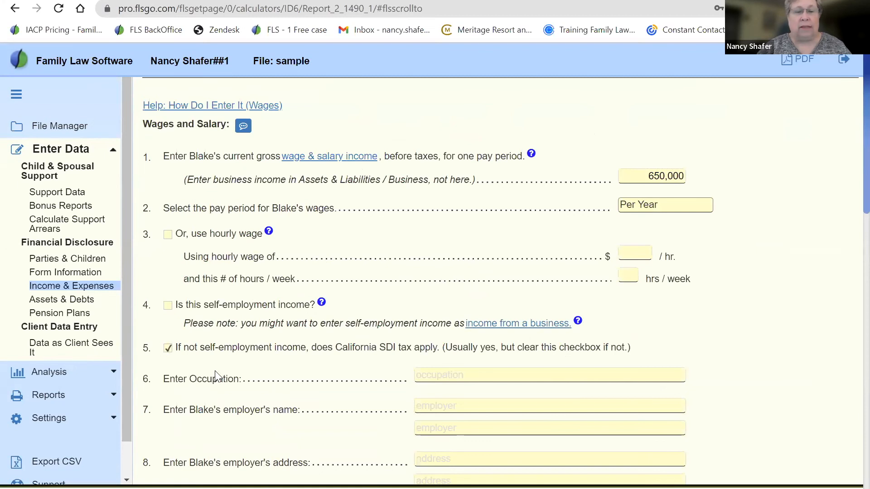
Read the options for how the respondent's wages increase each year until retirement
scroll(226, 376, "down", 7)
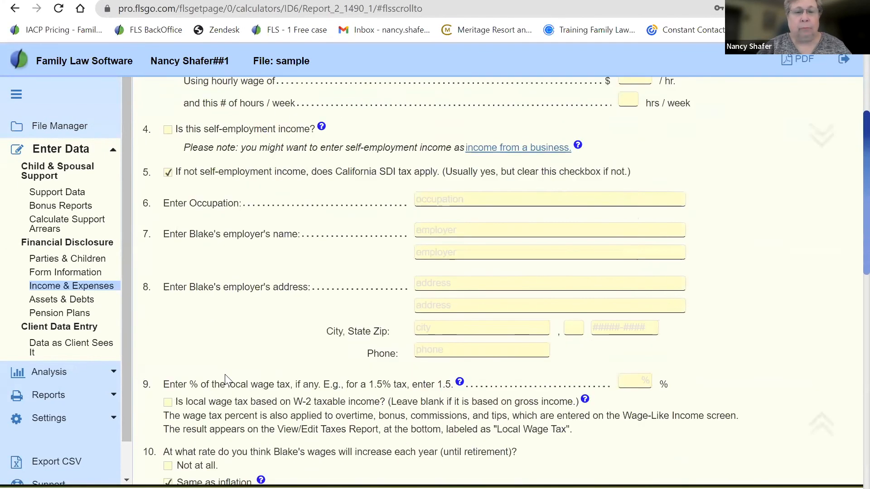
scroll(225, 376, "down", 1)
left_click_drag(166, 270, 467, 289)
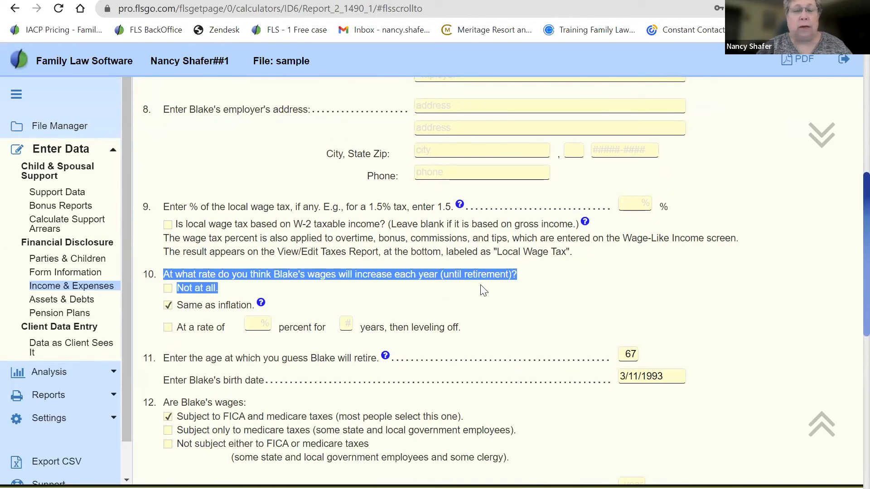
left_click_drag(481, 300, 494, 324)
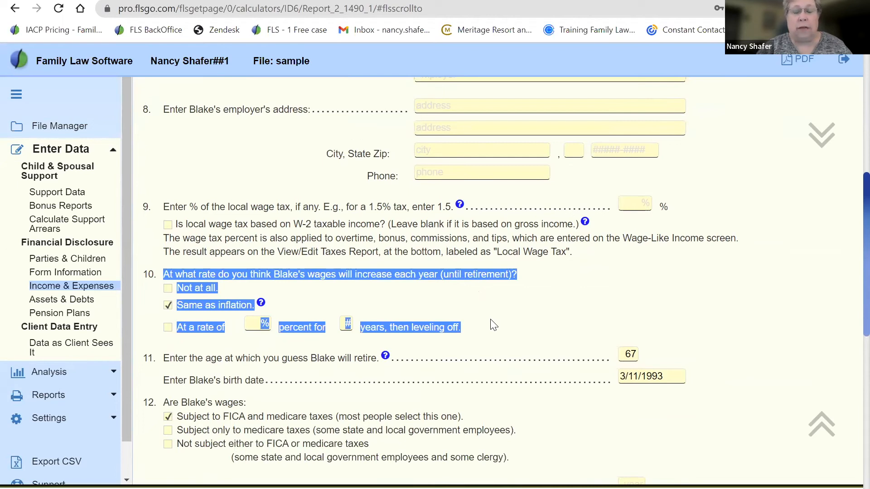
left_click(457, 305)
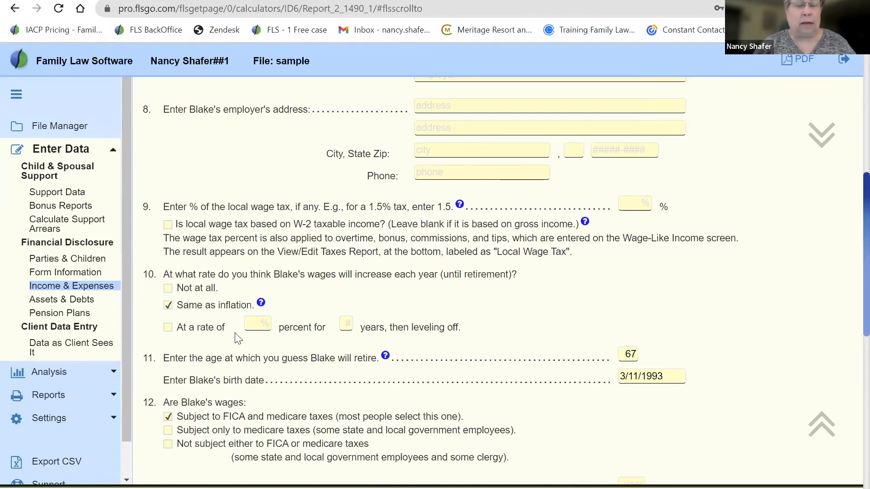
Show the respondent's living expenses, expand the Home and Child care categories, and open the Sitters expense details
left_click(90, 291)
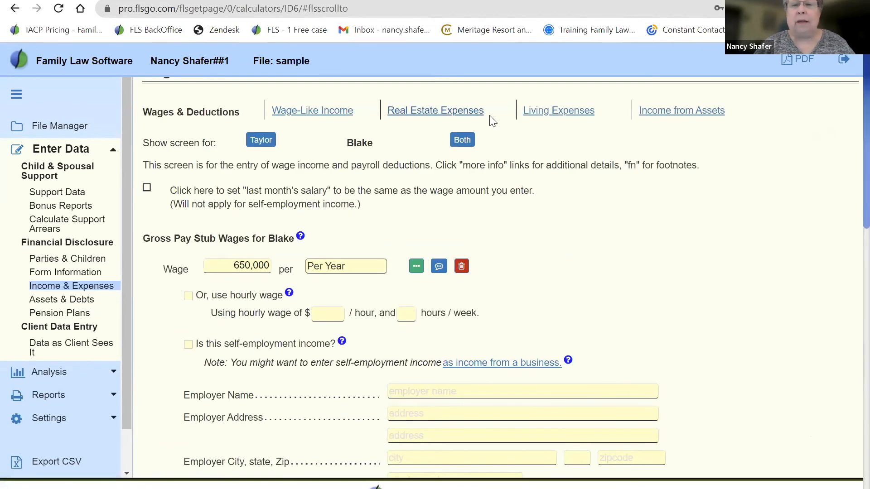
left_click(560, 113)
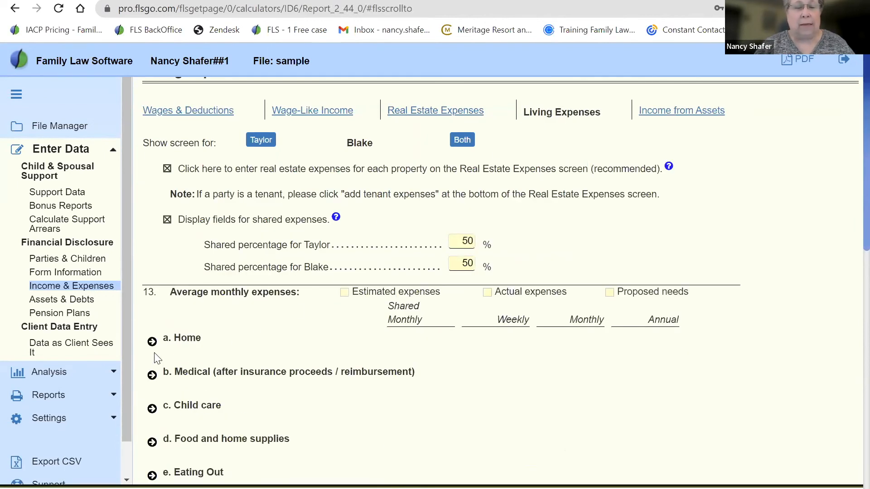
left_click(152, 341)
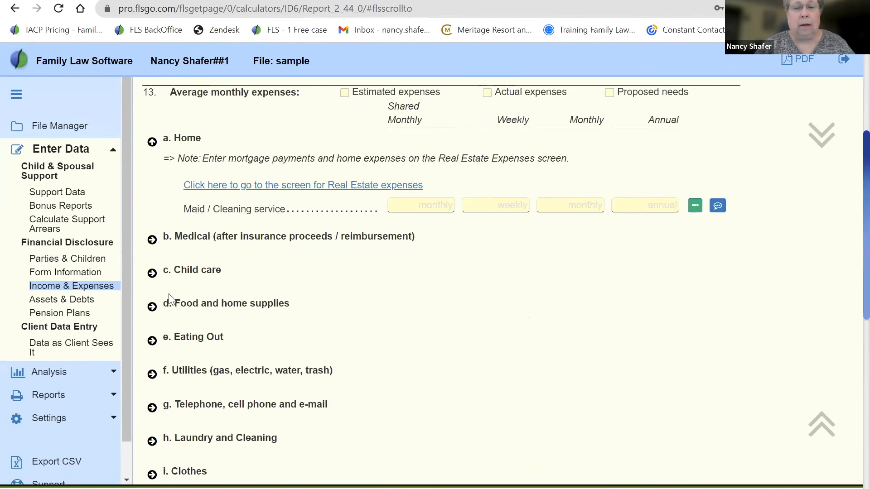
left_click(153, 275)
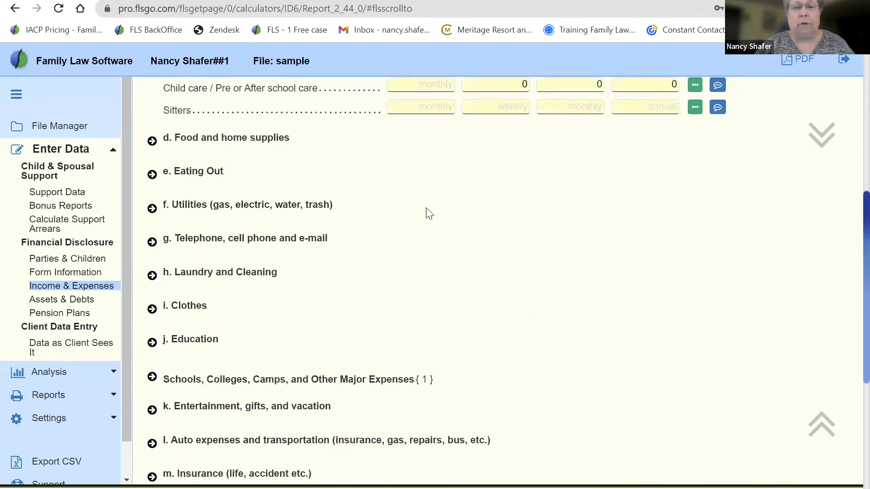
left_click(697, 111)
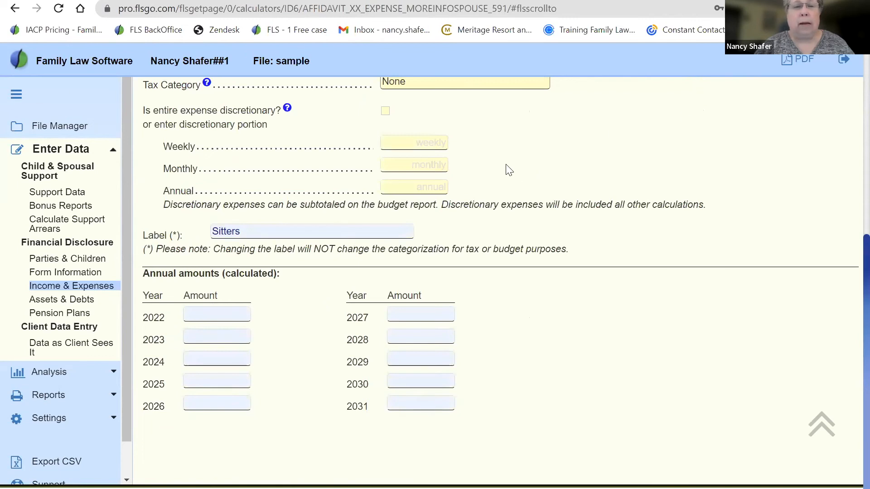
Review the Sitters expense options for increasing with inflation or at some other specified rate
scroll(508, 170, "up", 5)
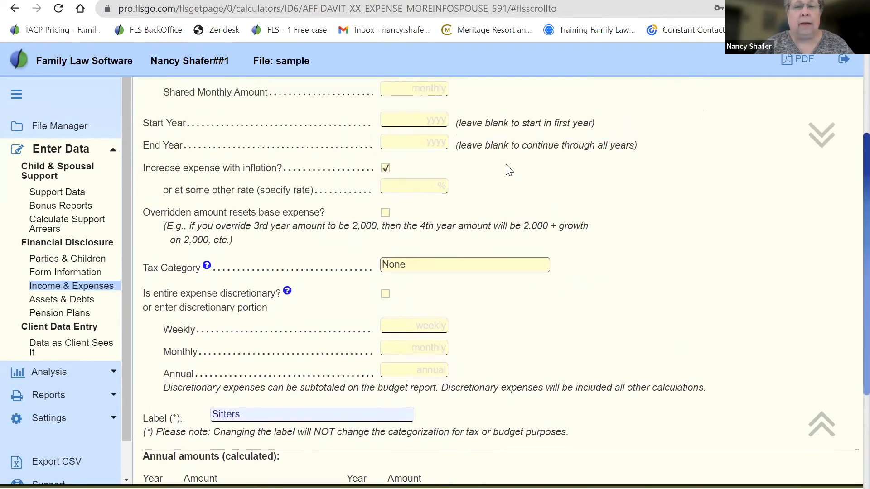
scroll(508, 170, "up", 2)
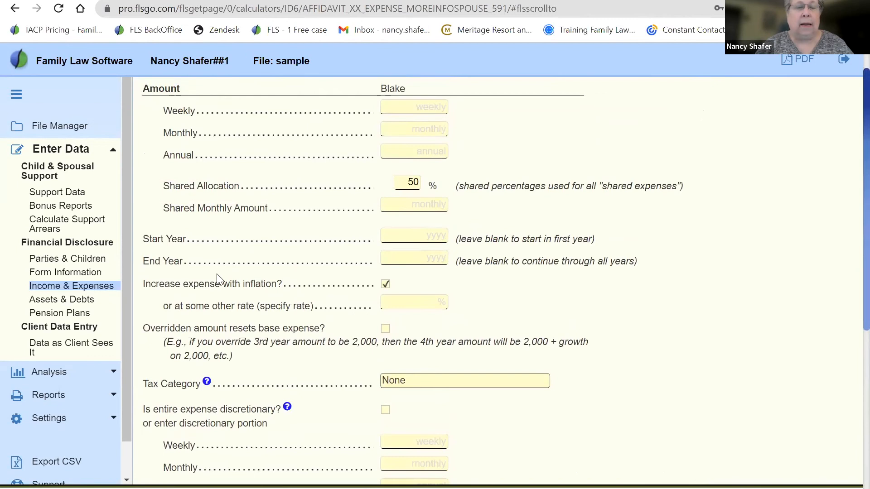
left_click_drag(145, 285, 302, 294)
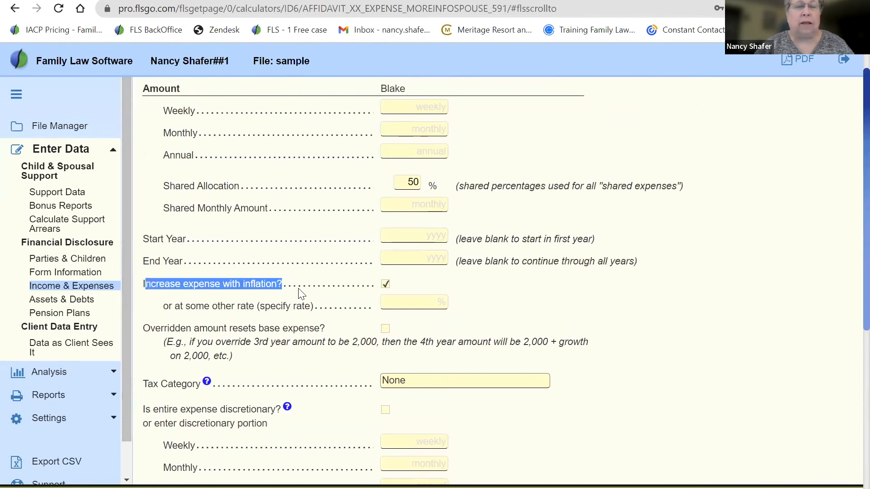
left_click(404, 294)
left_click(392, 308)
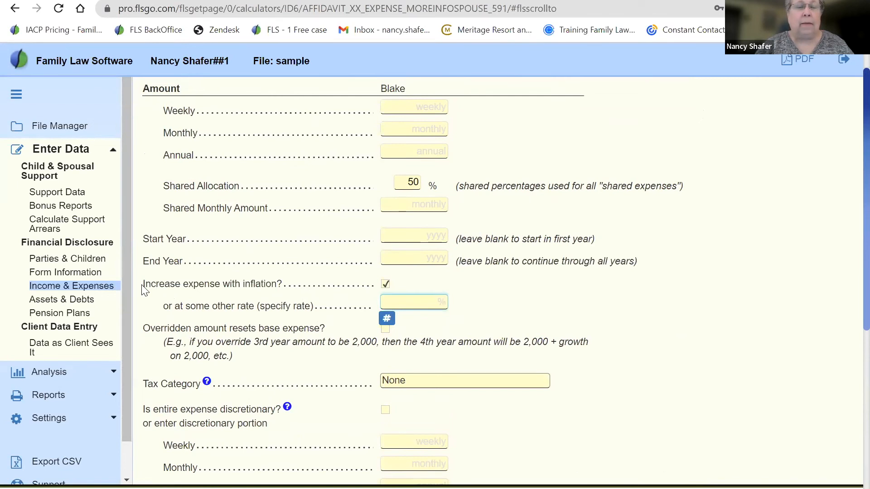
left_click_drag(144, 290, 466, 310)
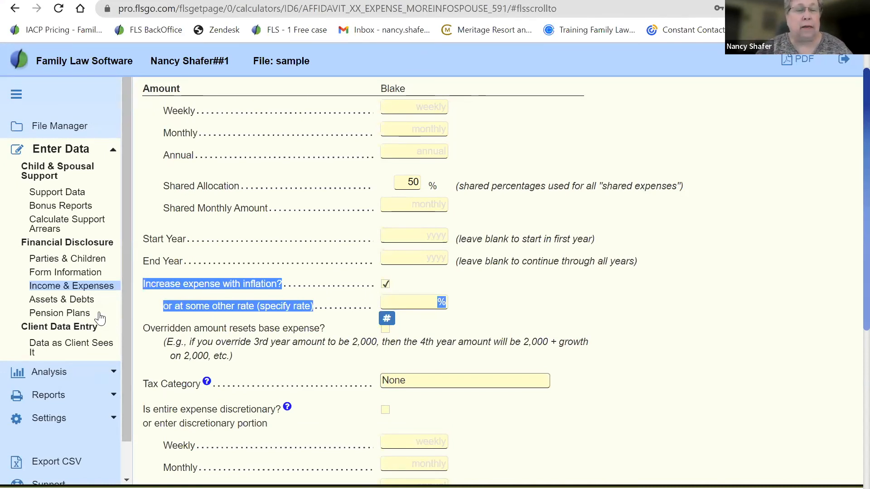
Expand the investments and checking accounts in the assets and debts data, and open the Bank of America account's details
left_click(77, 301)
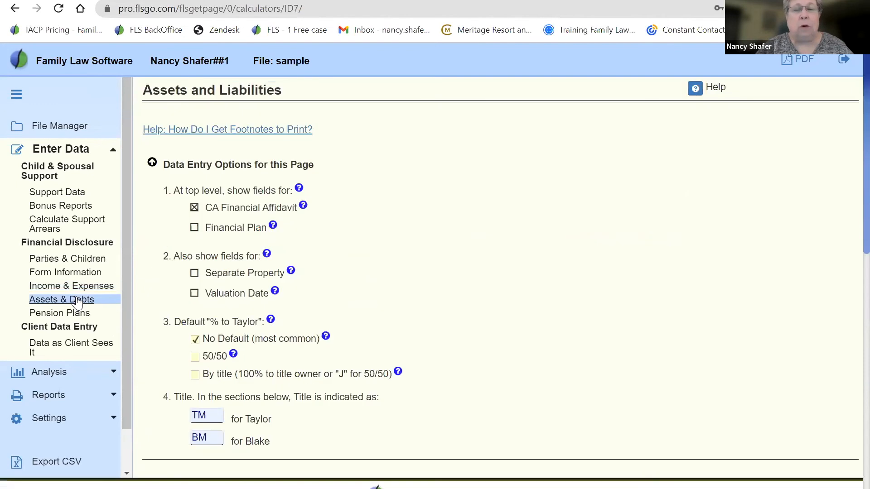
left_click(153, 163)
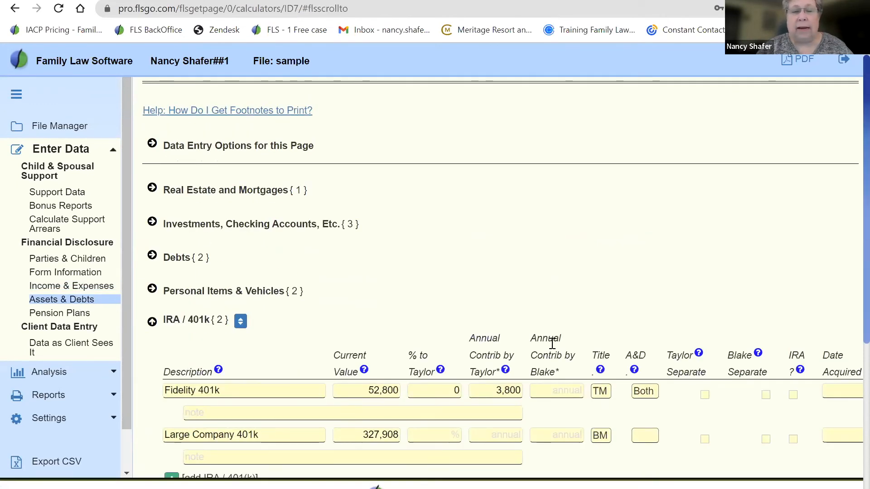
left_click(152, 223)
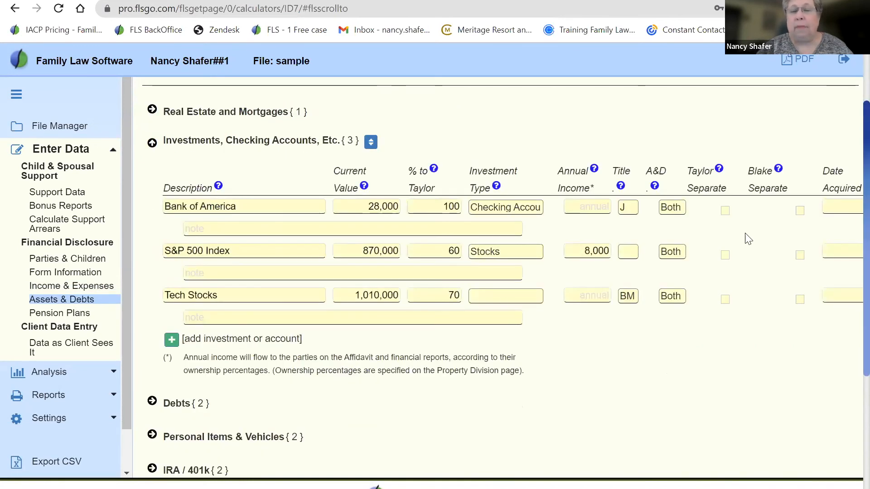
scroll(747, 238, "right", 7)
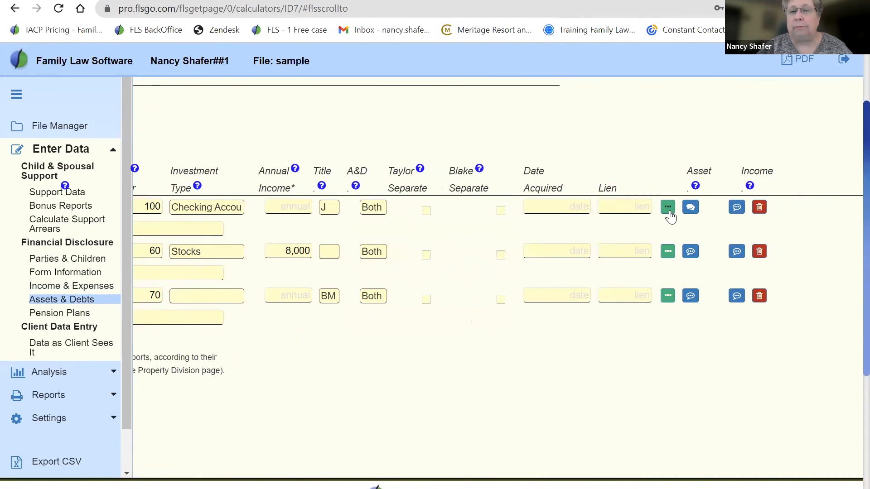
left_click(669, 210)
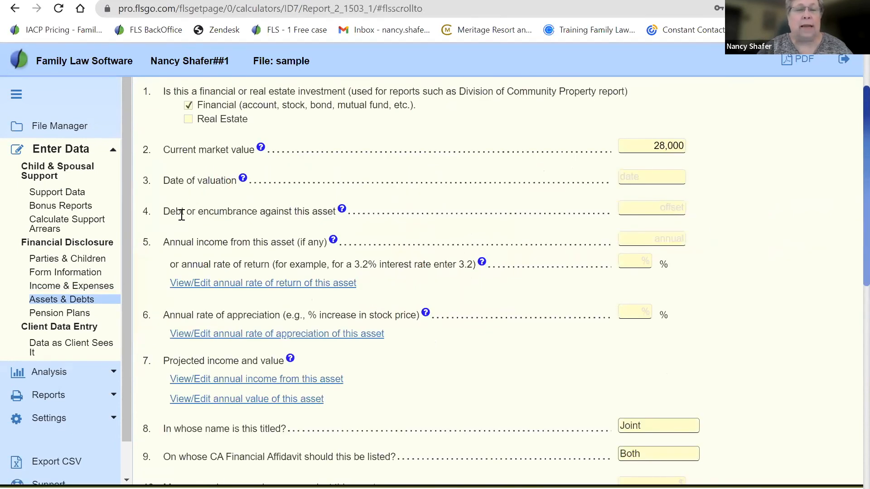
Review the Bank of America options for annual income, annual rate of return and annual rate of appreciation
left_click_drag(168, 241, 296, 254)
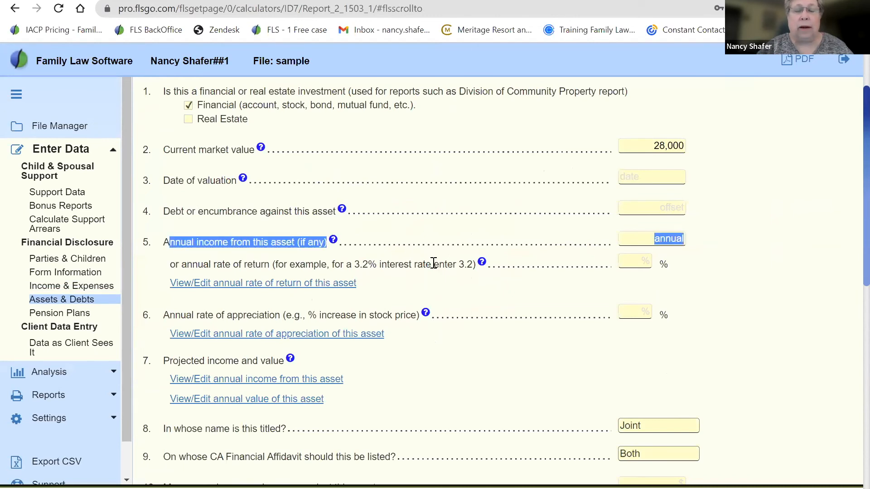
left_click_drag(435, 264, 306, 256)
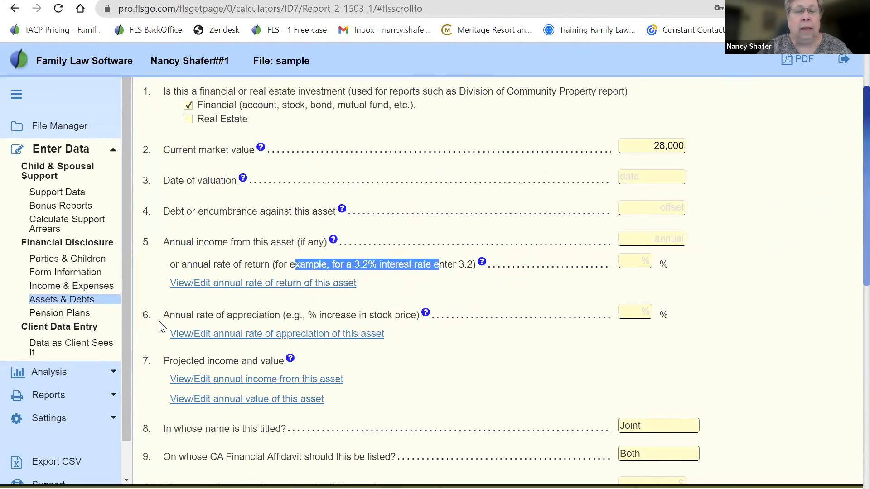
left_click_drag(169, 315, 286, 315)
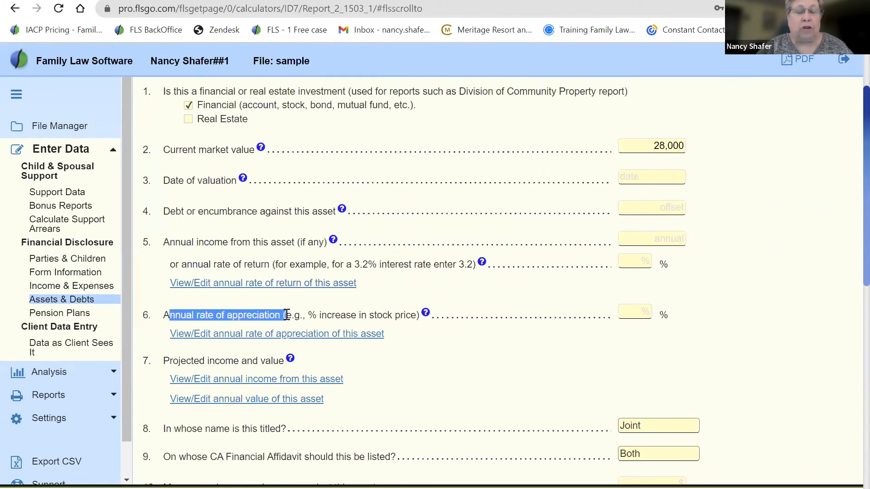
left_click(406, 380)
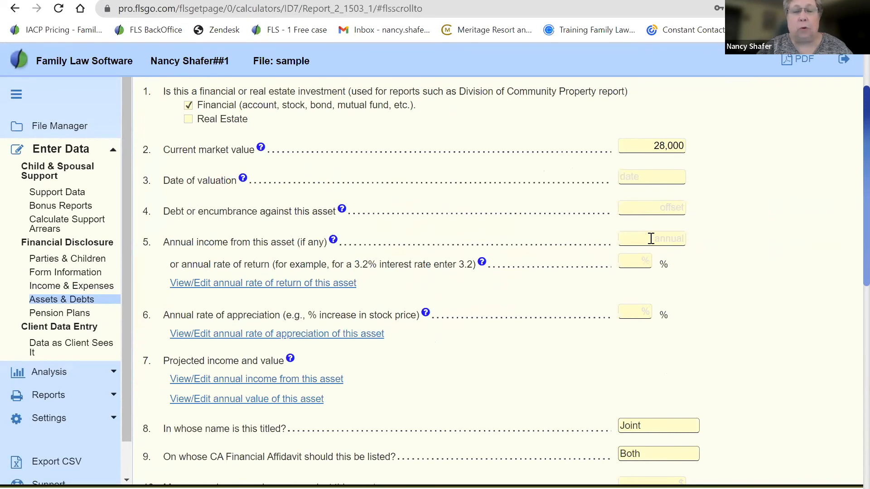
Set the Bank of America account's annual rate of return to 2%
left_click(642, 261)
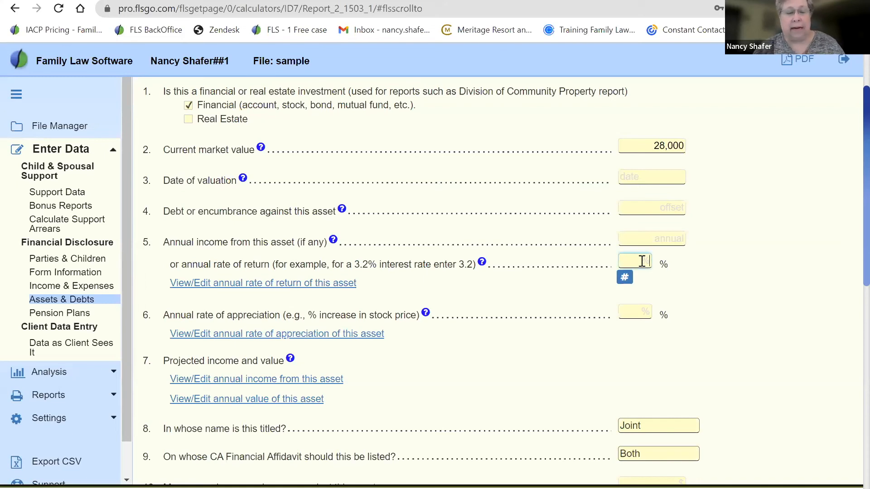
type("2")
key("Tab")
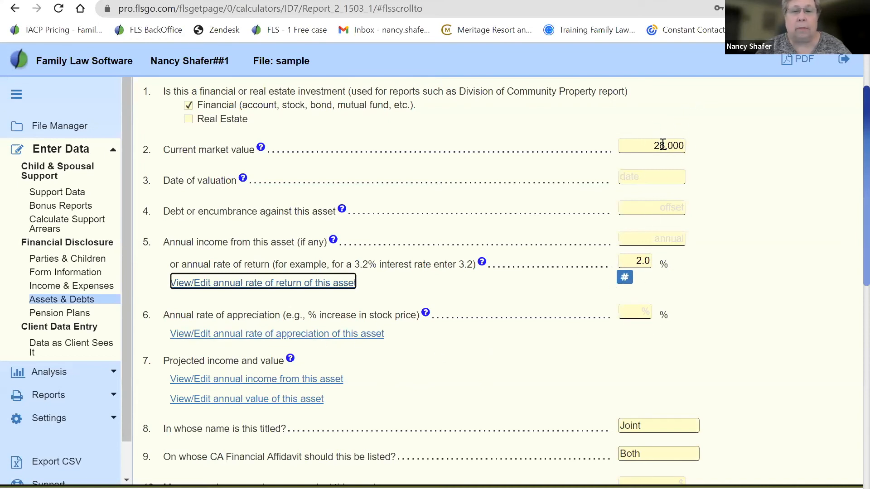
View the projected annual income from the Bank of America account for each party, and return to the asset's details
left_click(244, 382)
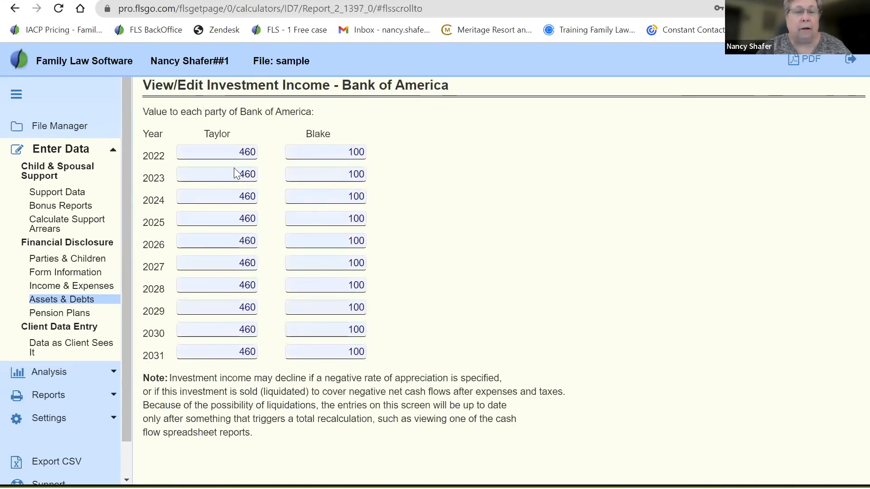
left_click(233, 151)
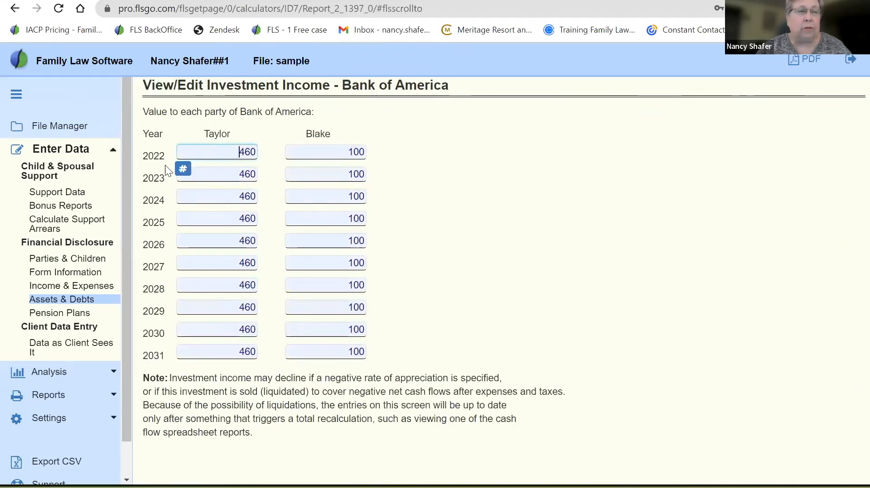
right_click(15, 9)
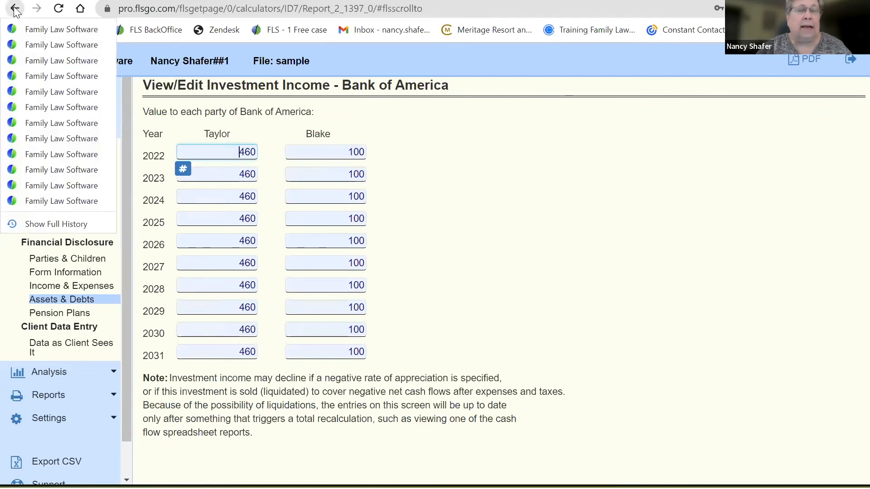
left_click(15, 9)
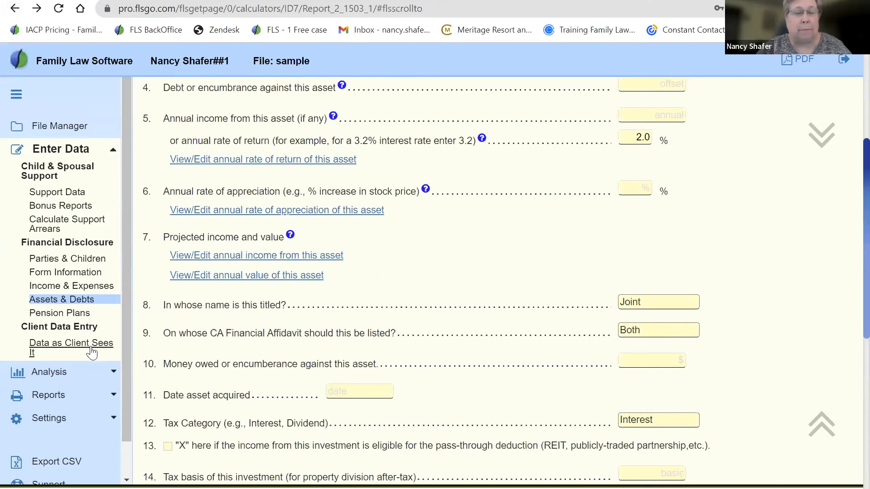
Open the Budget Report and compare the respondent's monthly employer income in 2022 and 2030
left_click(58, 402)
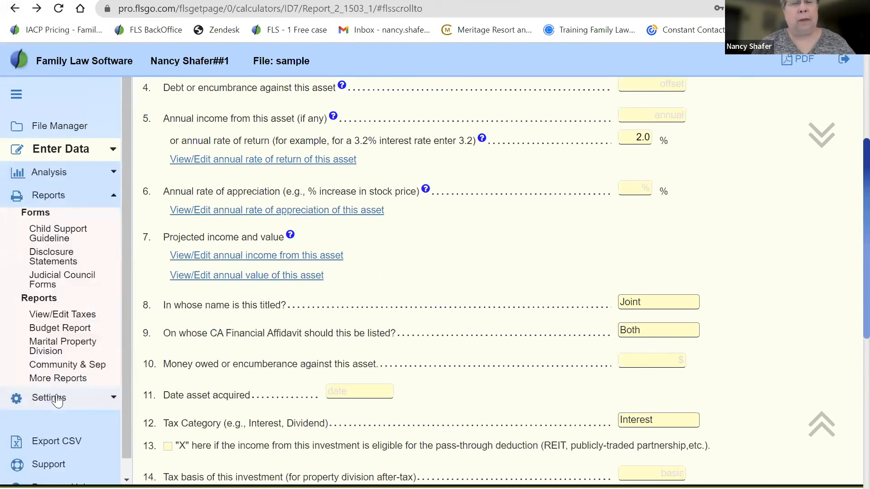
left_click(60, 330)
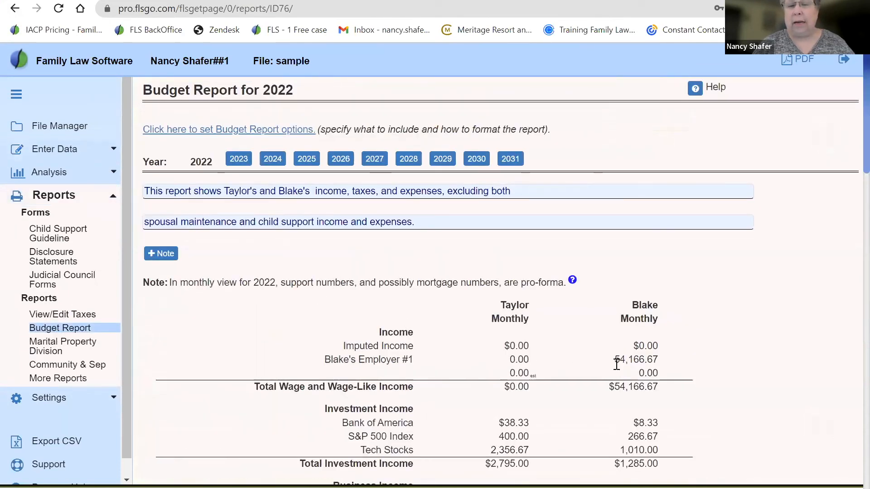
left_click_drag(615, 362, 647, 361)
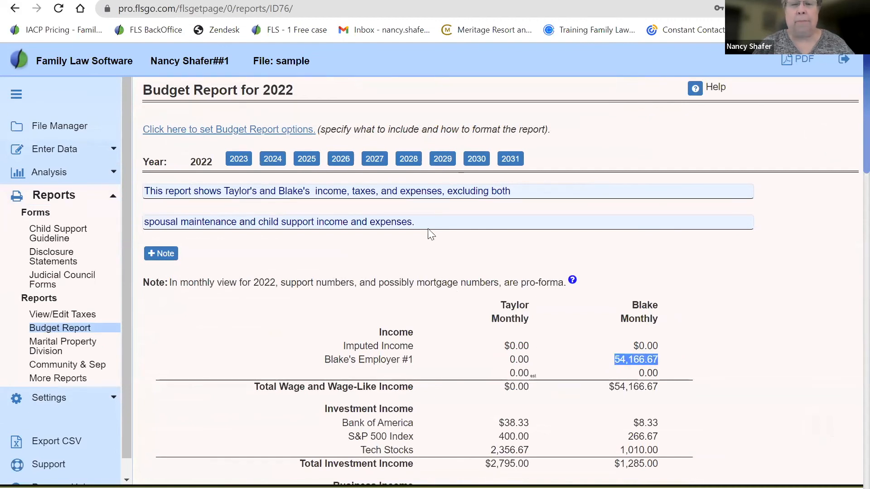
left_click(477, 160)
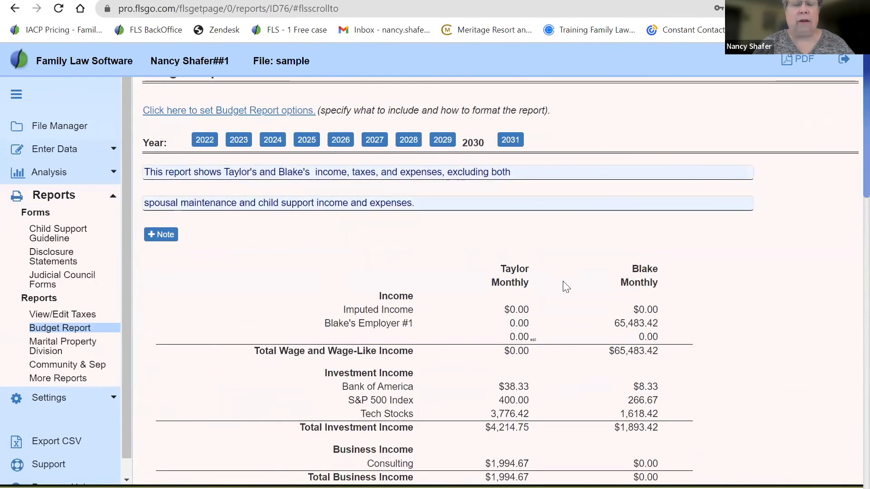
double_click(615, 325)
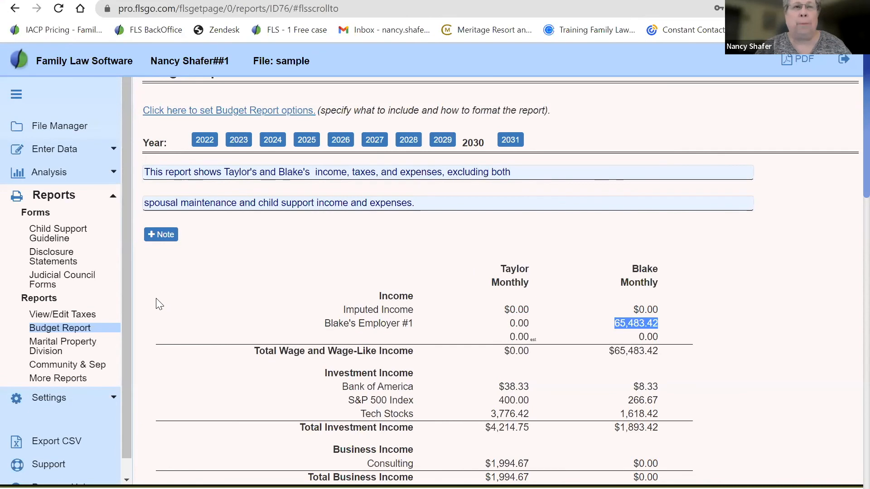
Show the View/Edit Taxes report for 2028 and examine the respondent's wages and taxable dividend income
left_click(67, 315)
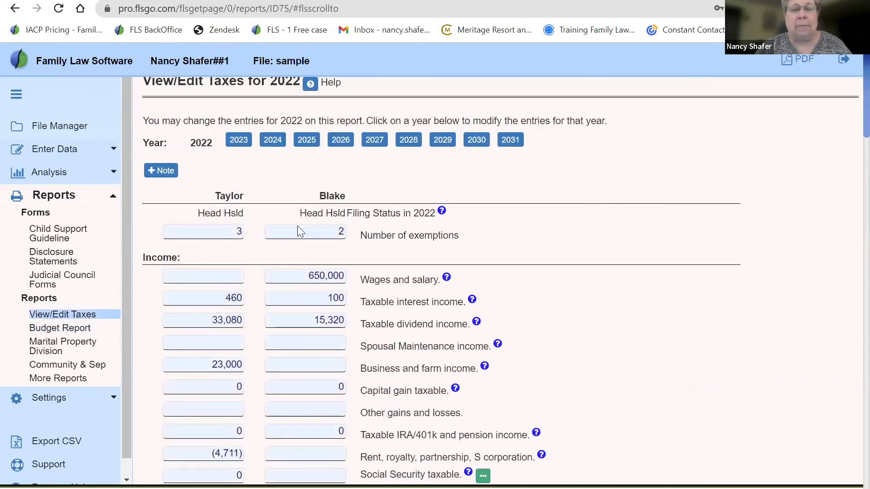
left_click(405, 140)
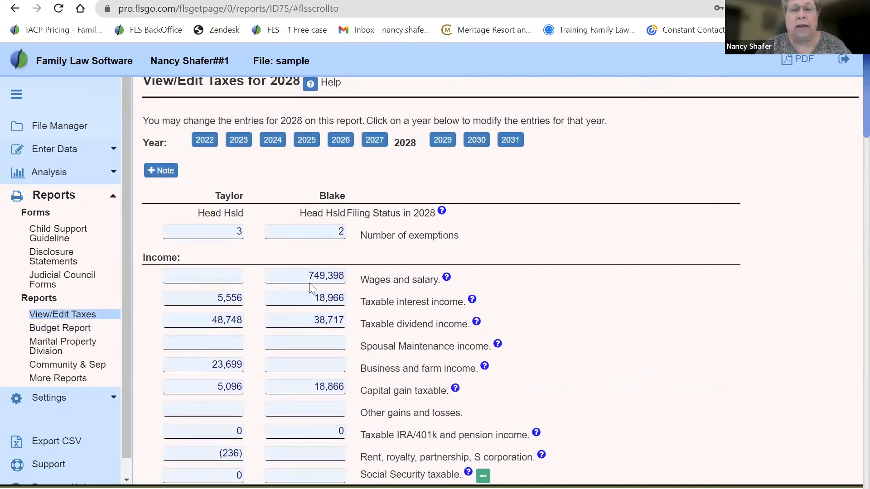
left_click_drag(306, 276, 328, 277)
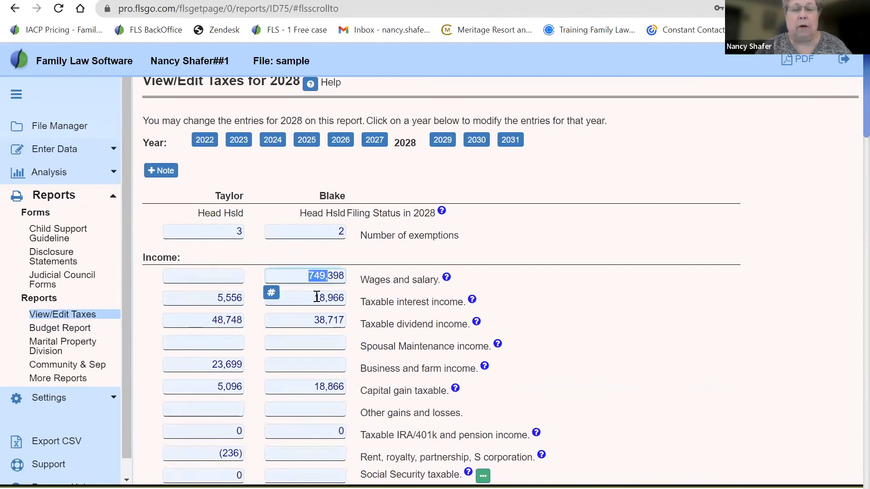
left_click(308, 320)
left_click_drag(309, 321, 362, 322)
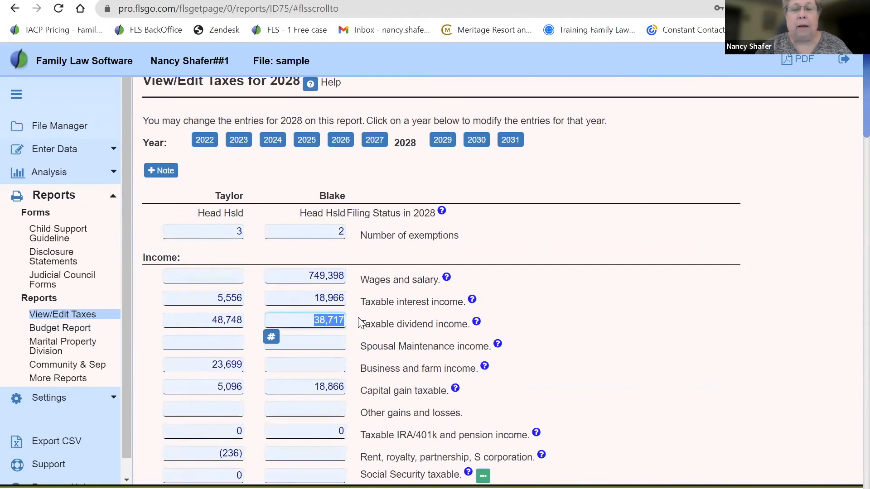
left_click(593, 296)
Review the 2028 adjustments and itemized deductions down to the respondent's deduction to use
scroll(594, 298, "down", 10)
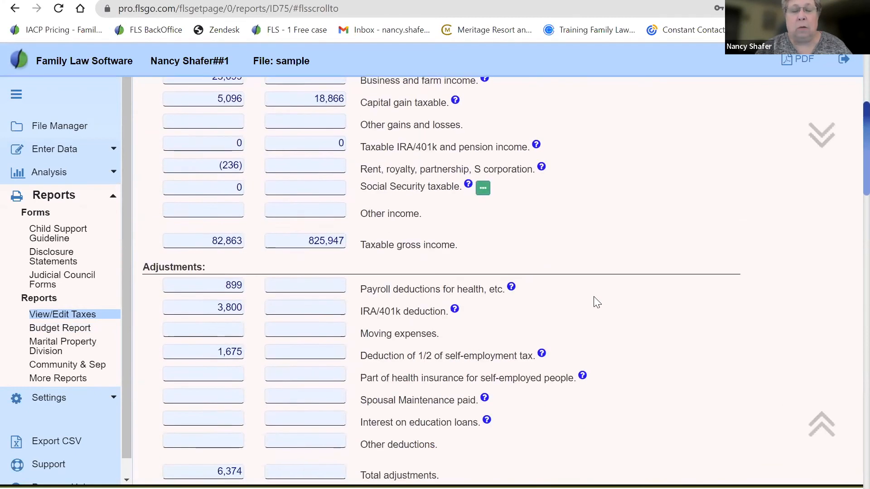
scroll(594, 299, "down", 4)
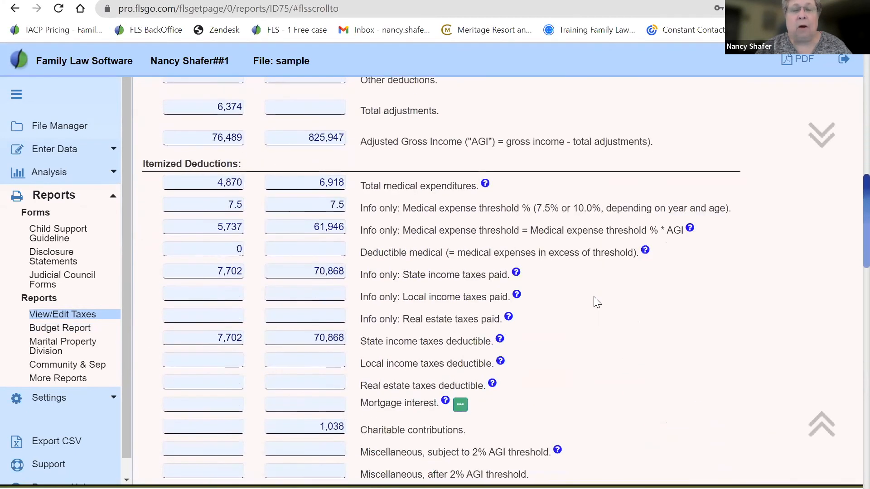
scroll(597, 302, "up", 2)
scroll(596, 302, "down", 1)
scroll(594, 298, "down", 6)
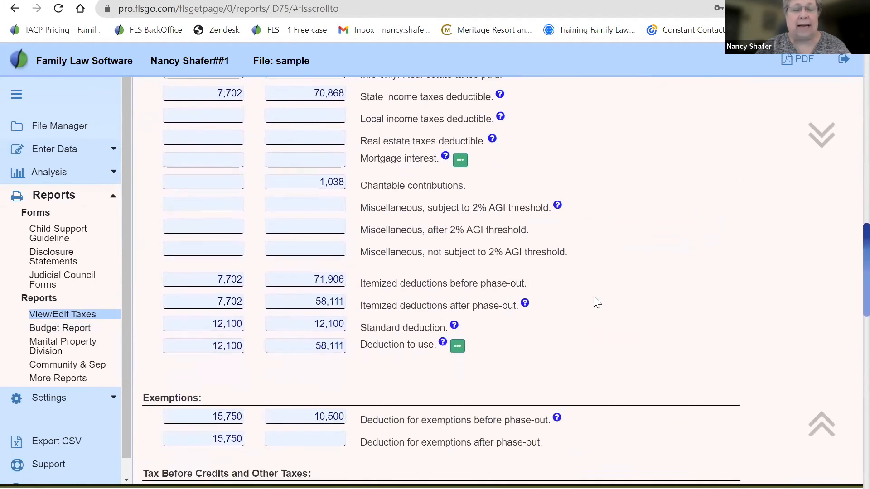
left_click(306, 343)
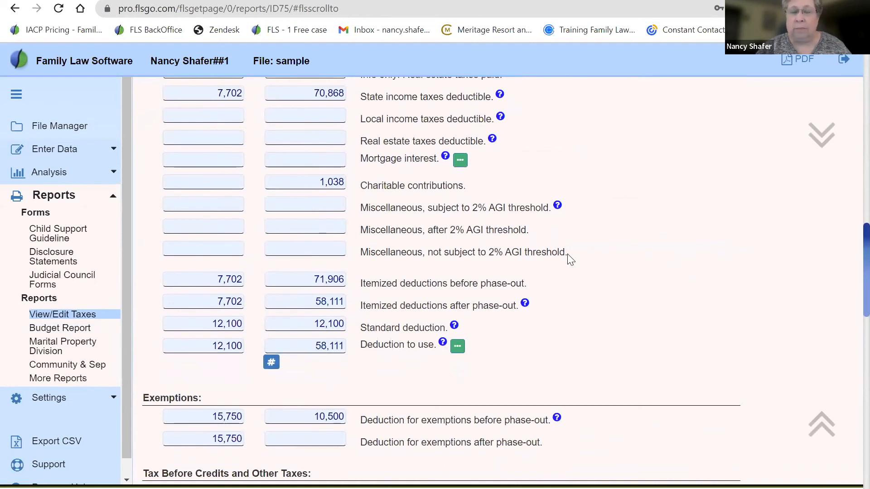
Switch the tax report to 2022 and examine the respondent's deduction to use for comparison with 2028
scroll(568, 254, "up", 12)
scroll(571, 260, "up", 8)
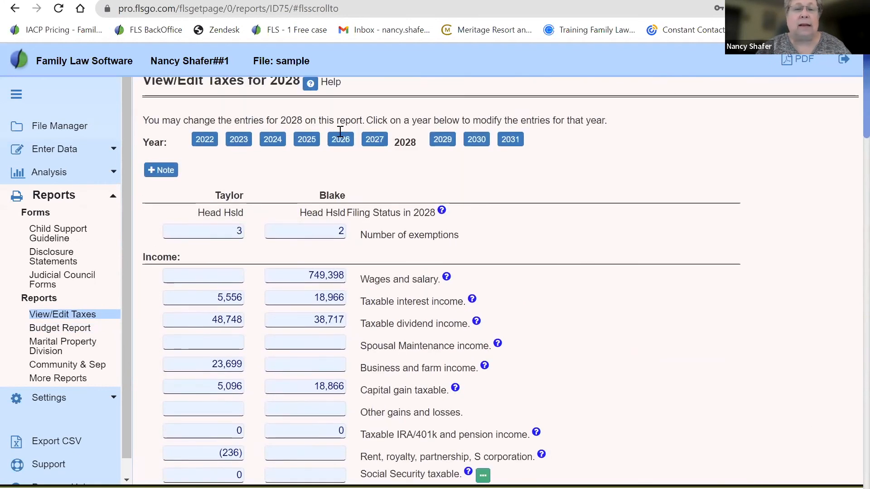
left_click(204, 140)
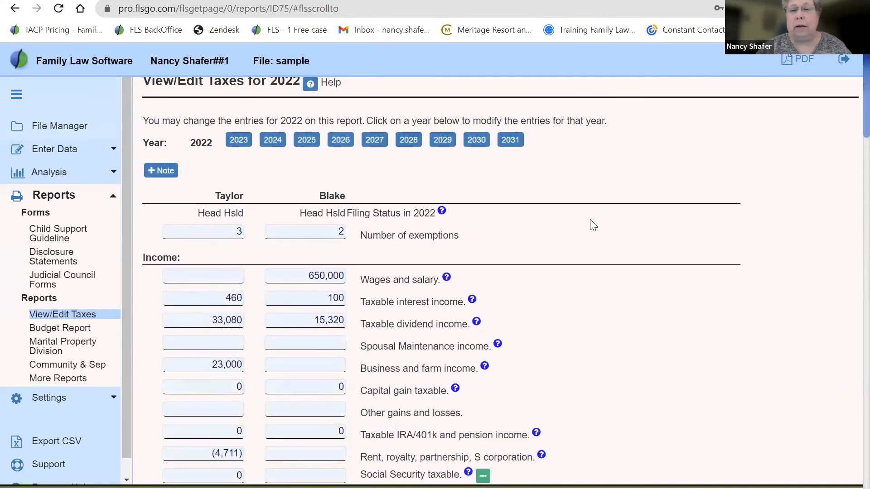
scroll(590, 220, "down", 15)
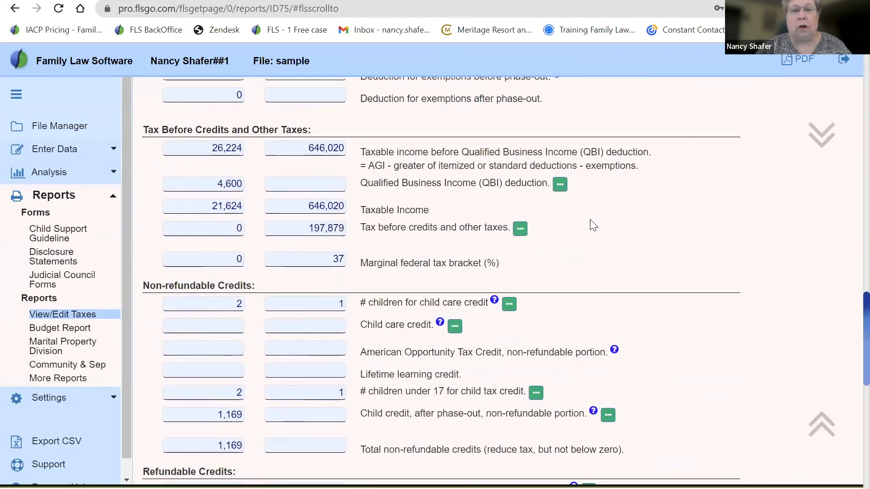
scroll(590, 219, "up", 1)
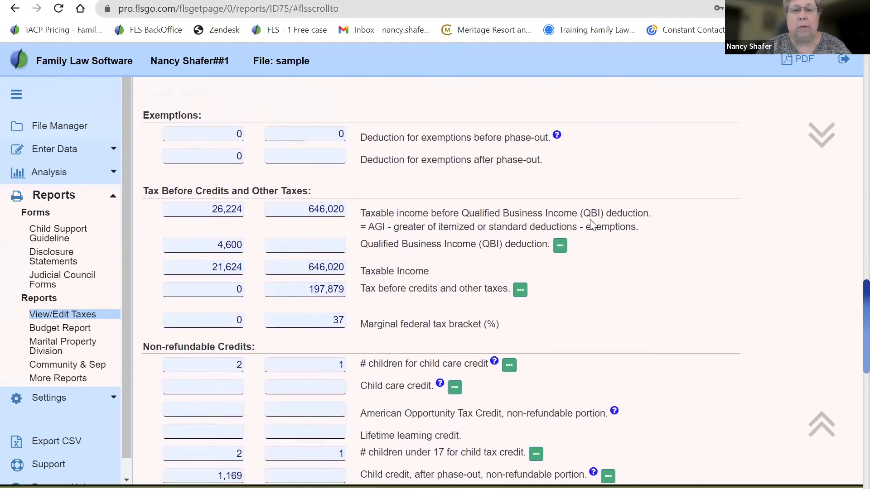
scroll(591, 225, "up", 3)
left_click(313, 218)
left_click_drag(313, 217, 357, 224)
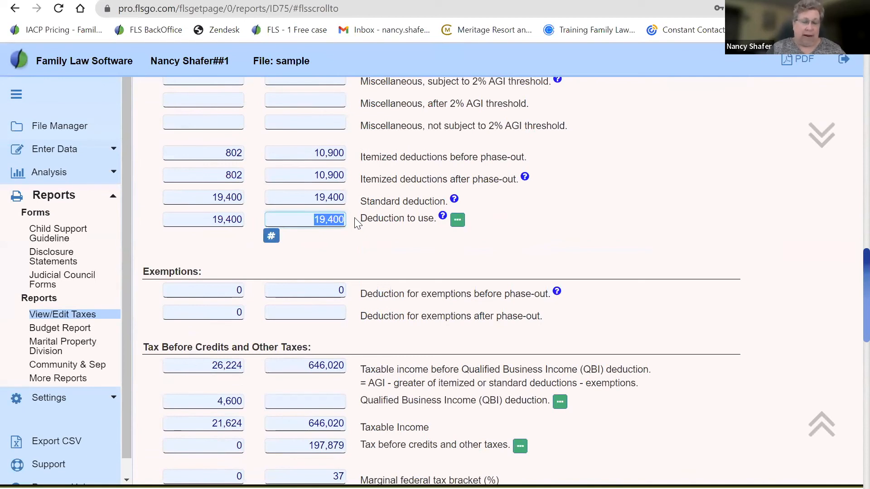
left_click(284, 220)
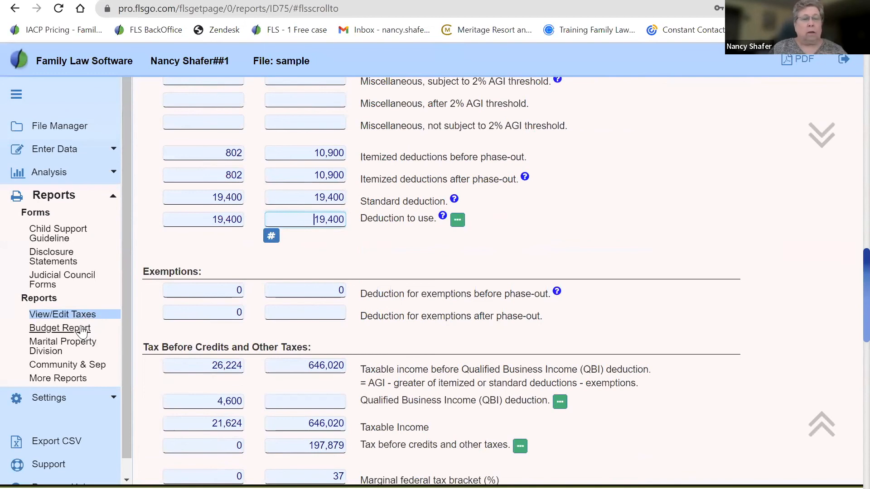
View the graph of assets used to cover negative net income and the graph of projected net income after expenses and taxes
left_click(68, 382)
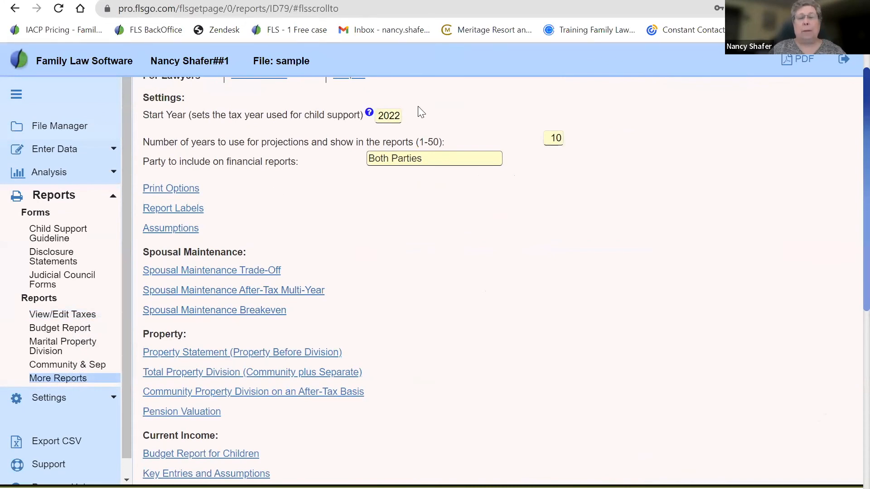
scroll(418, 106, "up", 1)
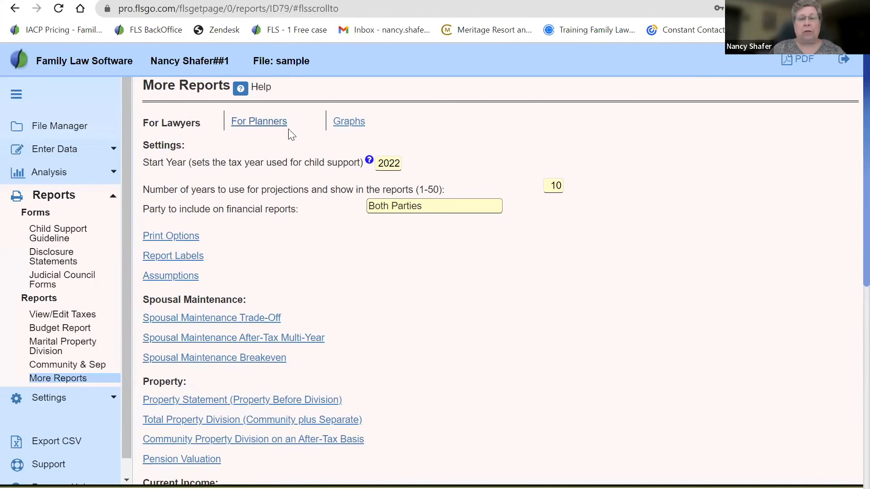
left_click(348, 122)
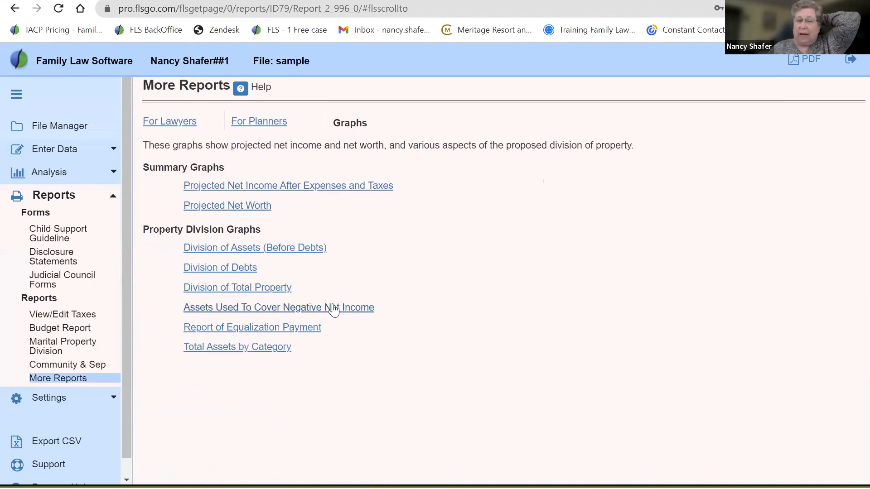
left_click(317, 309)
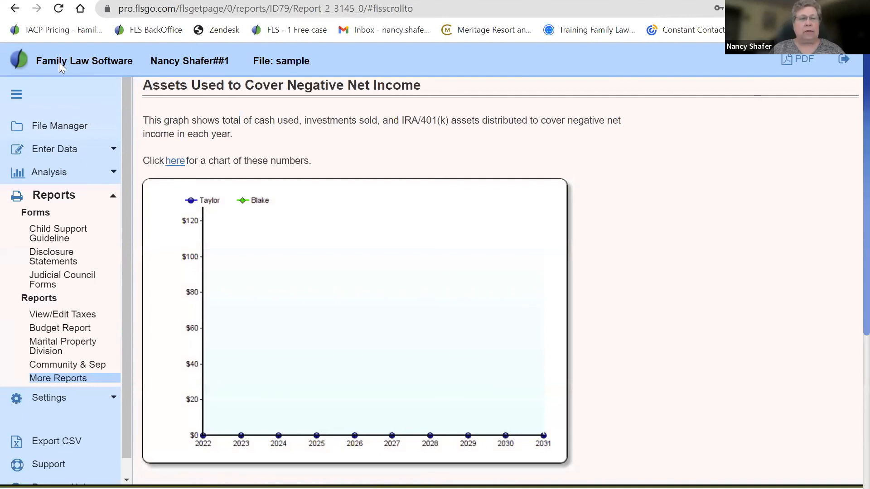
left_click(15, 8)
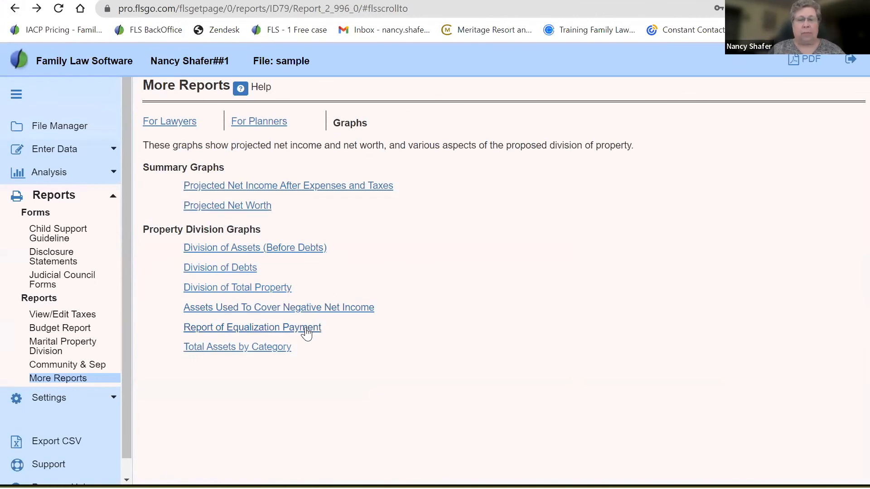
left_click(239, 187)
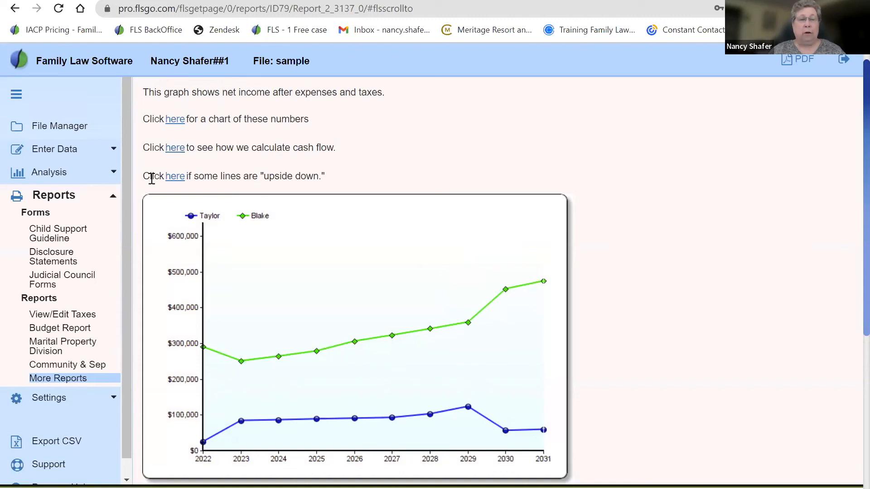
Set the number of years to show in the planner financial reports to 50
left_click(50, 383)
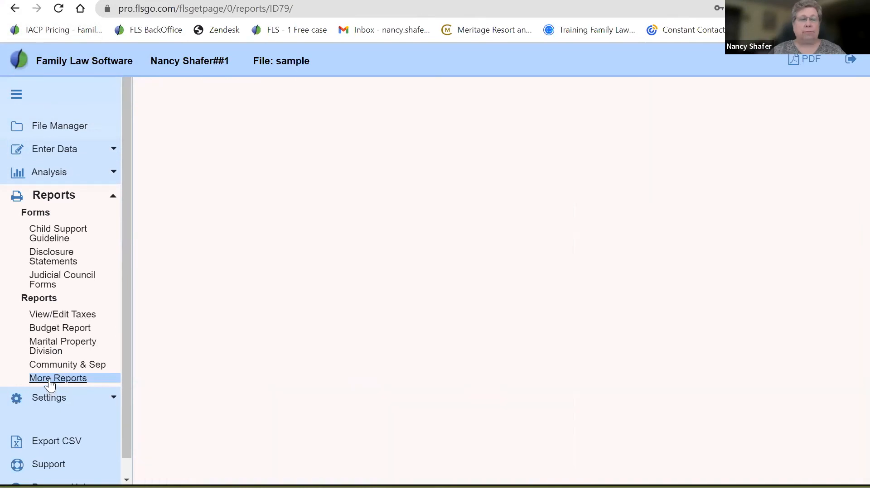
left_click(257, 129)
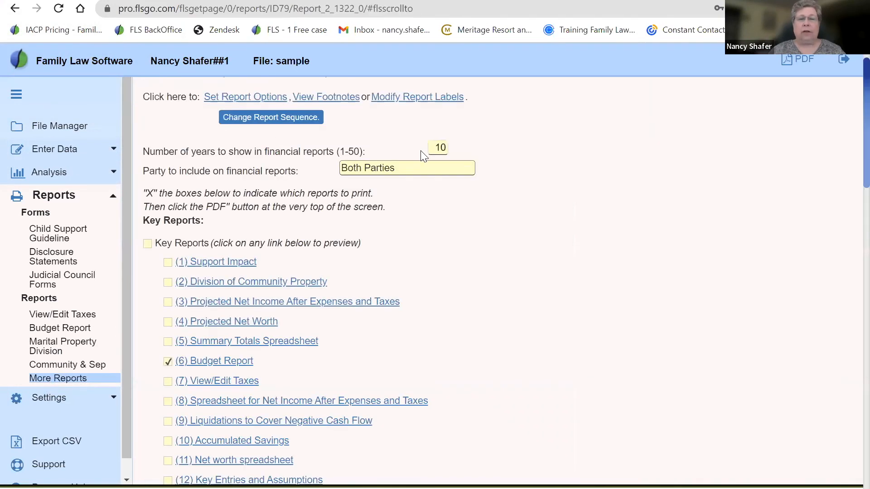
left_click(439, 147)
type("50")
key("Tab")
left_click(362, 115)
Reopen the projected net income after expenses and taxes graph and examine both parties' lines over the 50-year period
scroll(362, 114, "up", 1)
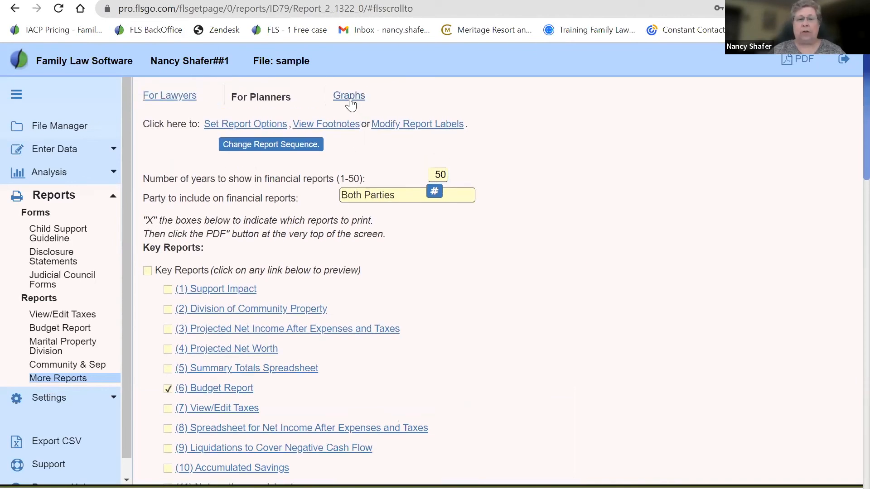
left_click(350, 97)
left_click(272, 188)
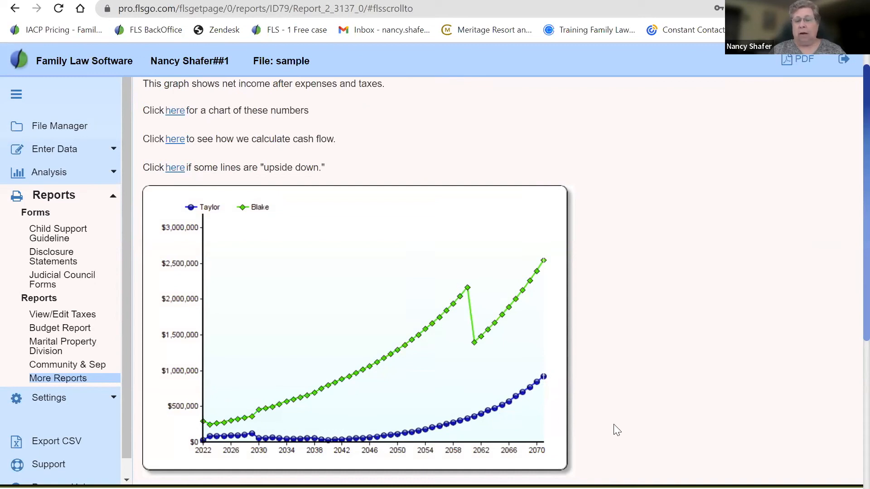
scroll(614, 424, "down", 2)
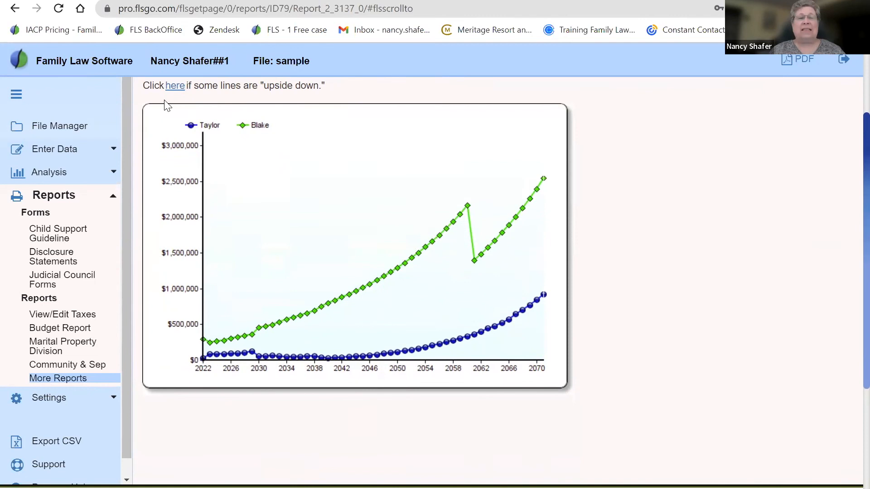
Open the planner report listing each party's Projected Net Income After Expenses and Taxes year by year
left_click(64, 383)
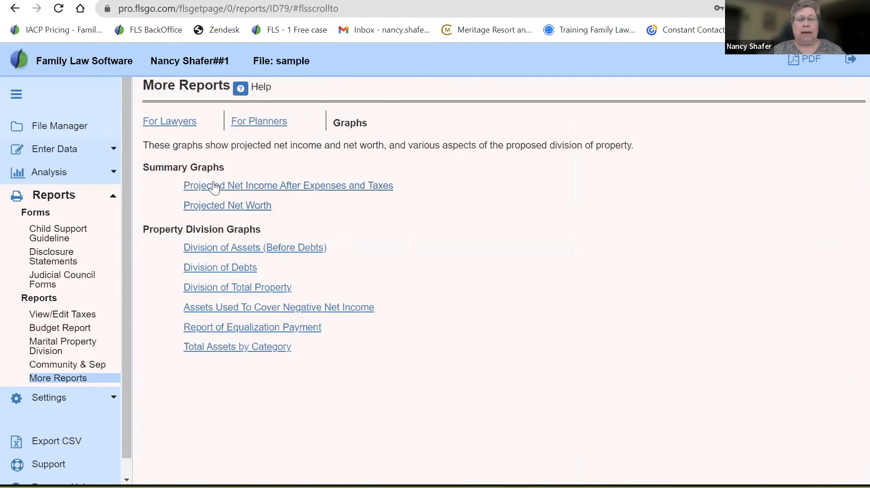
left_click(257, 127)
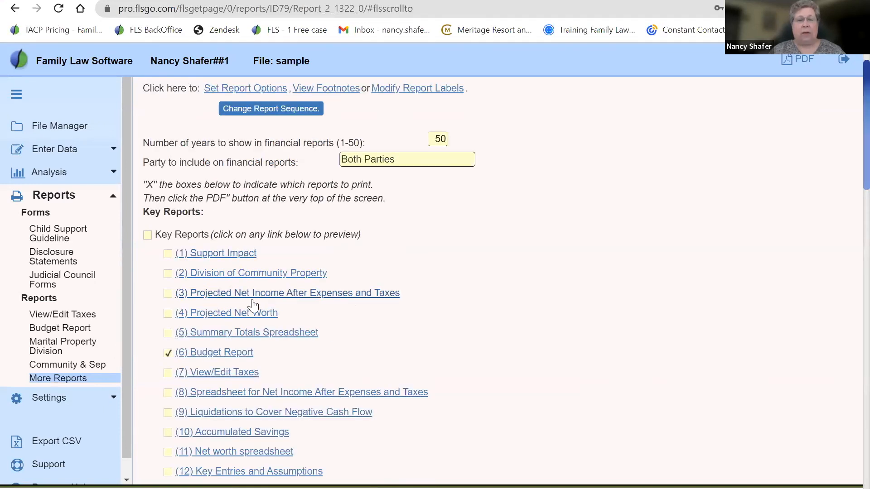
left_click(256, 294)
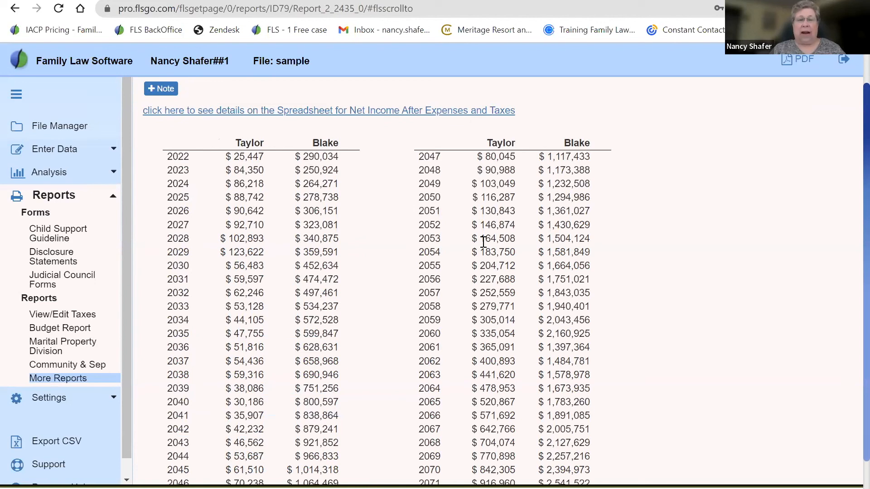
Open the detailed Spreadsheet for Net Income After Expenses and Taxes and examine the first party's yearly income, expense and tax columns
left_click(316, 113)
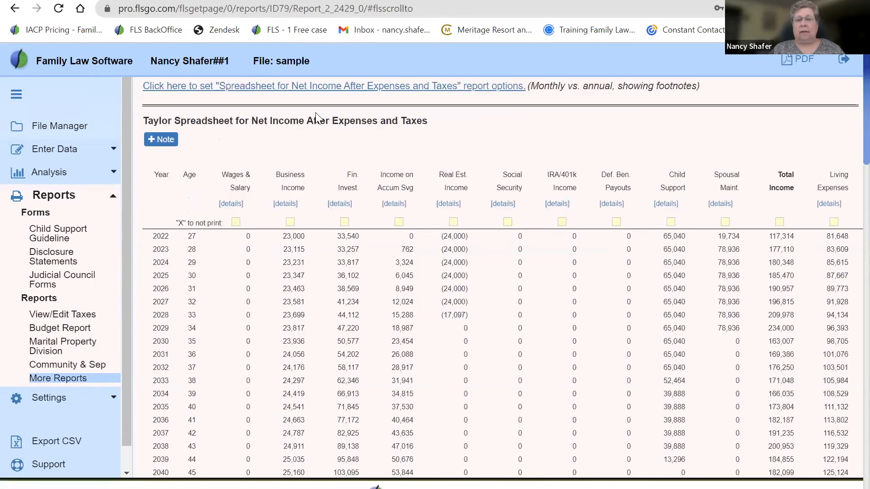
scroll(316, 116, "down", 3)
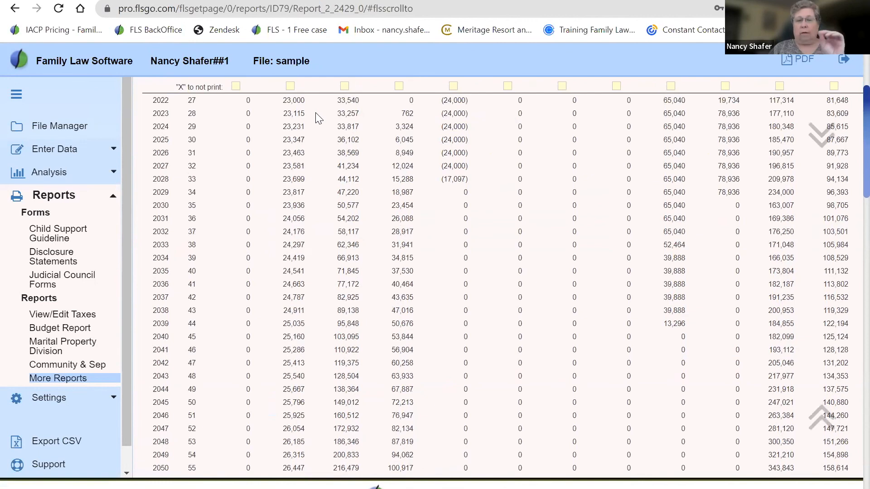
scroll(316, 112, "up", 3)
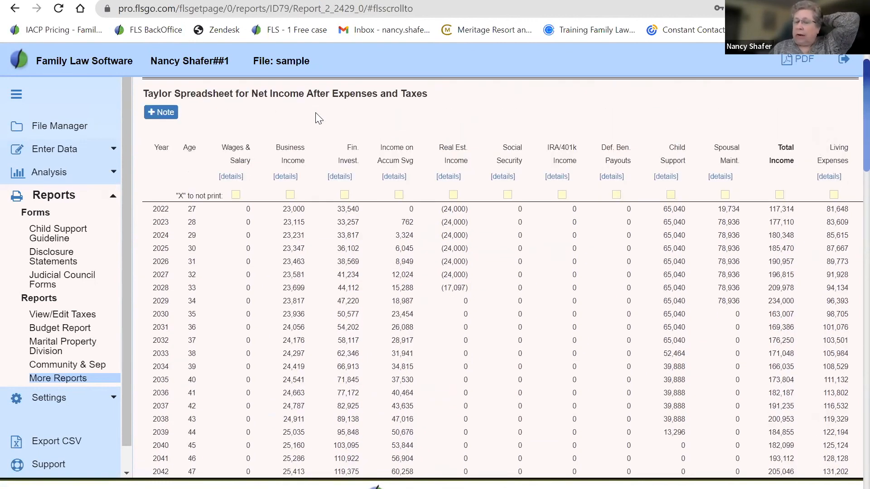
scroll(316, 116, "down", 2)
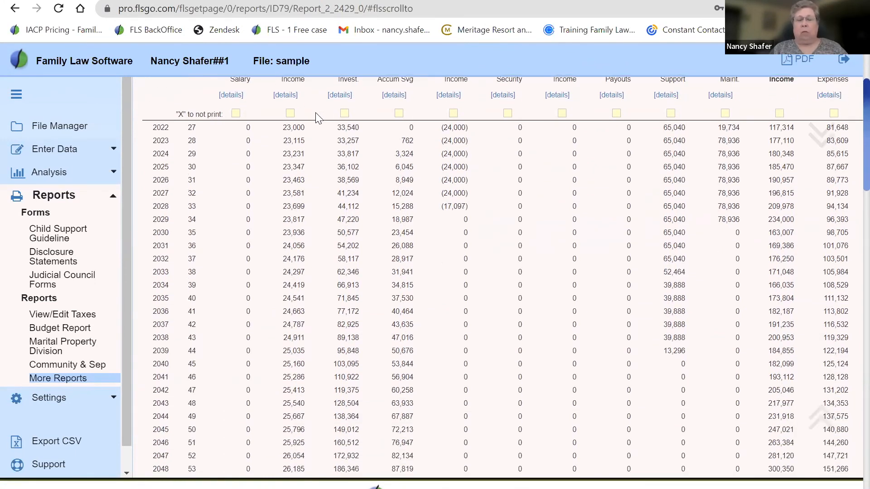
scroll(316, 116, "right", 1)
scroll(316, 113, "right", 10)
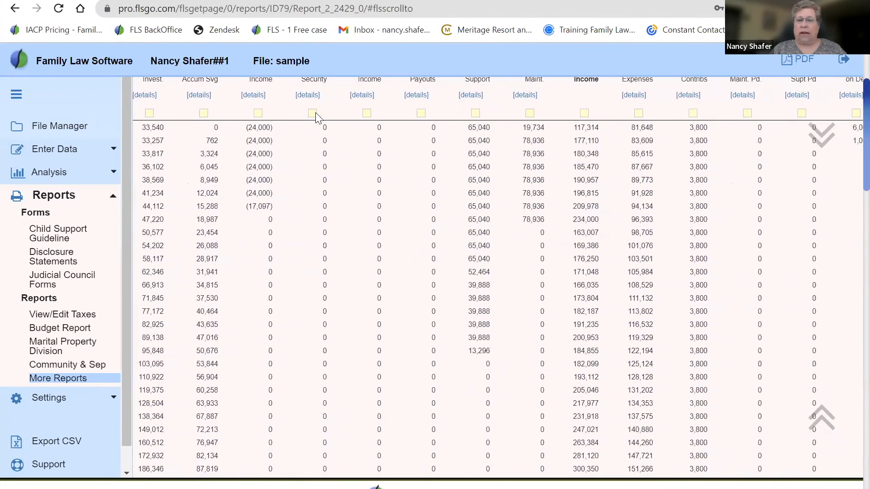
scroll(315, 112, "right", 1)
scroll(316, 112, "up", 2)
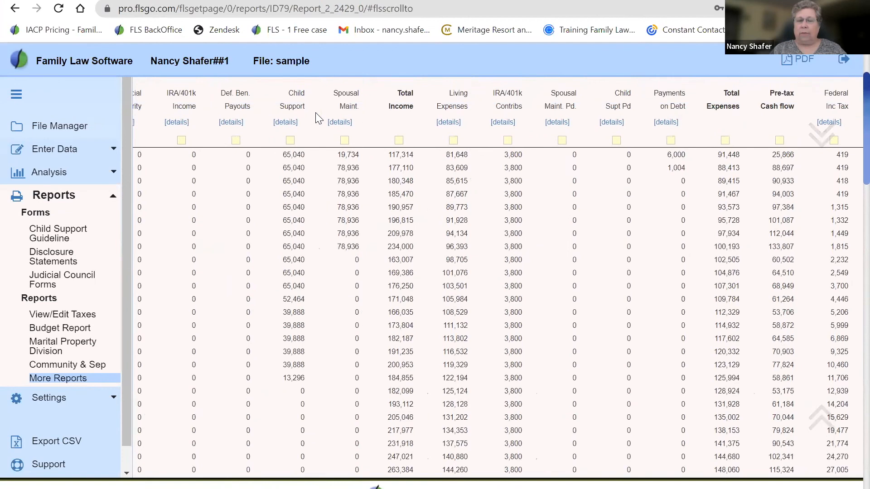
scroll(316, 113, "left", 9)
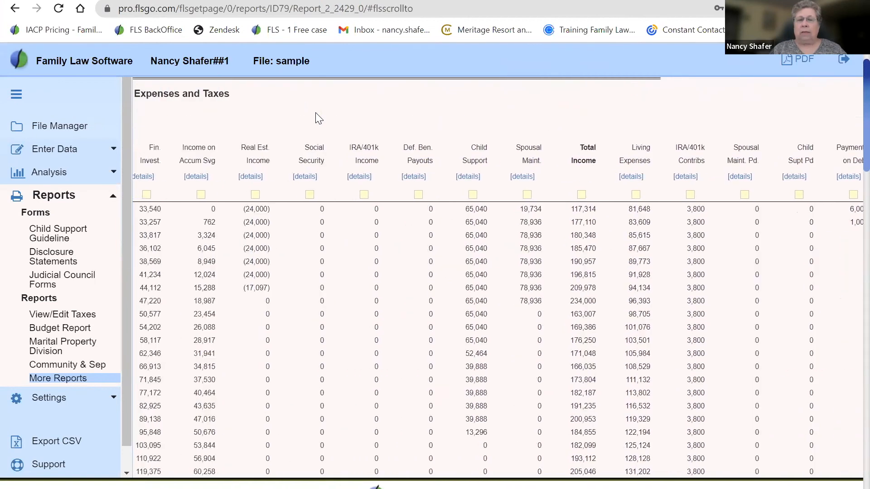
scroll(315, 117, "left", 3)
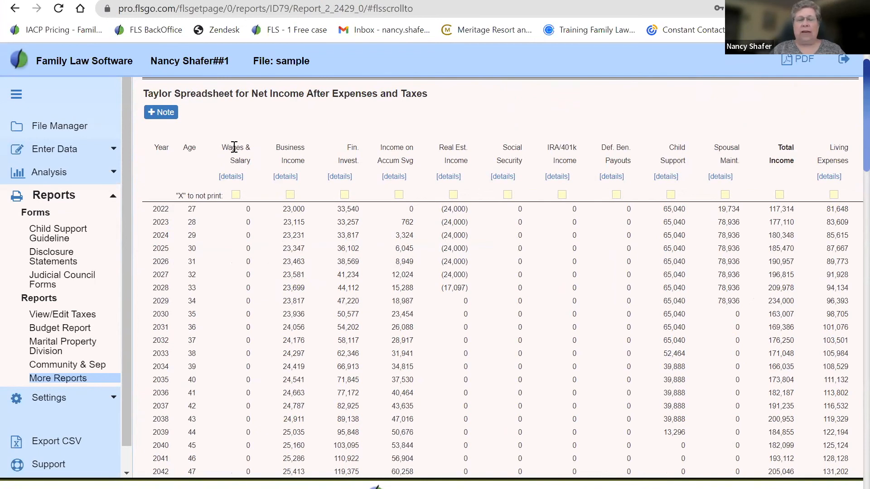
scroll(234, 147, "up", 2)
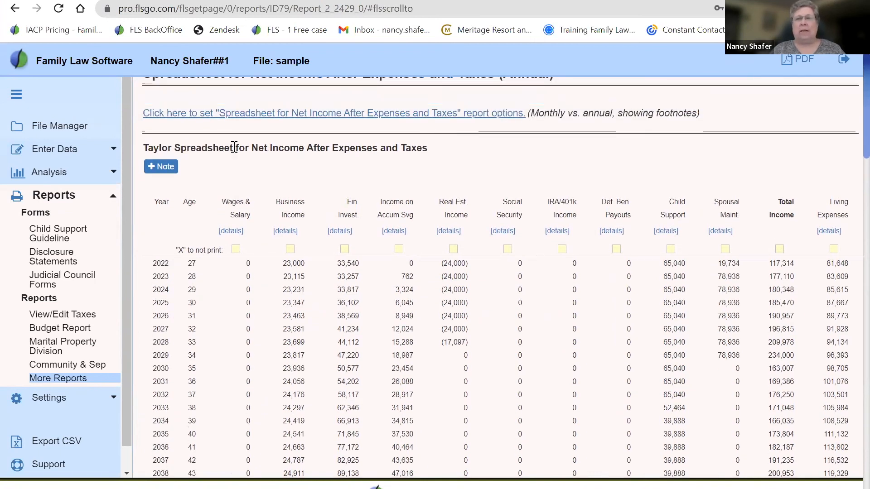